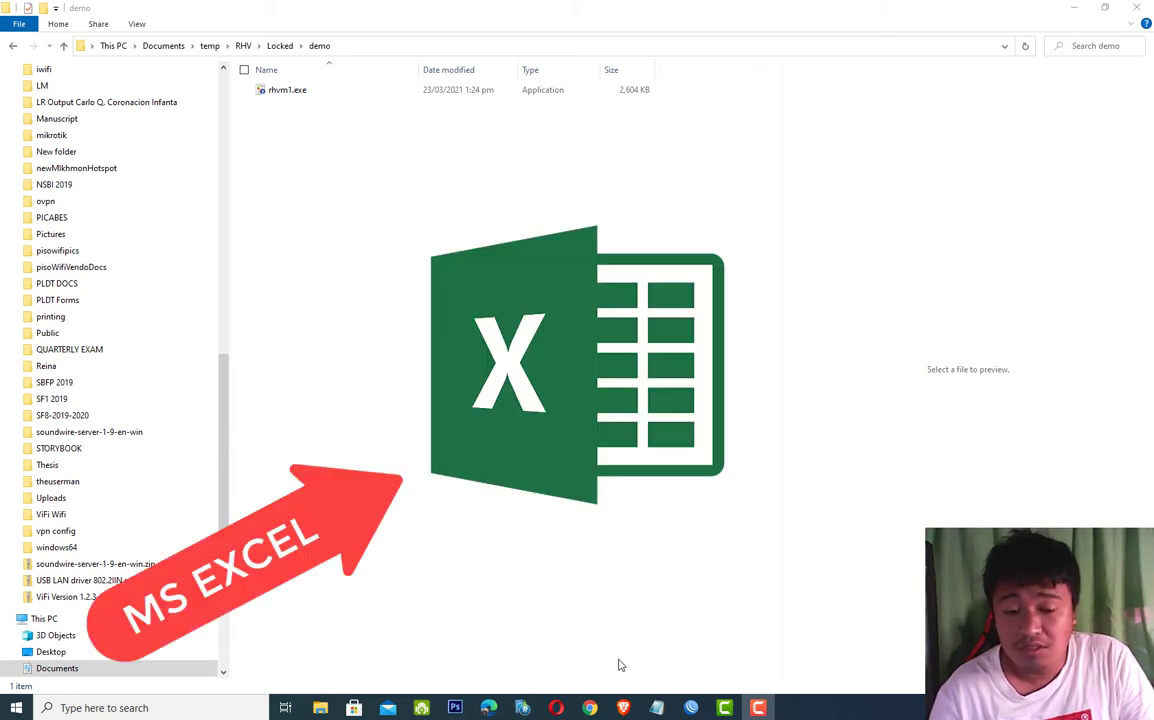
# Activate the demo folder window and open the Pictures folder.
pyautogui.click(576, 380)
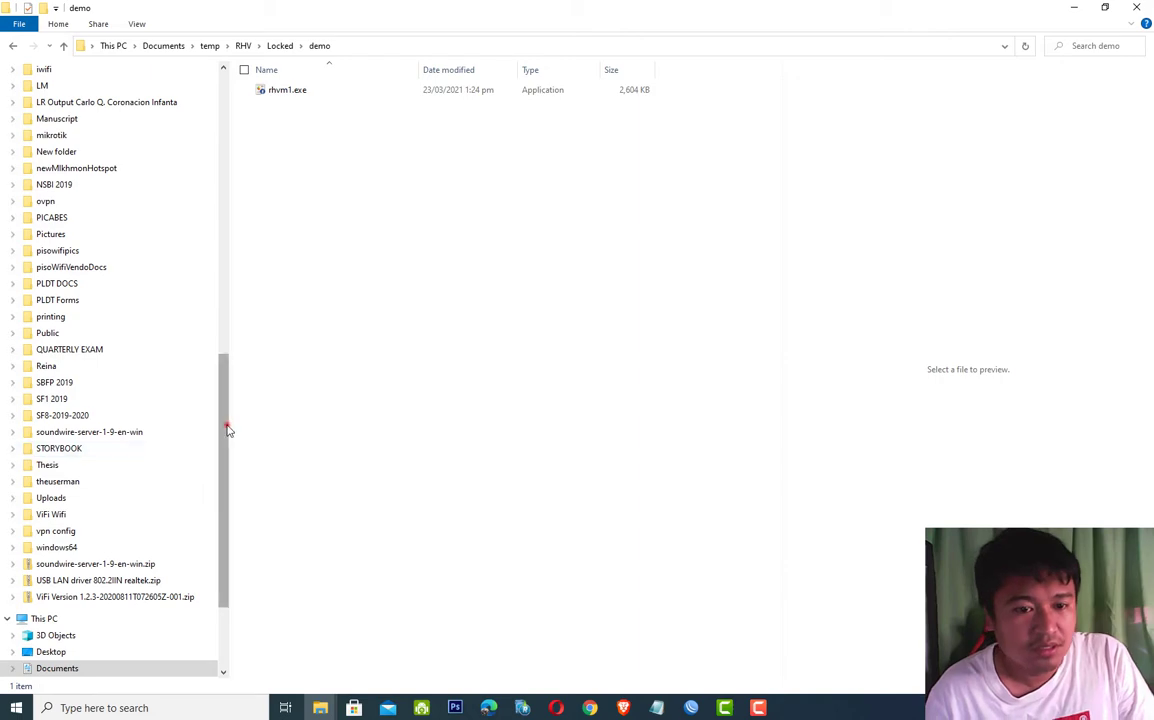
pyautogui.moveTo(221, 452); pyautogui.dragTo(232, 108)
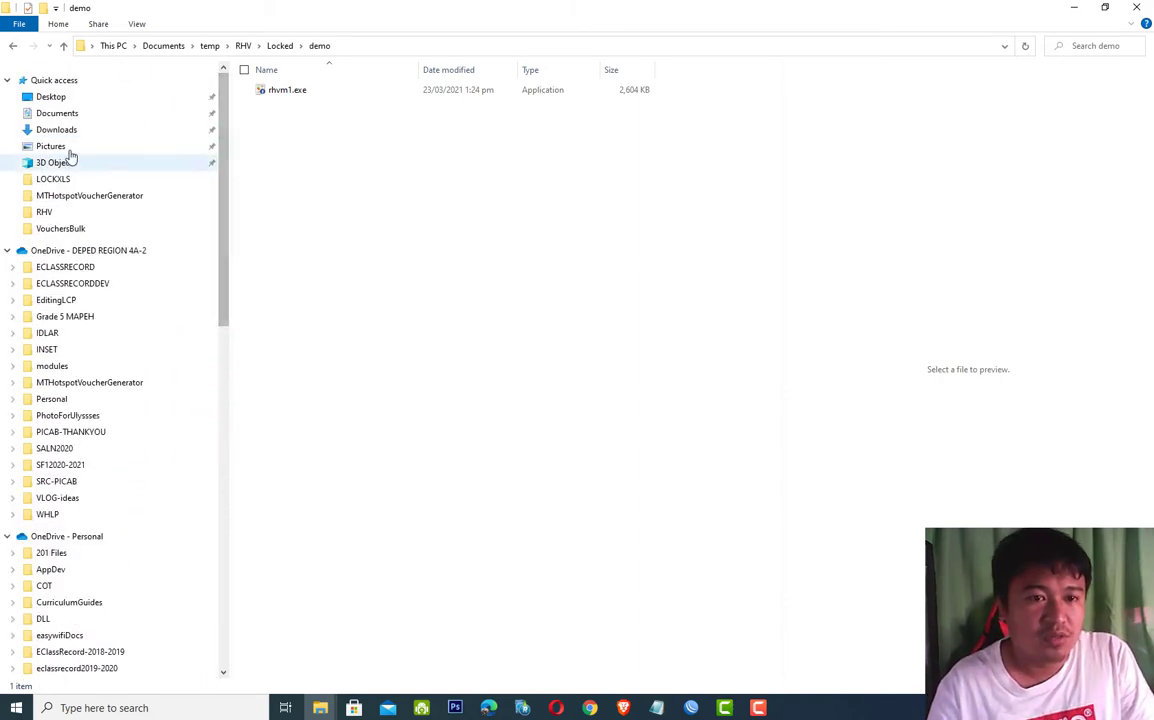
pyautogui.click(62, 146)
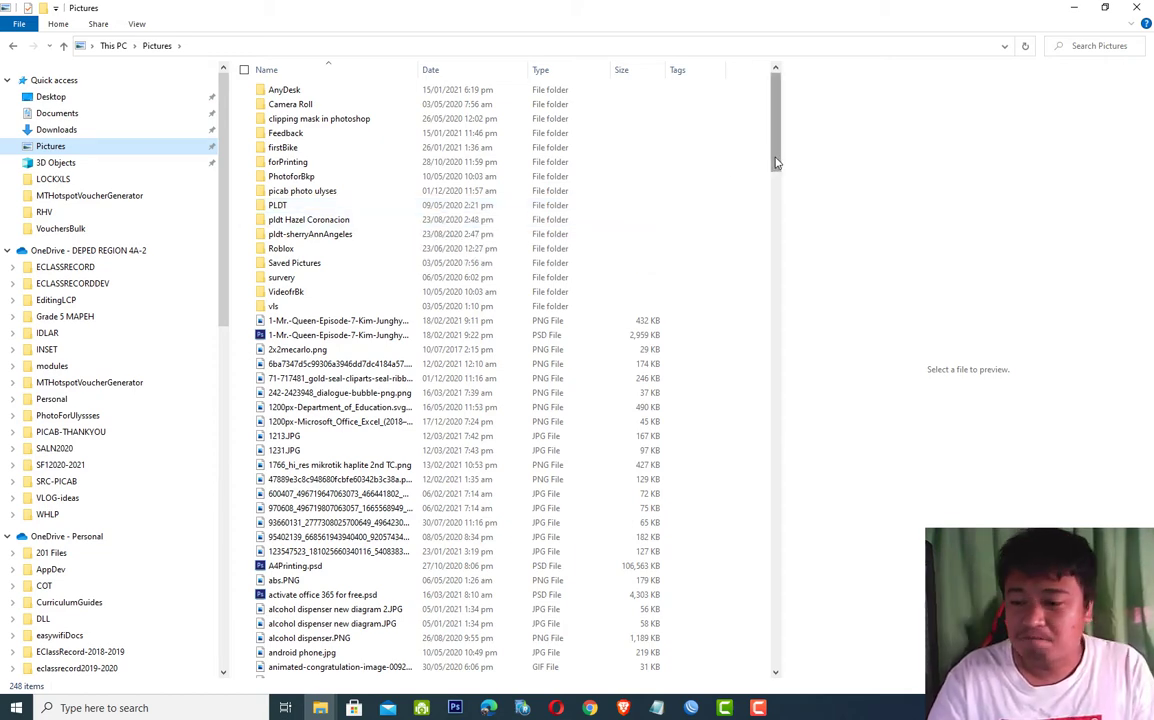
pyautogui.moveTo(777, 162); pyautogui.dragTo(779, 158)
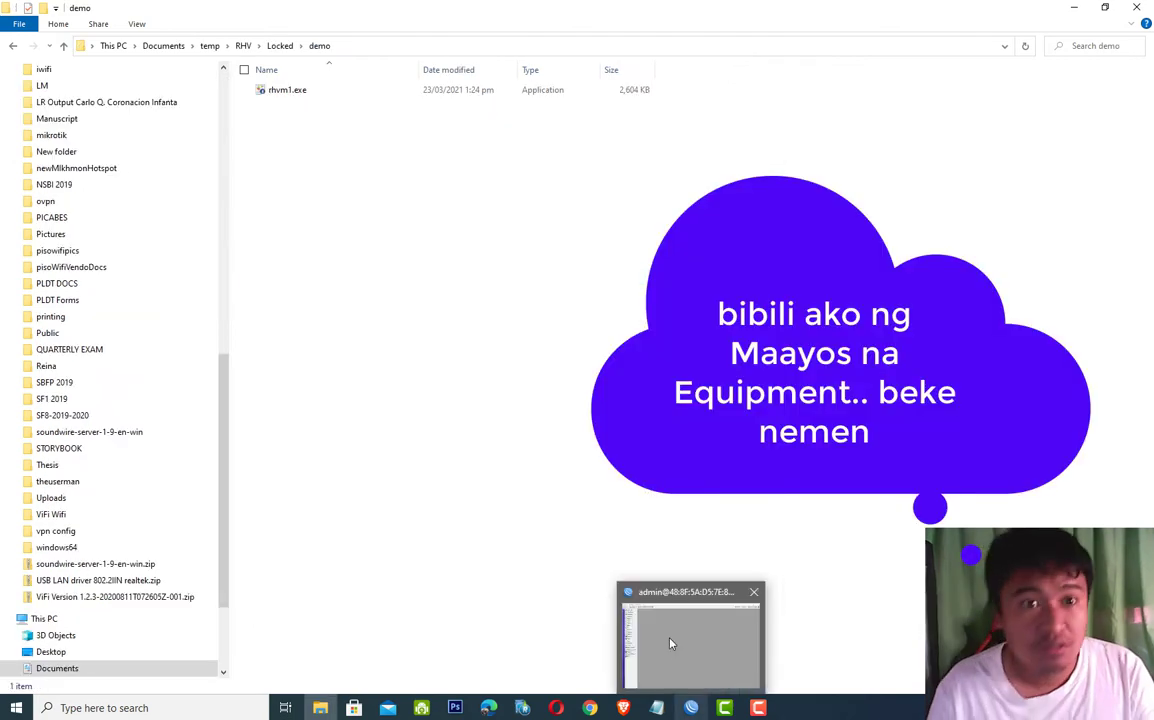
# Restore the WinBox router window and move it up and to the left.
pyautogui.click(698, 620)
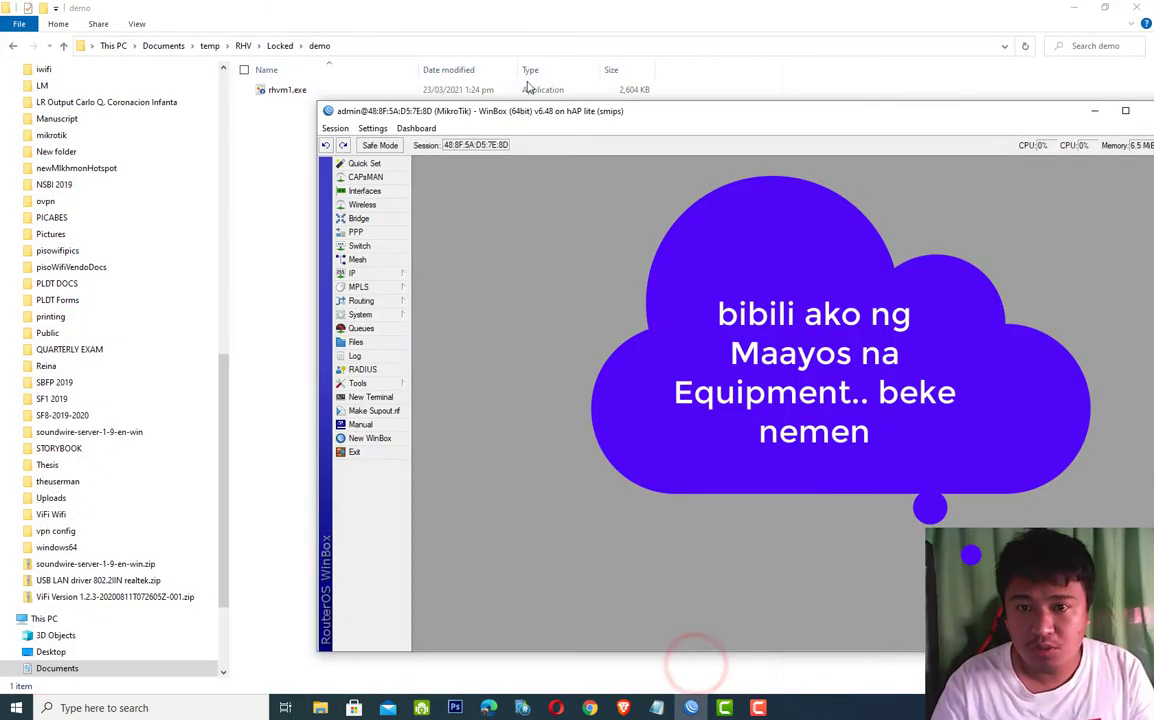
pyautogui.moveTo(550, 120); pyautogui.dragTo(425, 130)
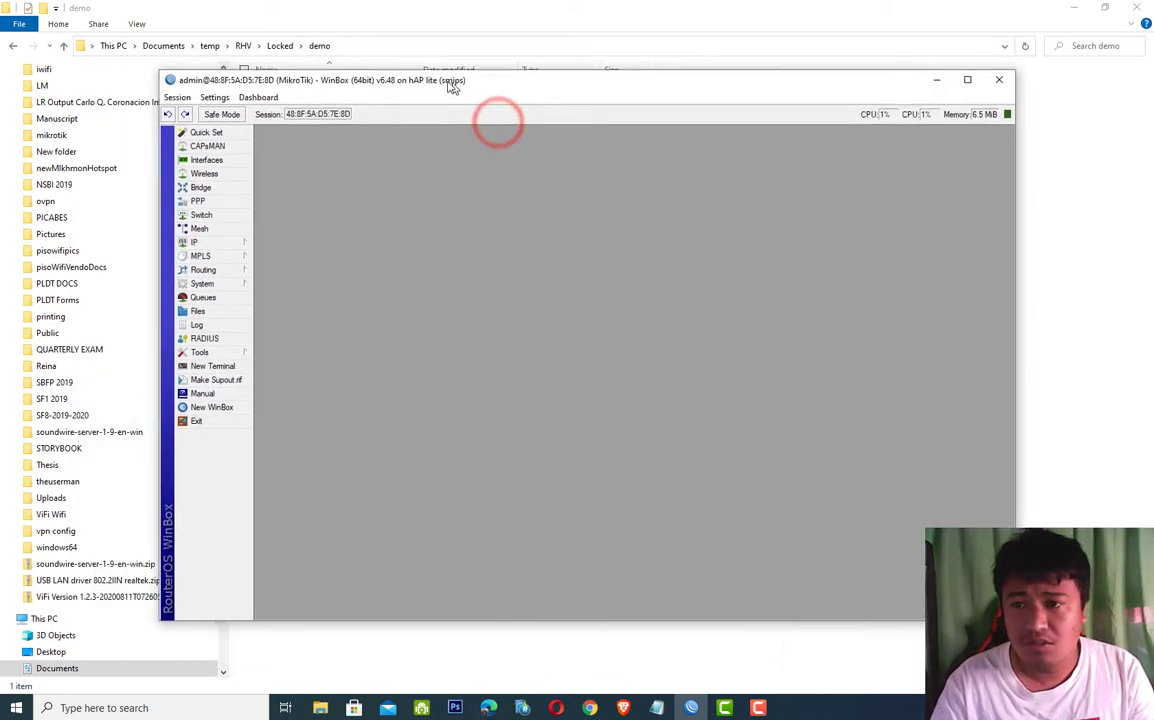
pyautogui.moveTo(443, 122); pyautogui.dragTo(409, 79)
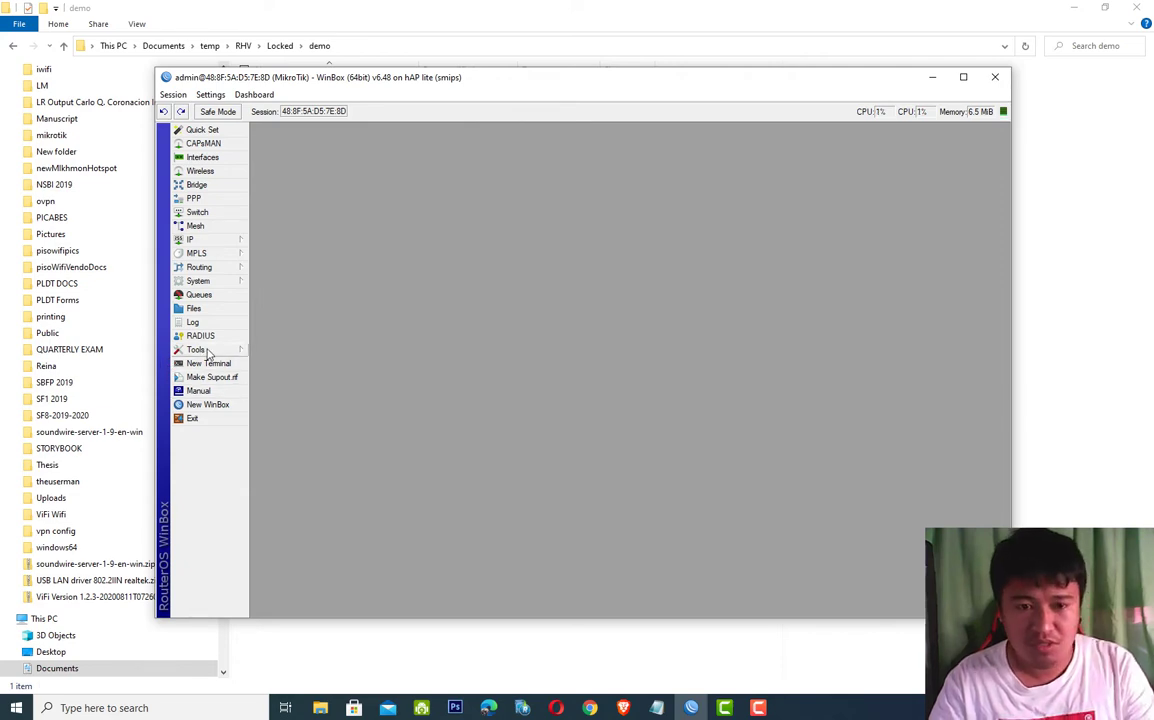
pyautogui.press('super')
# Open Quick Set and select the LAN address 192.168.88.1.
pyautogui.click(190, 239)
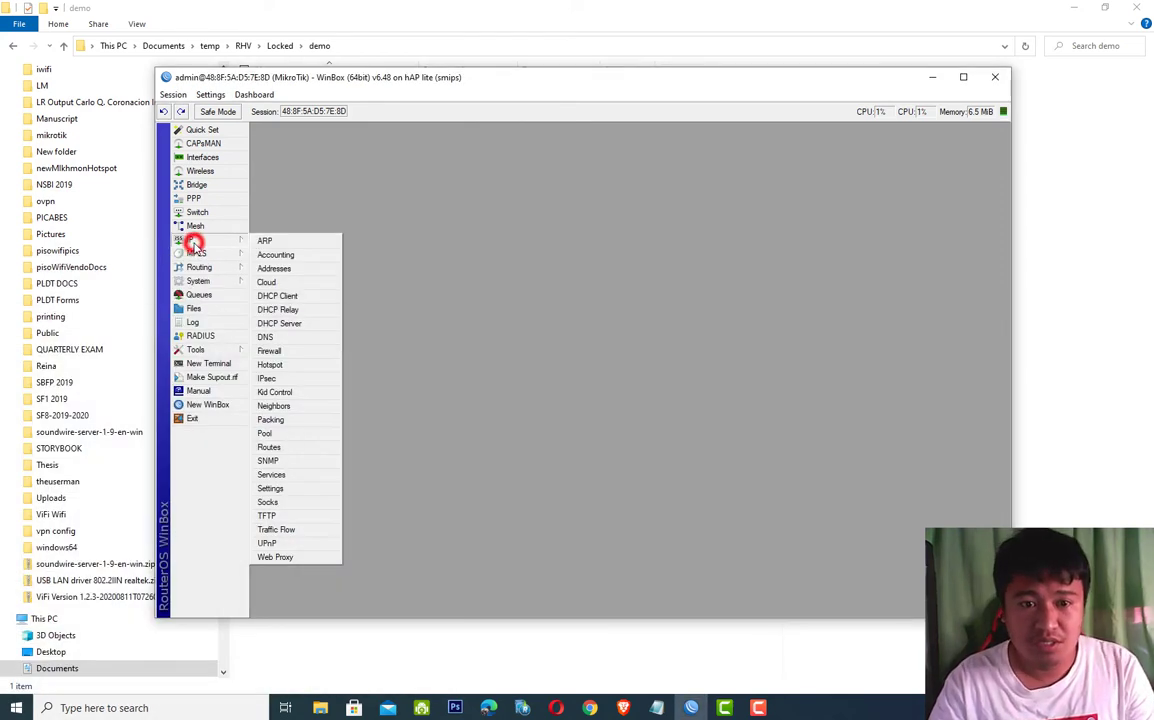
pyautogui.click(200, 130)
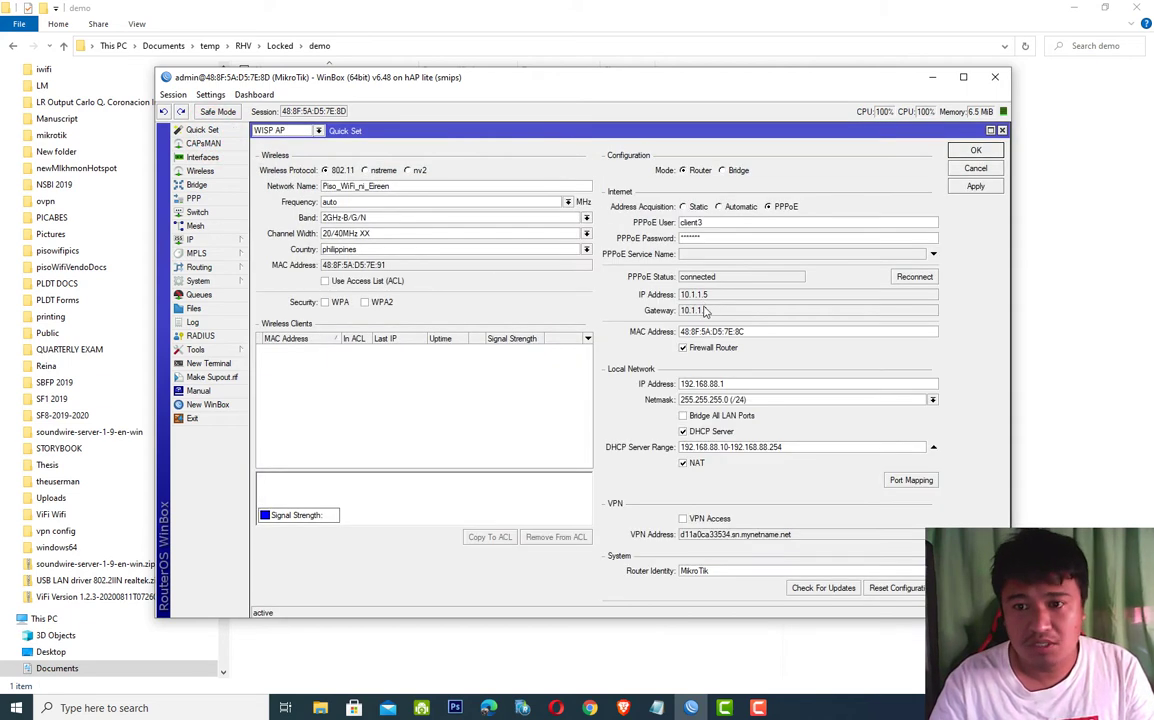
pyautogui.click(743, 385)
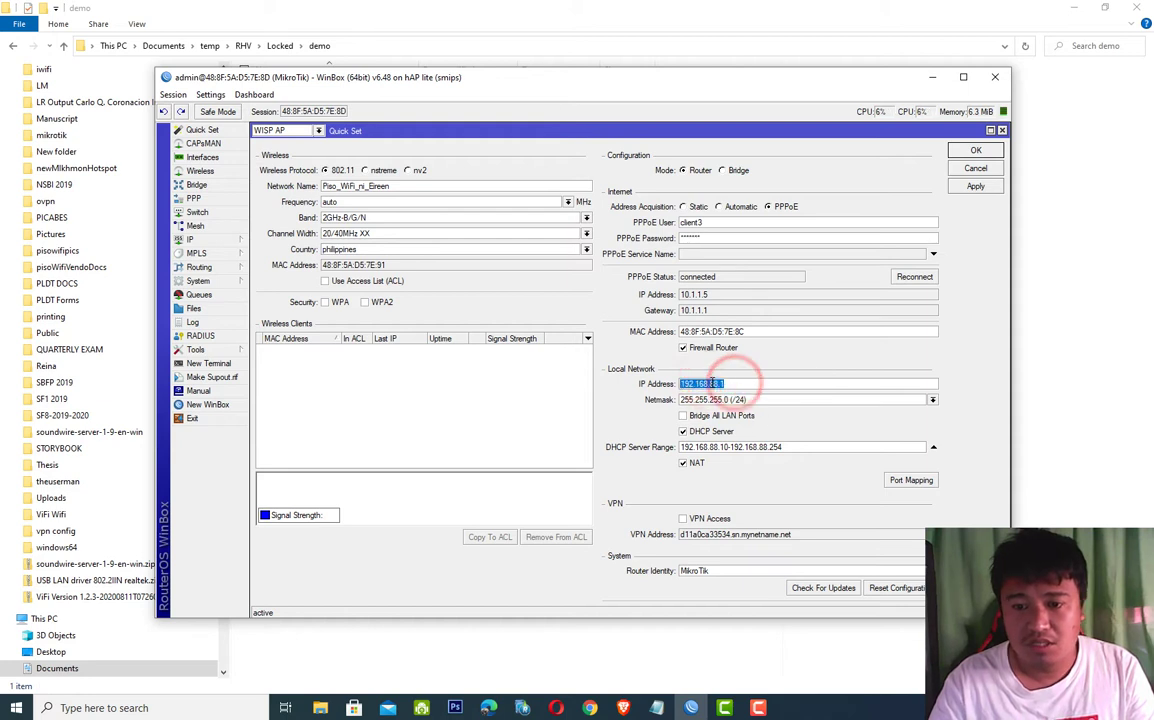
pyautogui.doubleClick(780, 384)
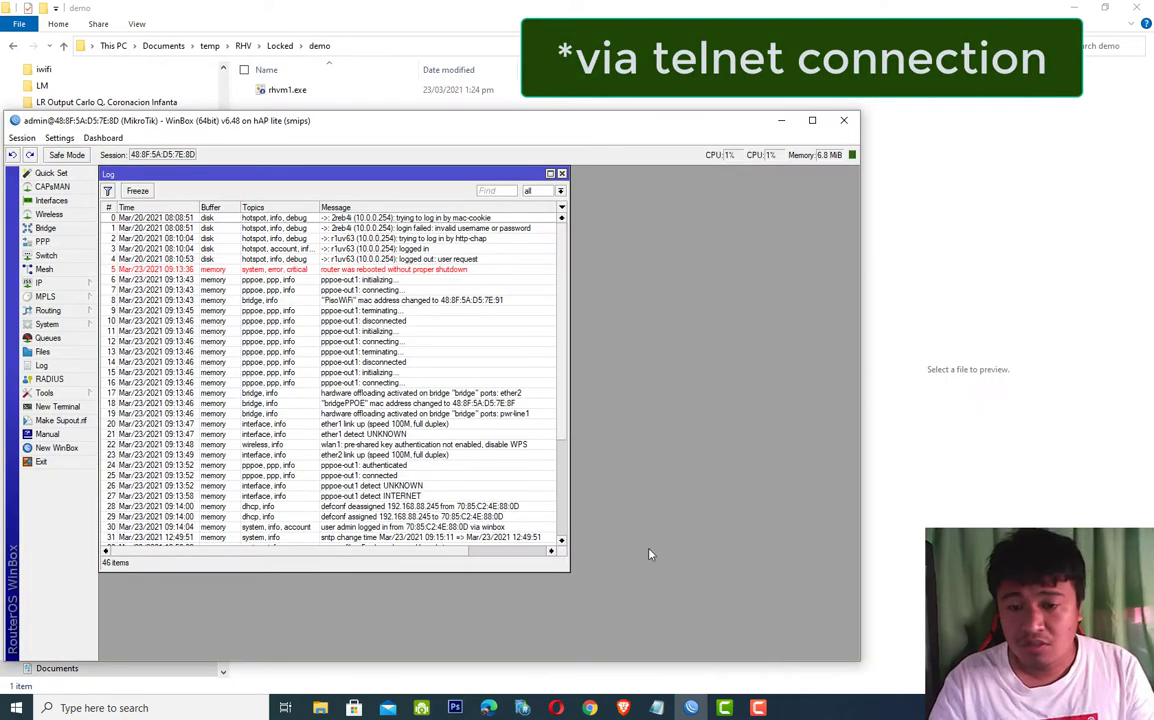
# Leave the WinBox workspace and bring the demo folder with rhvm1.exe back to the front.
pyautogui.click(670, 540)
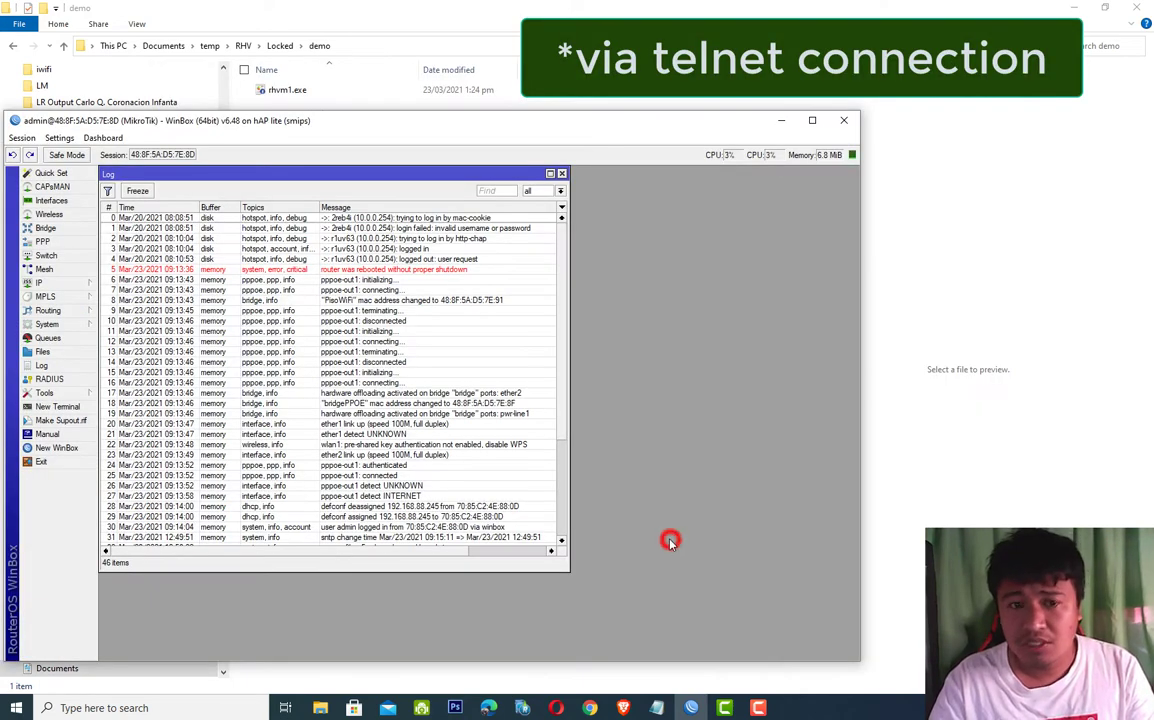
pyautogui.click(320, 707)
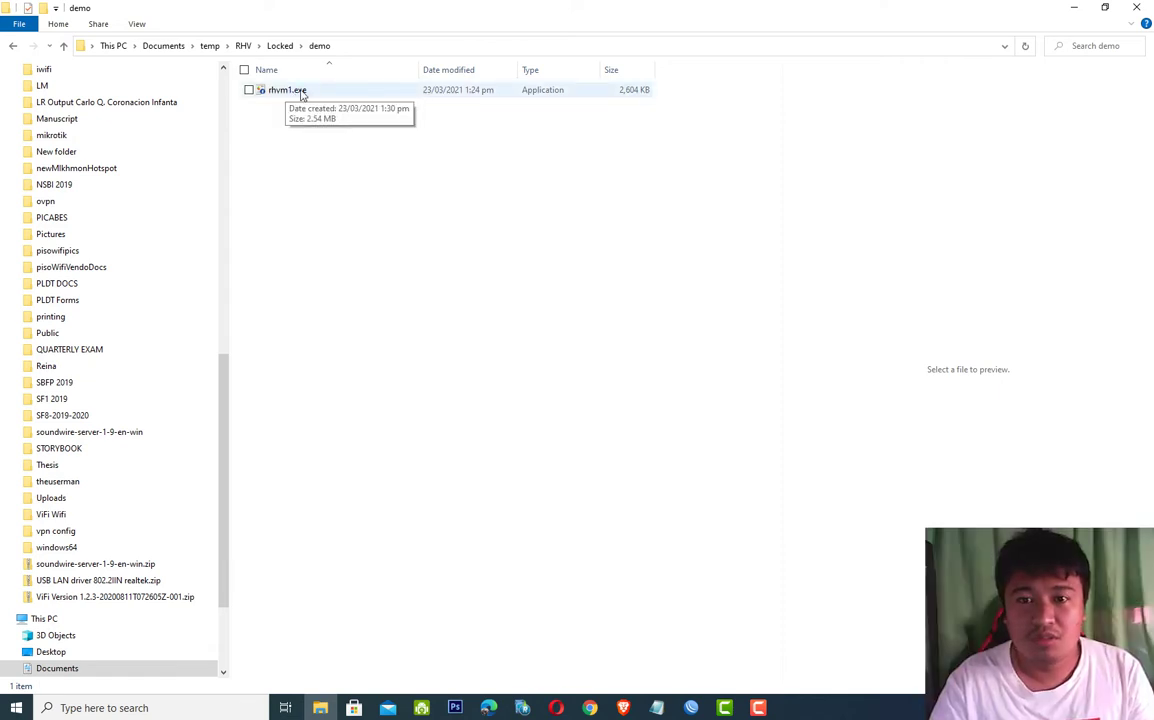
# Launch rhvm1.exe and enter its password to open rhvm1.xlsm in Excel.
pyautogui.click(300, 91)
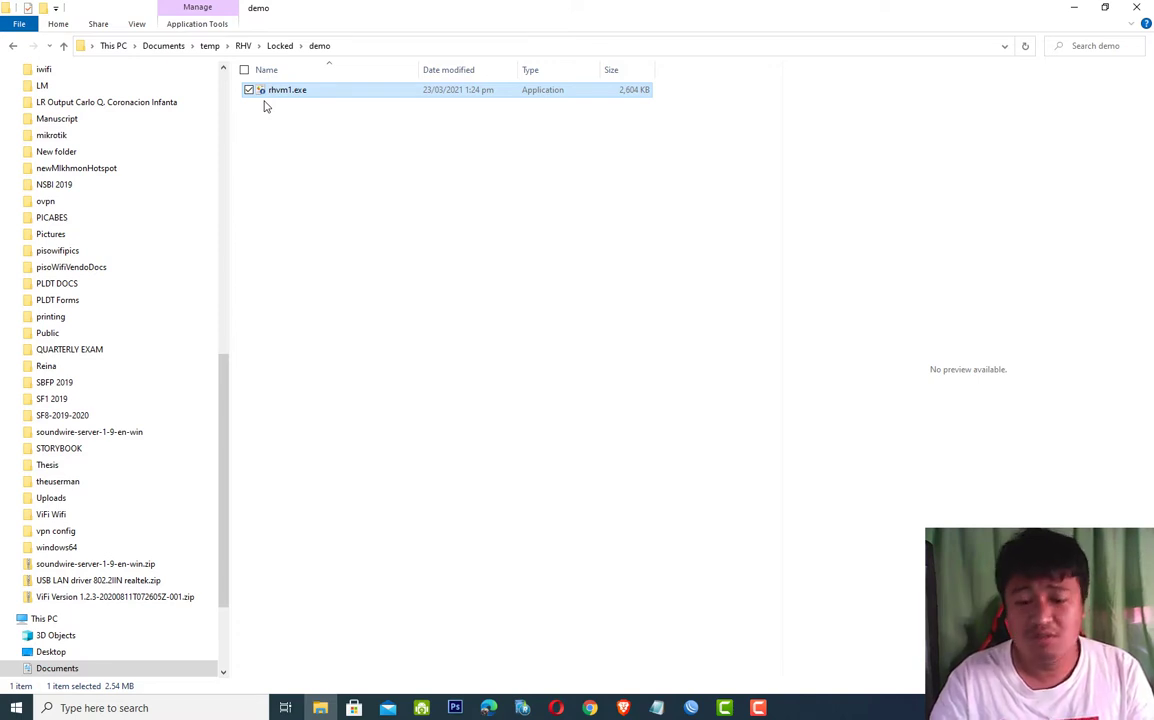
pyautogui.click(444, 173)
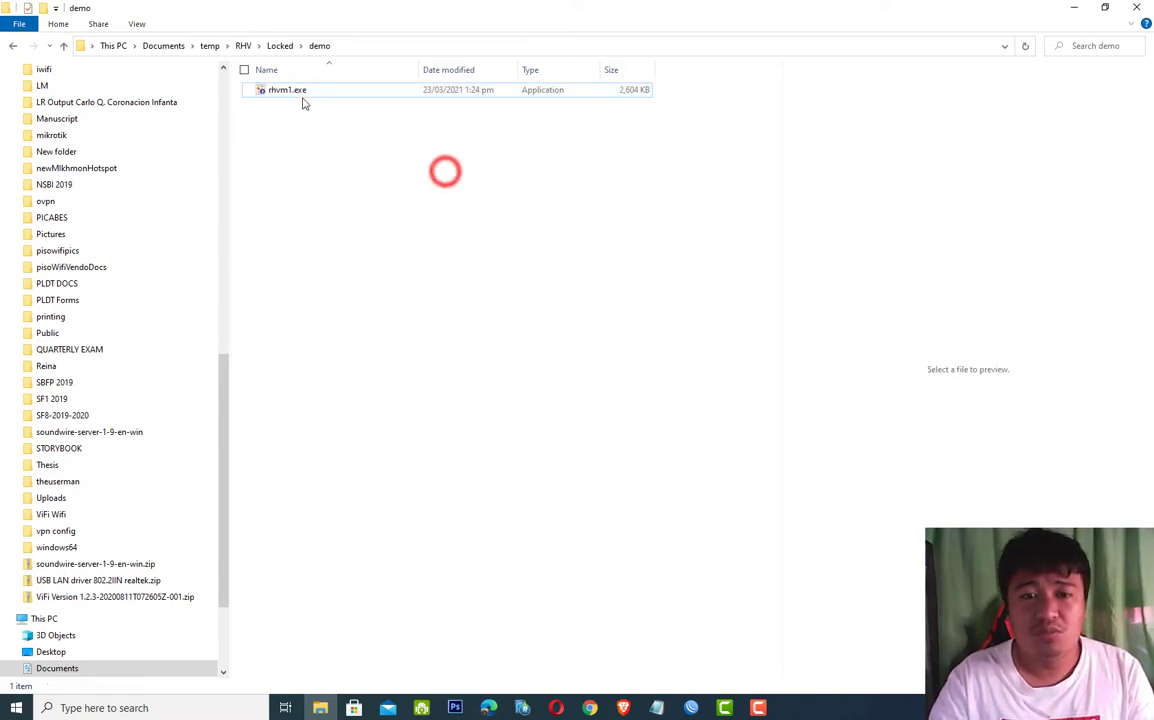
pyautogui.doubleClick(290, 90)
pyautogui.moveTo(538, 245)
pyautogui.mouseDown()
pyautogui.moveTo(461, 207)
pyautogui.moveTo(679, 247)
pyautogui.mouseUp()
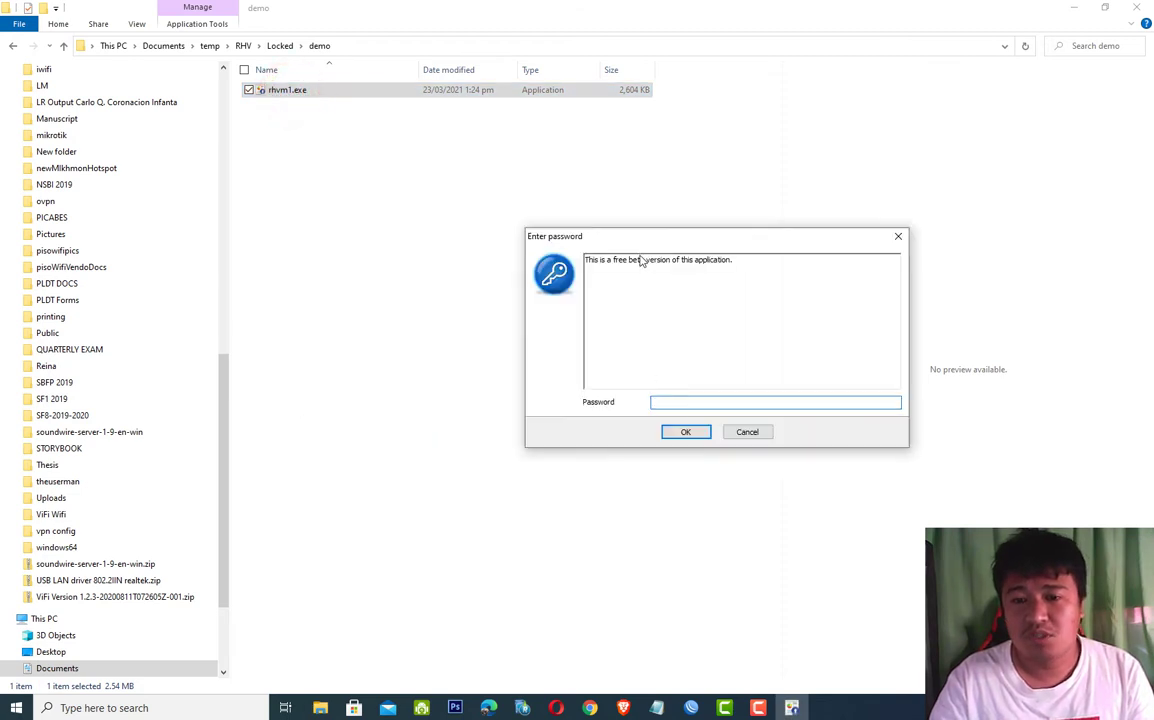
pyautogui.tripleClick(730, 268)
pyautogui.click(672, 394)
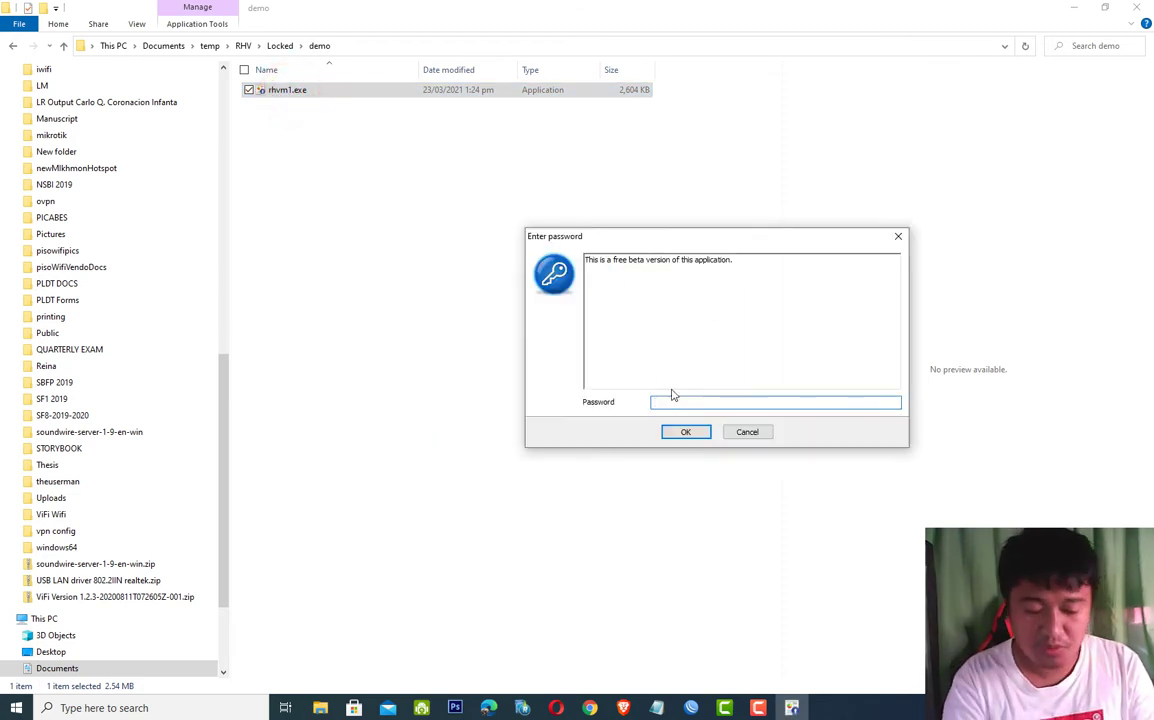
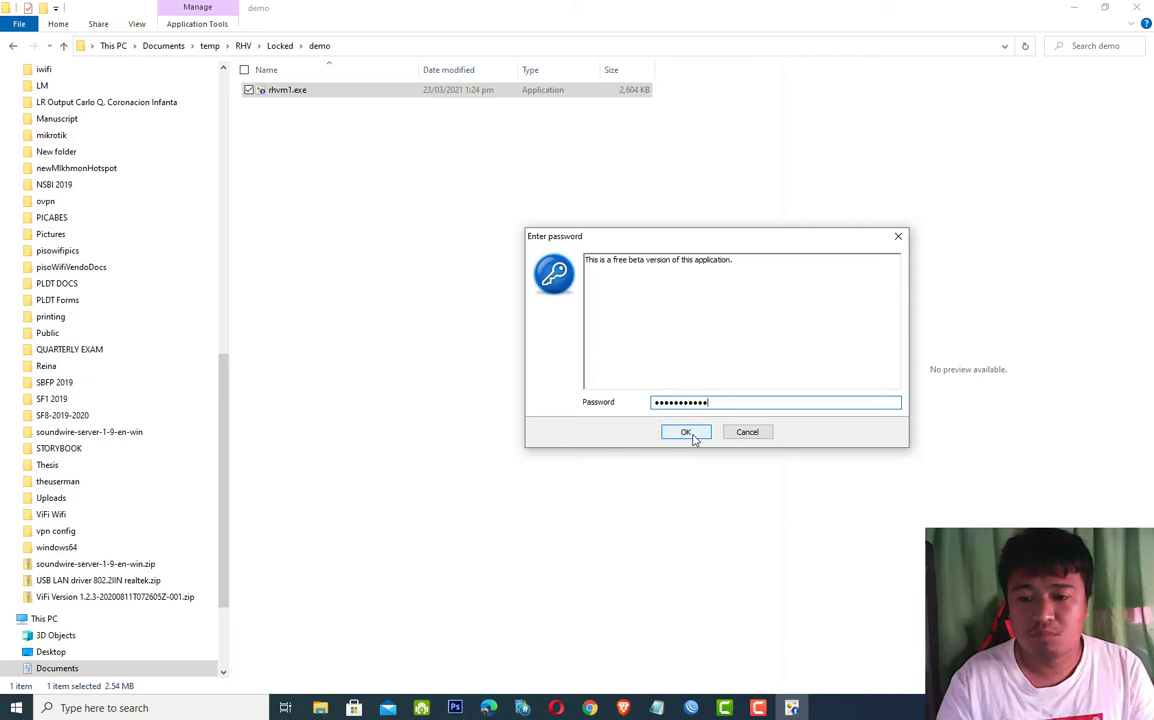
pyautogui.click(688, 433)
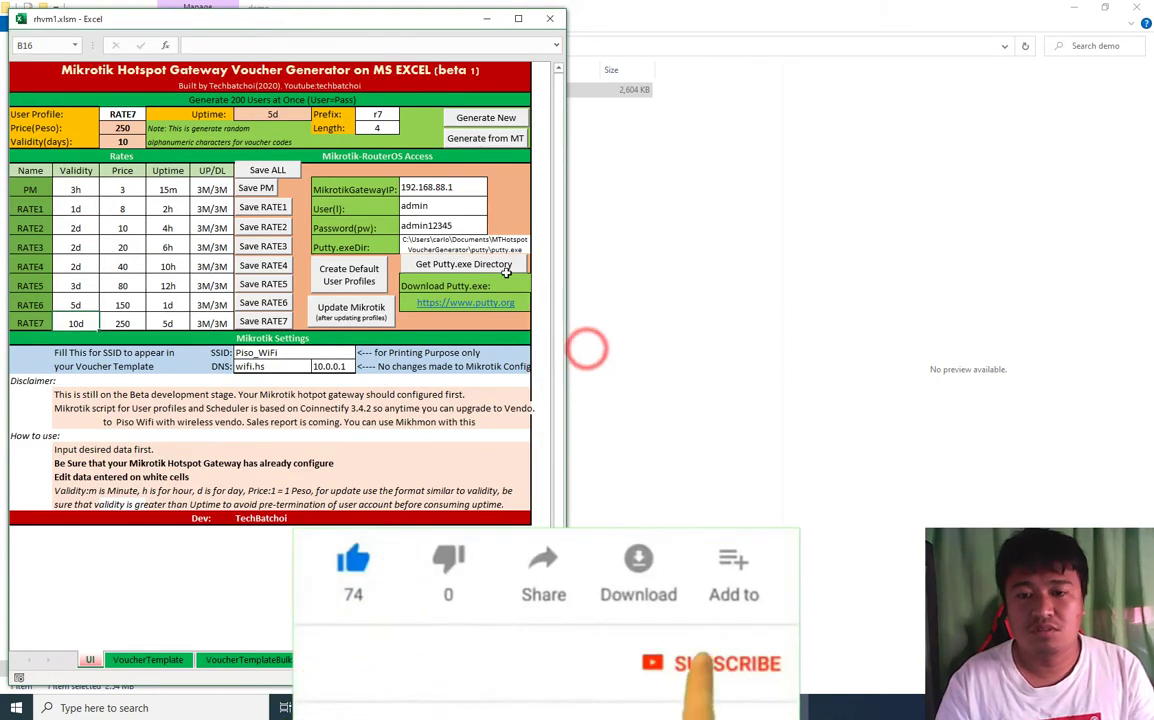
pyautogui.moveTo(338, 30)
pyautogui.mouseDown()
pyautogui.moveTo(772, 100)
pyautogui.moveTo(714, 62)
pyautogui.mouseUp()
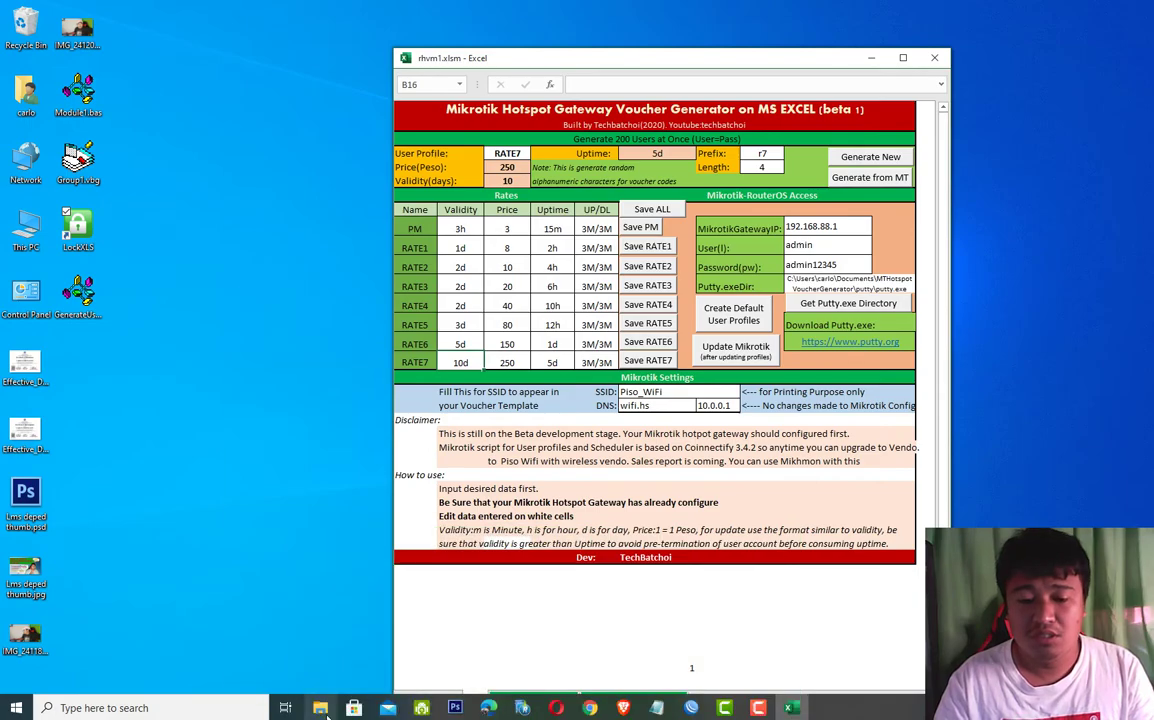
pyautogui.click(323, 710)
pyautogui.click(790, 708)
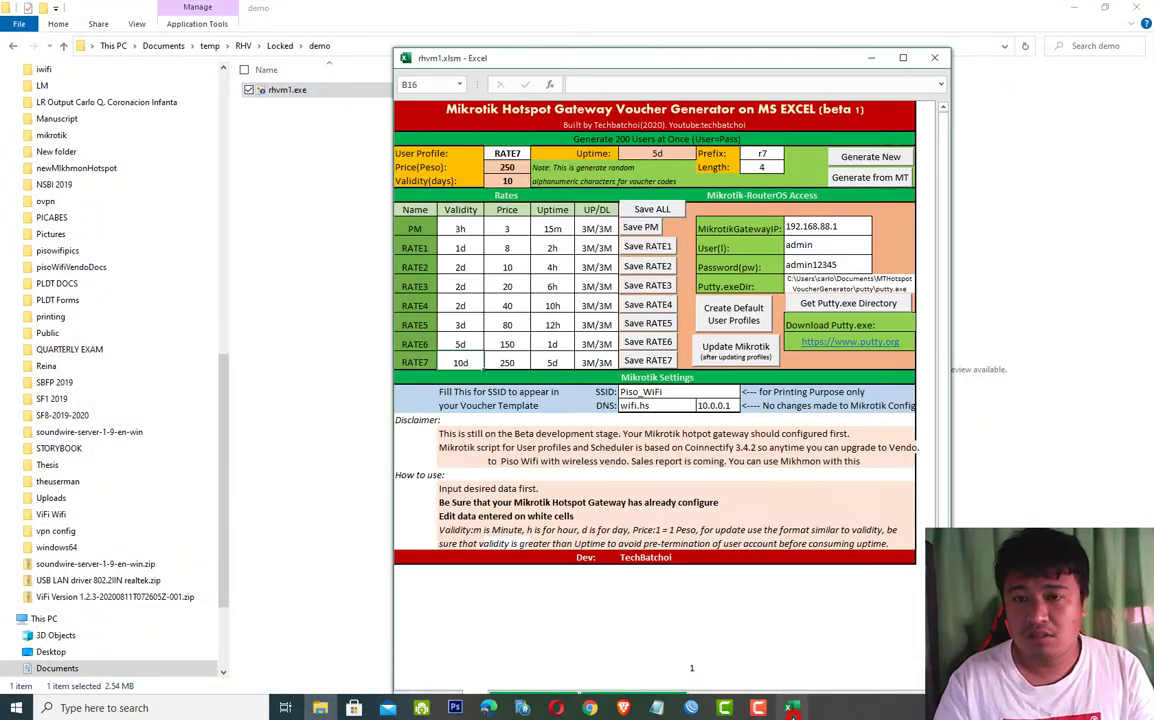
pyautogui.moveTo(480, 58); pyautogui.dragTo(385, 110)
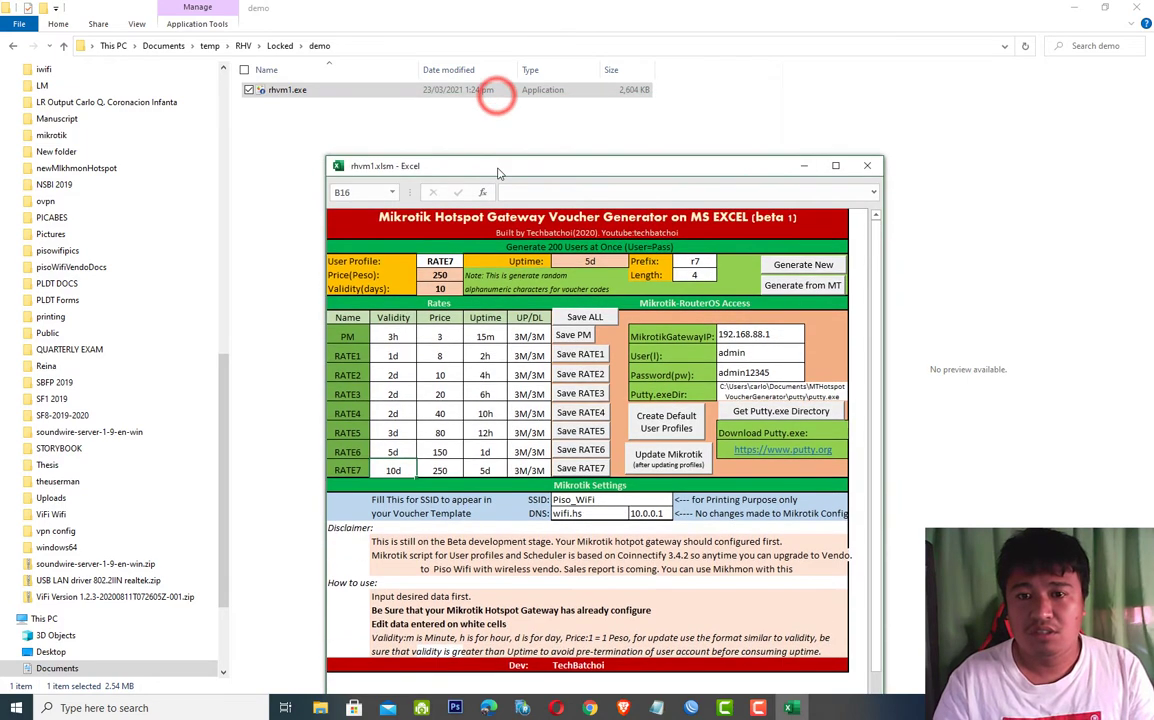
pyautogui.moveTo(388, 110); pyautogui.dragTo(601, 68)
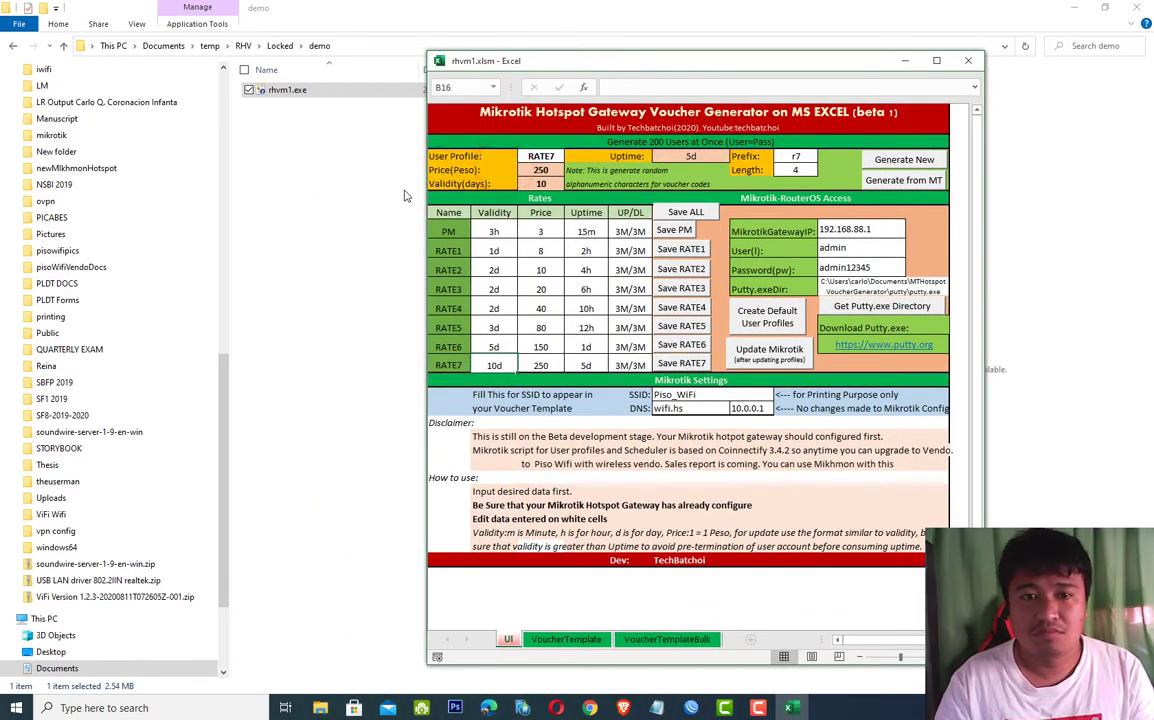
pyautogui.moveTo(503, 62); pyautogui.dragTo(441, 62)
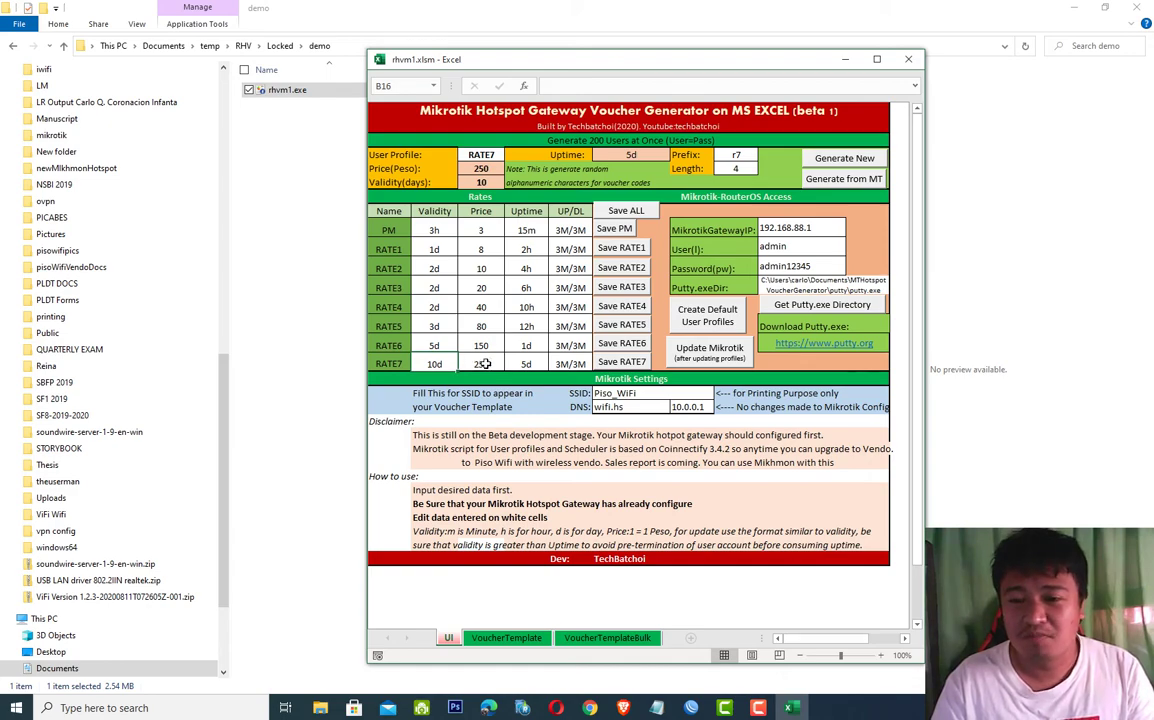
pyautogui.moveTo(505, 59)
pyautogui.mouseDown()
pyautogui.moveTo(553, 62)
pyautogui.moveTo(488, 64)
pyautogui.mouseUp()
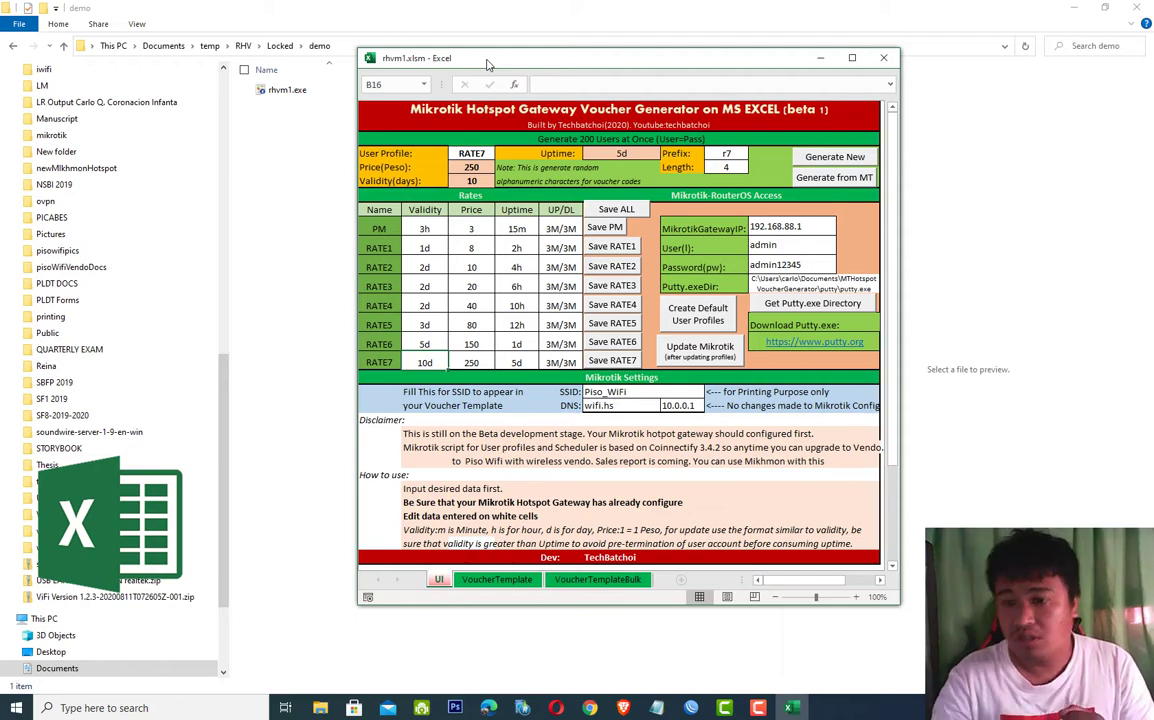
# Close the rhvm1.xlsm workbook window and go up to the Locked folder.
pyautogui.moveTo(514, 64); pyautogui.dragTo(506, 80)
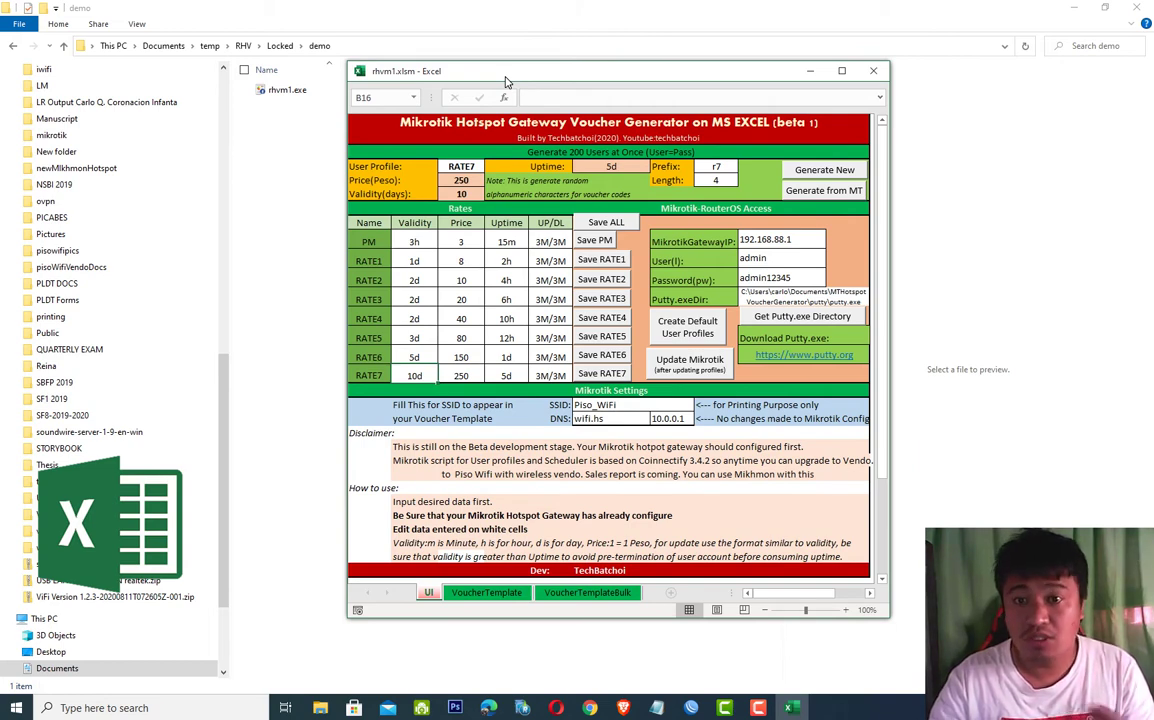
pyautogui.moveTo(506, 82); pyautogui.dragTo(520, 91)
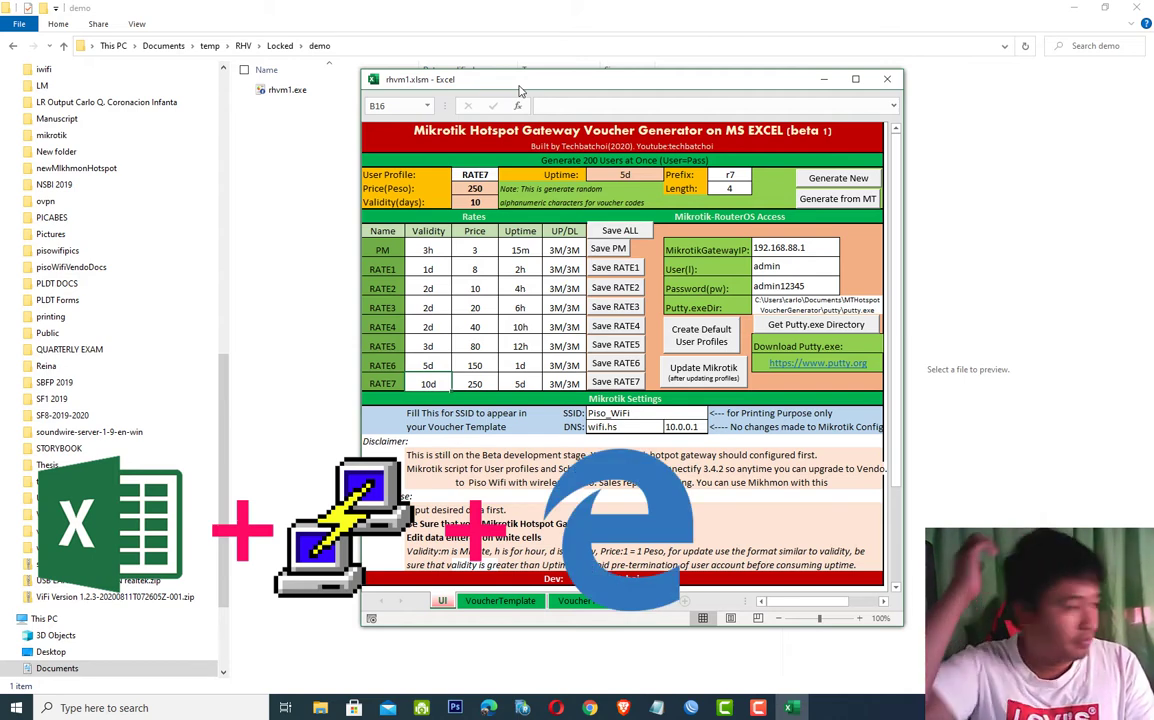
pyautogui.moveTo(519, 90); pyautogui.dragTo(405, 122)
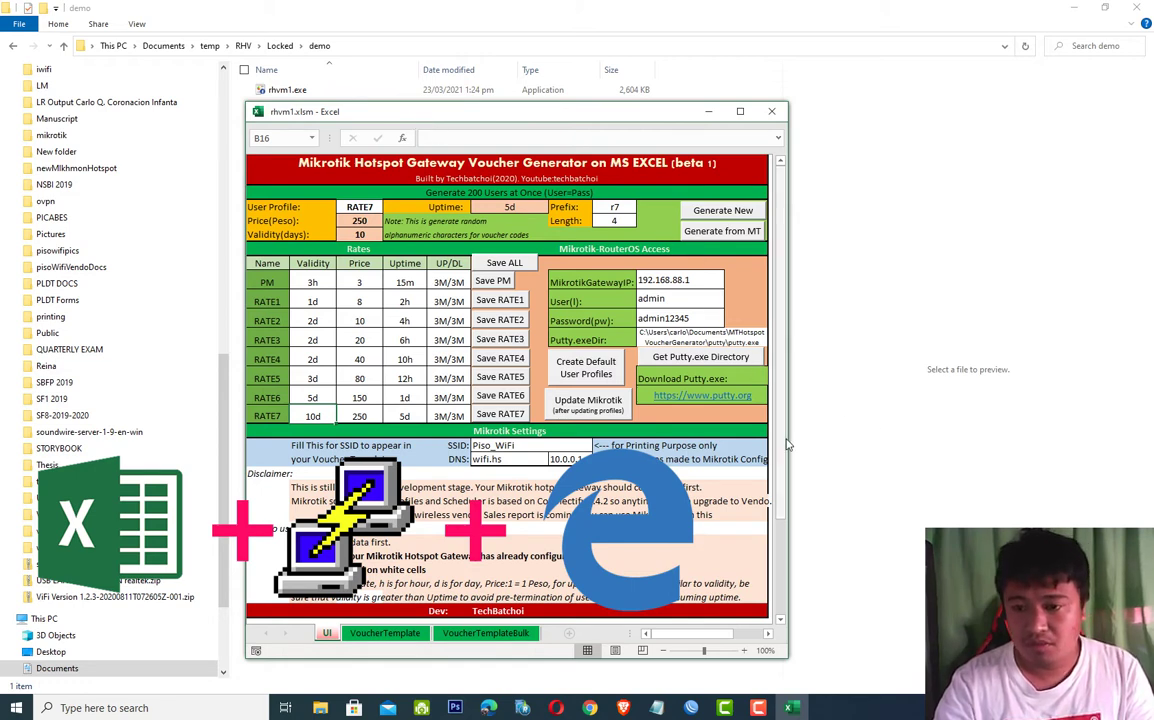
pyautogui.moveTo(789, 437); pyautogui.dragTo(837, 437)
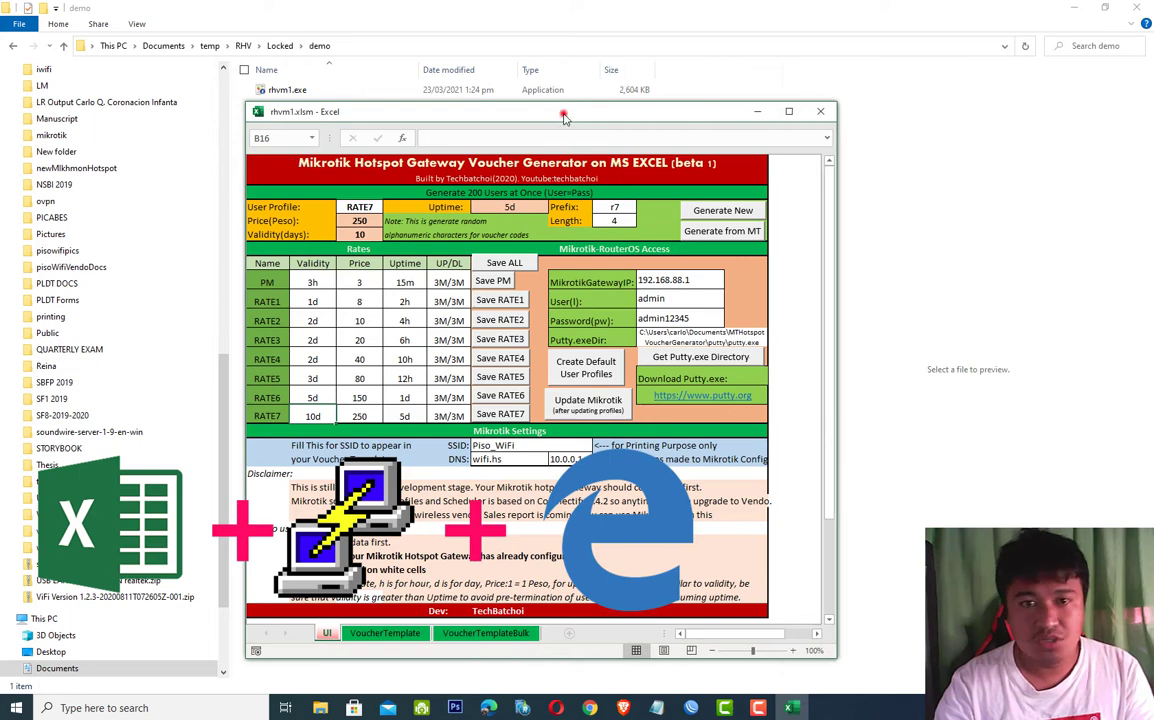
pyautogui.moveTo(564, 117); pyautogui.dragTo(683, 119)
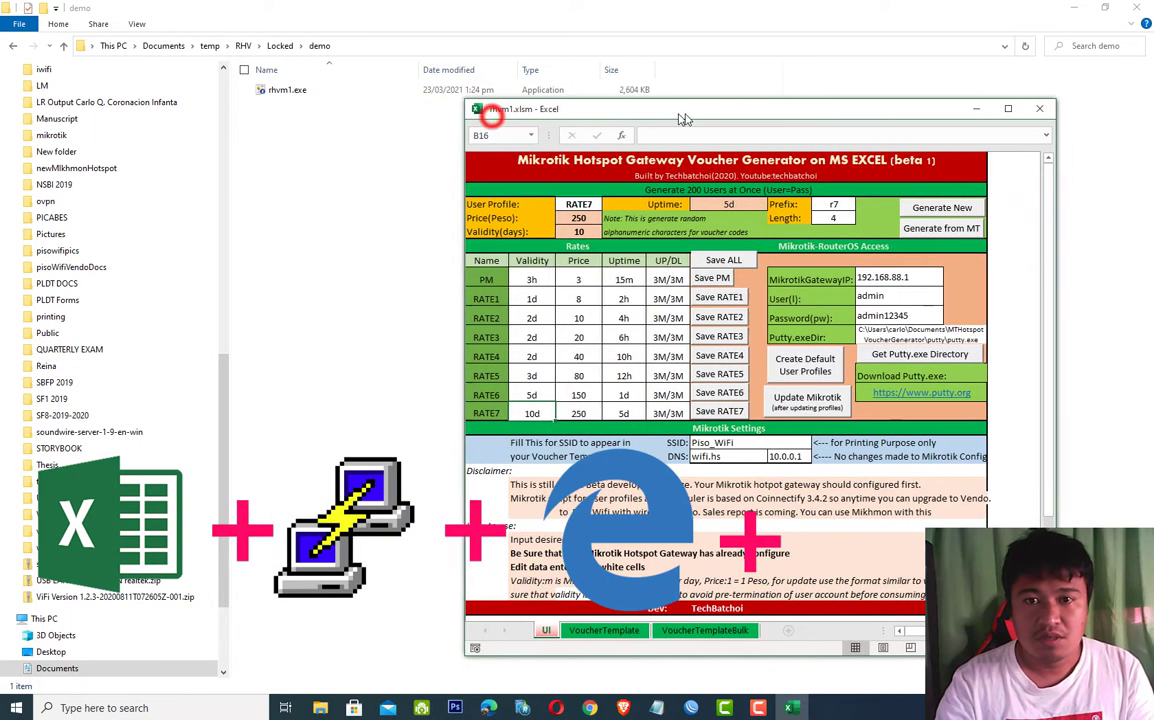
pyautogui.doubleClick(480, 112)
pyautogui.click(280, 46)
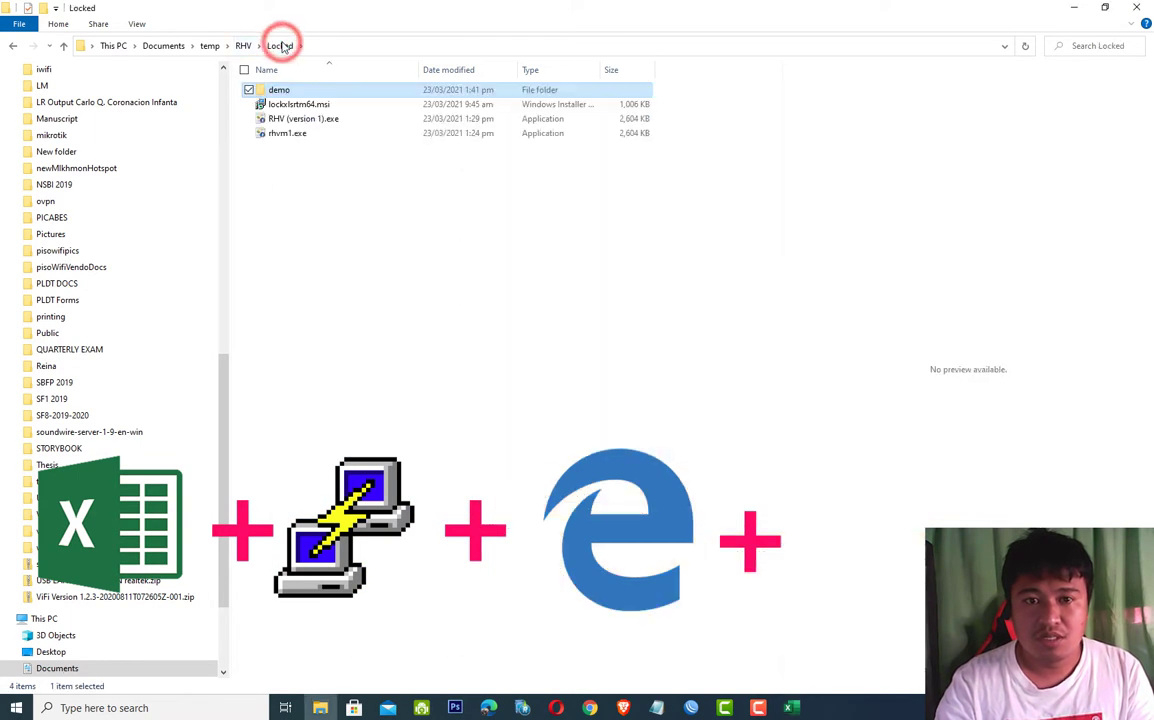
# Move lockxlsrtm64.msi into the demo folder and open demo.
pyautogui.click(298, 104)
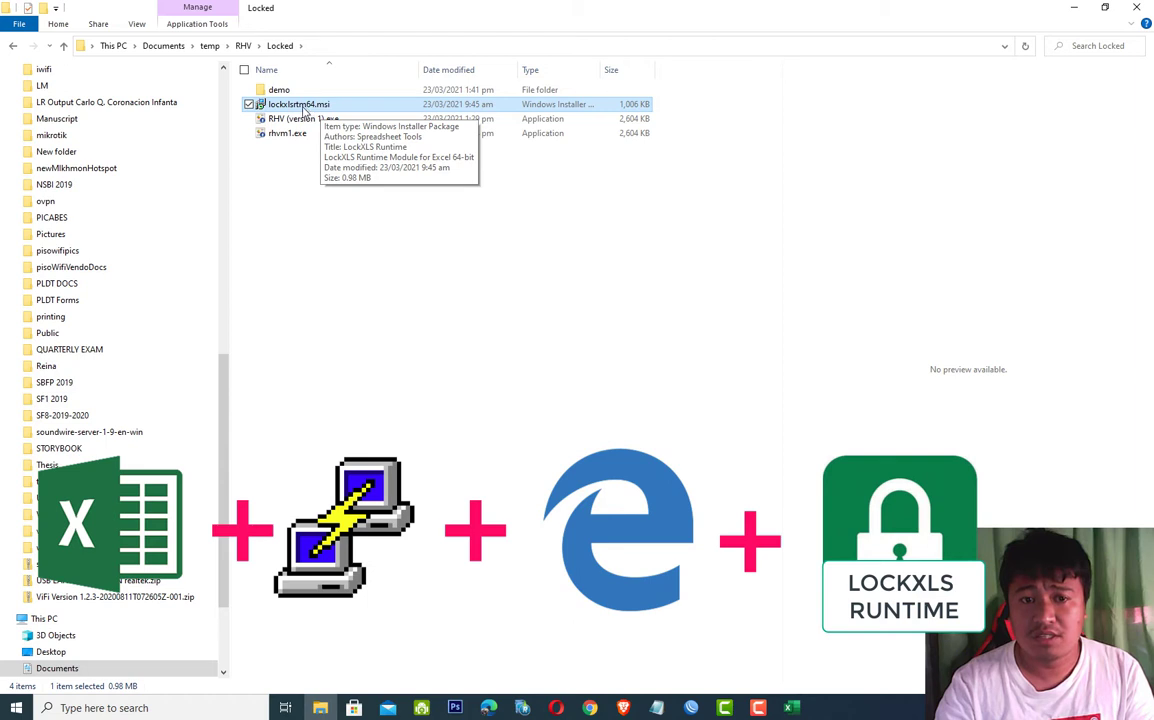
pyautogui.moveTo(305, 110); pyautogui.dragTo(301, 91)
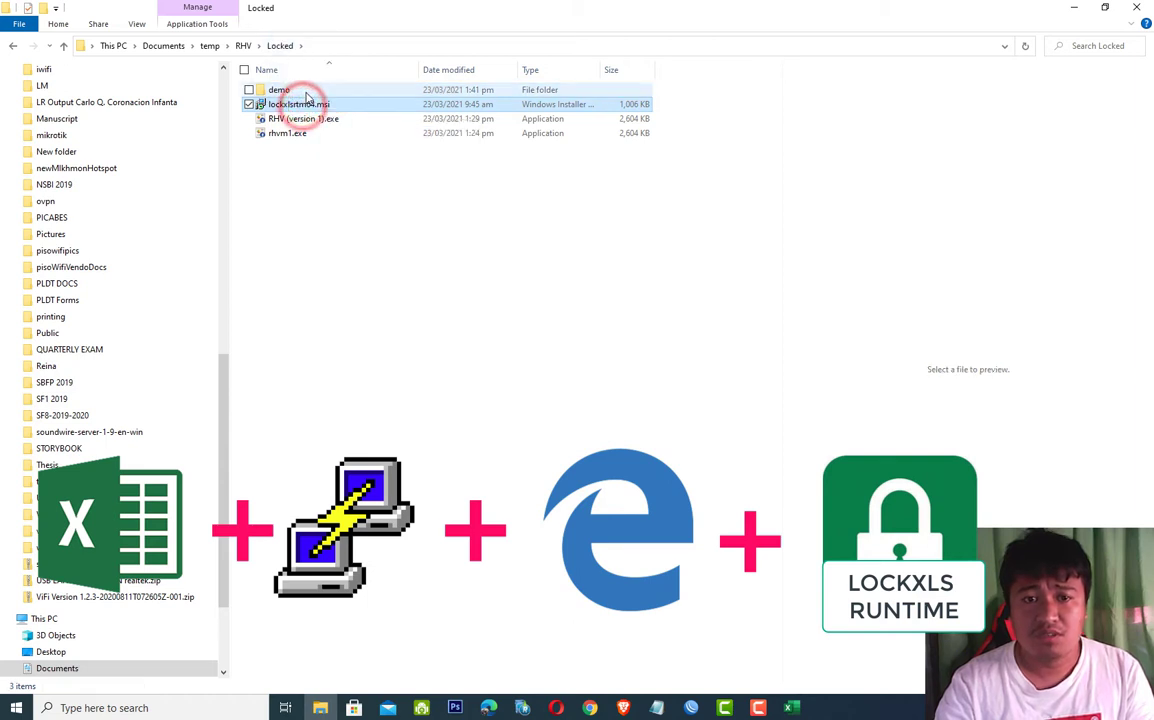
pyautogui.doubleClick(301, 91)
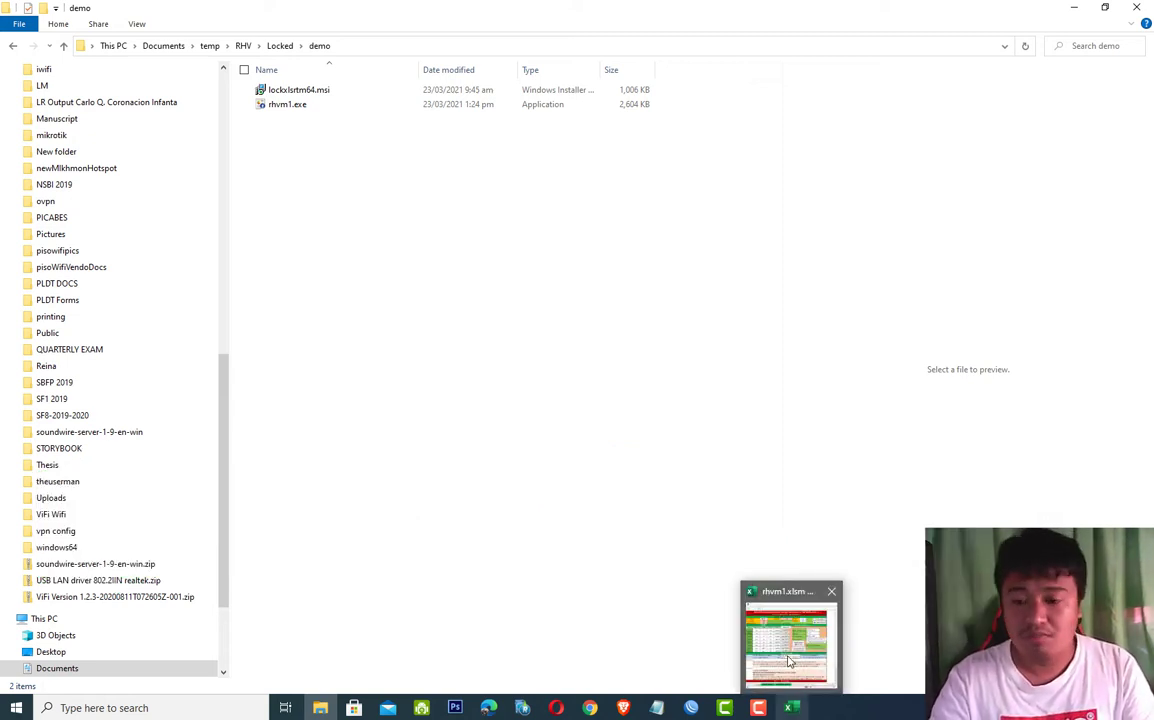
pyautogui.moveTo(790, 708)
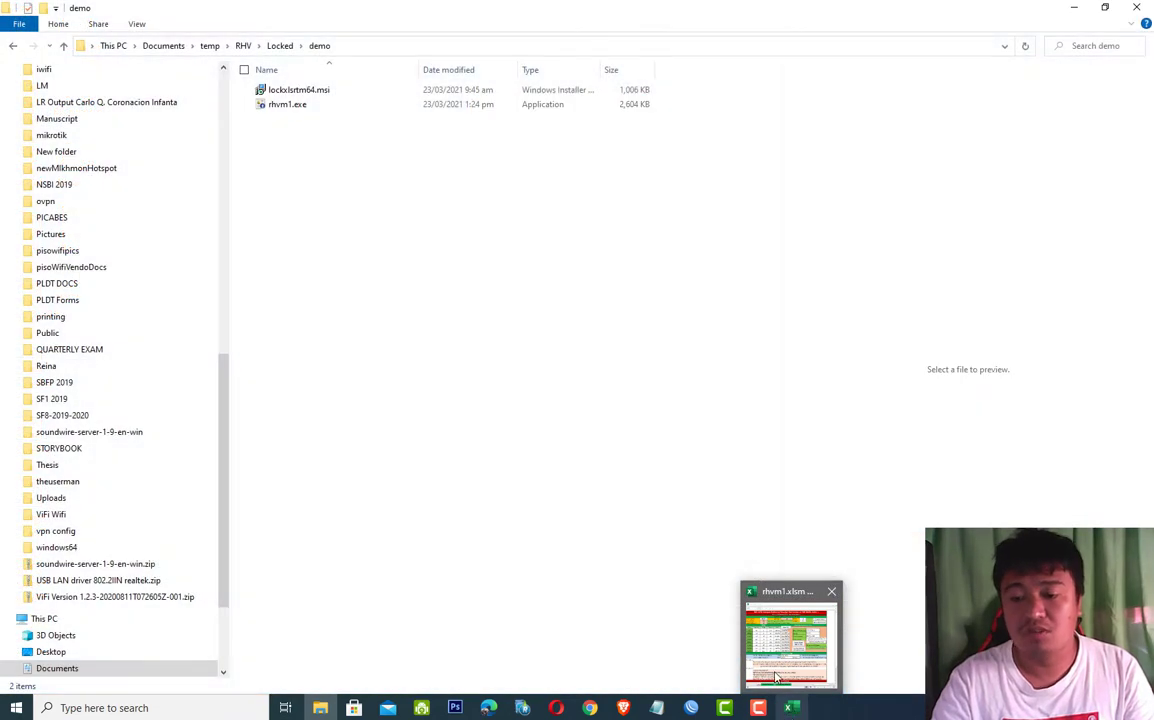
# Bring rhvm1.xlsm to the front, then reposition and resize it to show the whole UI sheet.
pyautogui.click(776, 678)
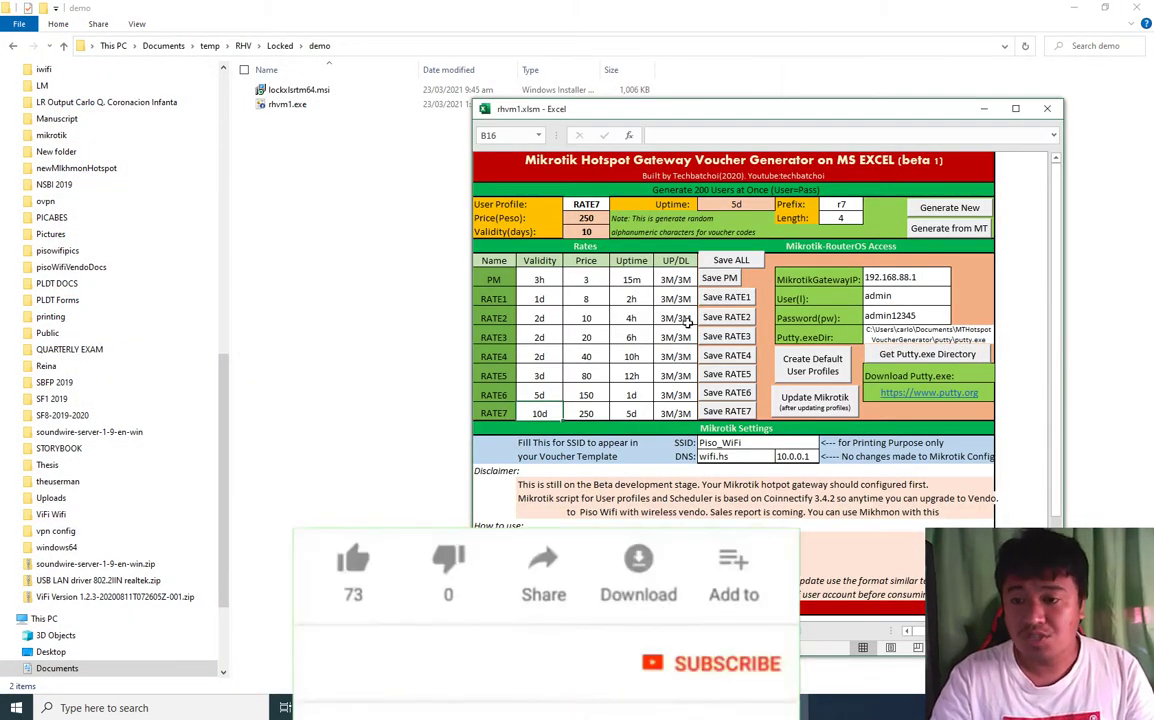
pyautogui.moveTo(1062, 410); pyautogui.dragTo(1016, 410)
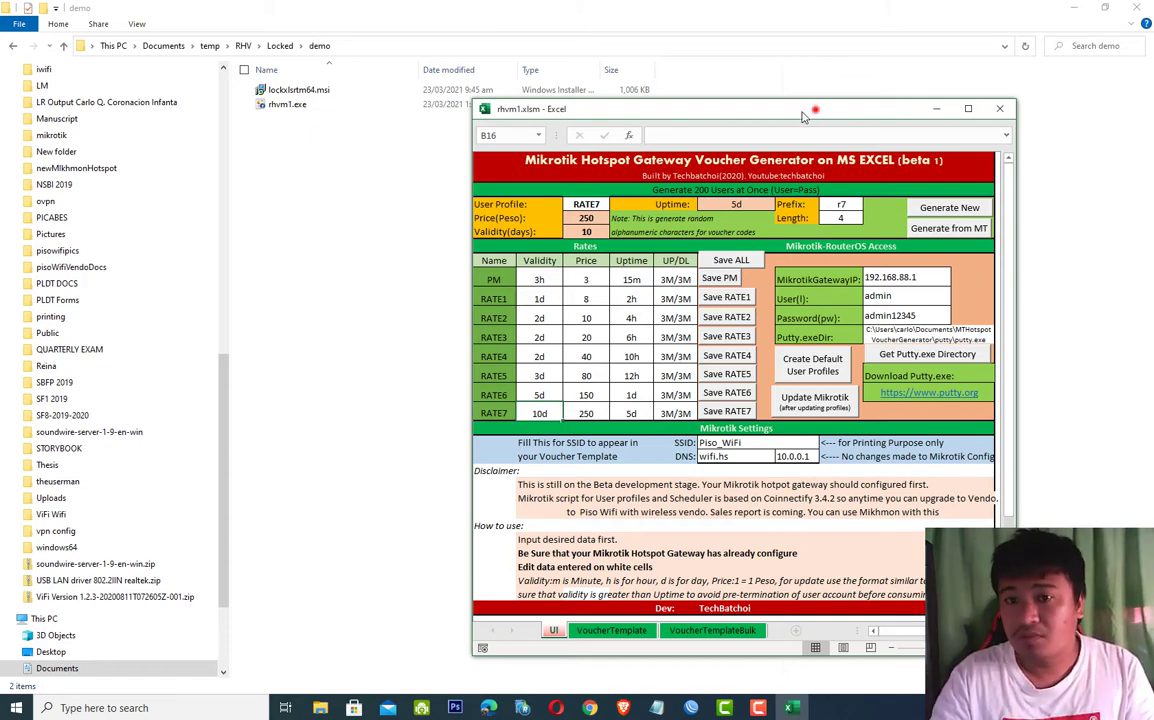
pyautogui.moveTo(818, 112); pyautogui.dragTo(698, 86)
pyautogui.moveTo(897, 280)
pyautogui.mouseDown()
pyautogui.moveTo(894, 426)
pyautogui.moveTo(896, 304)
pyautogui.mouseUp()
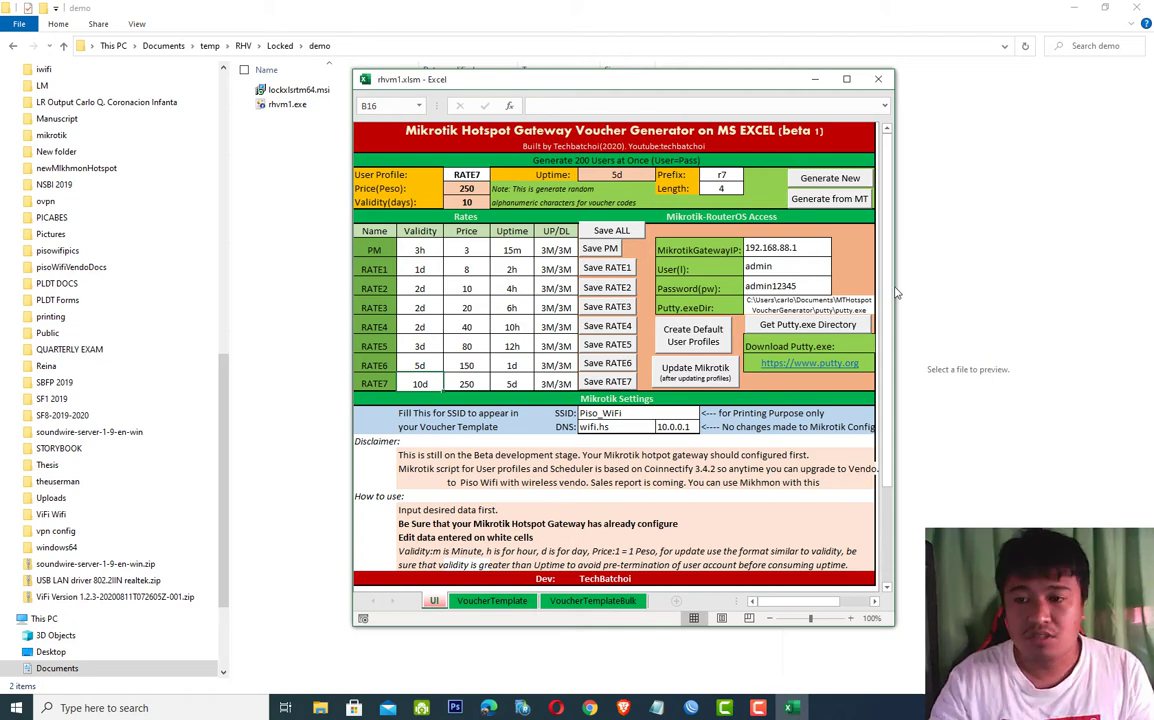
pyautogui.moveTo(889, 298); pyautogui.dragTo(877, 422)
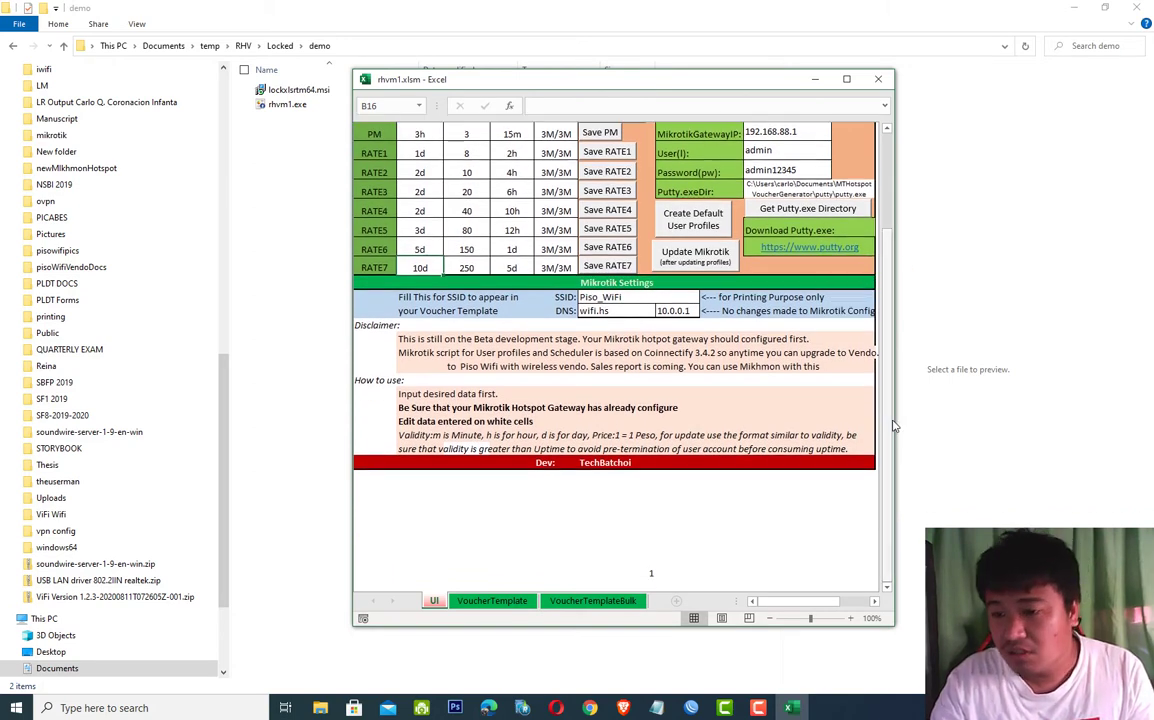
pyautogui.scroll(3, 889, 420)
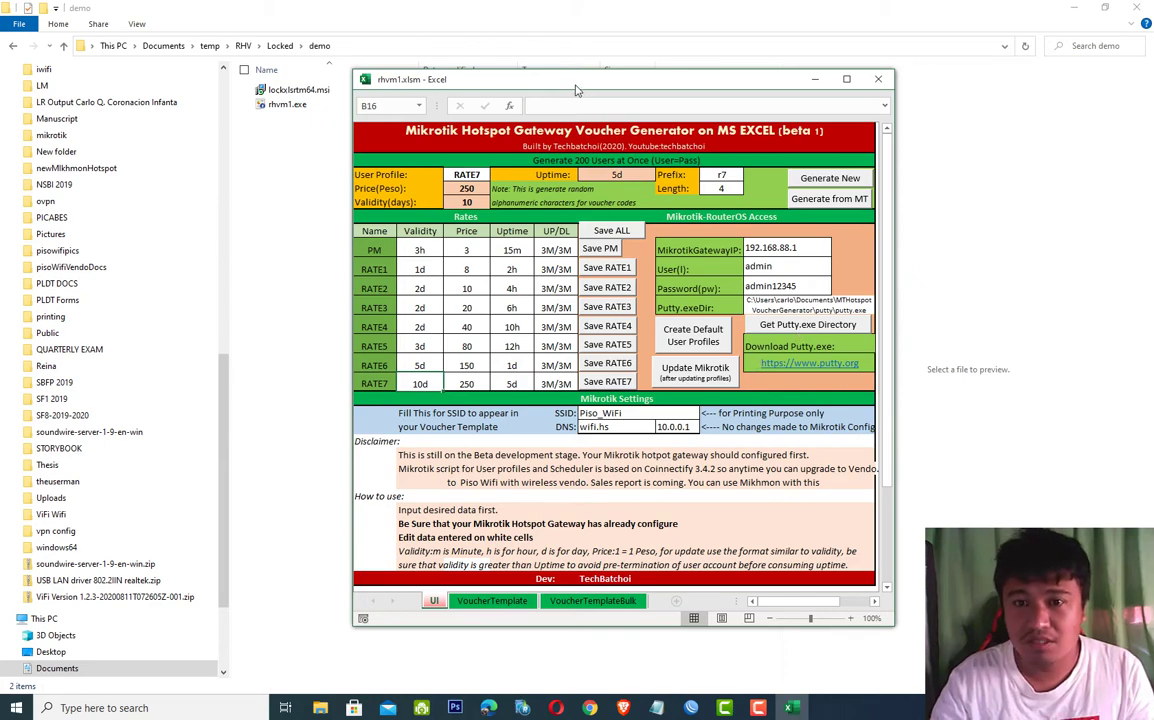
pyautogui.moveTo(522, 79); pyautogui.dragTo(496, 39)
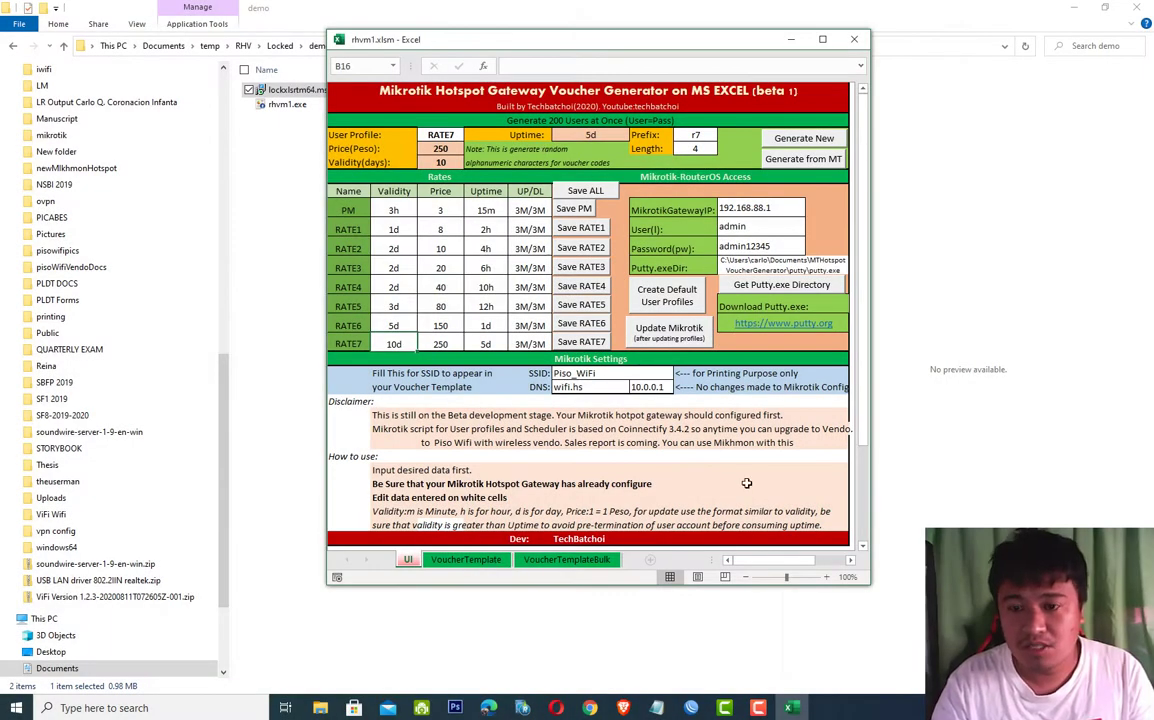
pyautogui.moveTo(872, 587); pyautogui.dragTo(879, 600)
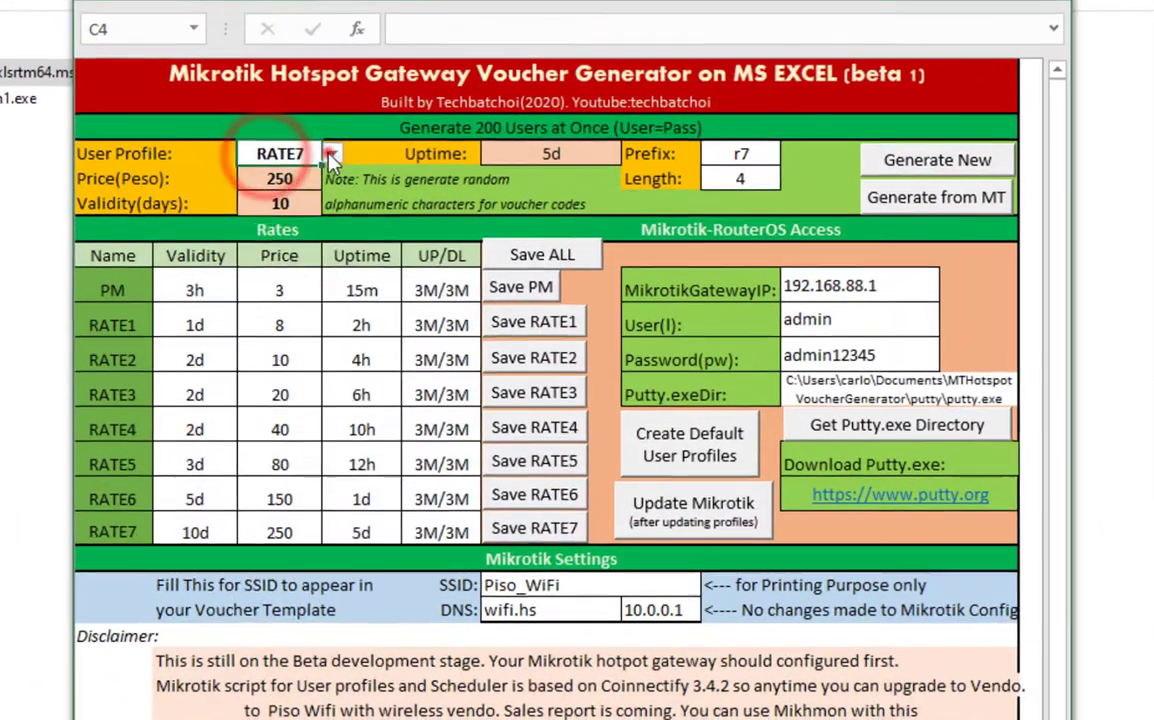
# Switch the User Profile from RATE7 to PM, then select the rates table values.
pyautogui.click(470, 135)
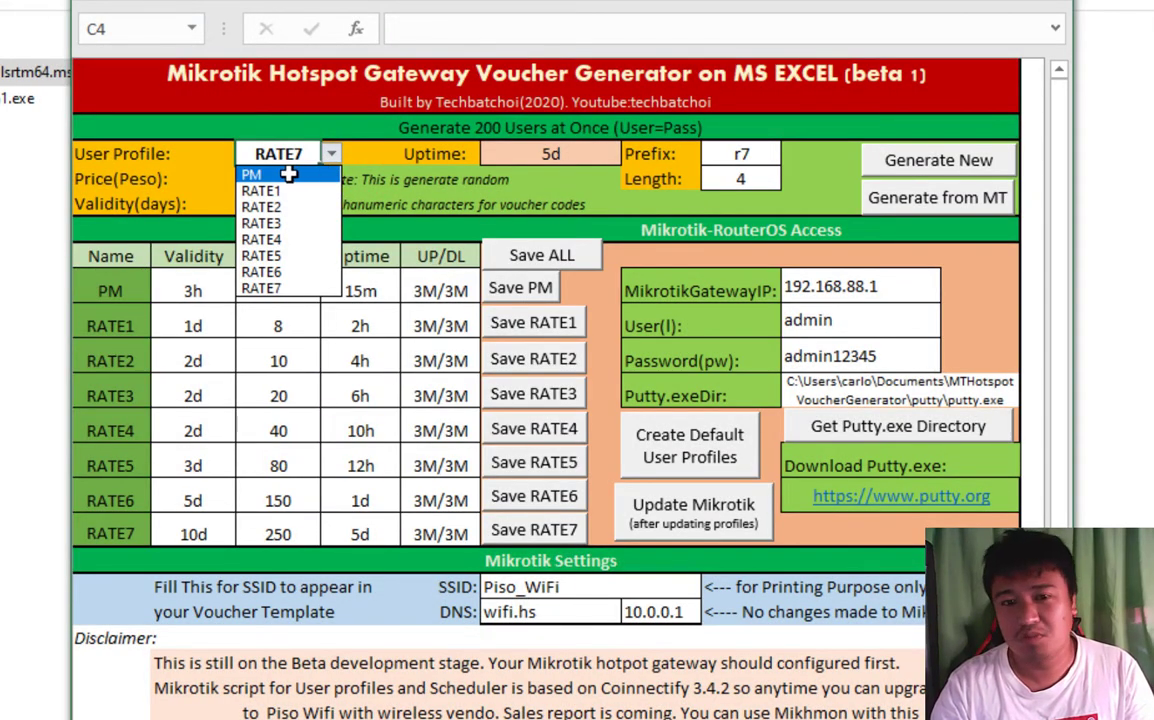
pyautogui.click(284, 176)
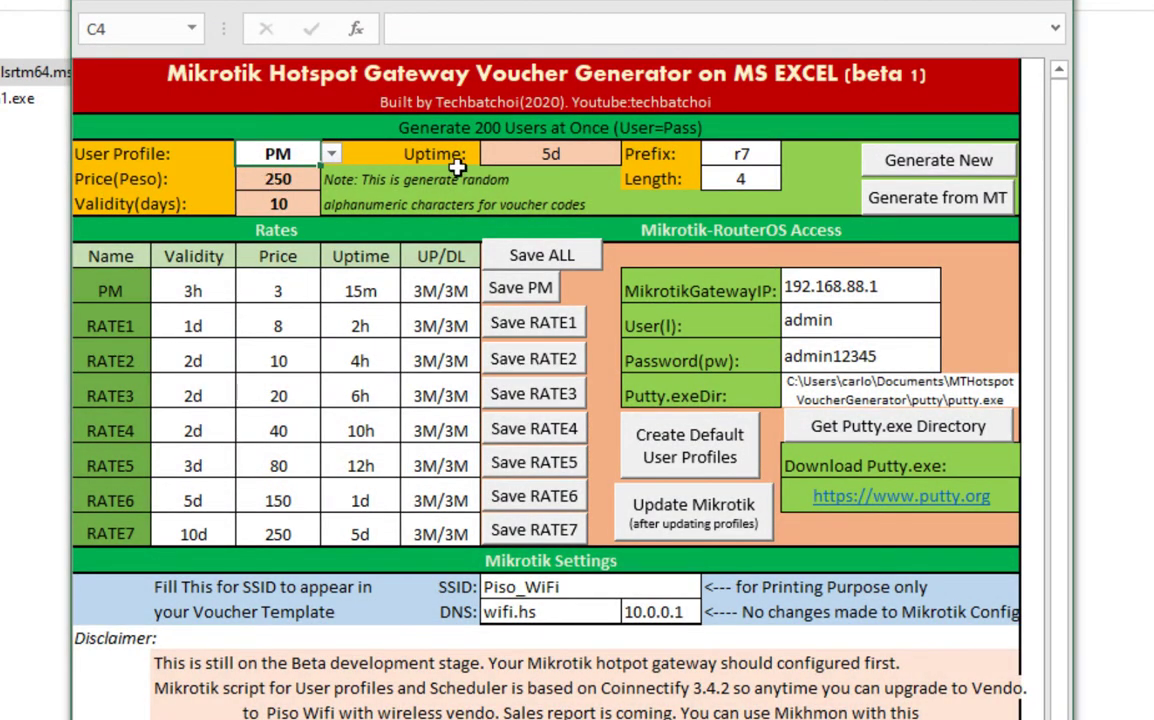
pyautogui.moveTo(180, 302); pyautogui.dragTo(410, 532)
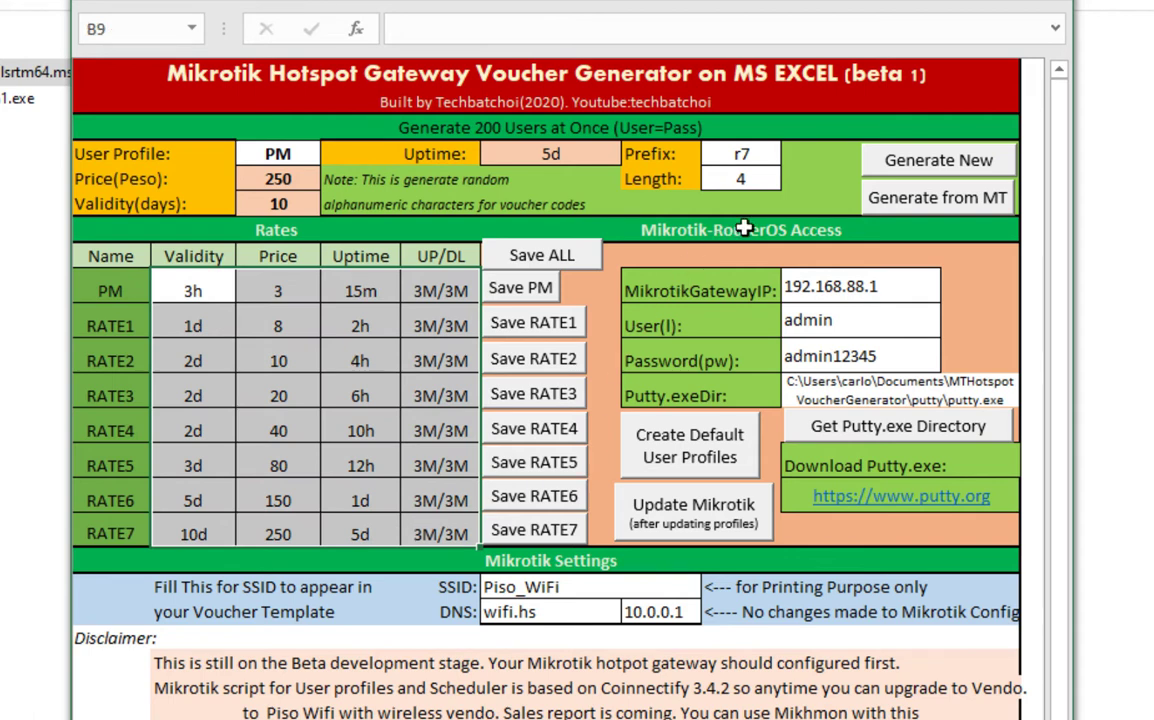
pyautogui.click(750, 153)
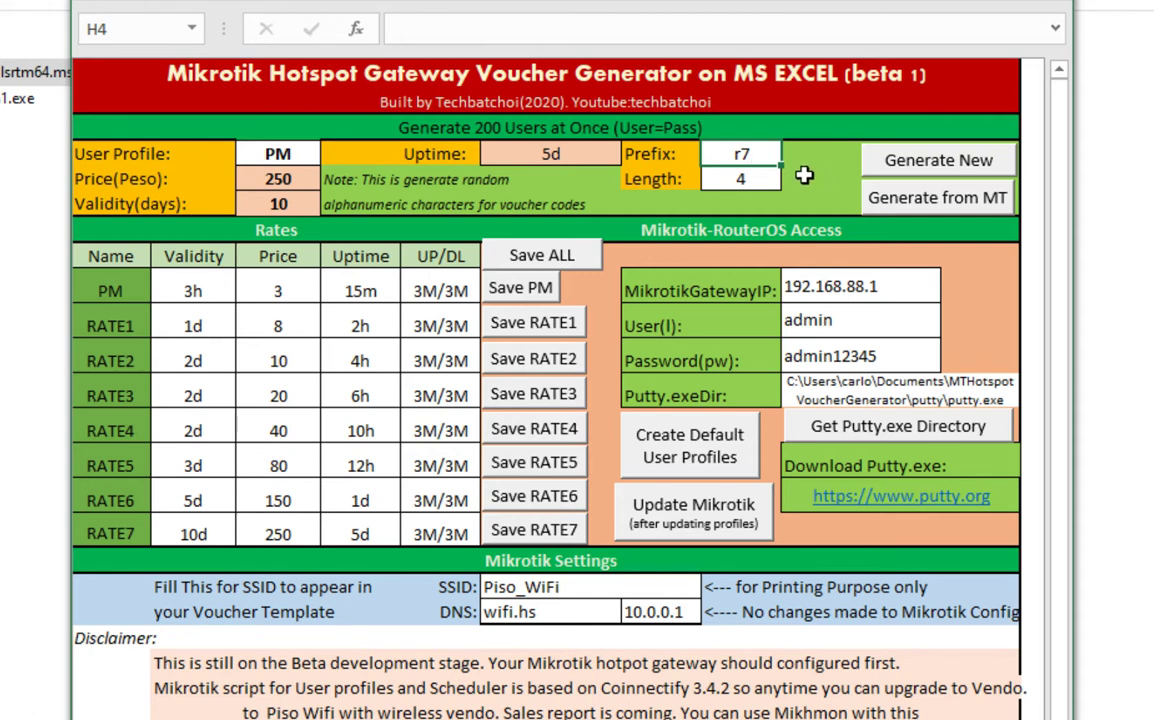
pyautogui.click(772, 179)
pyautogui.click(791, 178)
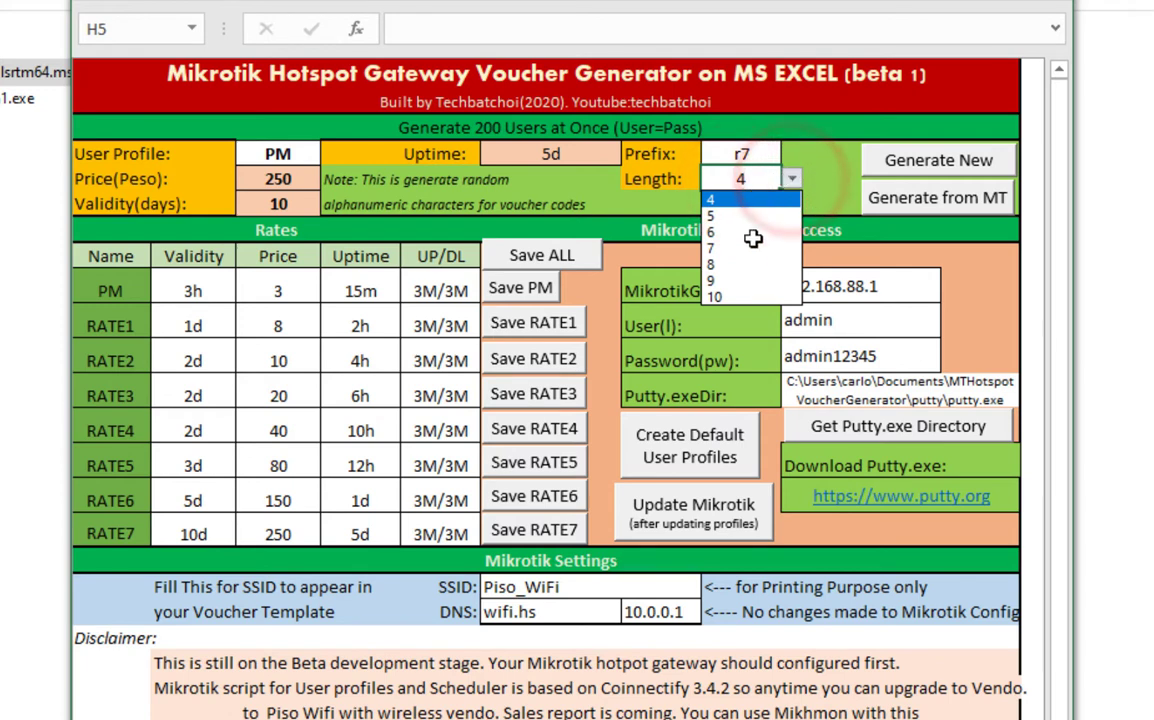
pyautogui.click(840, 143)
pyautogui.click(785, 178)
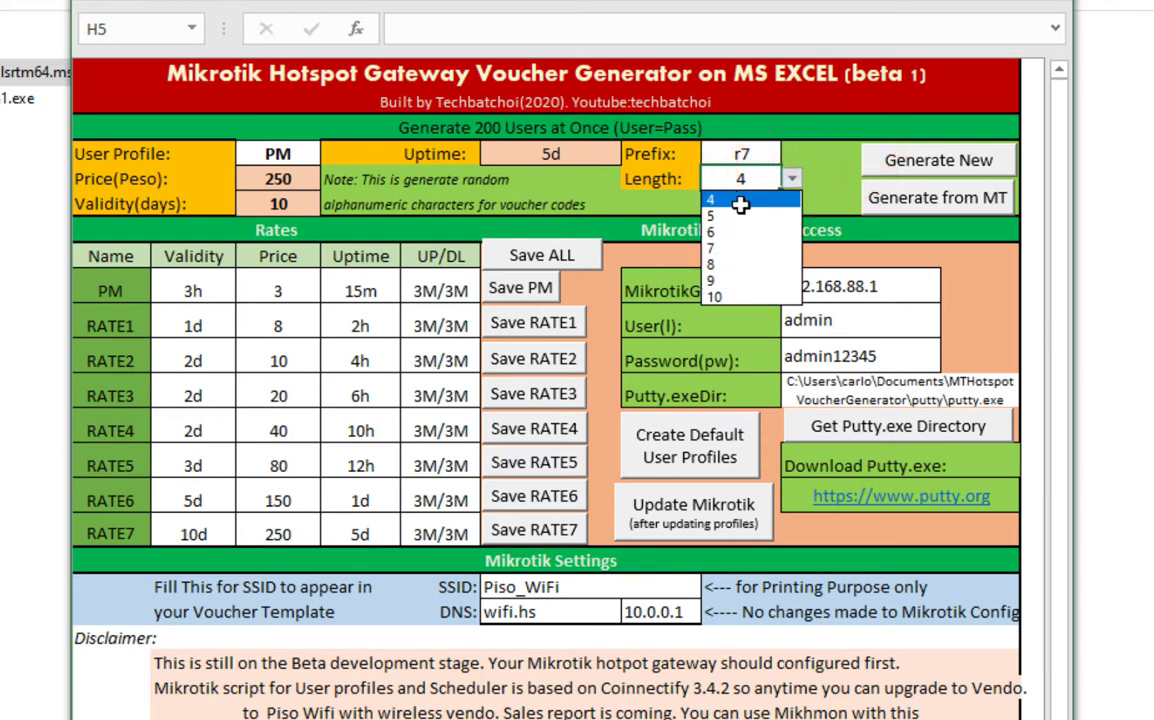
pyautogui.click(794, 175)
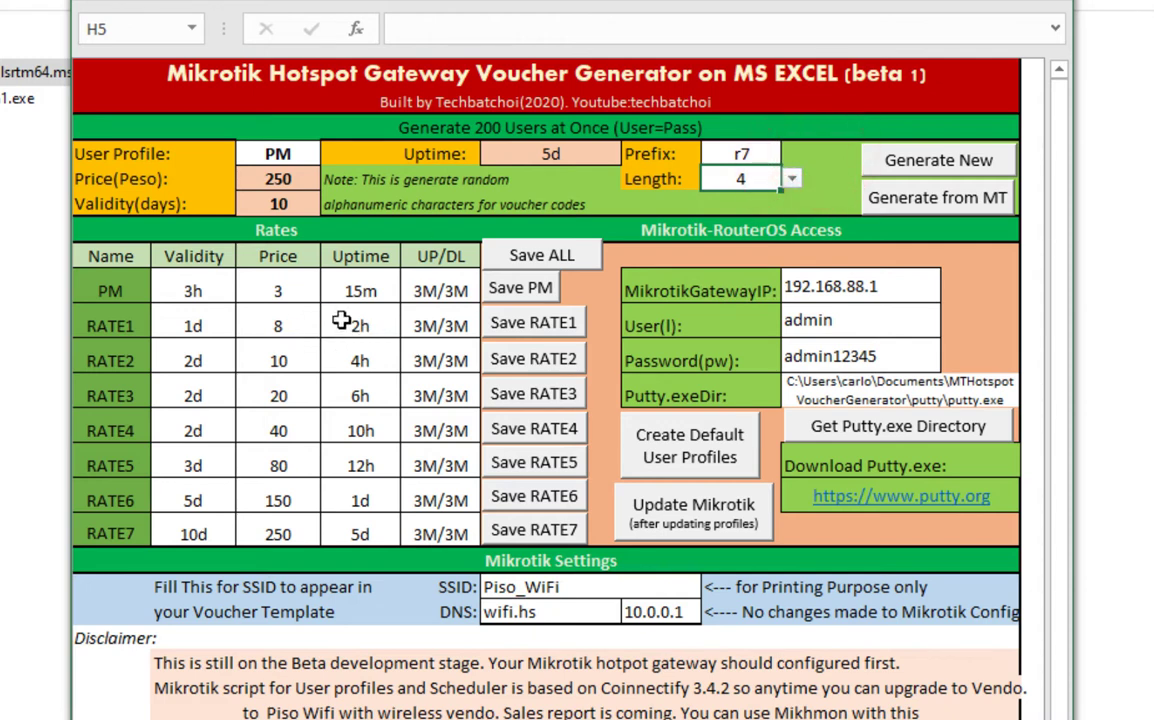
pyautogui.click(188, 292)
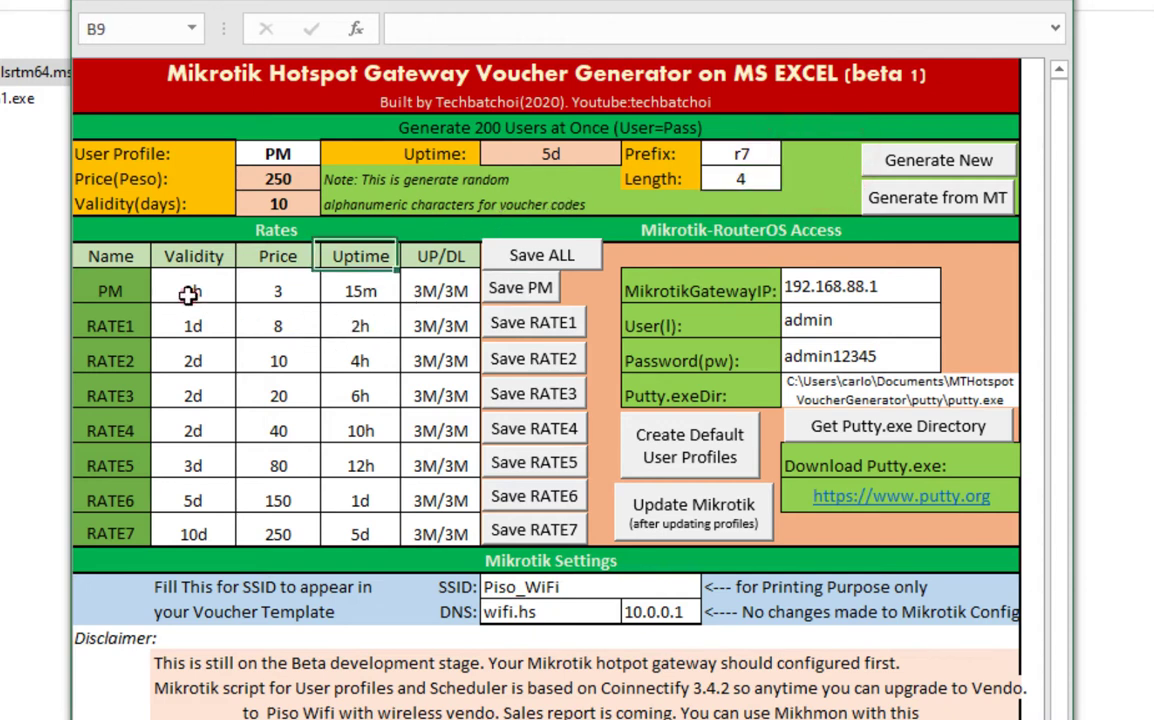
pyautogui.click(290, 291)
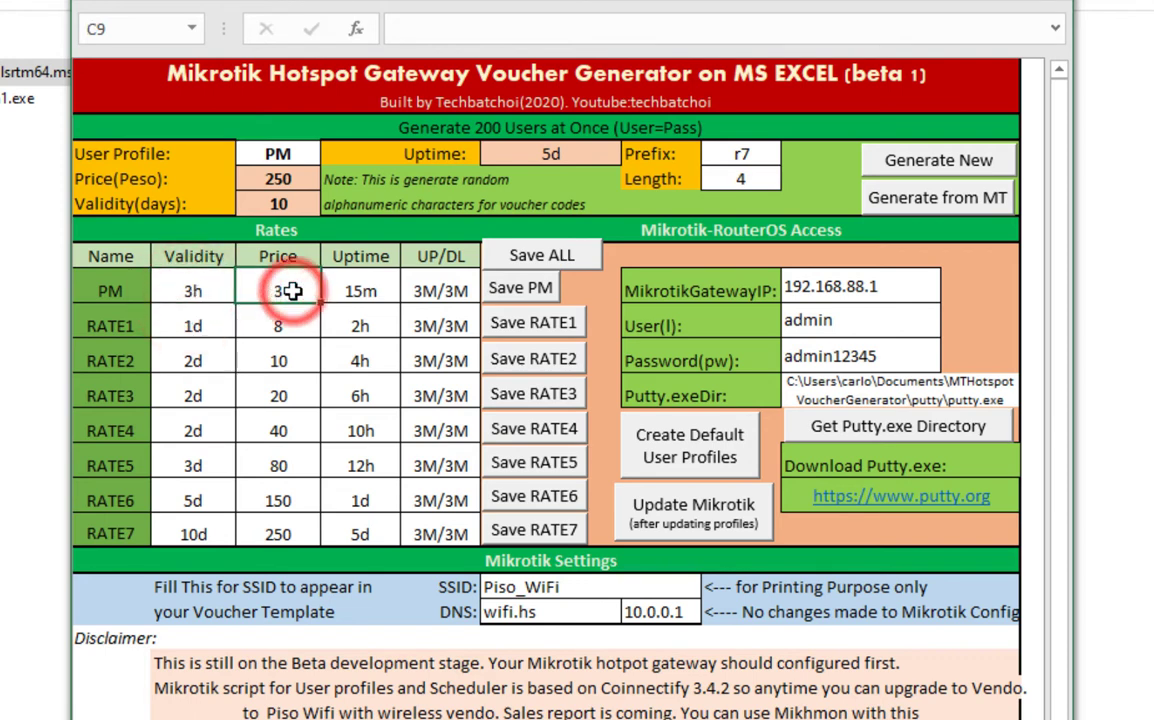
pyautogui.click(322, 290)
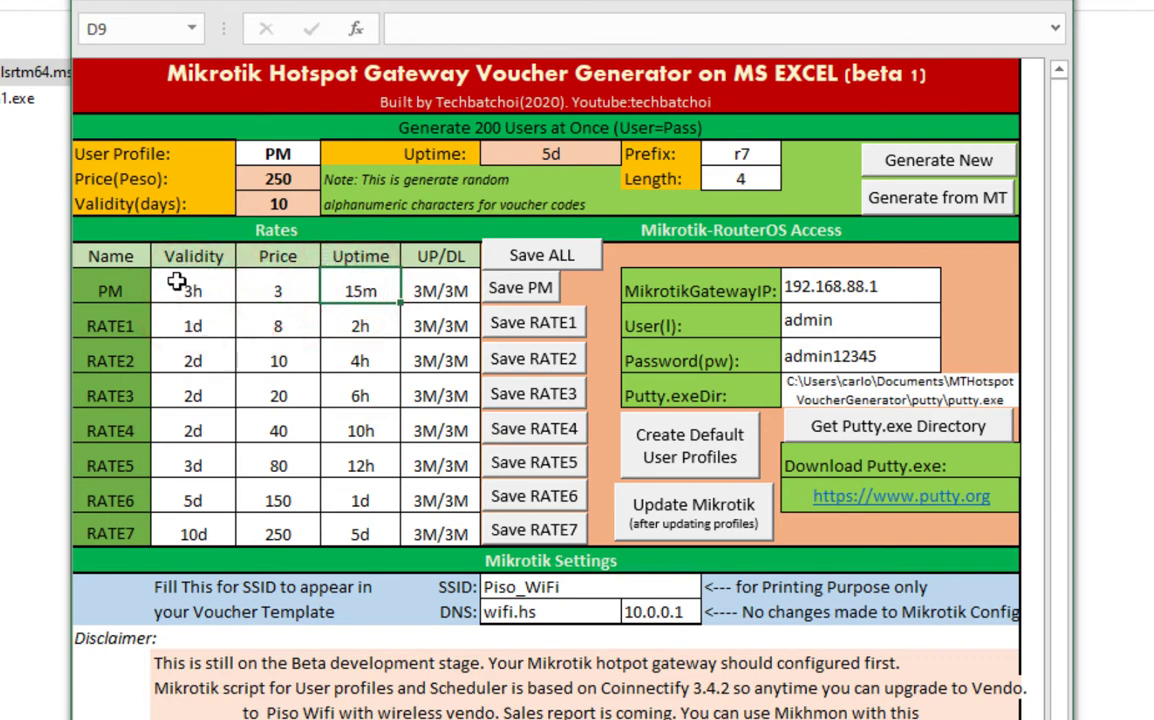
pyautogui.moveTo(176, 283); pyautogui.dragTo(424, 373)
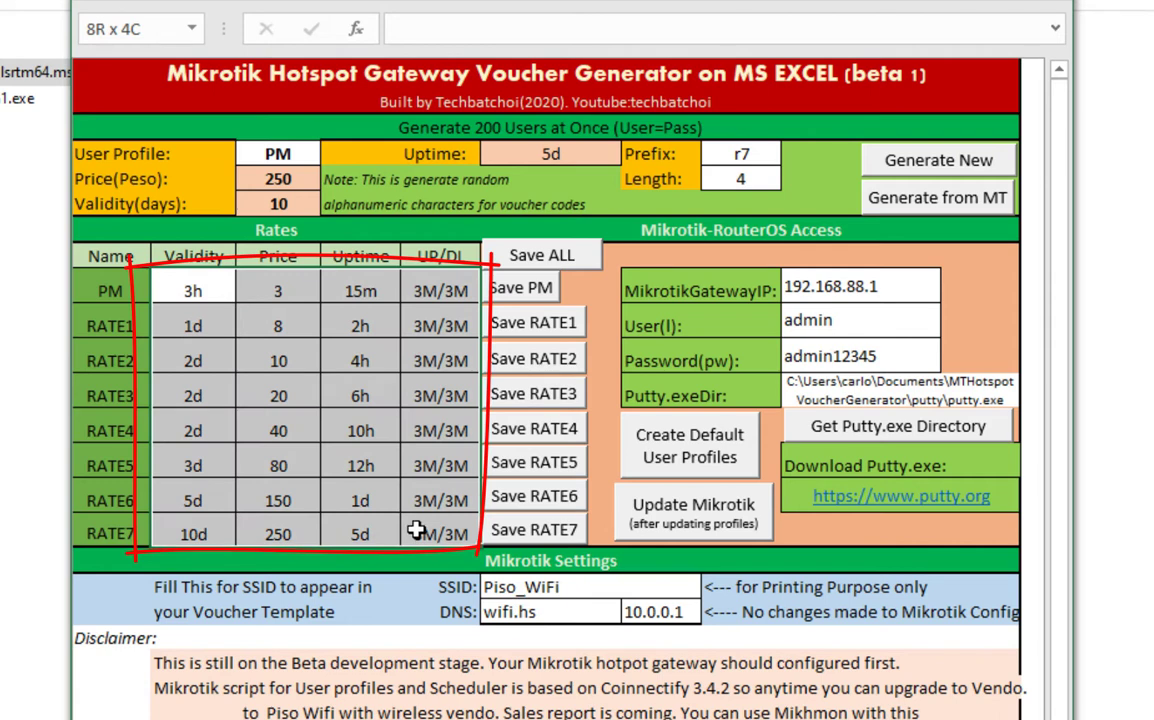
pyautogui.moveTo(415, 528); pyautogui.dragTo(415, 505)
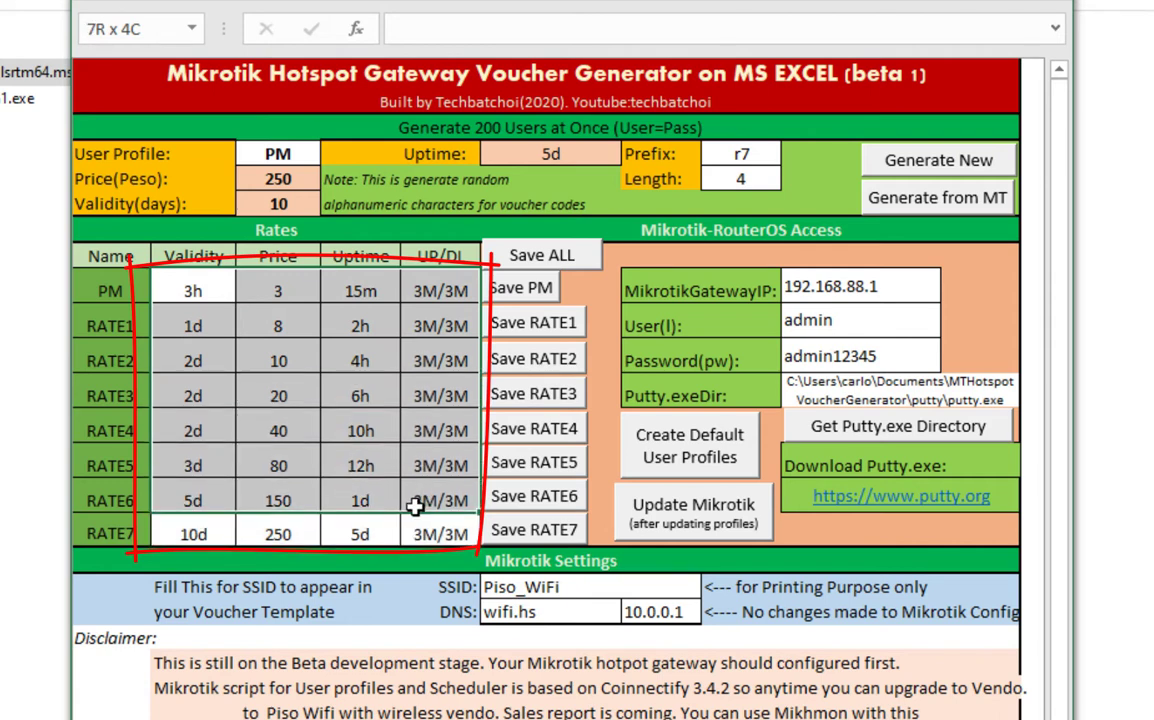
pyautogui.moveTo(485, 570); pyautogui.dragTo(485, 625)
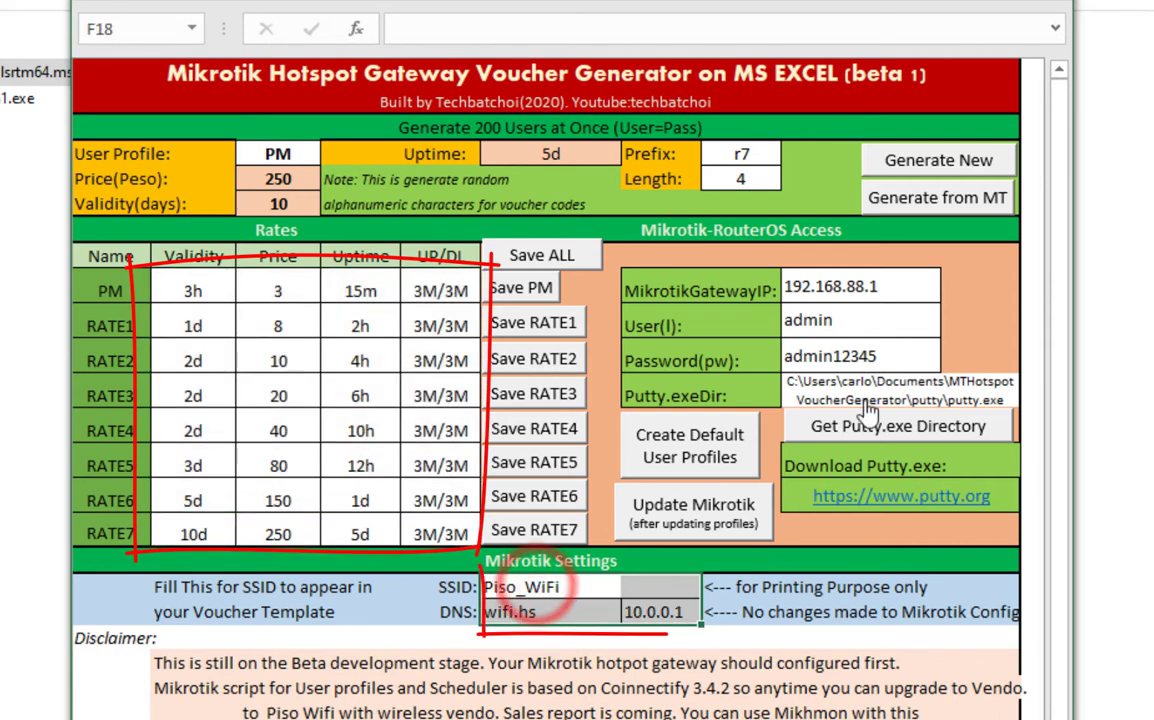
pyautogui.click(816, 326)
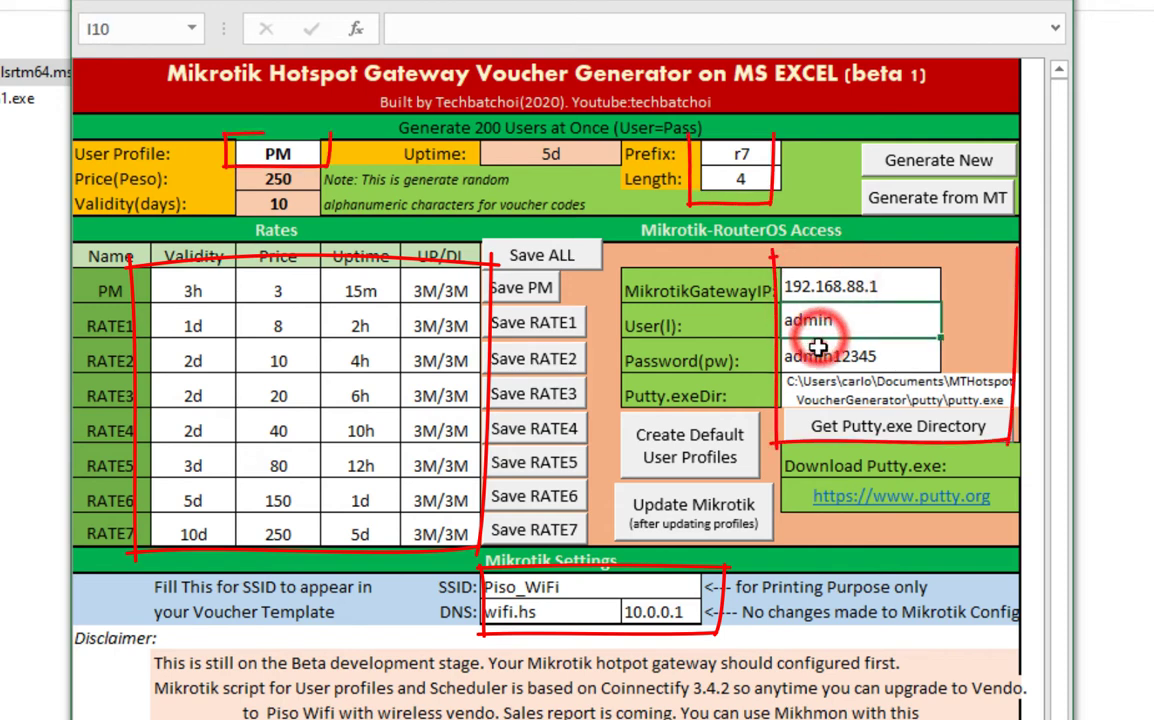
pyautogui.moveTo(1018, 345); pyautogui.dragTo(775, 256)
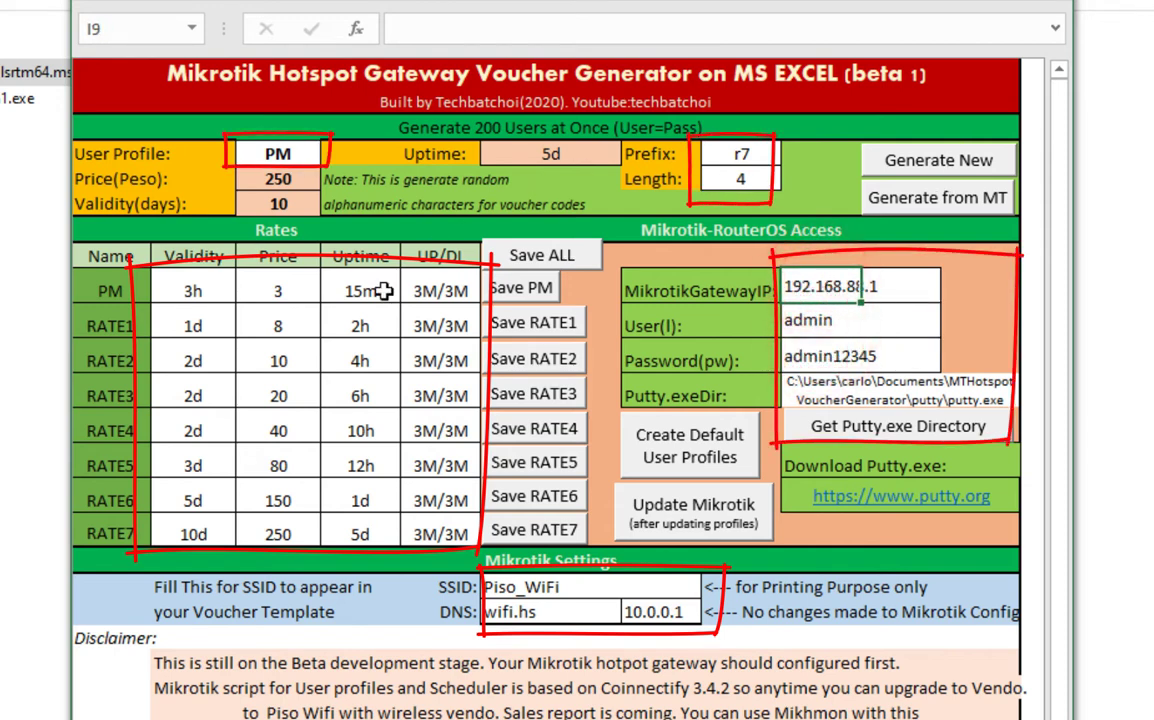
pyautogui.click(300, 422)
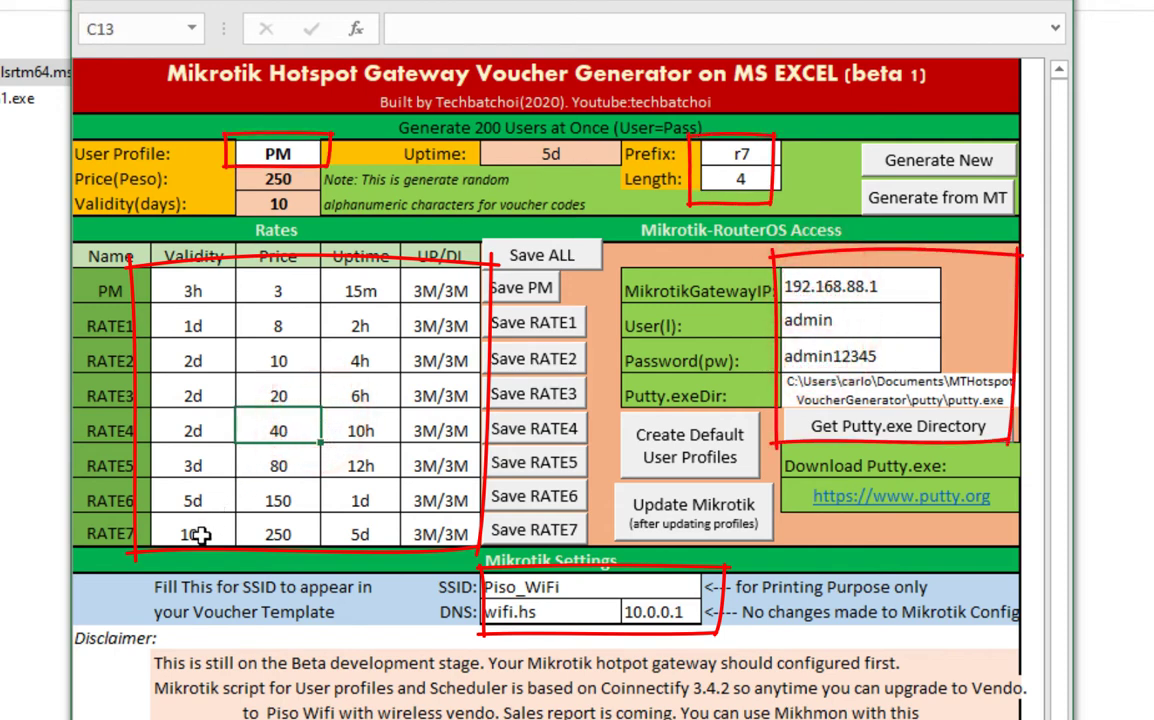
pyautogui.moveTo(200, 535); pyautogui.dragTo(195, 290)
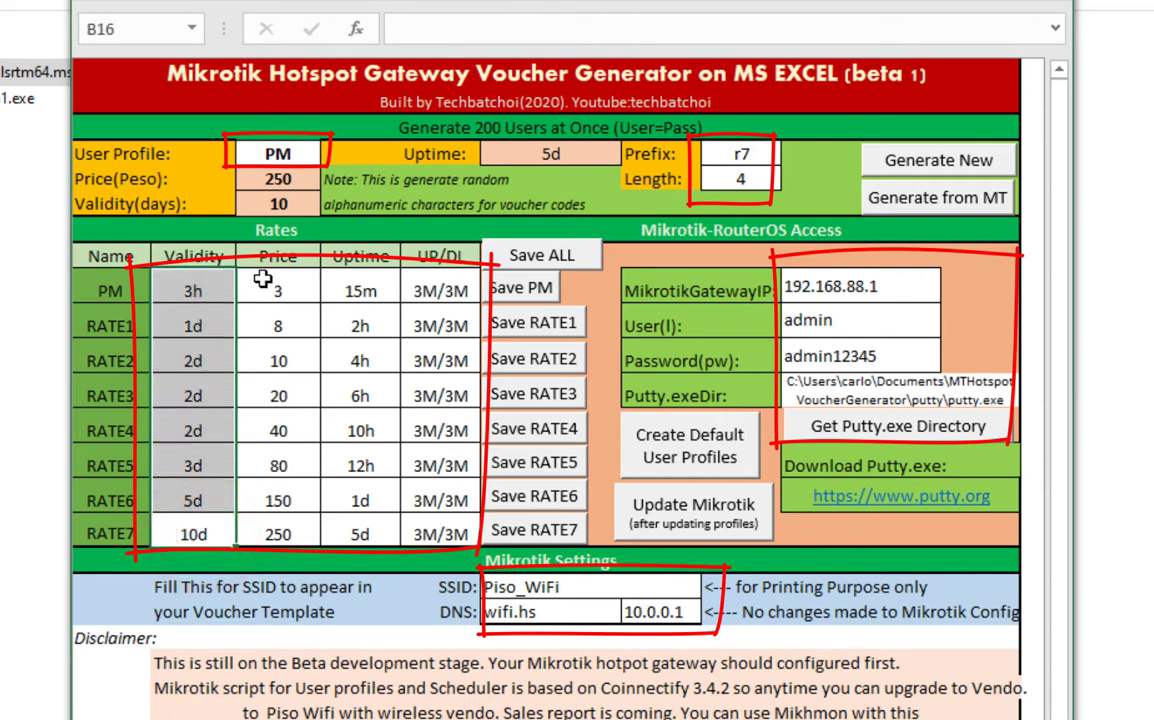
pyautogui.click(194, 290)
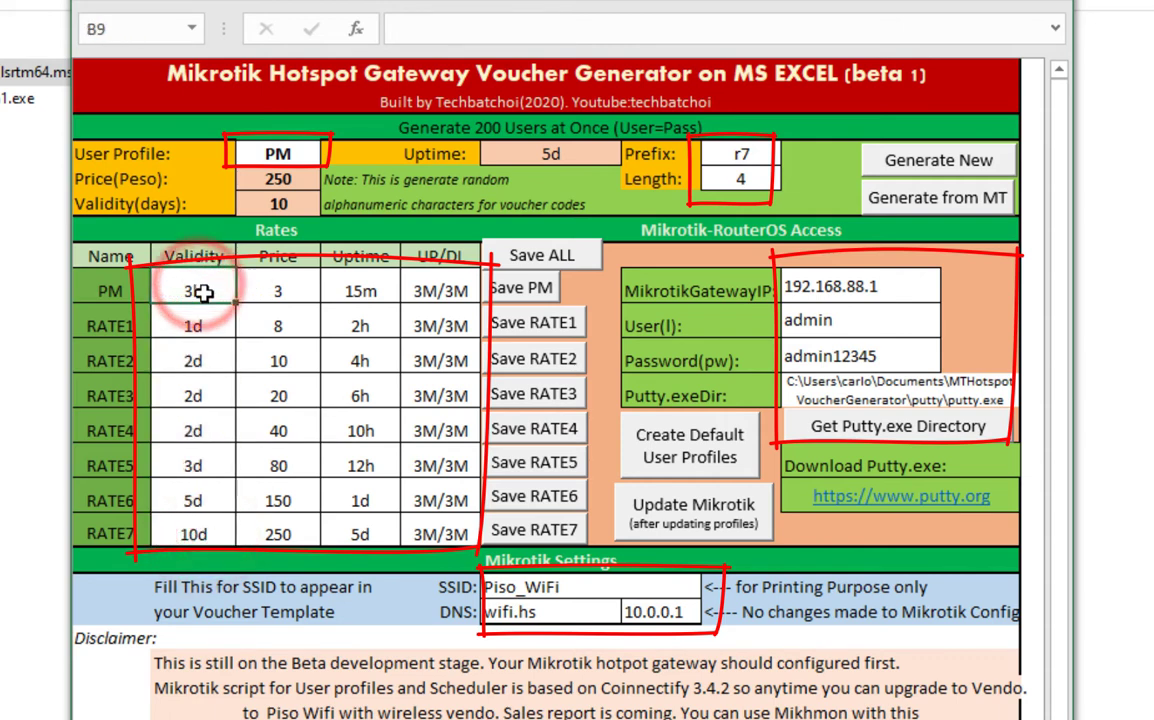
pyautogui.moveTo(203, 292); pyautogui.dragTo(193, 430)
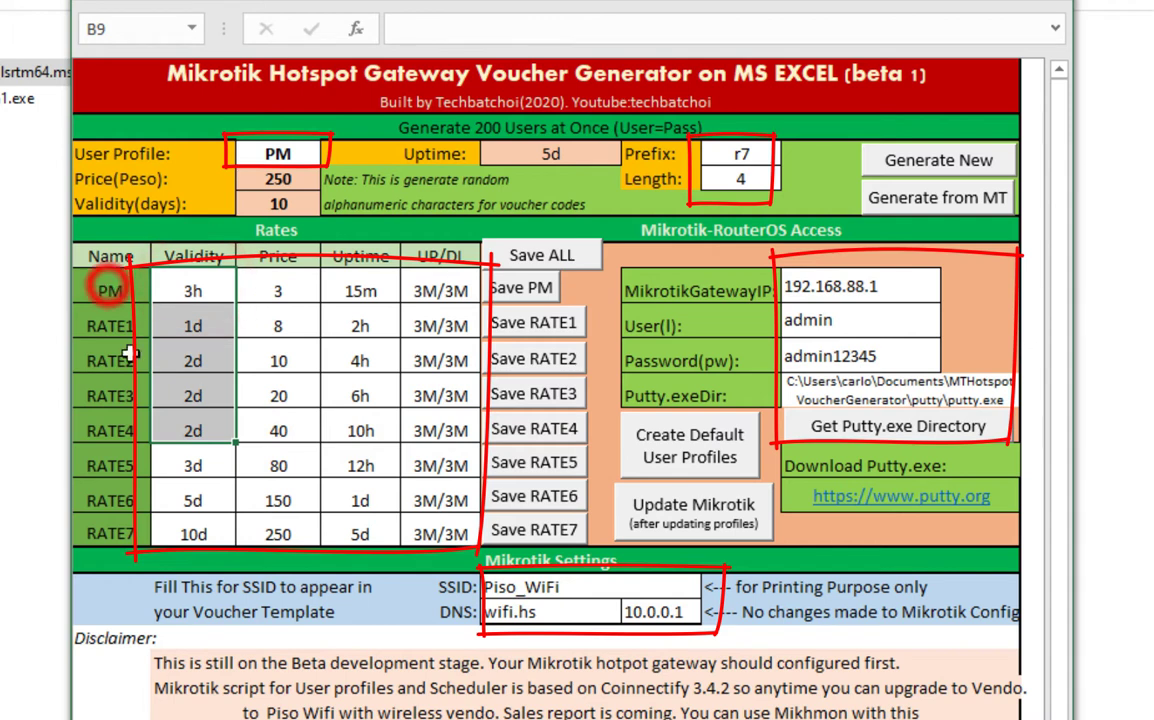
pyautogui.click(203, 464)
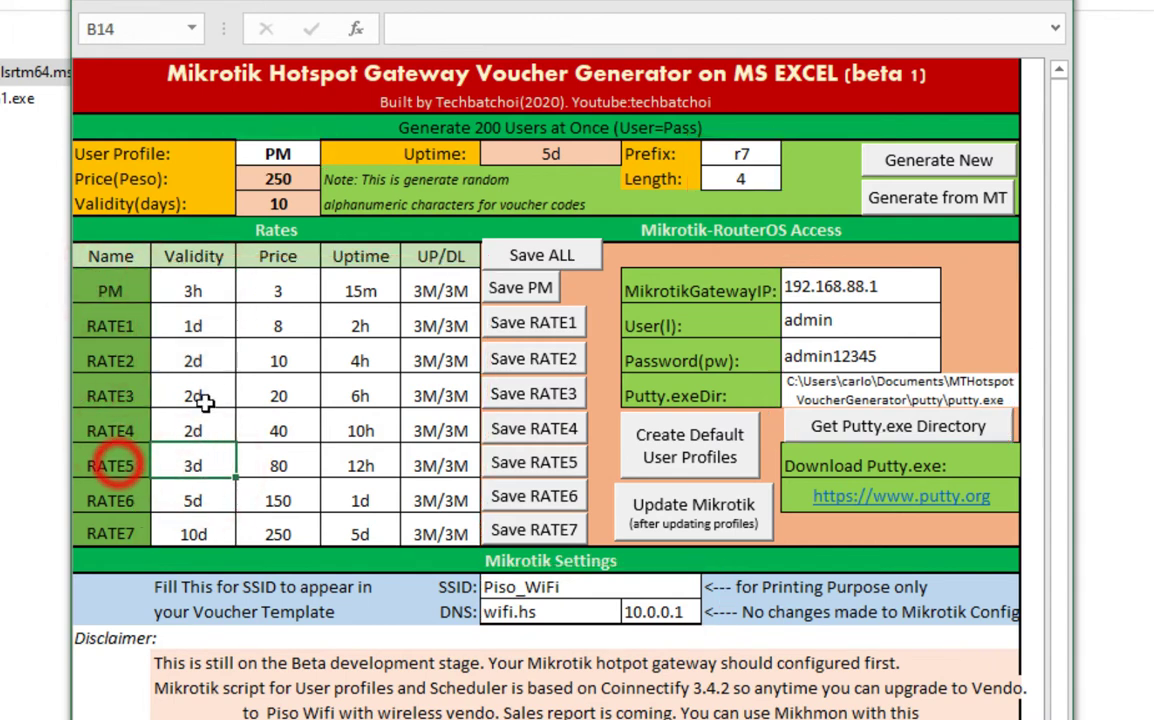
pyautogui.moveTo(215, 290); pyautogui.dragTo(219, 532)
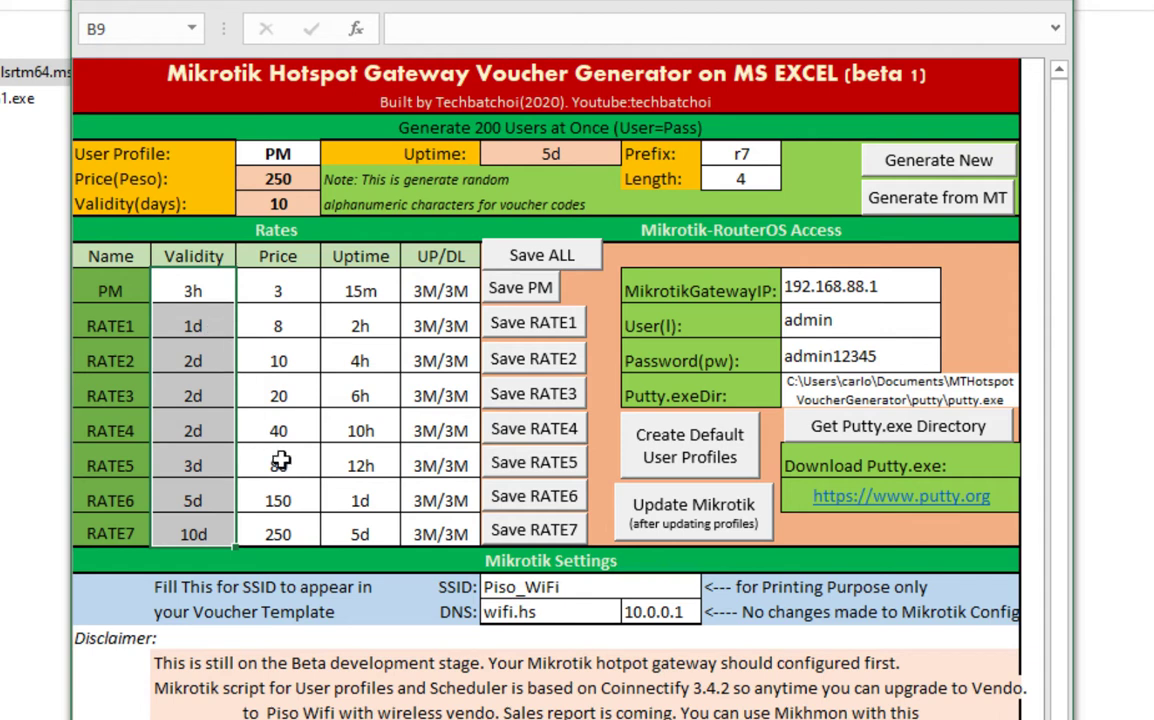
pyautogui.click(208, 292)
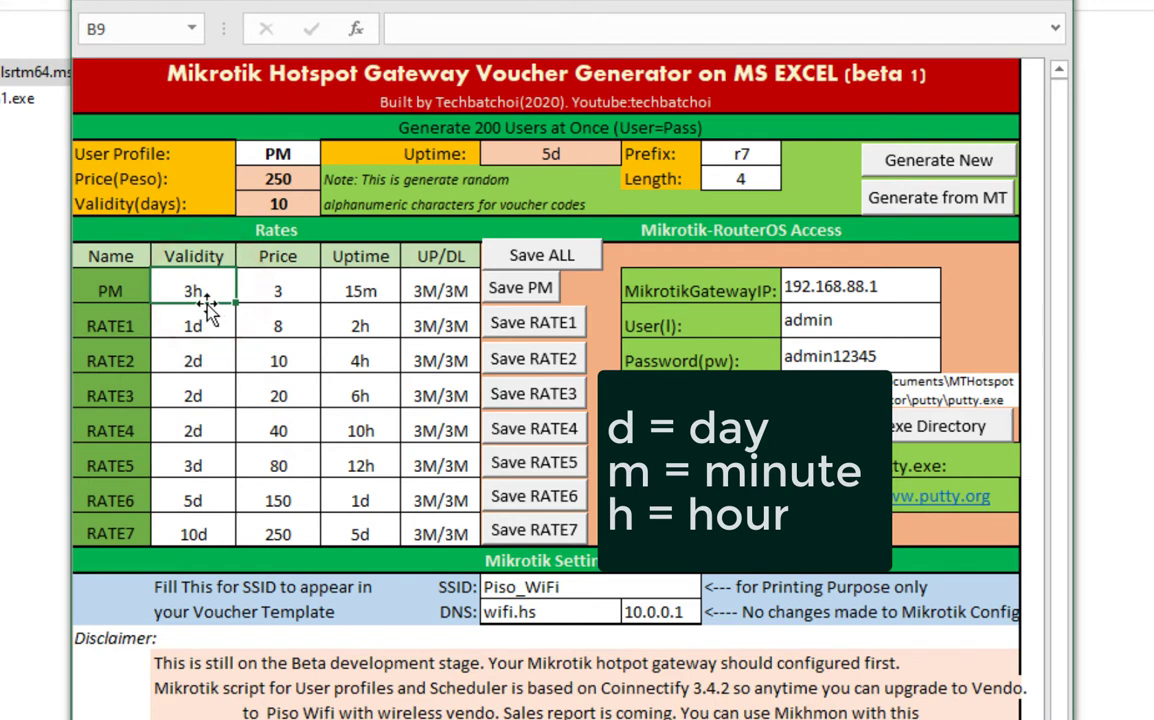
pyautogui.moveTo(278, 290); pyautogui.dragTo(295, 530)
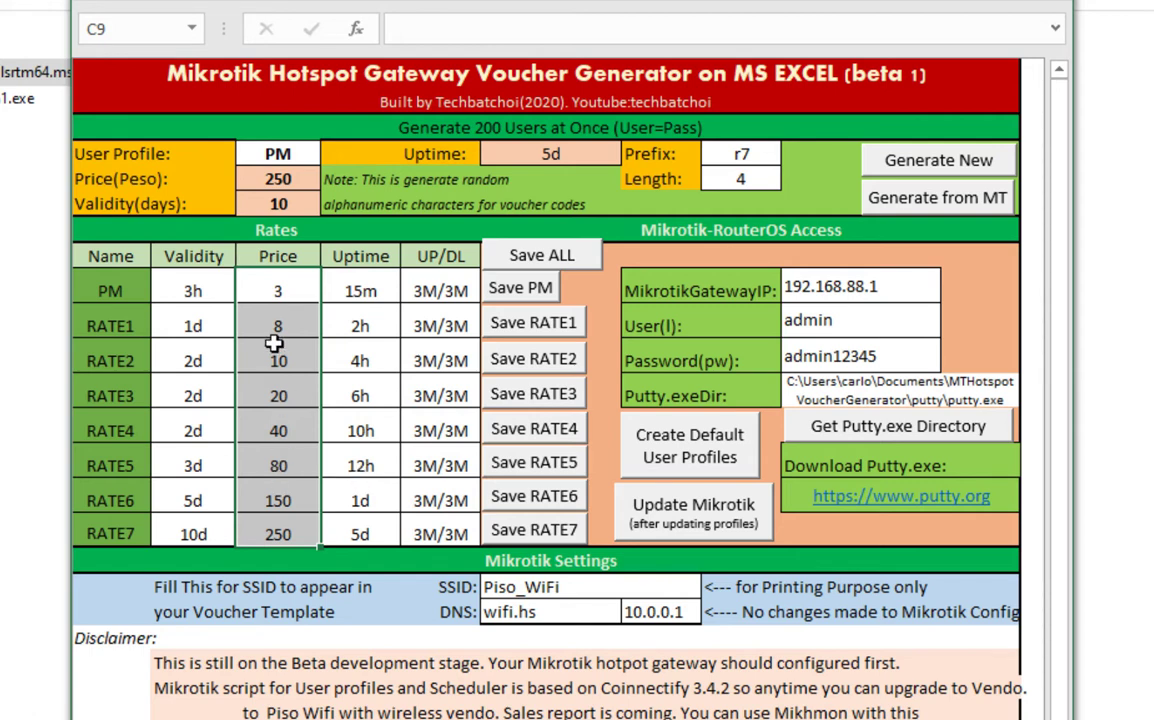
pyautogui.click(284, 288)
pyautogui.moveTo(278, 532); pyautogui.dragTo(286, 289)
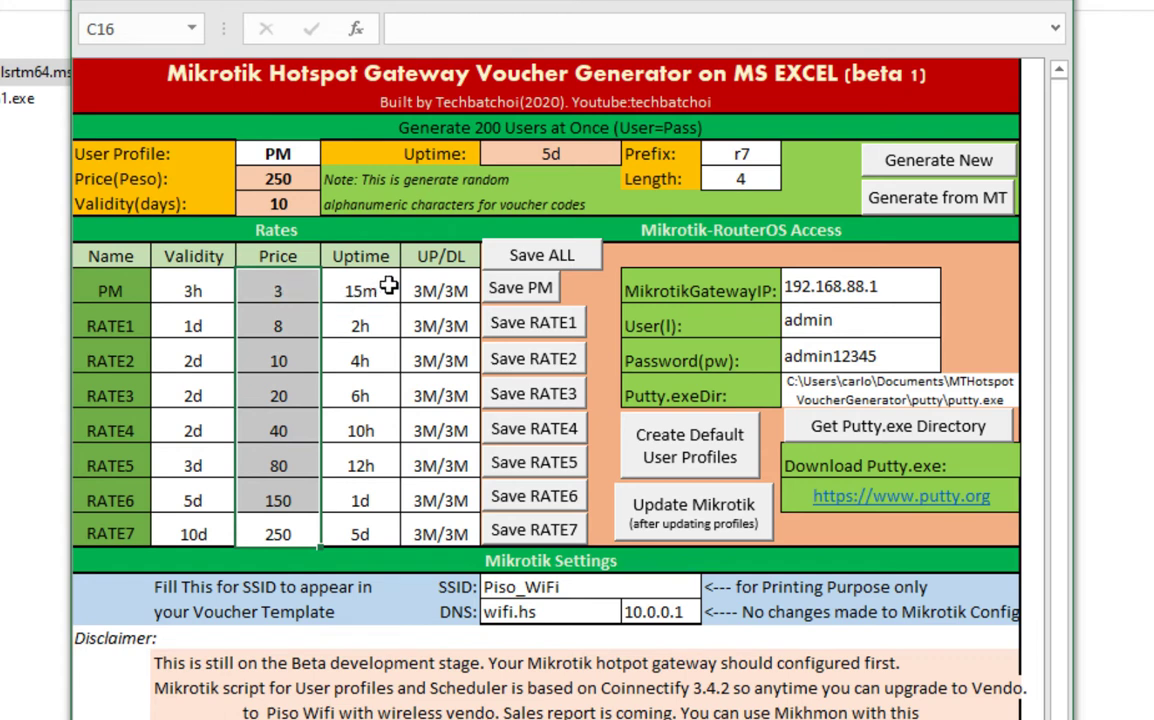
pyautogui.moveTo(358, 290); pyautogui.dragTo(355, 530)
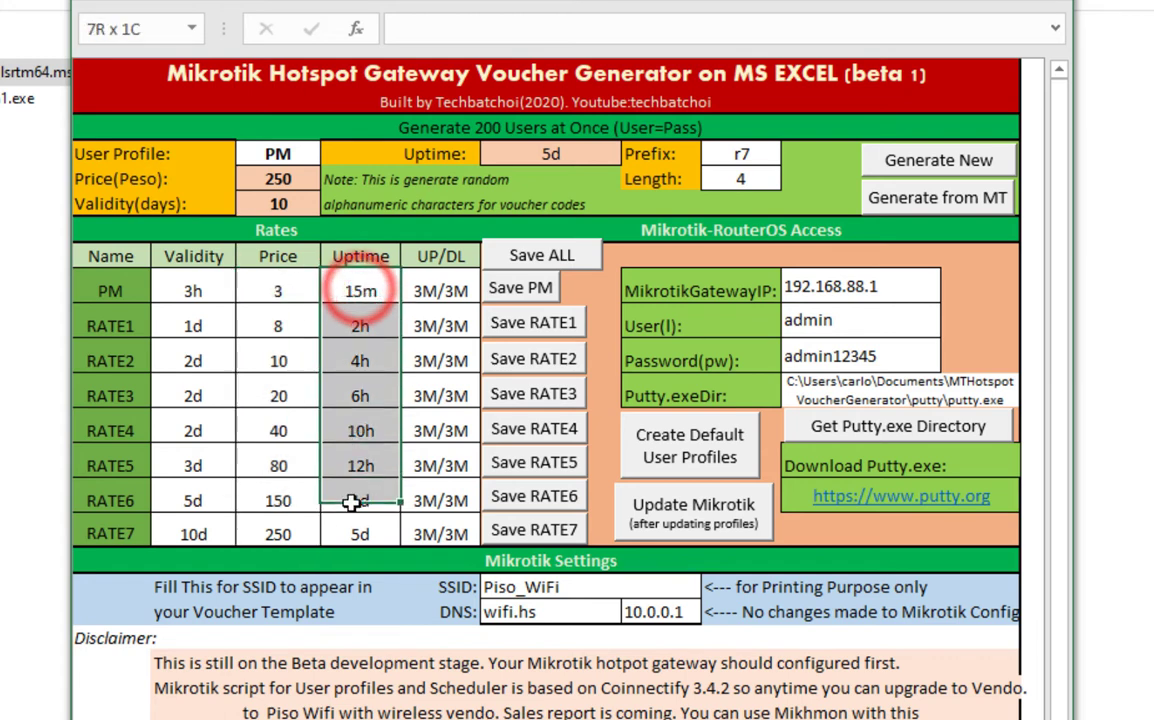
pyautogui.moveTo(190, 290); pyautogui.dragTo(189, 530)
pyautogui.click(376, 425)
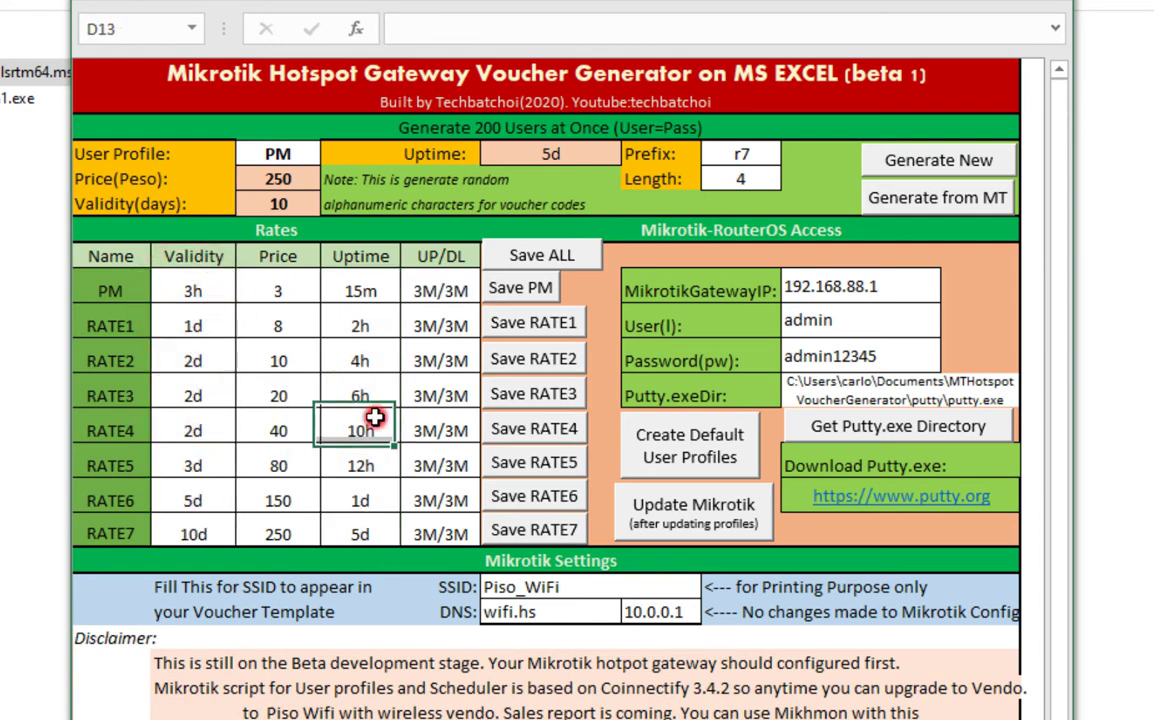
pyautogui.moveTo(200, 290); pyautogui.dragTo(201, 531)
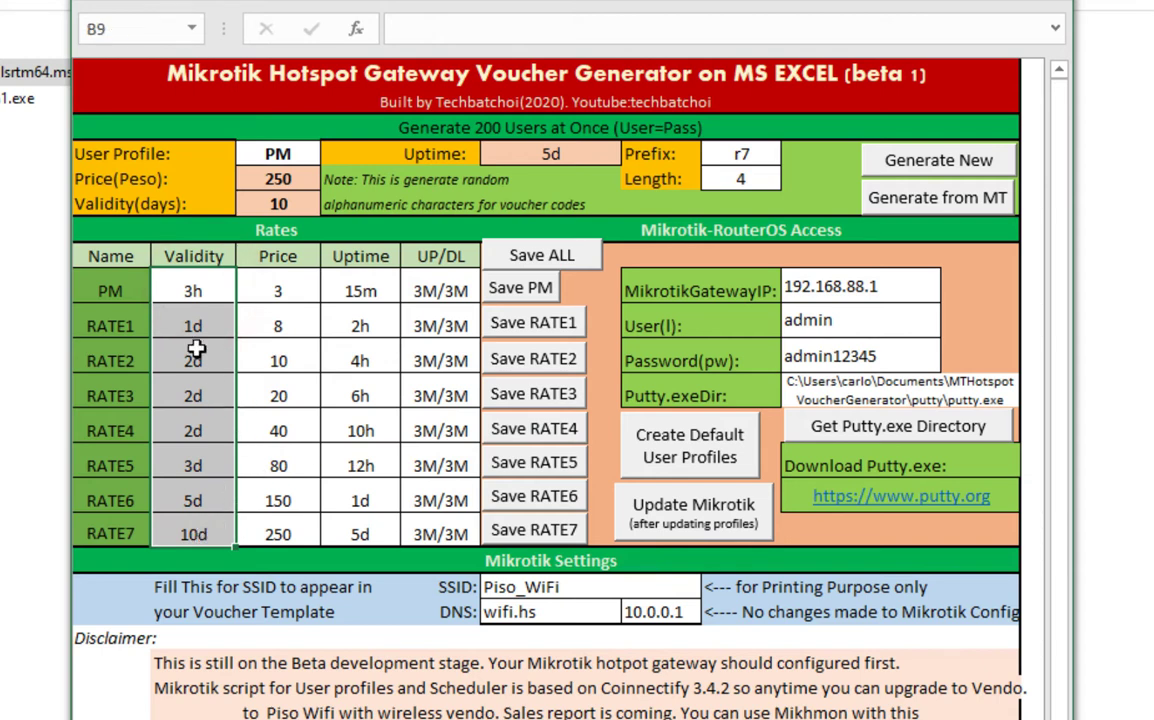
pyautogui.click(195, 287)
pyautogui.press('Delete')
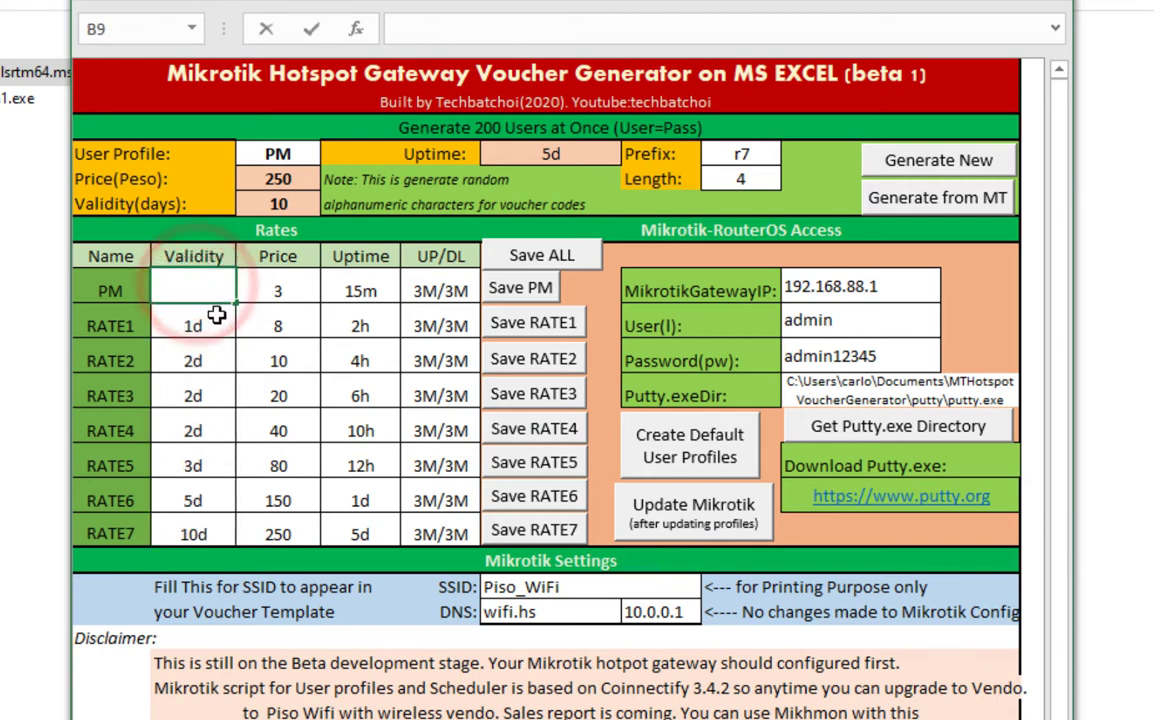
pyautogui.click(227, 338)
pyautogui.hotkey('ctrl', 'z')
pyautogui.click(195, 288)
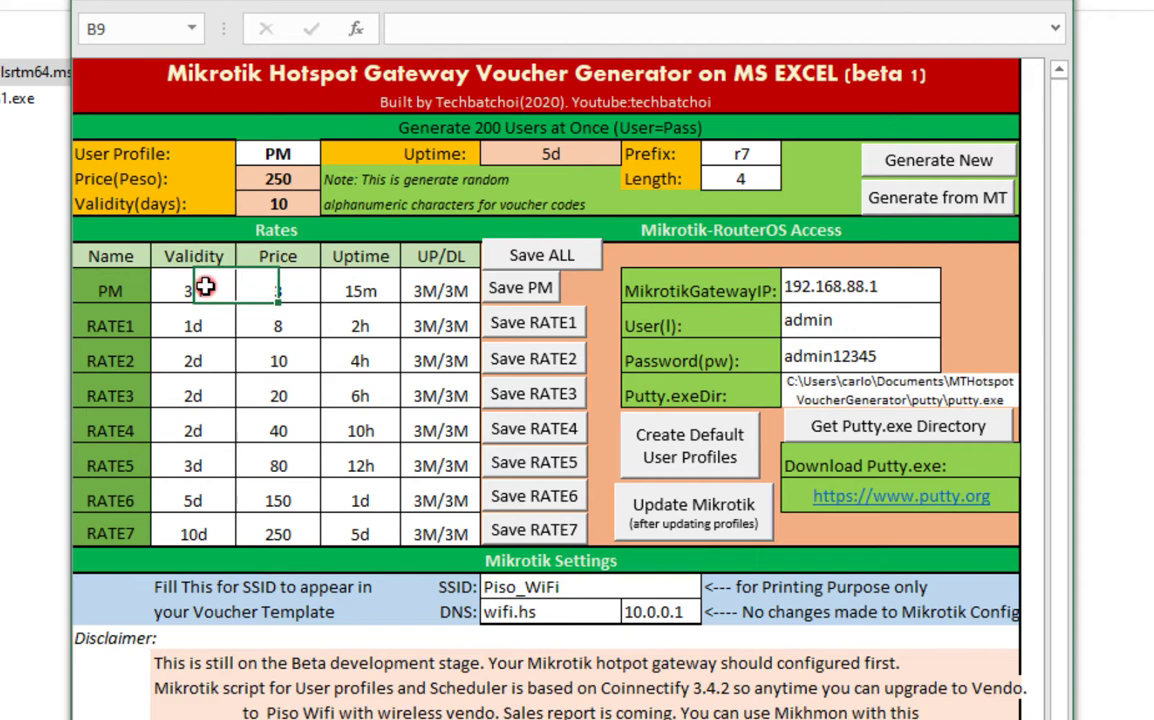
pyautogui.click(374, 286)
pyautogui.moveTo(374, 286); pyautogui.dragTo(355, 533)
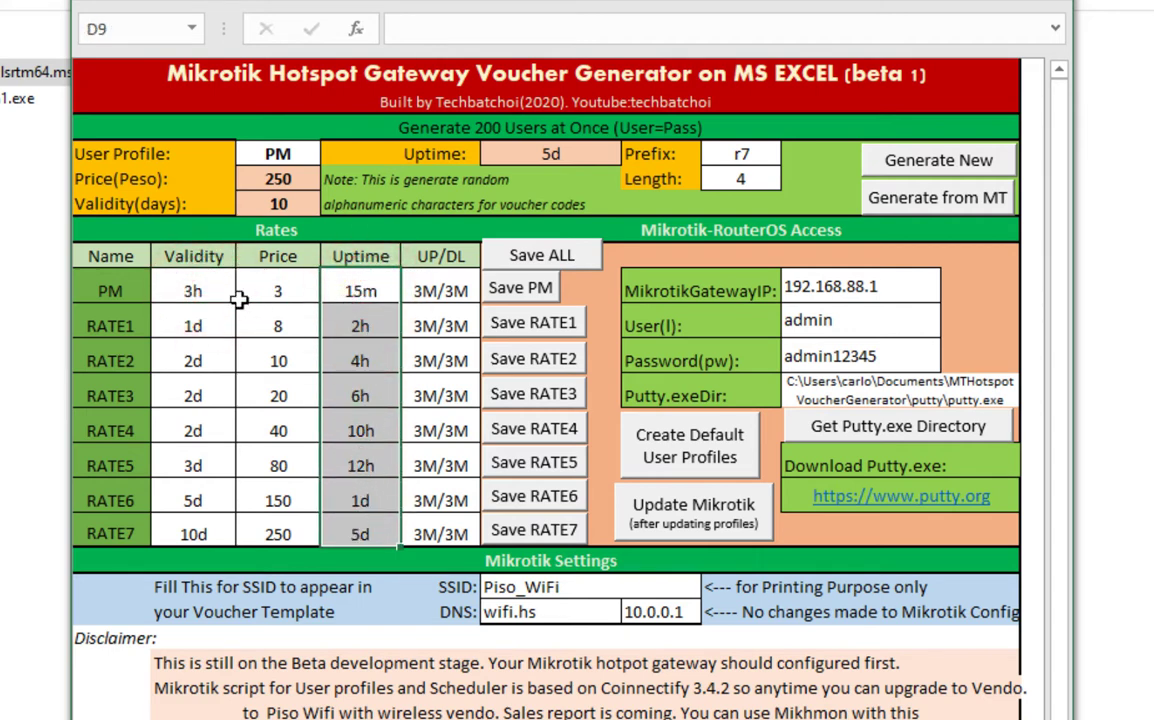
pyautogui.click(360, 290)
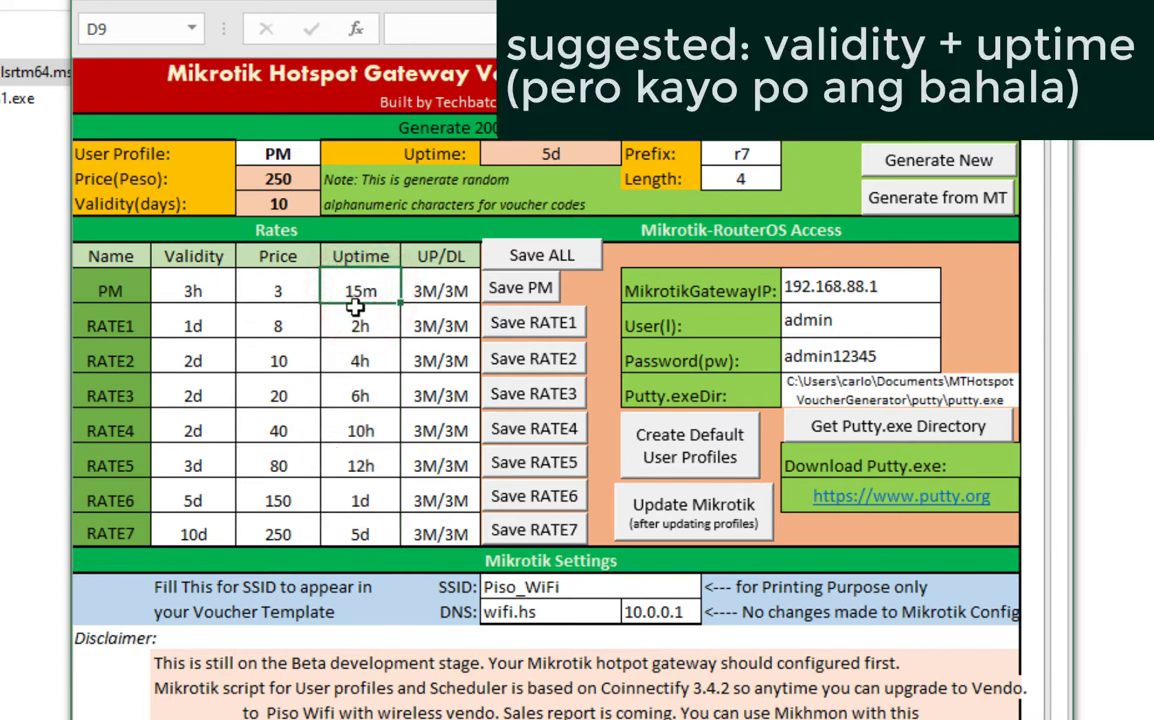
pyautogui.click(362, 496)
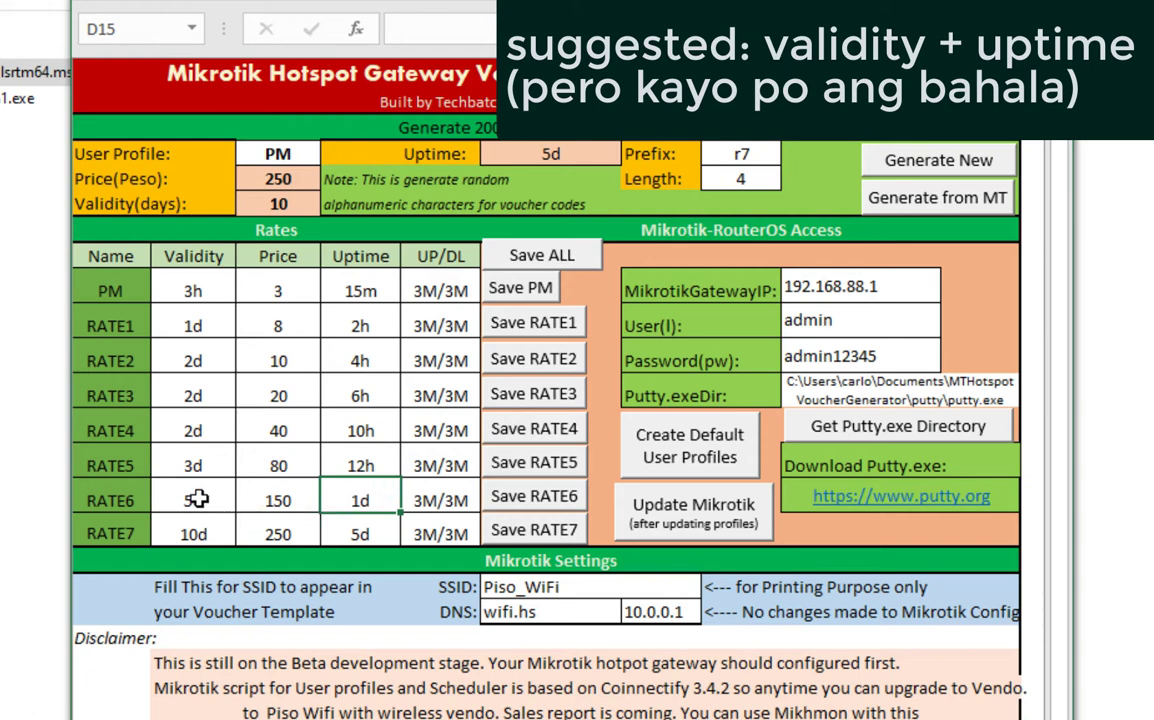
pyautogui.click(198, 499)
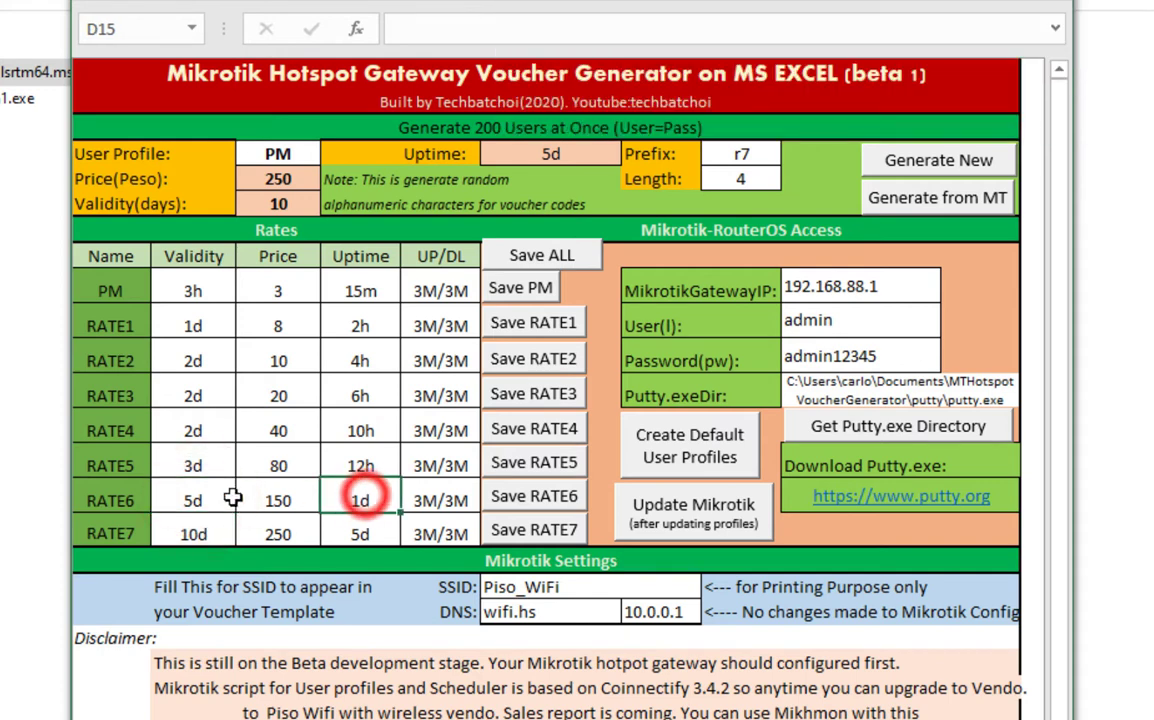
pyautogui.click(373, 501)
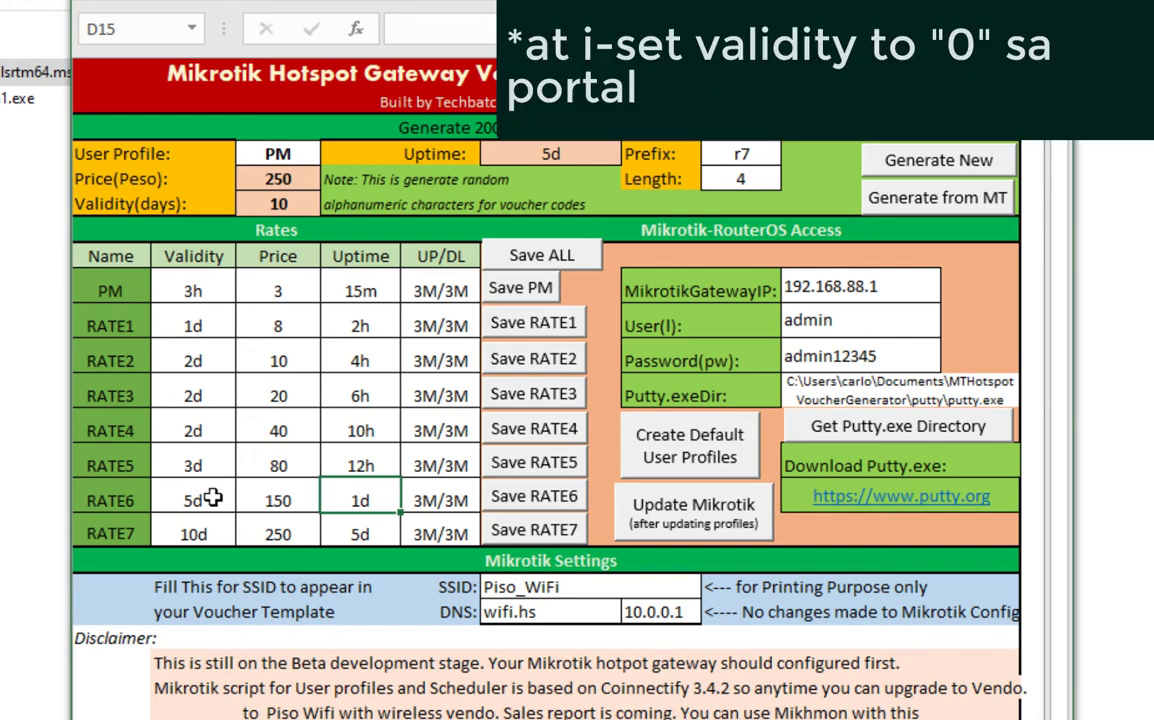
pyautogui.scroll(-3, 665, 674)
pyautogui.scroll(3, 620, 630)
pyautogui.scroll(-3, 479, 641)
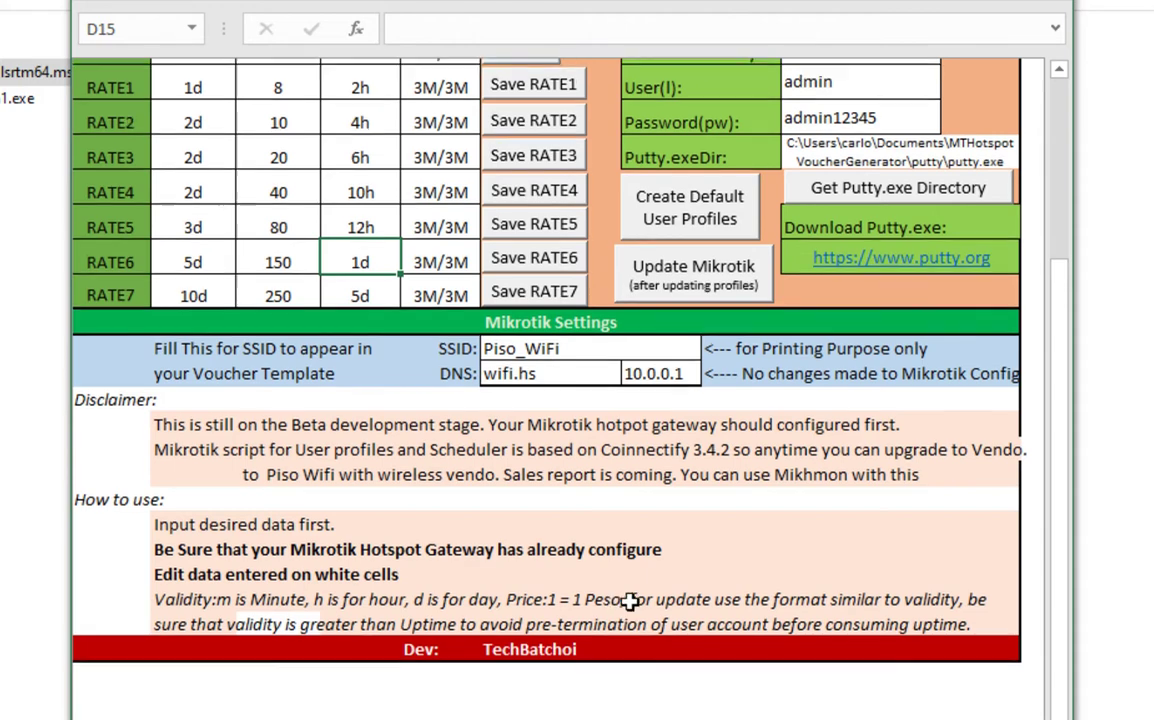
pyautogui.scroll(3, 626, 600)
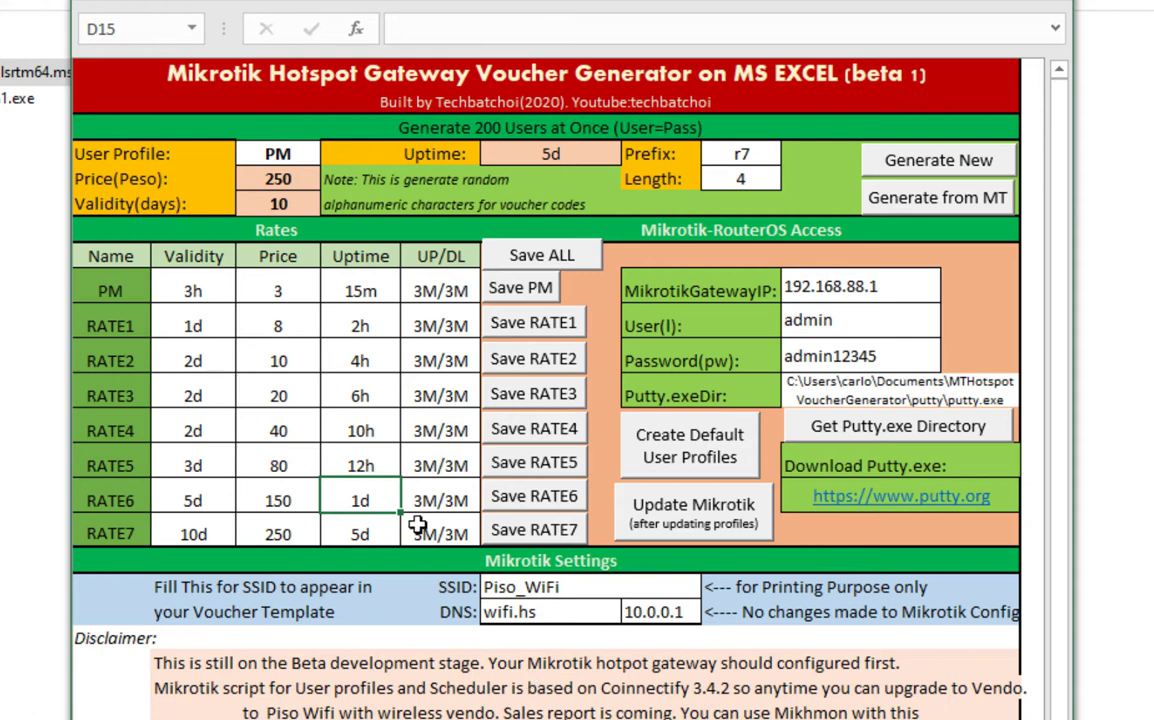
# Enter 3d as RATE2's validity in B11 and save RATE2.
pyautogui.moveTo(193, 290)
pyautogui.mouseDown()
pyautogui.moveTo(371, 483)
pyautogui.moveTo(386, 528)
pyautogui.mouseUp()
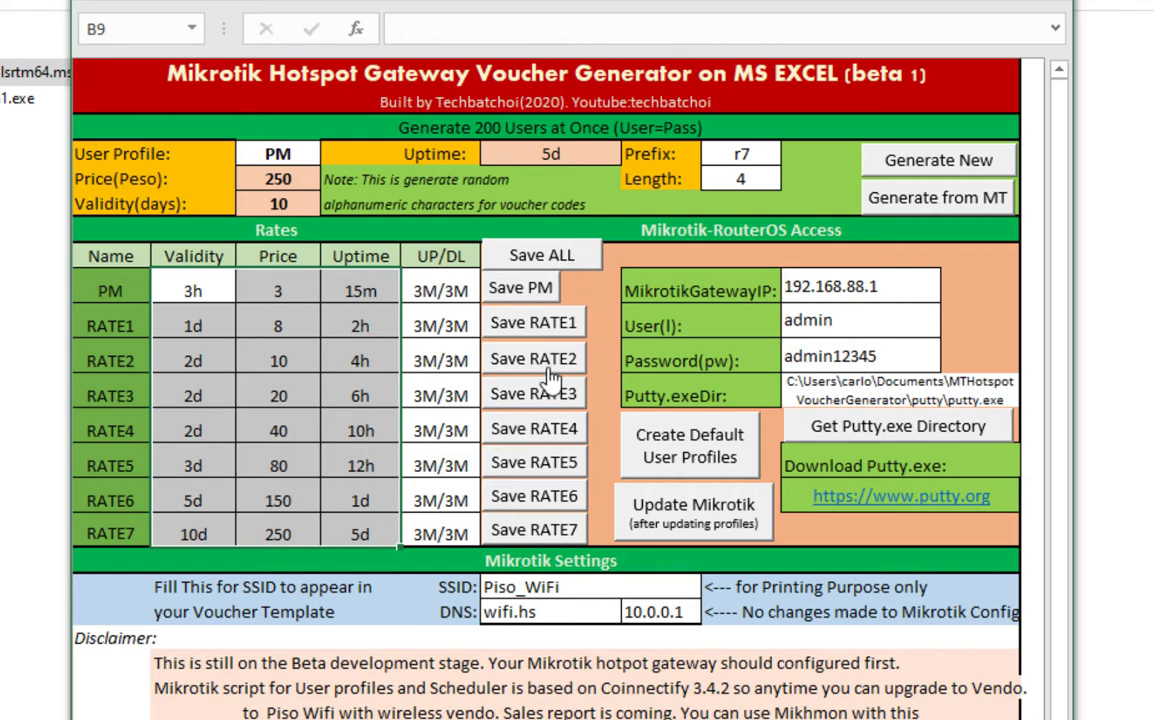
pyautogui.click(187, 357)
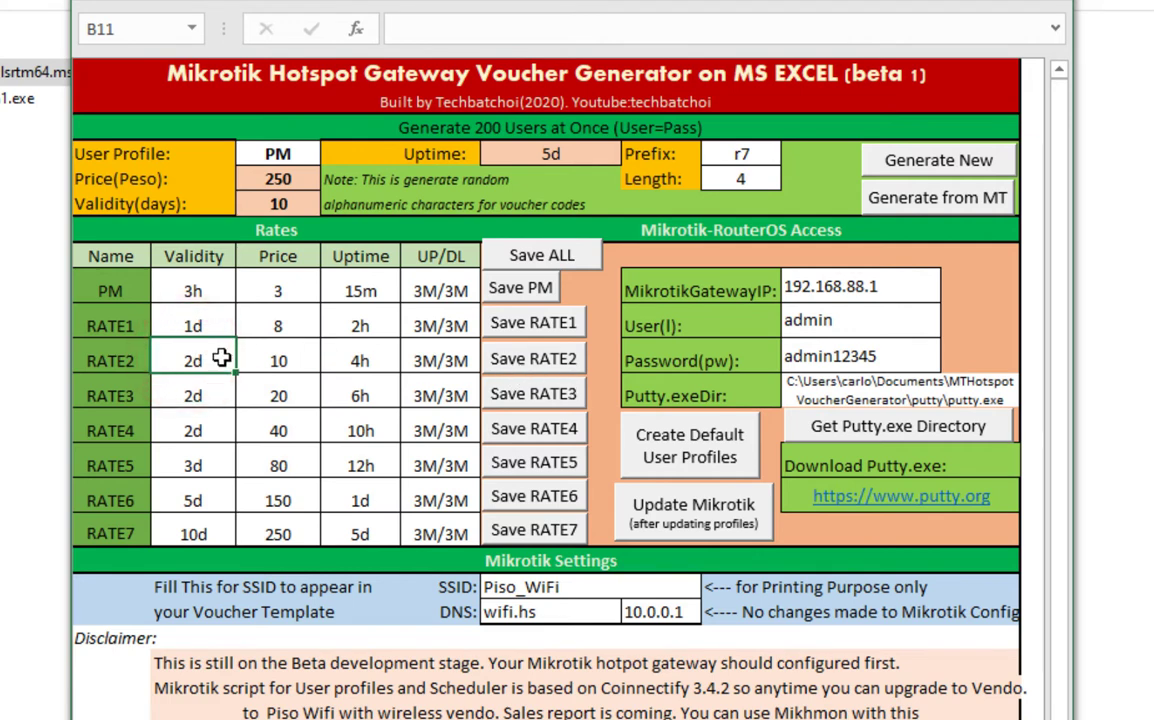
pyautogui.write('3')
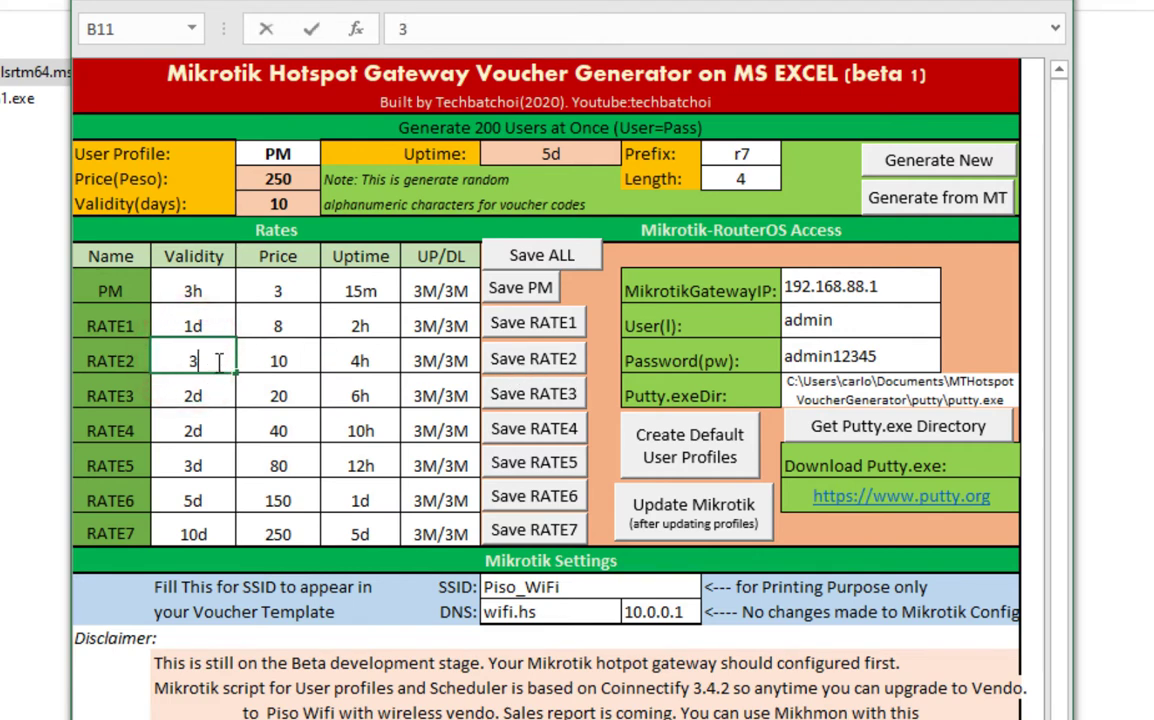
pyautogui.write('d')
pyautogui.click(522, 362)
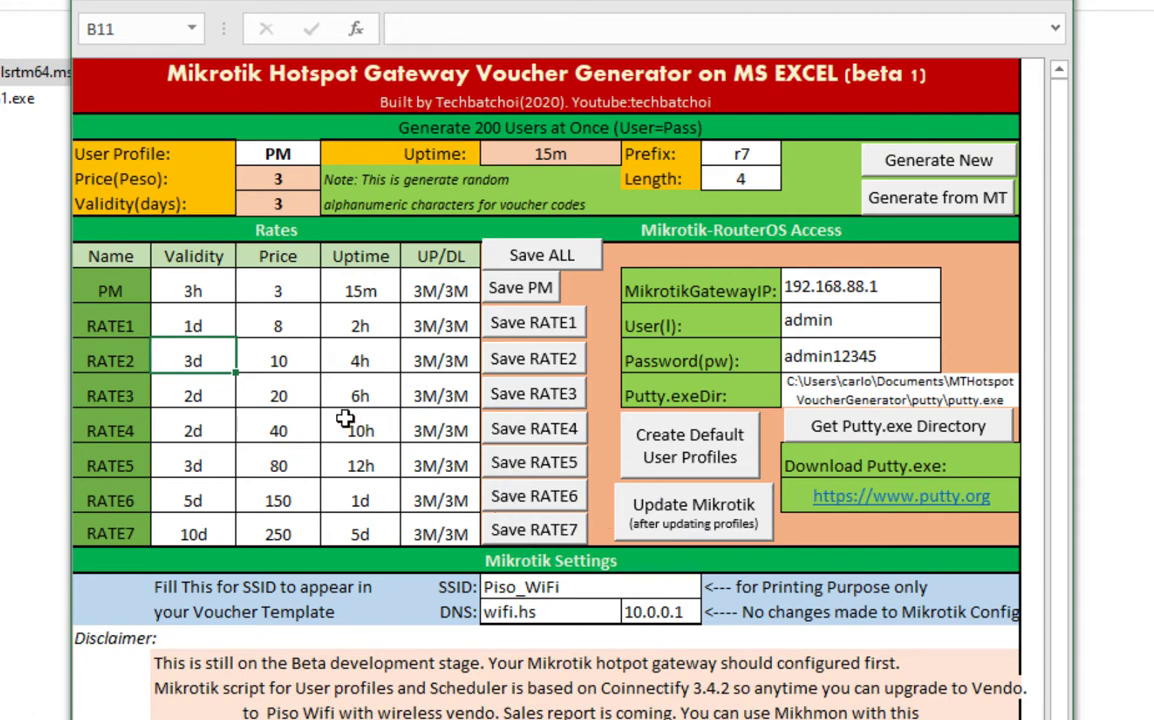
pyautogui.moveTo(601, 12); pyautogui.dragTo(774, 20)
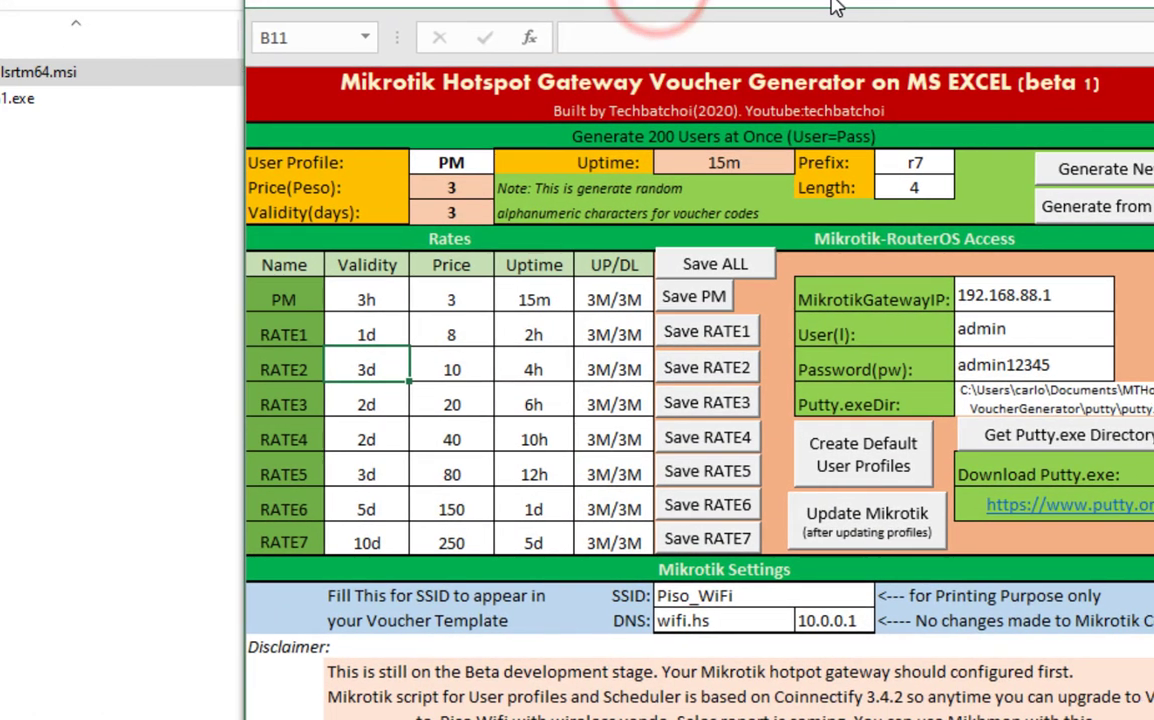
# Push the updated rate profiles to the router with Update Mikrotik.
pyautogui.click(884, 540)
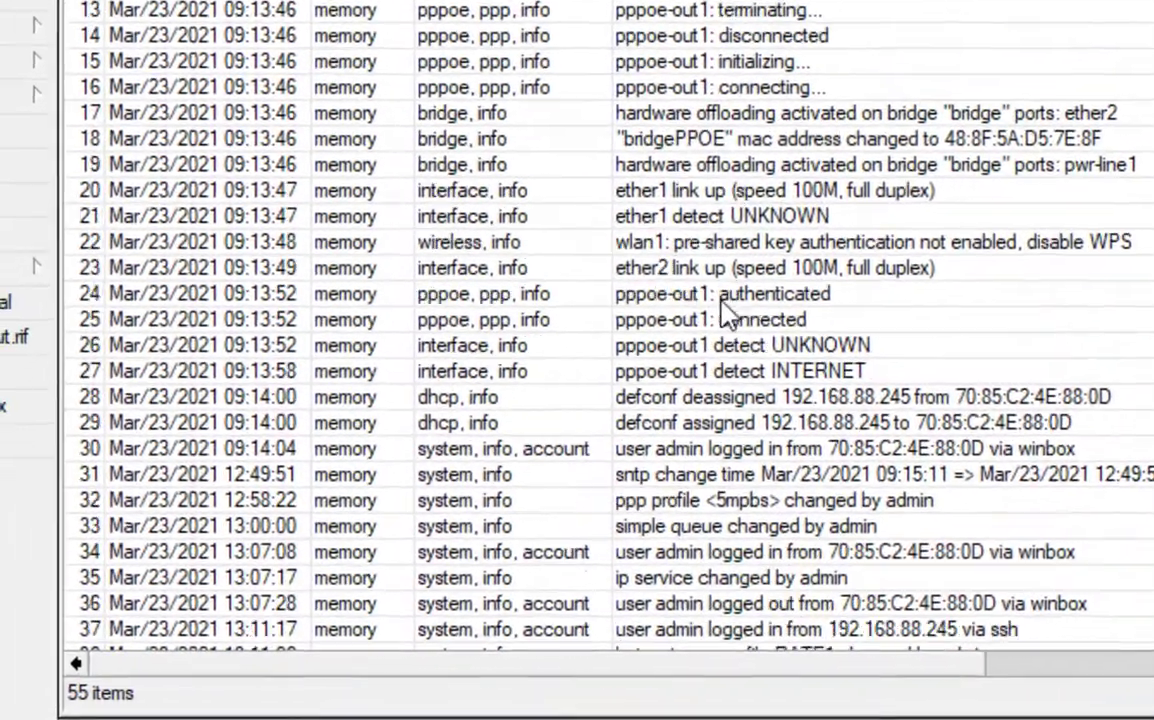
# Open the RATE2 hotspot user profile and confirm its script shows 3d validity.
pyautogui.scroll(-2, 727, 313)
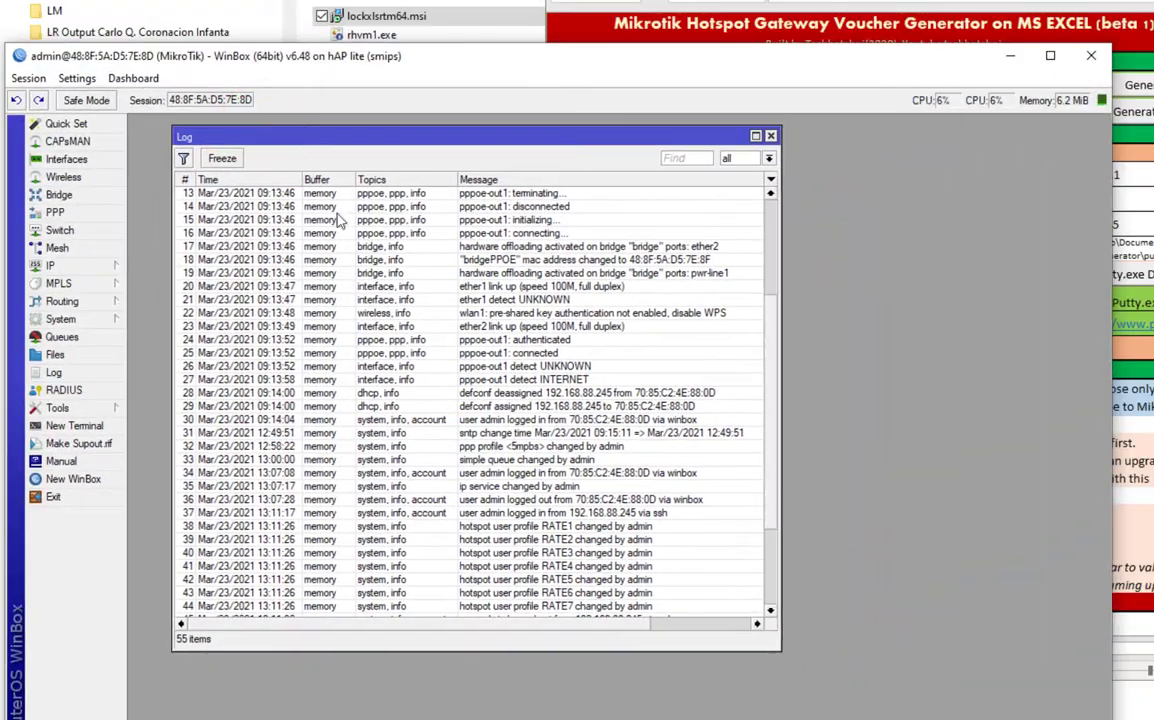
pyautogui.scroll(-2, 452, 293)
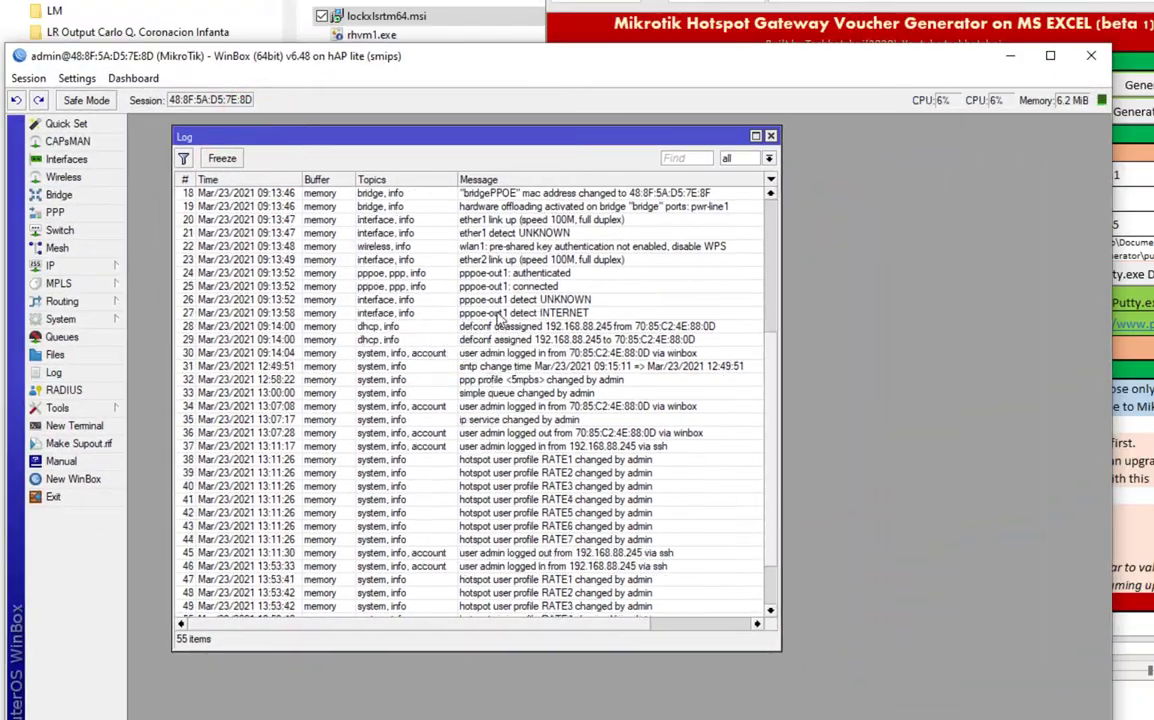
pyautogui.scroll(-2, 455, 305)
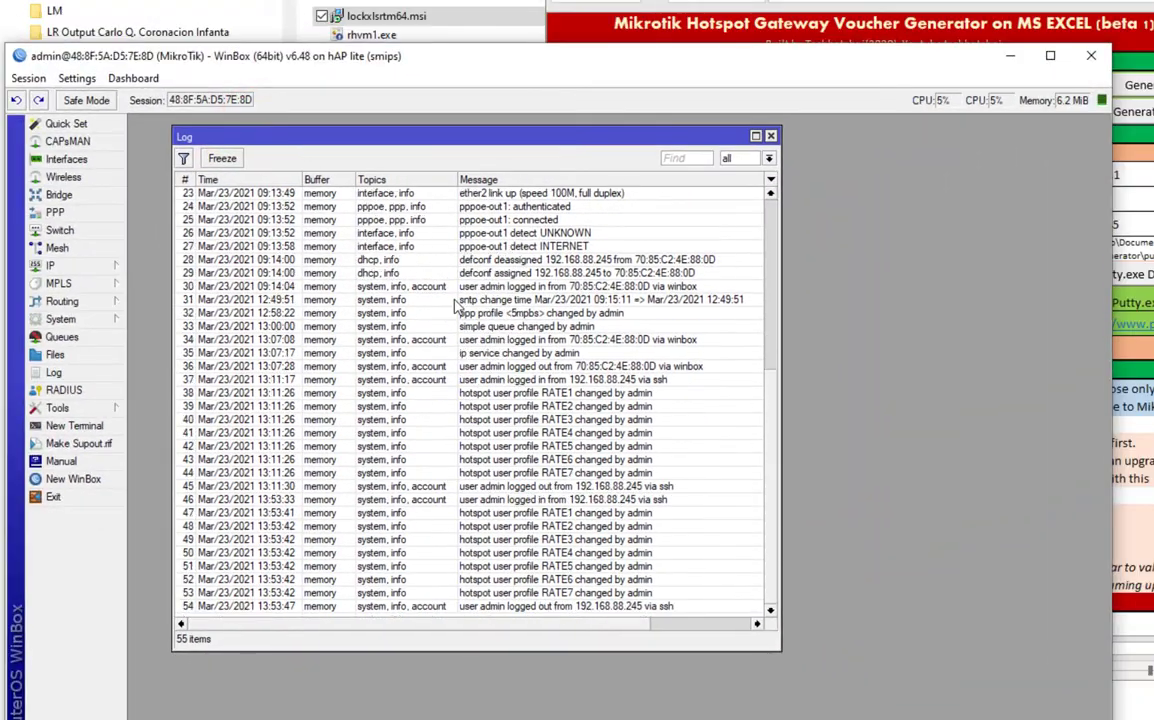
pyautogui.click(40, 266)
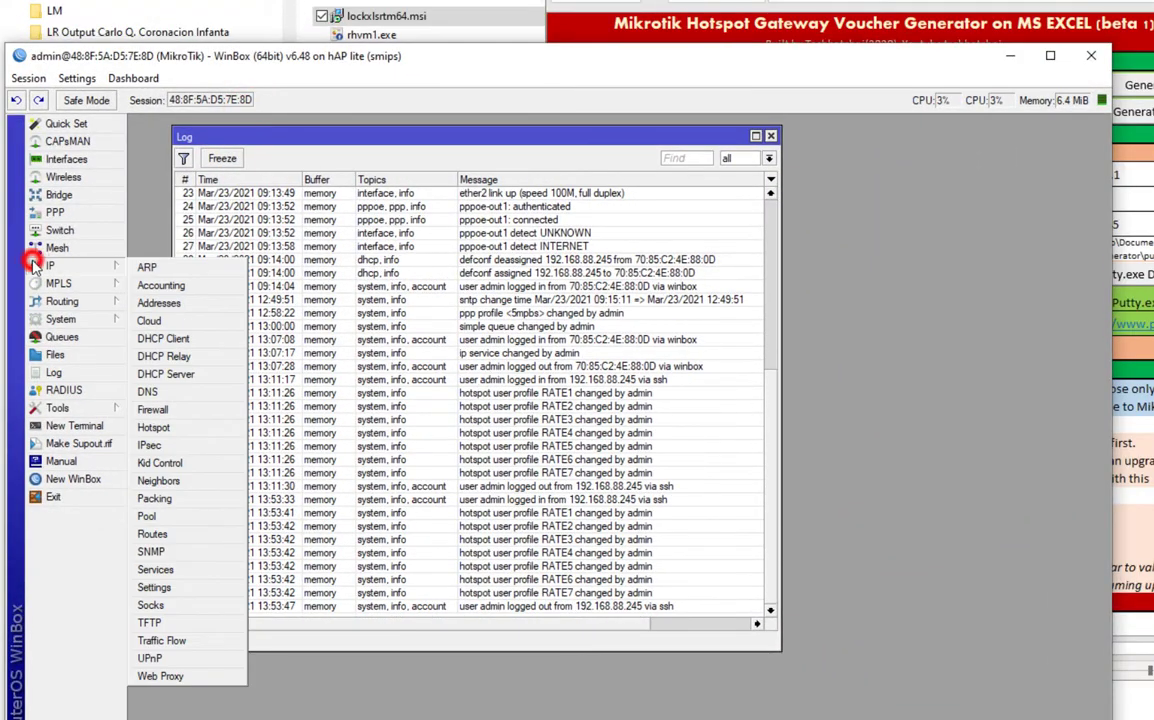
pyautogui.click(167, 429)
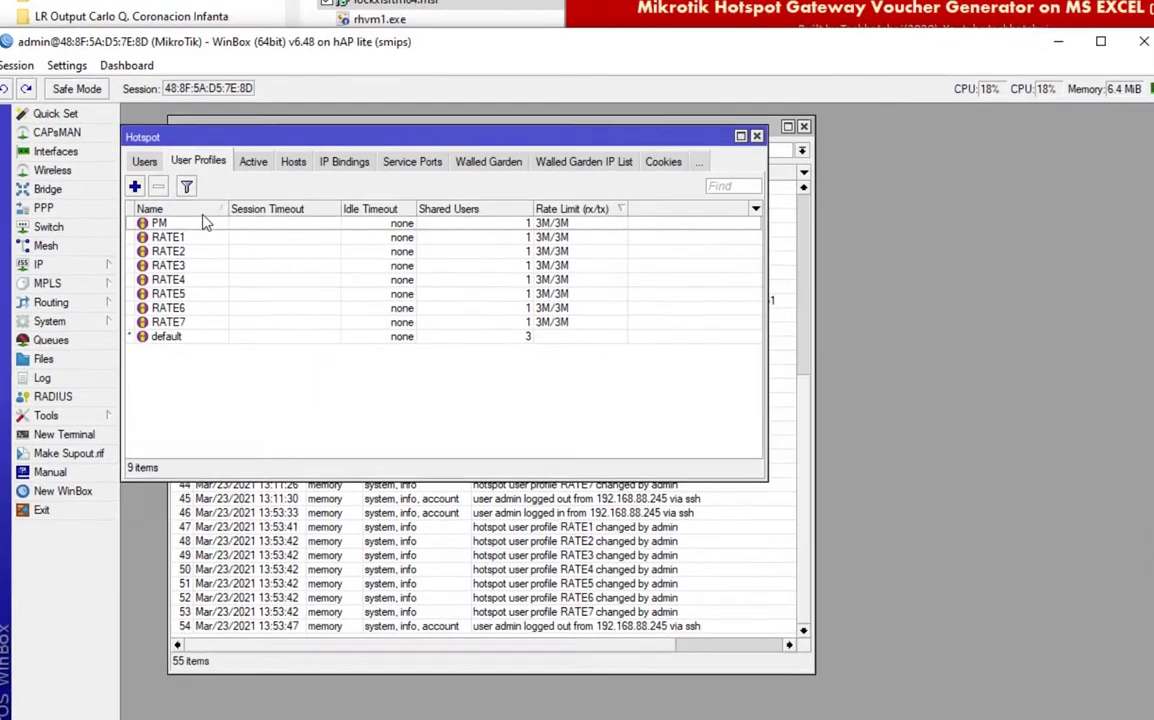
pyautogui.doubleClick(178, 251)
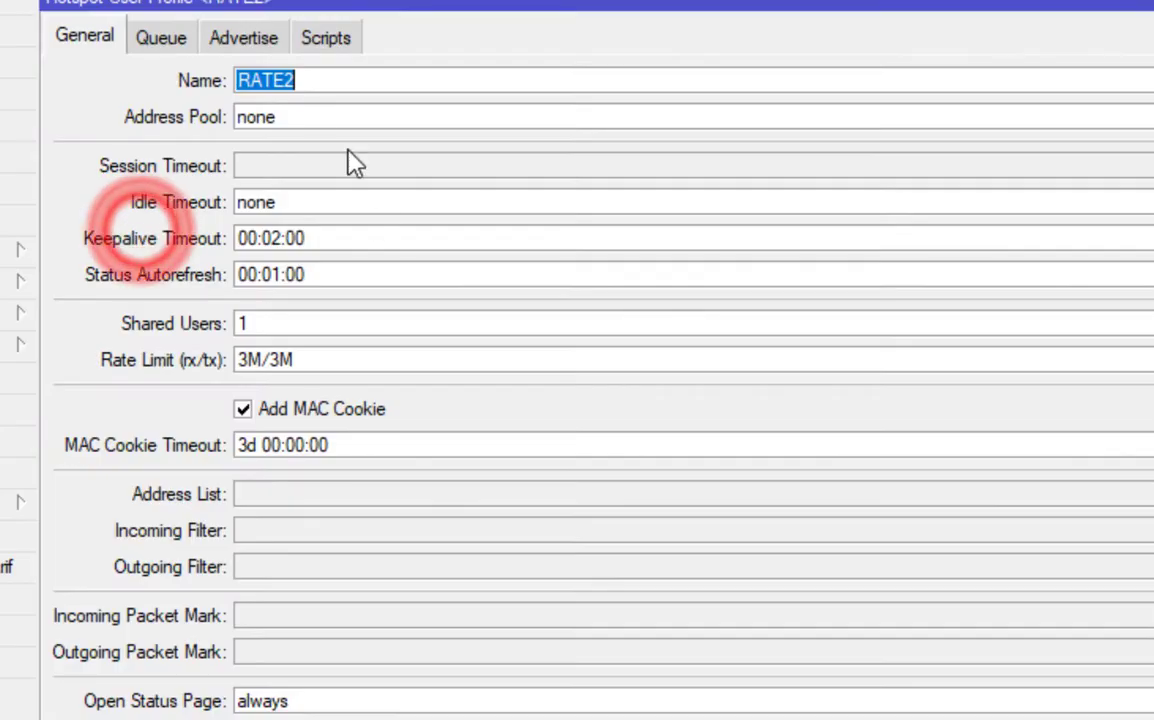
pyautogui.click(326, 37)
pyautogui.click(175, 112)
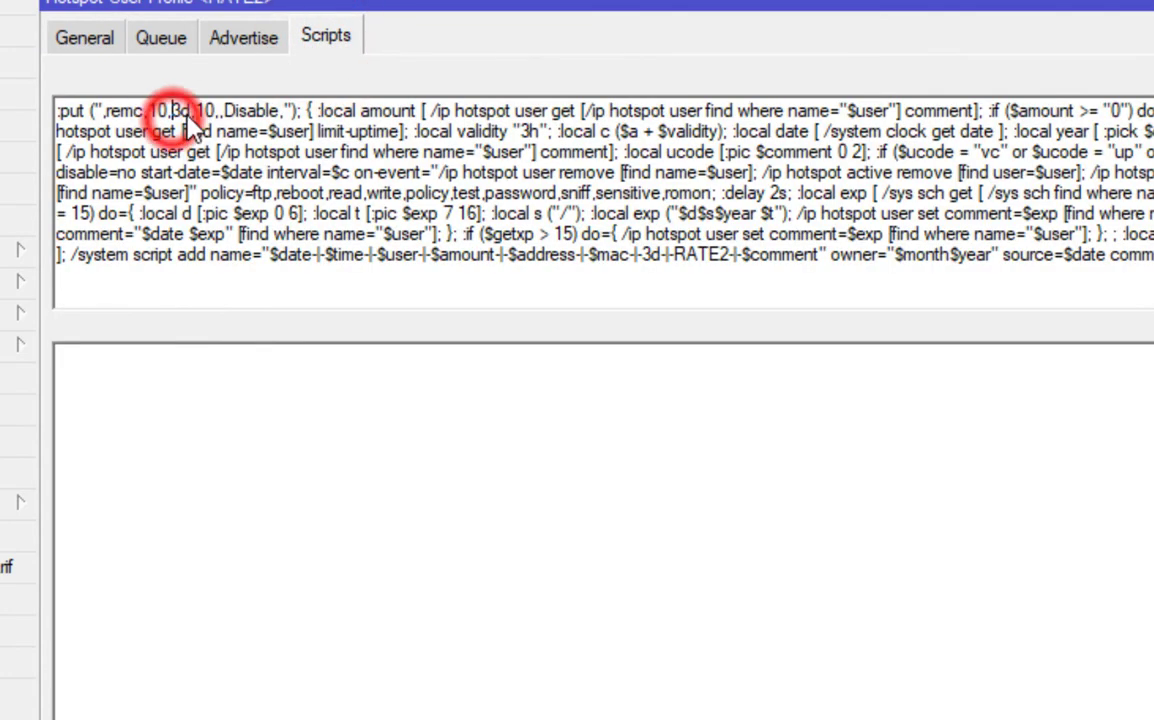
pyautogui.doubleClick(180, 111)
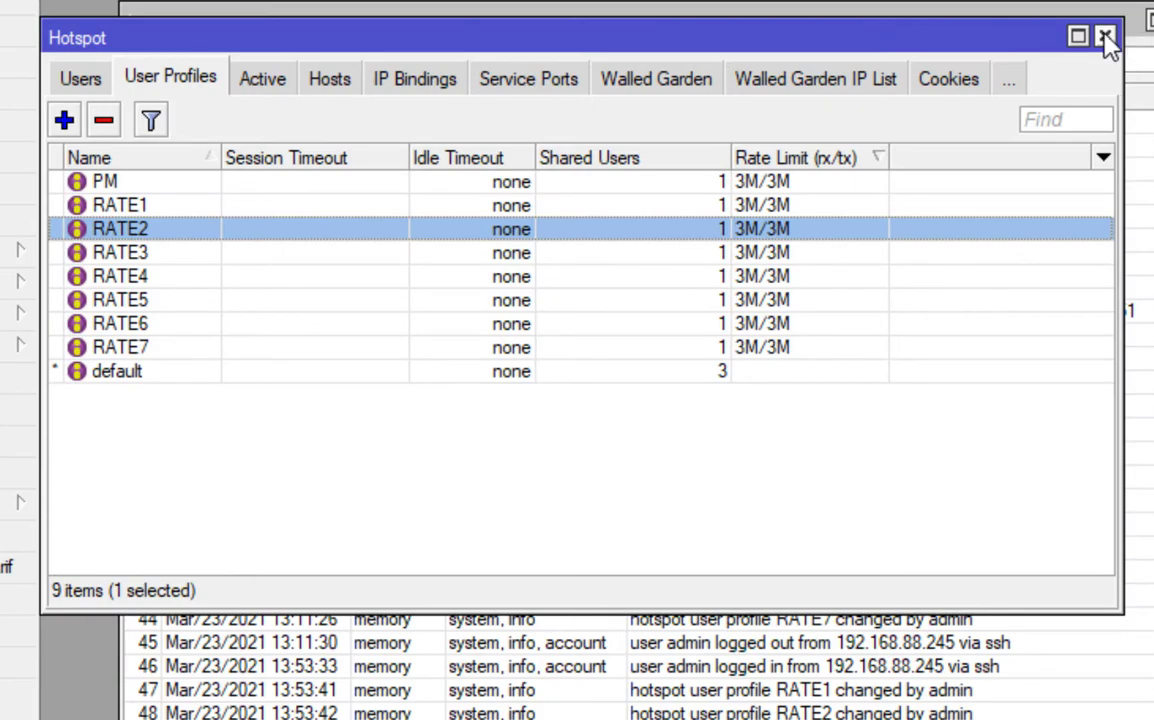
# Close the Hotspot and Log windows and minimize WinBox to reveal the spreadsheet.
pyautogui.click(1107, 42)
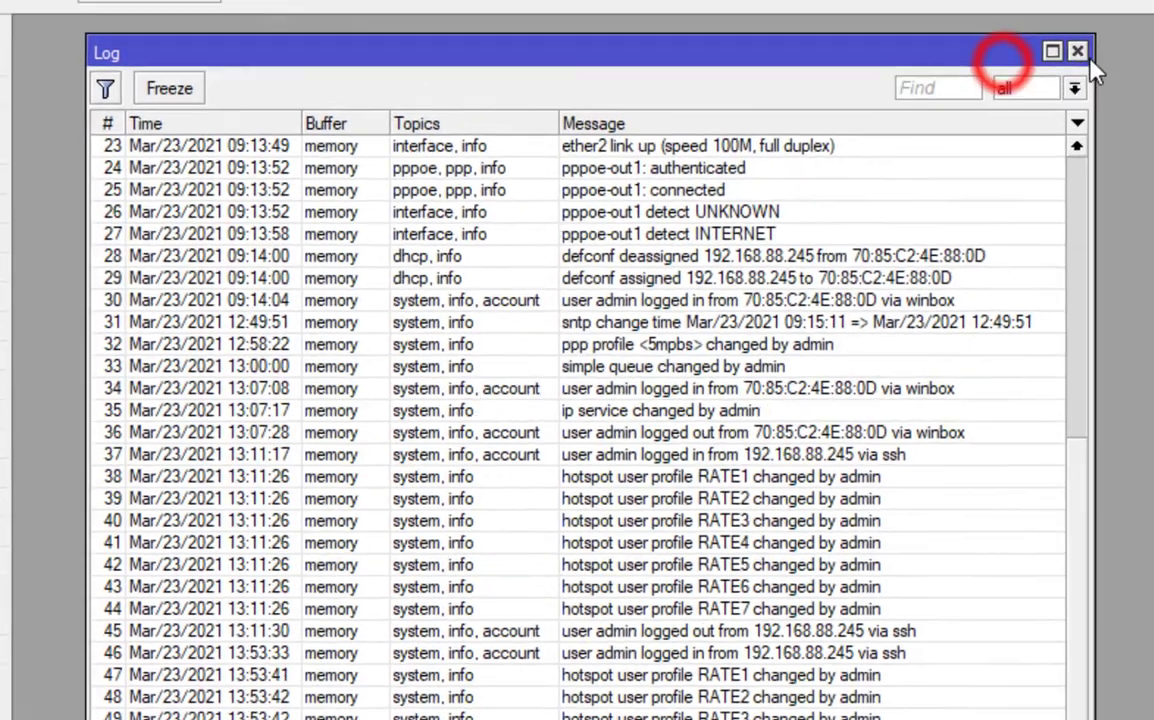
pyautogui.click(644, 178)
pyautogui.click(860, 105)
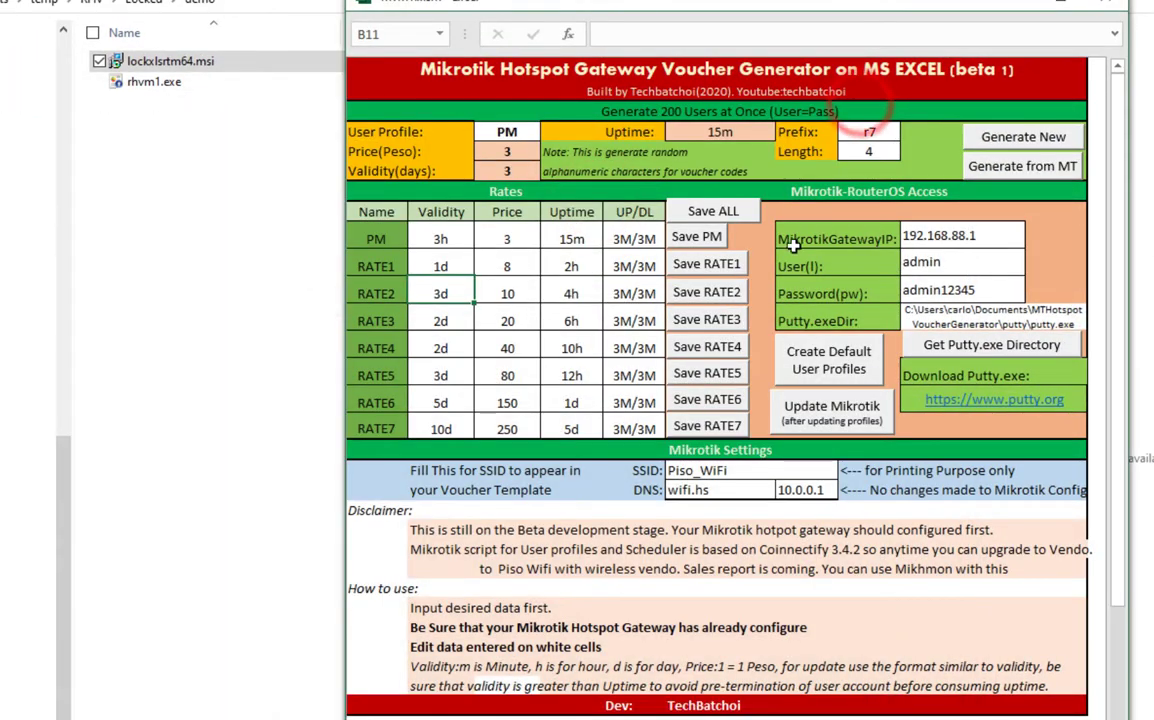
# Clear the old Putty.exeDir path in its cell and paste the previous path back.
pyautogui.click(980, 318)
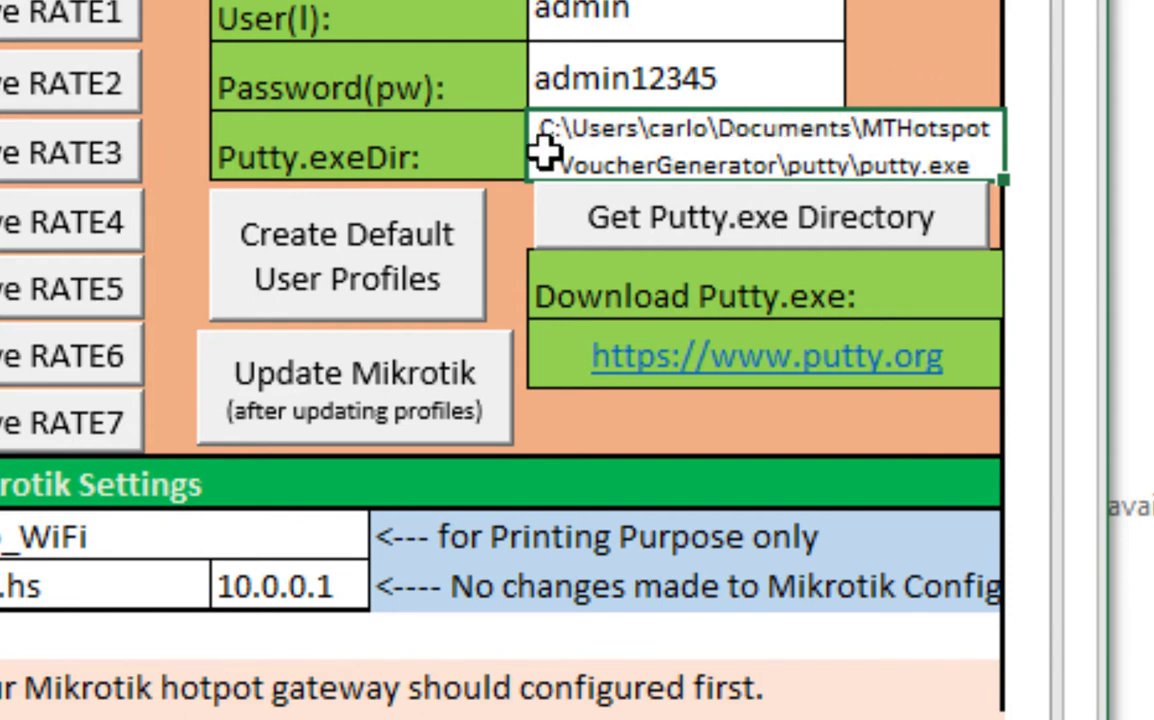
pyautogui.click(895, 47)
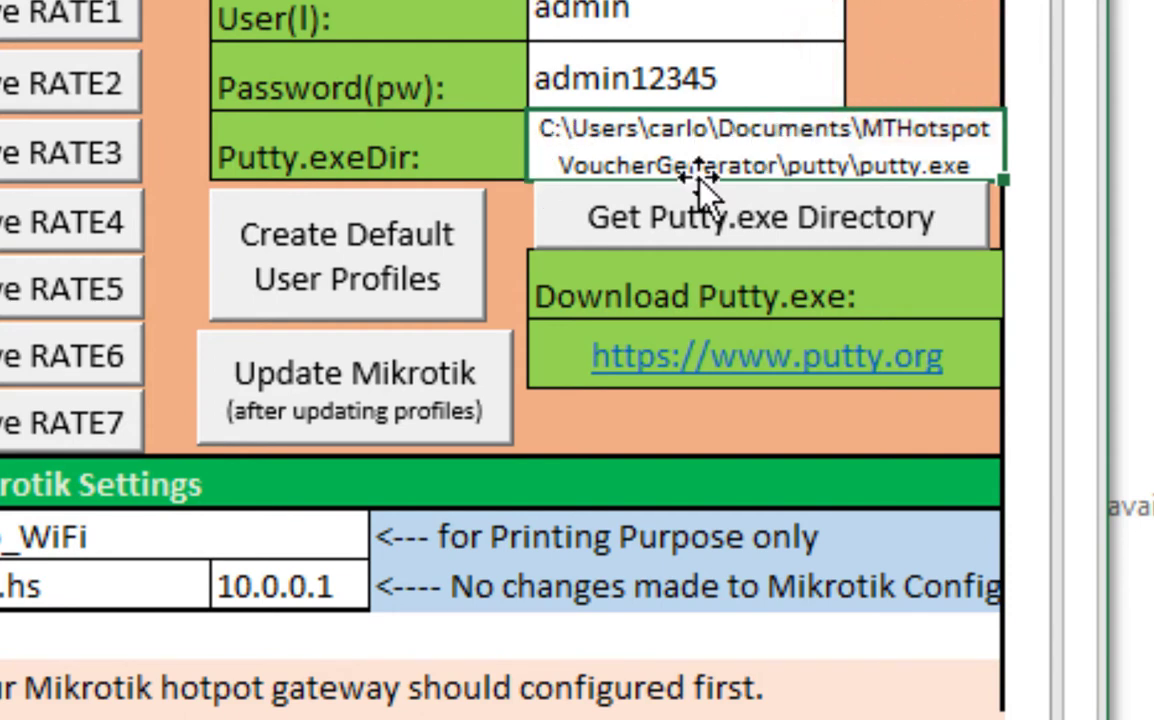
pyautogui.doubleClick(688, 140)
pyautogui.press('Delete')
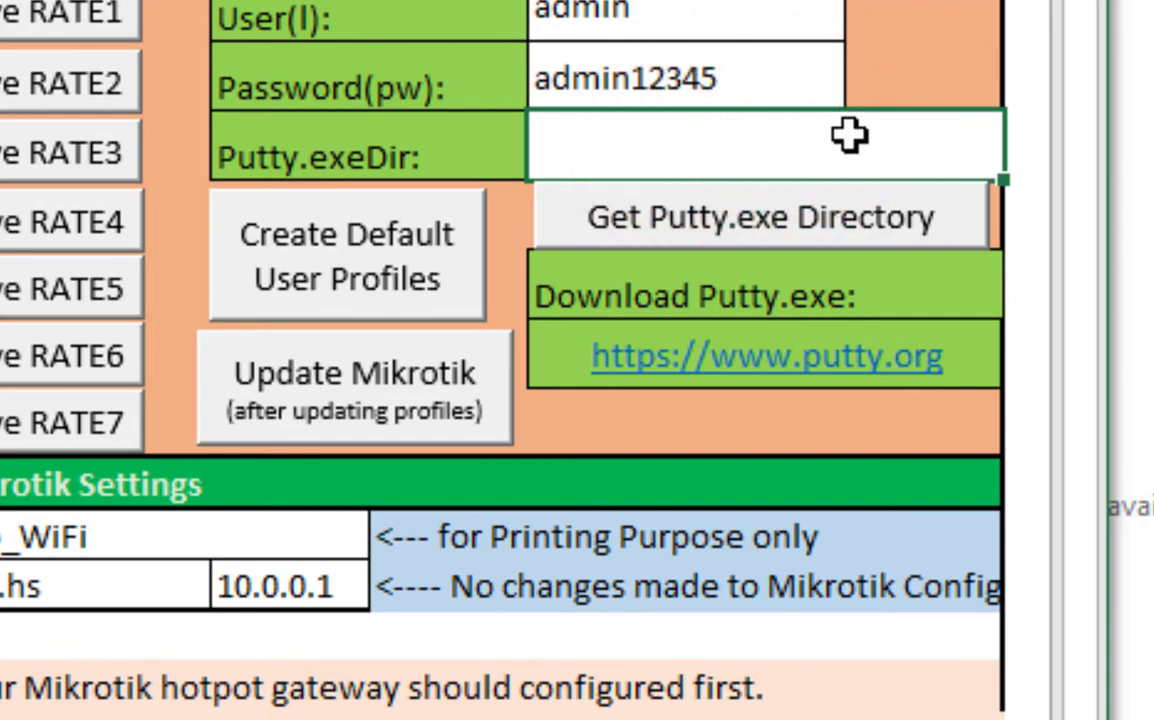
pyautogui.write('C:\\Users\\carlo\\Documents\\MTHotspot VoucherGenerator\\putty\\putty.exe')
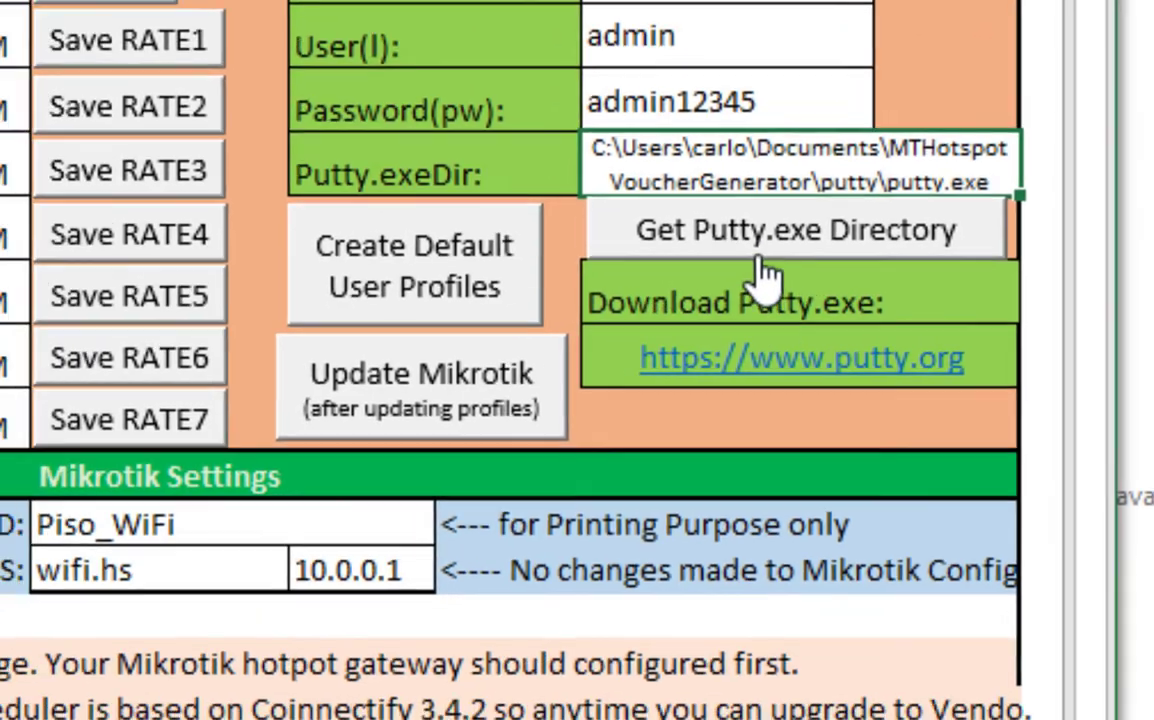
# Use Get Putty.exe Directory to pick C:\putty\putty.exe from SYSTEM (C:).
pyautogui.click(955, 305)
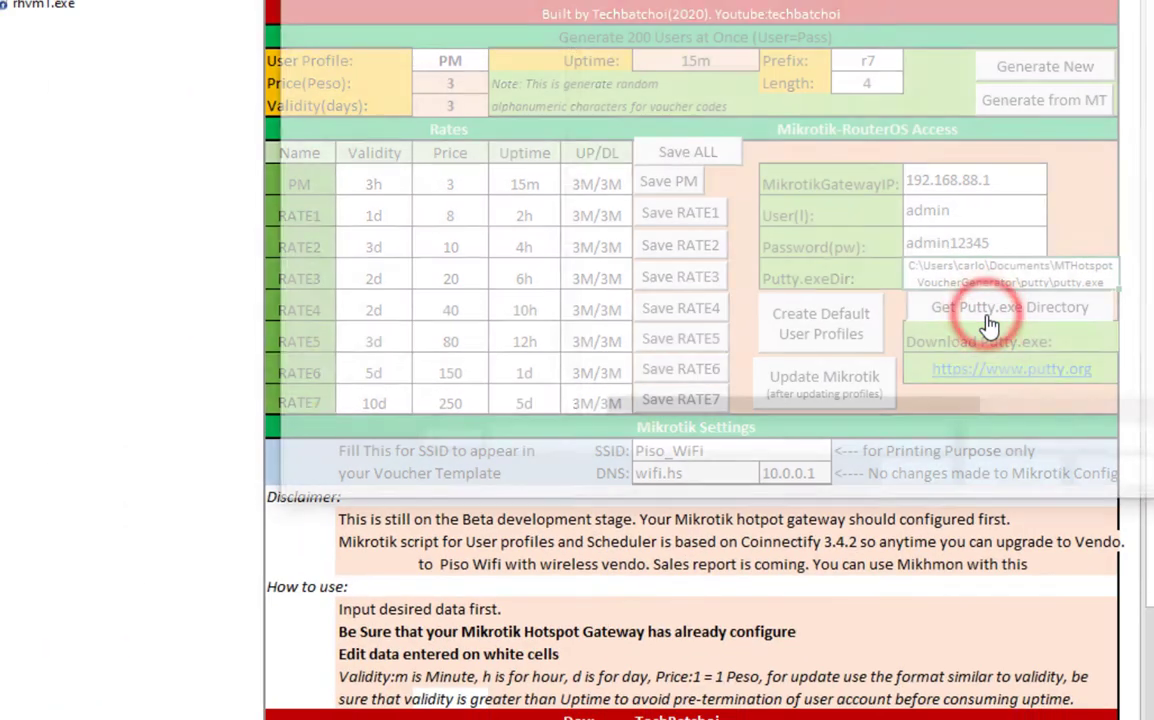
pyautogui.scroll(-4, 800, 248)
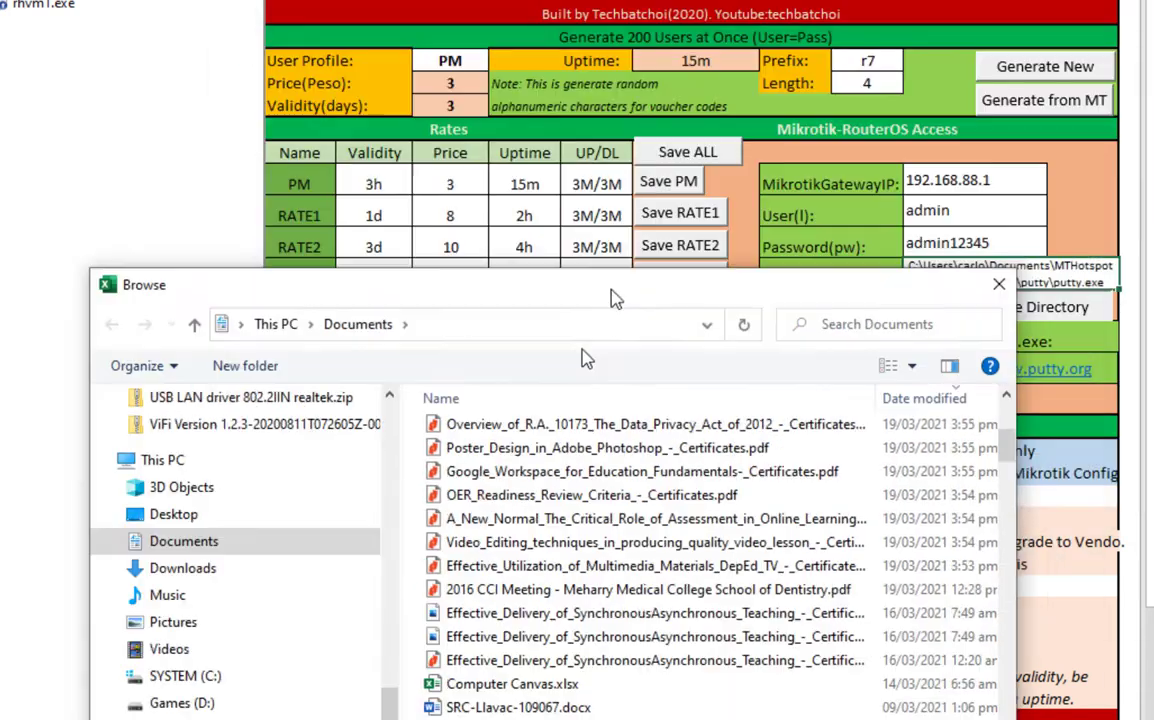
pyautogui.moveTo(610, 299); pyautogui.dragTo(610, 315)
pyautogui.moveTo(200, 560)
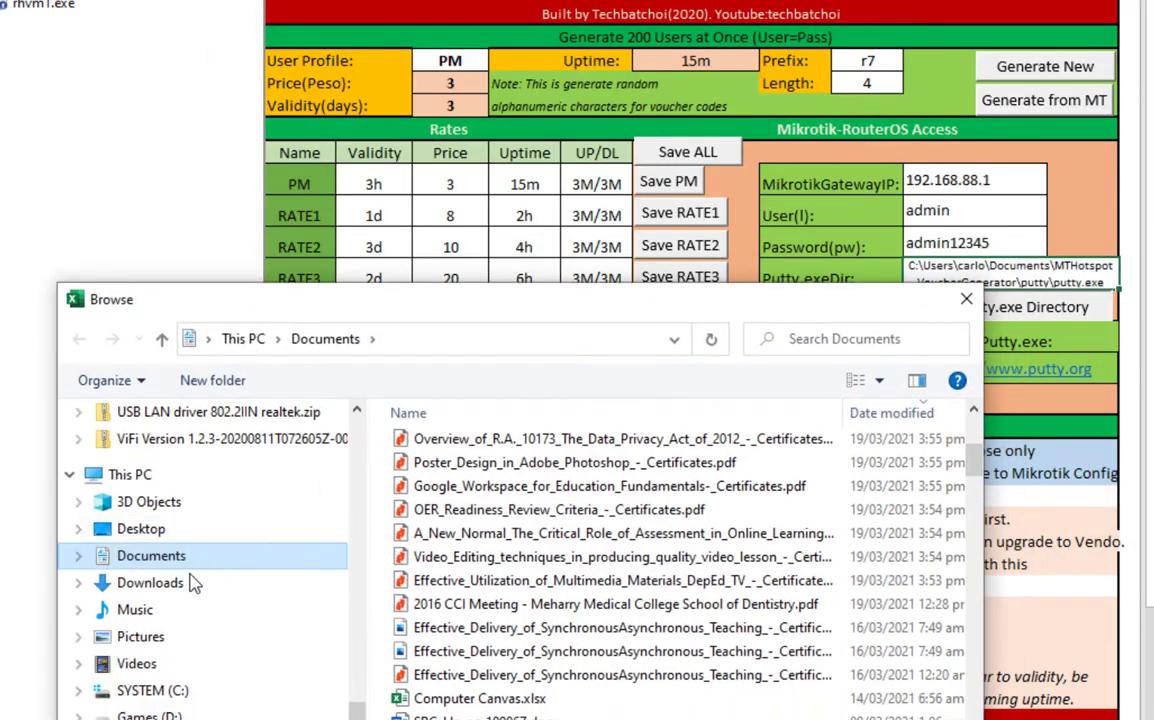
pyautogui.click(158, 562)
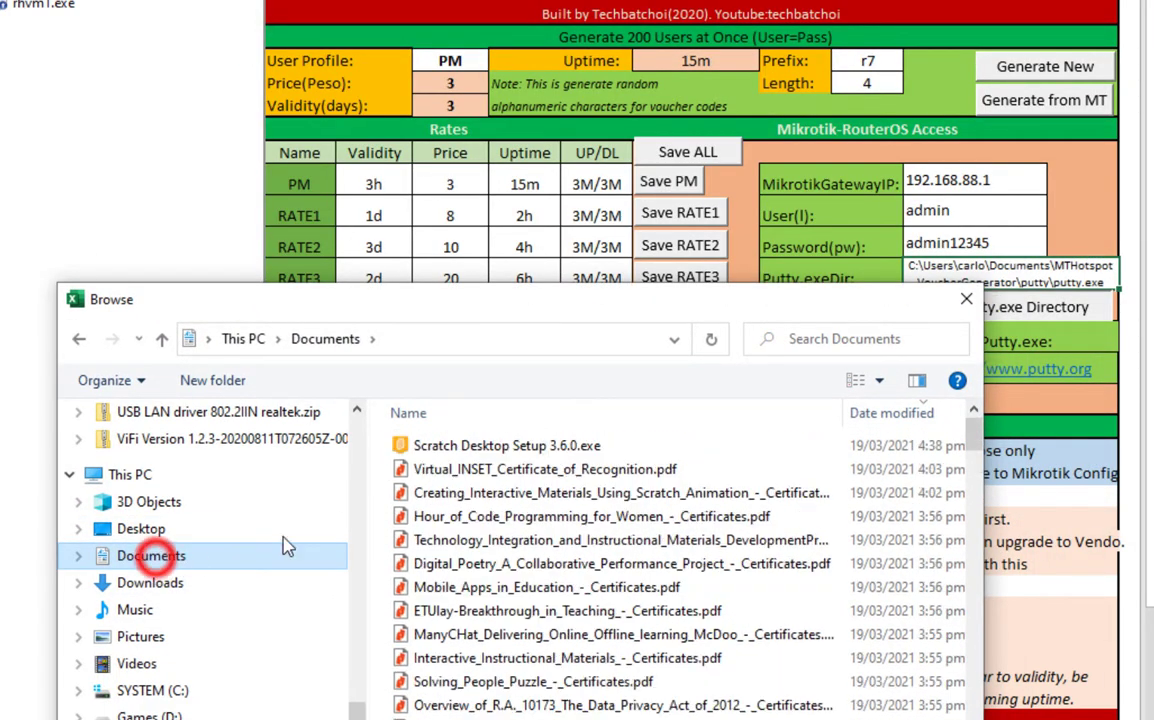
pyautogui.click(440, 338)
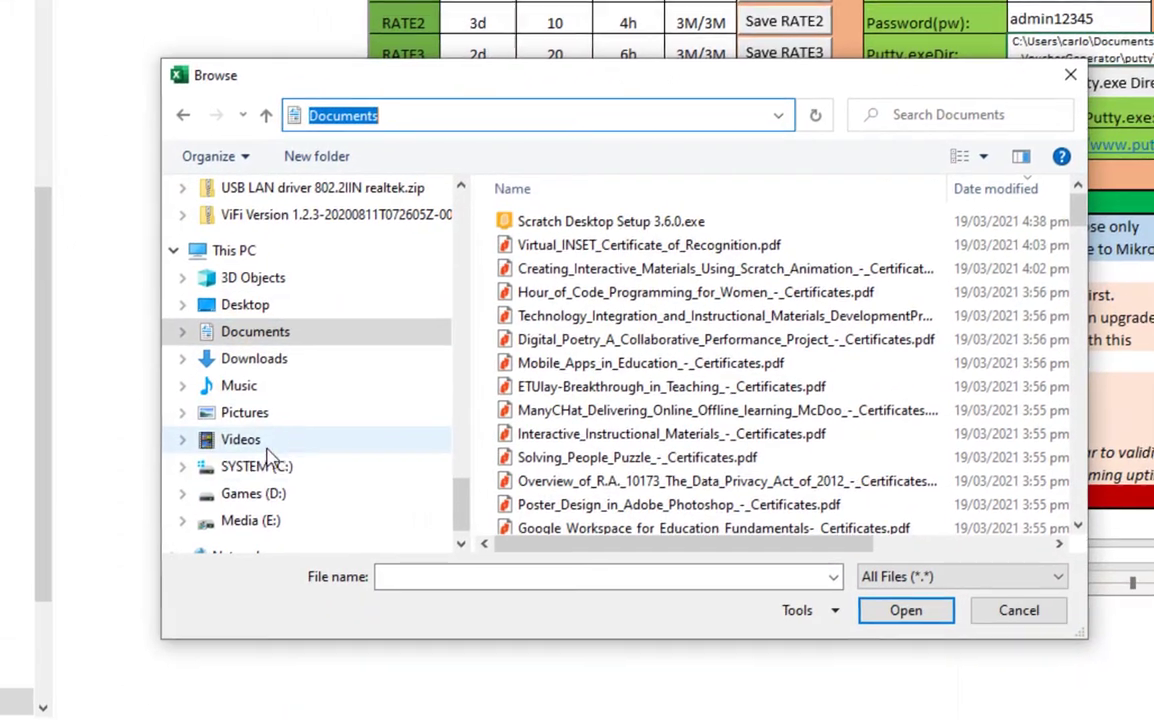
pyautogui.click(255, 465)
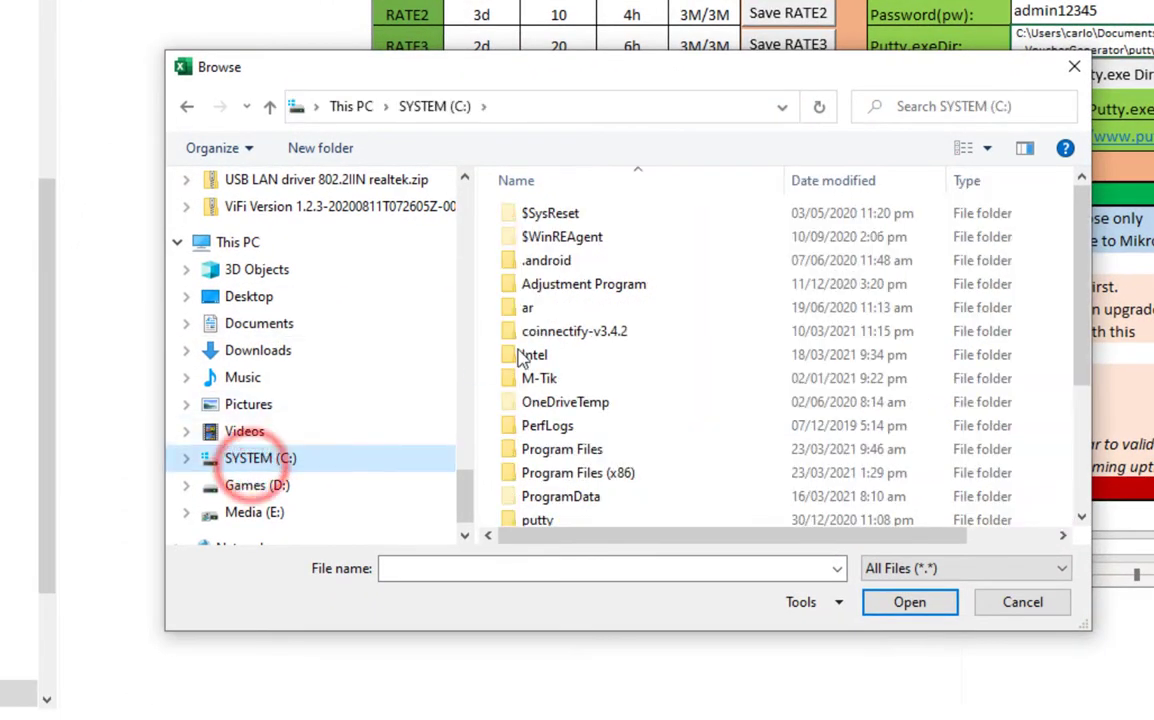
pyautogui.scroll(-3, 636, 296)
pyautogui.doubleClick(540, 326)
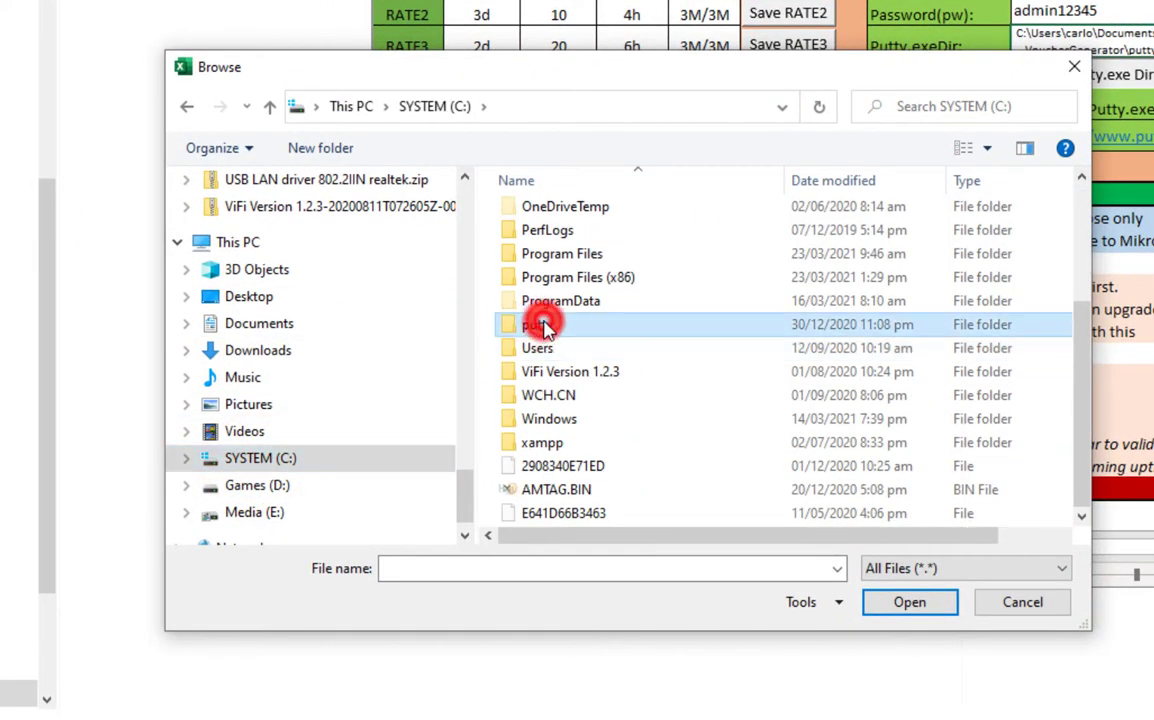
pyautogui.moveTo(536, 85); pyautogui.dragTo(404, 0)
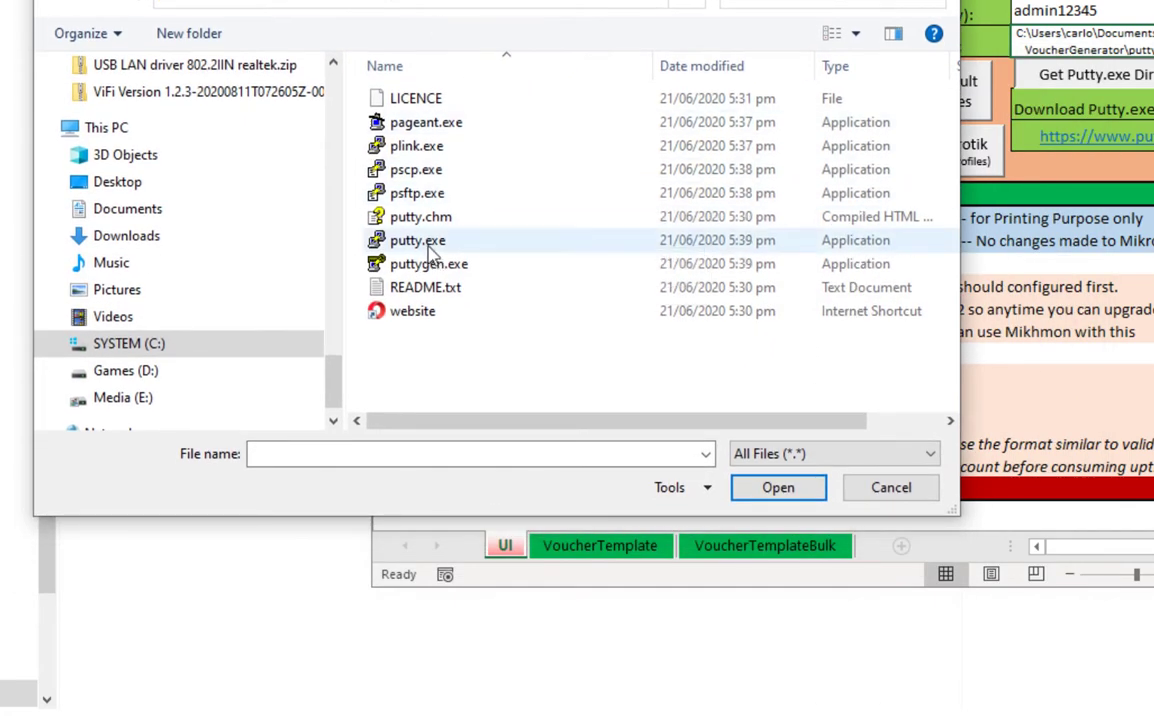
pyautogui.click(428, 241)
pyautogui.click(806, 500)
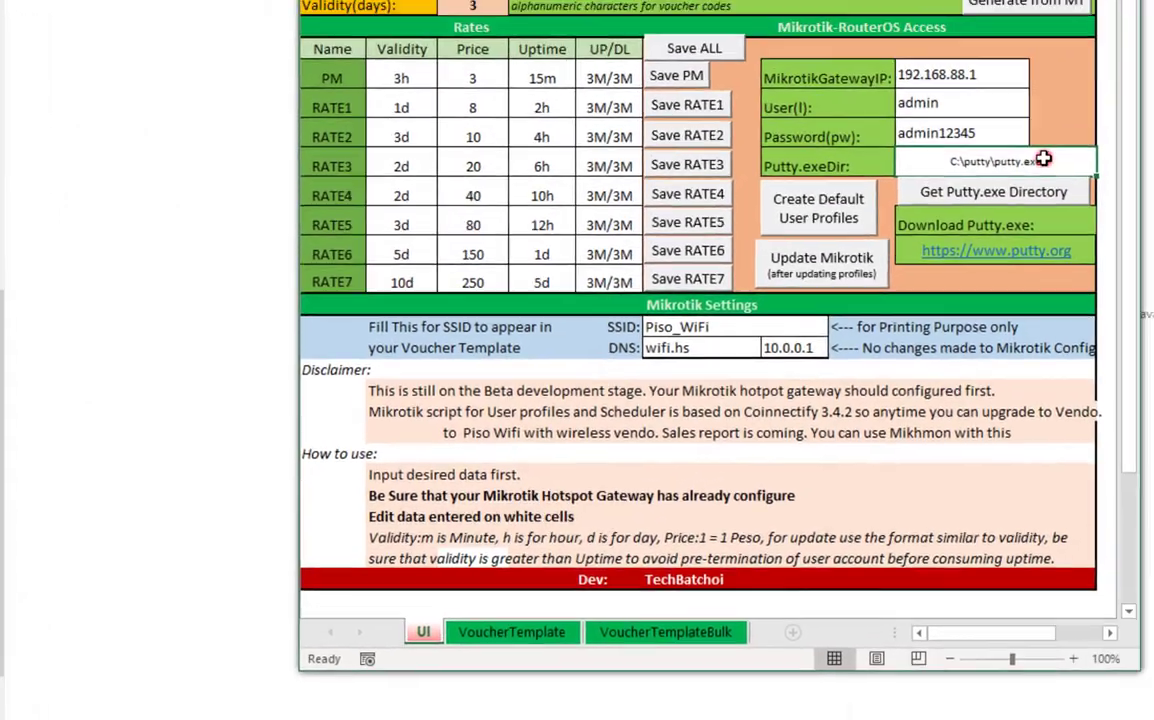
pyautogui.click(1140, 42)
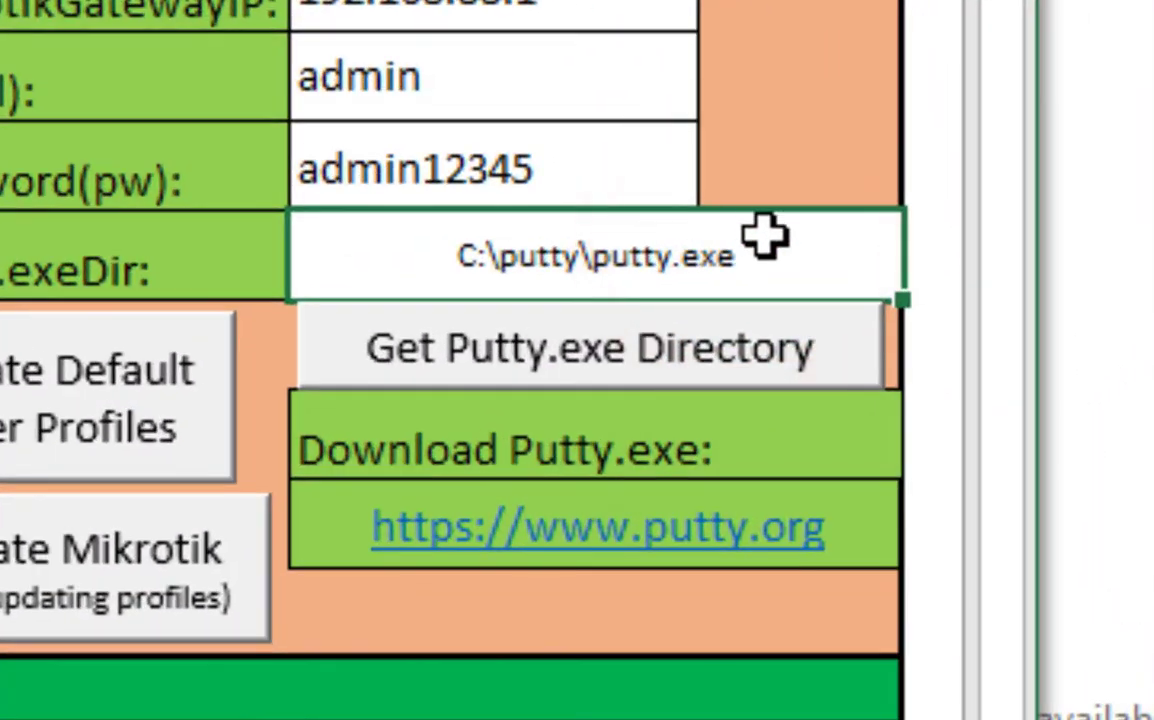
pyautogui.click(548, 167)
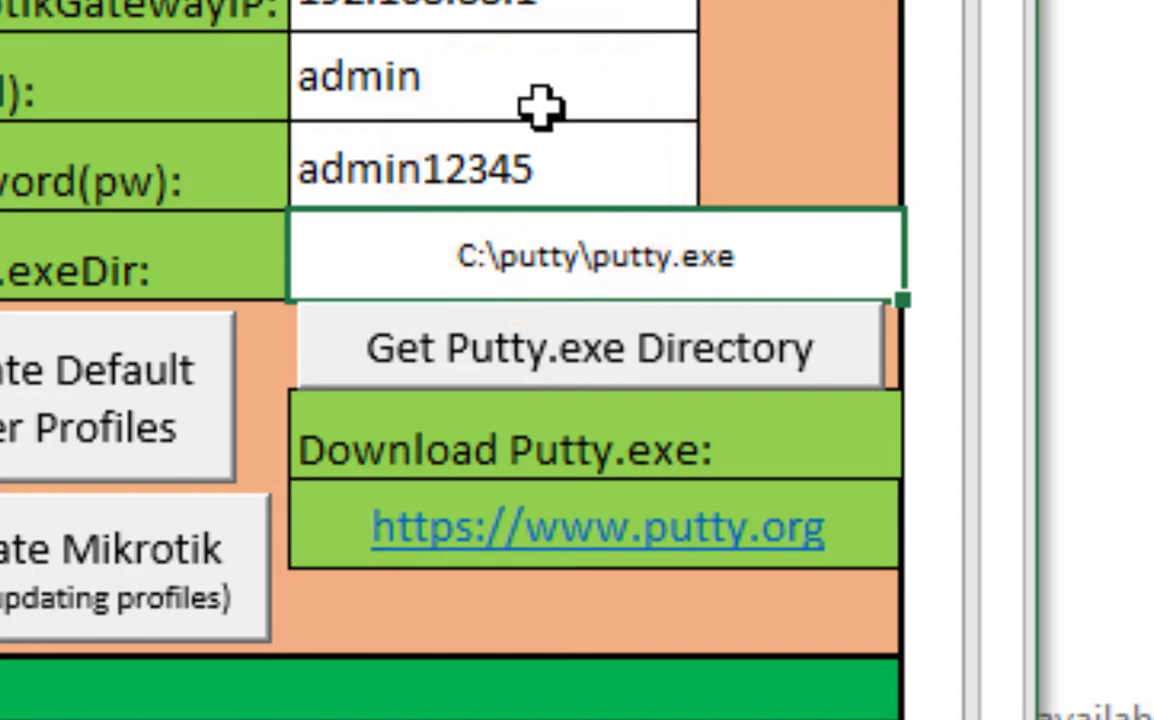
pyautogui.click(412, 72)
pyautogui.click(450, 180)
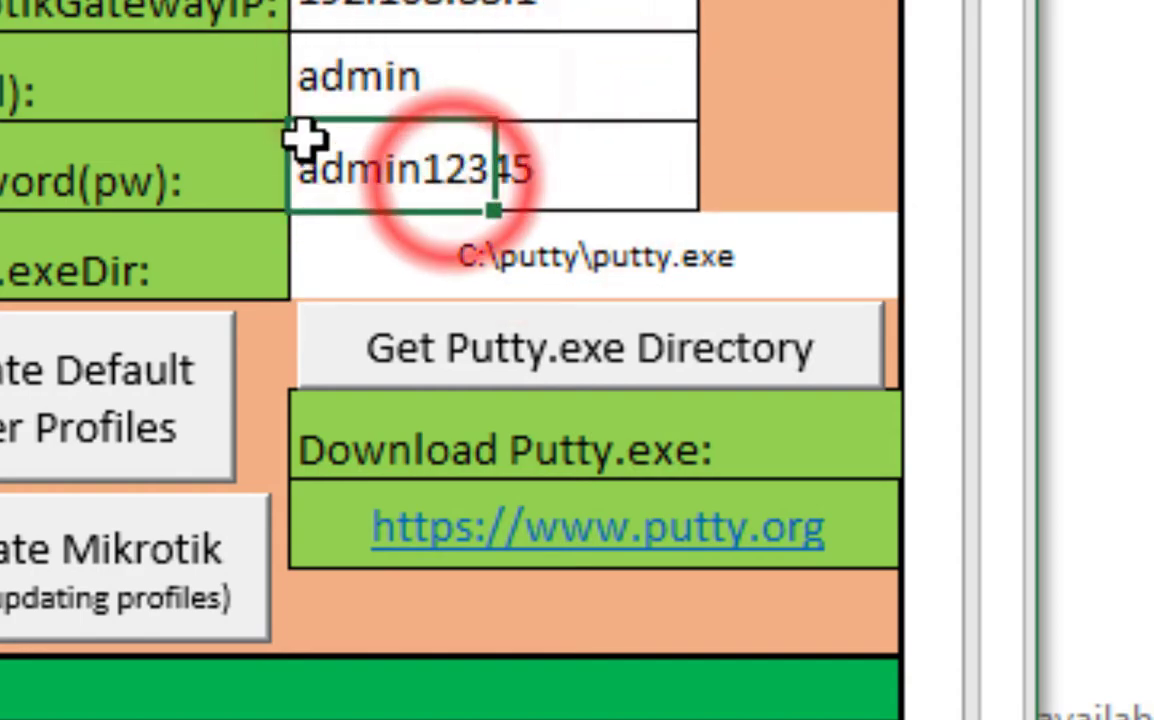
pyautogui.click(304, 72)
pyautogui.click(330, 10)
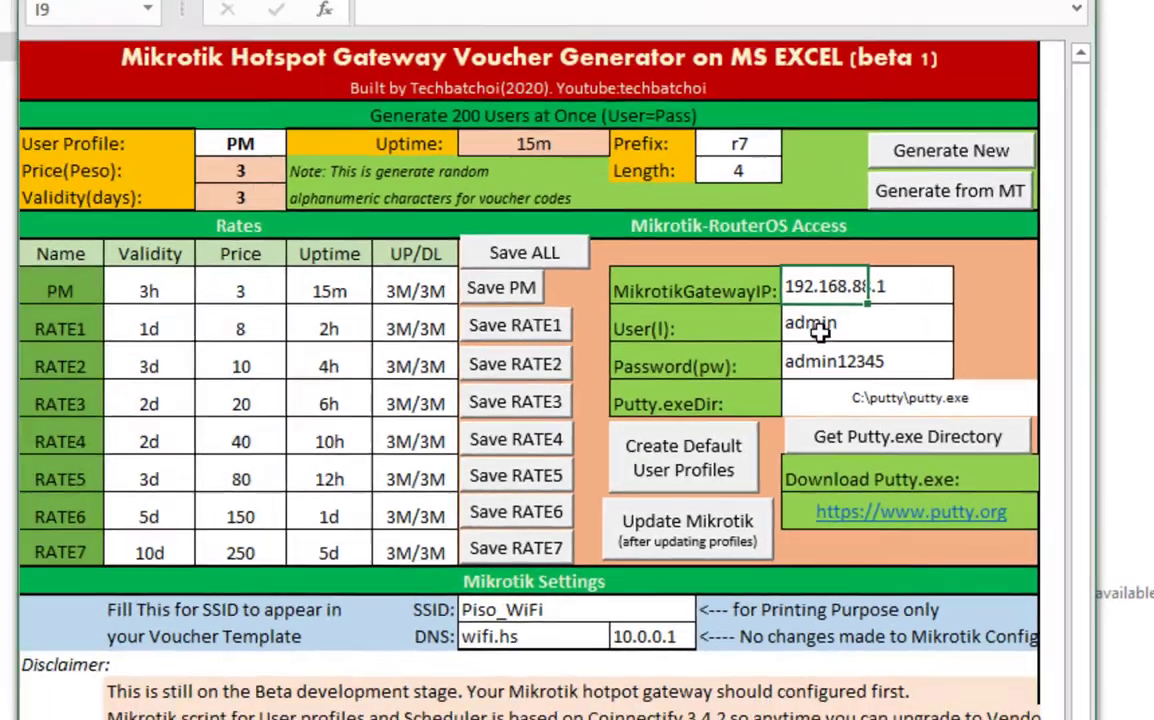
pyautogui.click(836, 366)
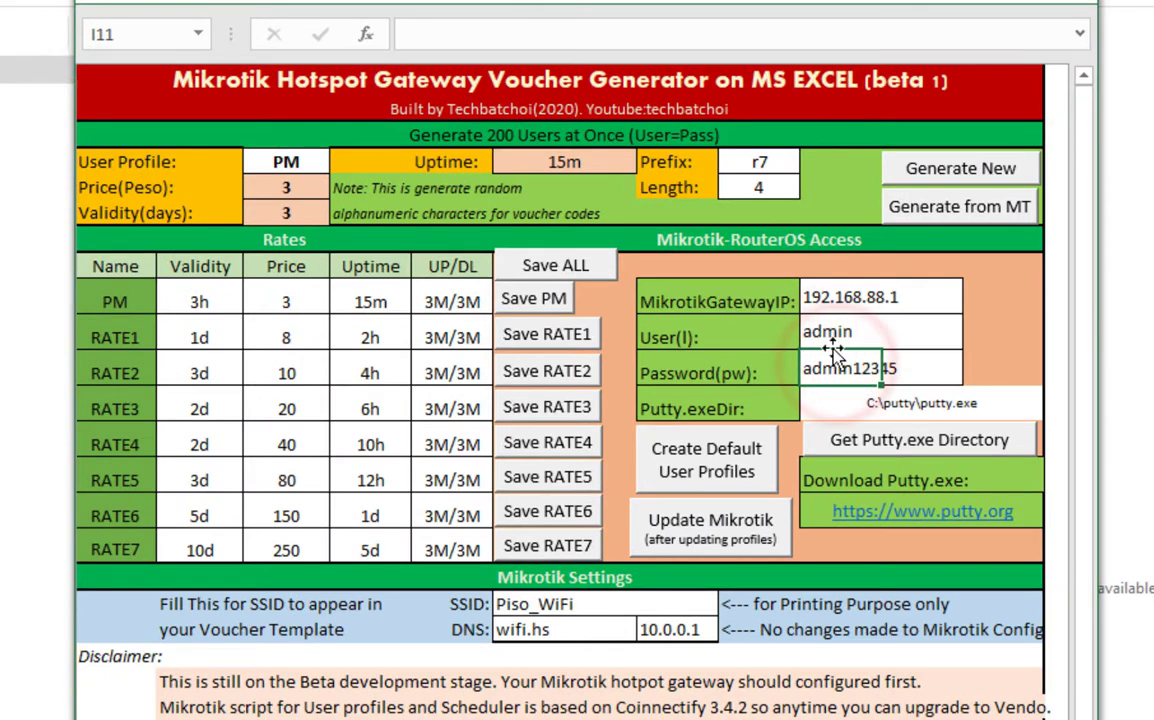
pyautogui.click(832, 332)
pyautogui.click(830, 300)
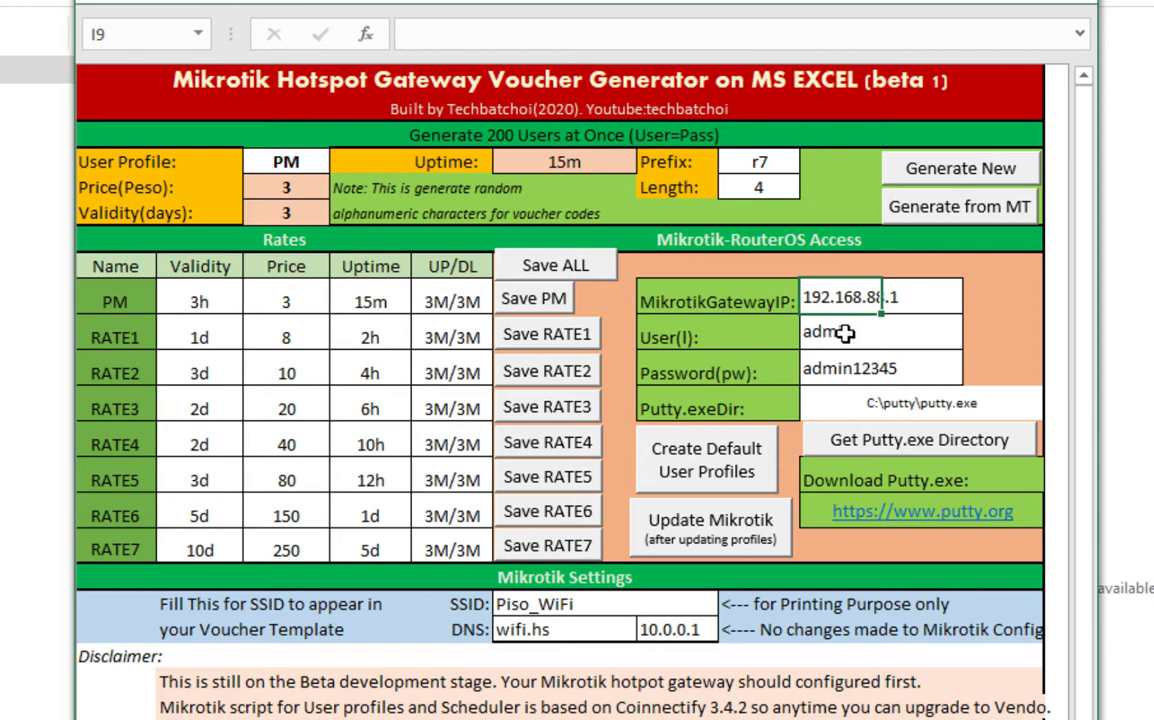
pyautogui.click(845, 333)
pyautogui.click(820, 295)
pyautogui.click(822, 322)
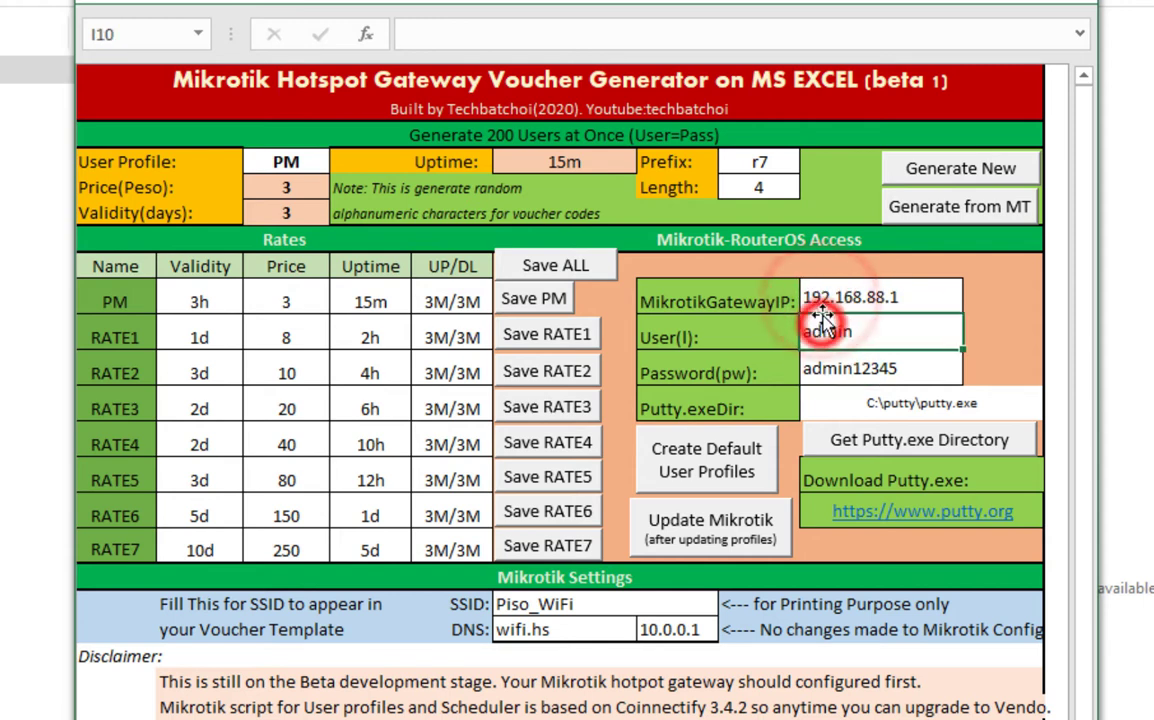
pyautogui.click(820, 298)
pyautogui.click(835, 330)
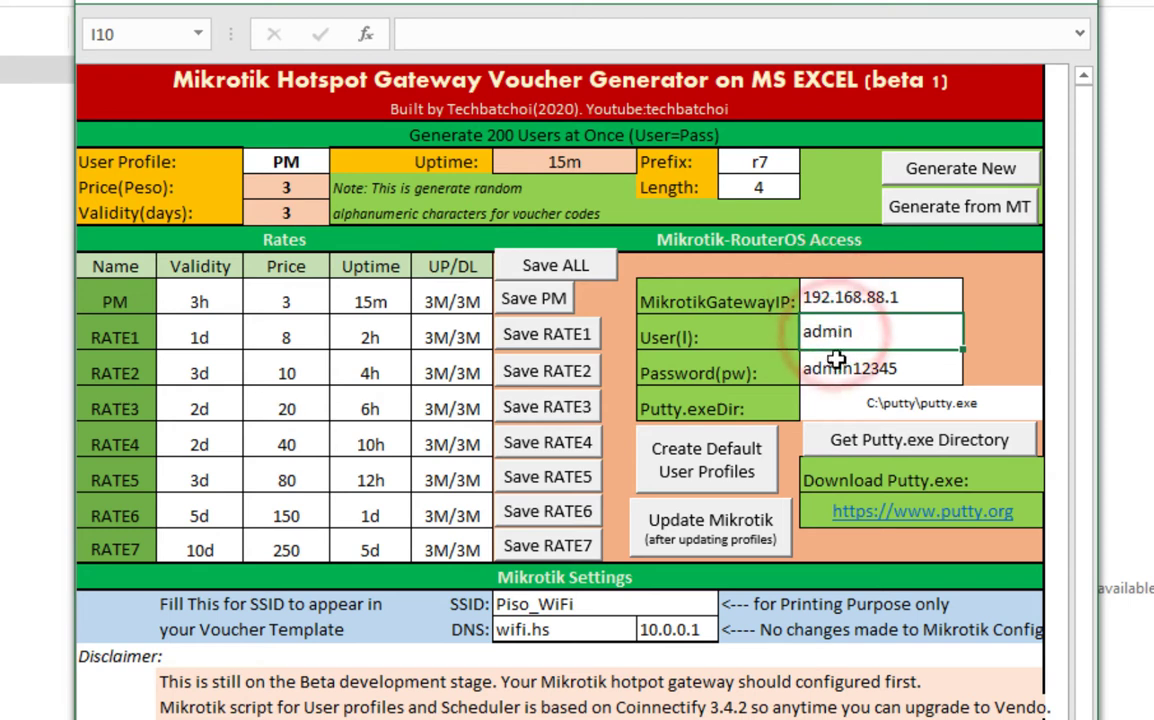
pyautogui.click(836, 369)
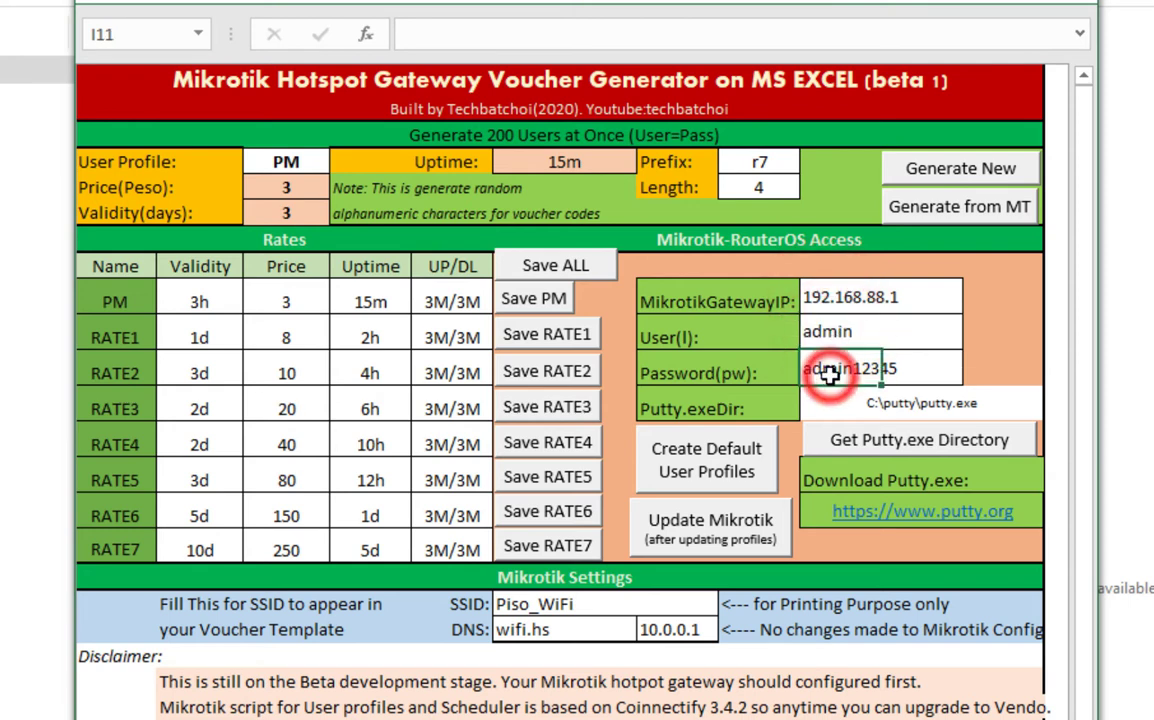
pyautogui.click(828, 295)
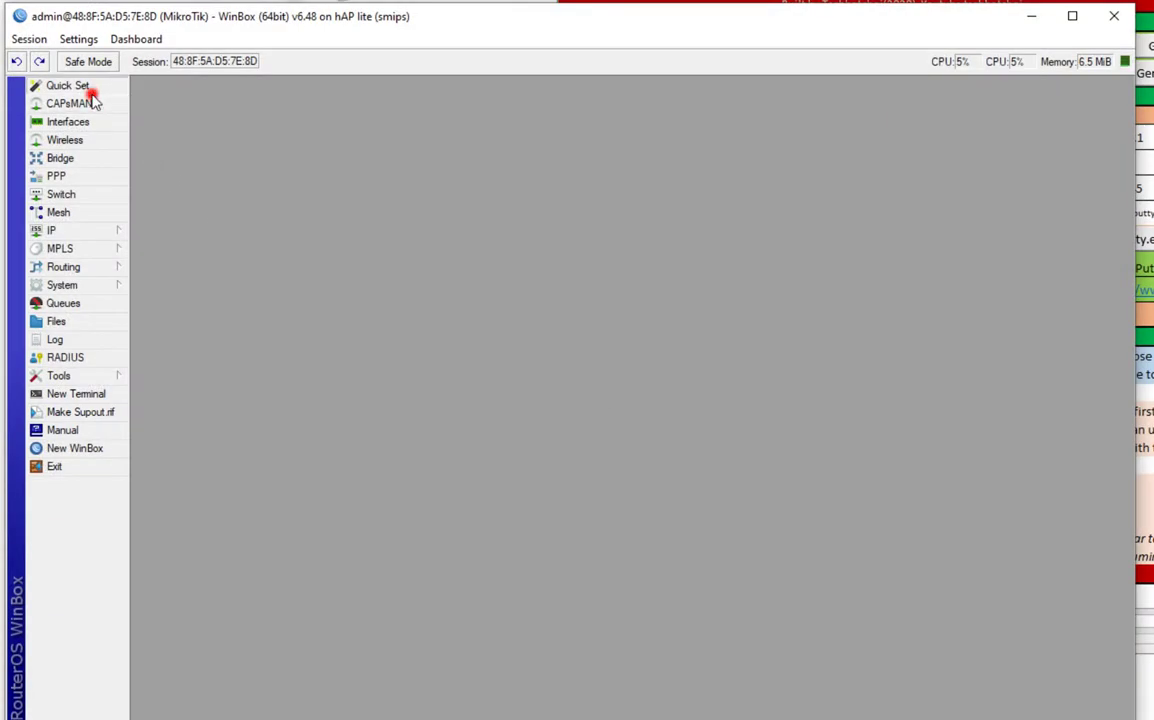
# Confirm the router LAN address 192.168.88.1 in Quick Set, then minimize WinBox.
pyautogui.click(88, 89)
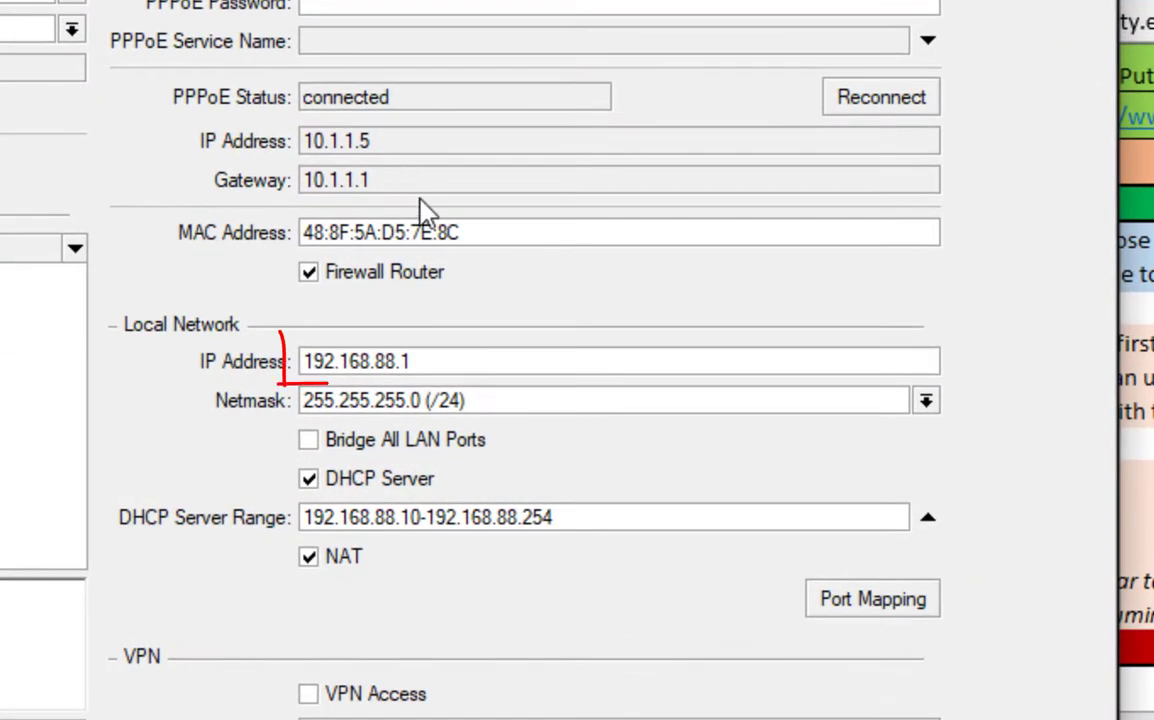
pyautogui.doubleClick(380, 361)
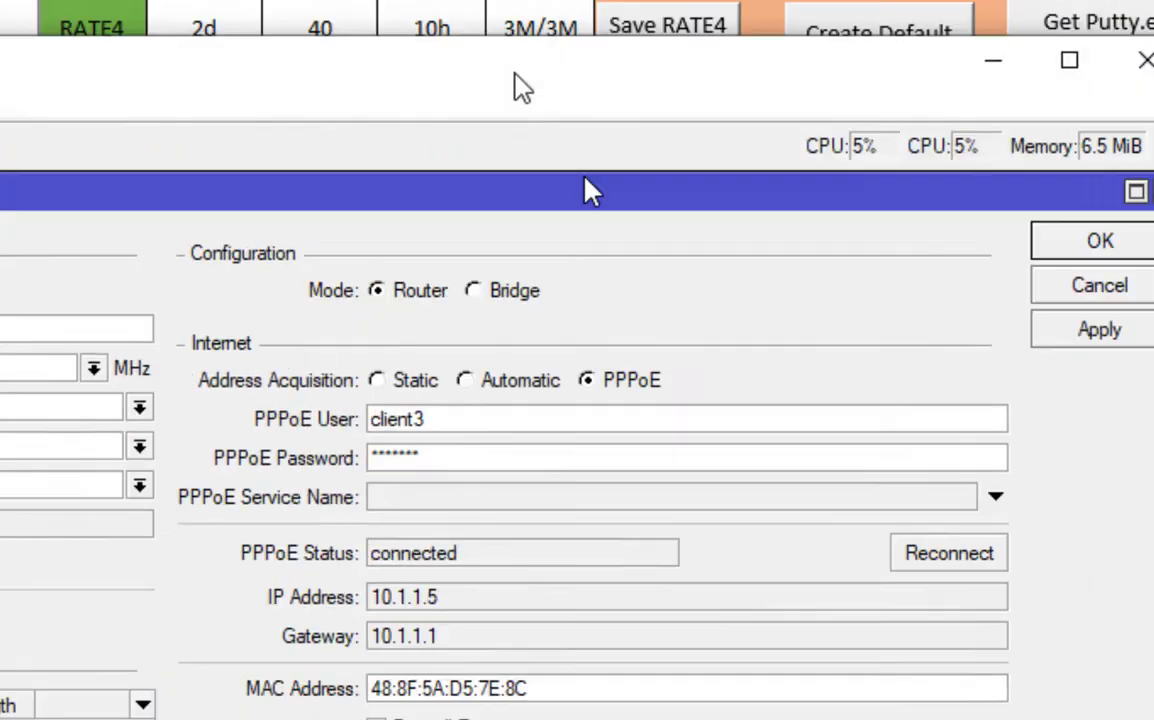
pyautogui.moveTo(515, 85); pyautogui.dragTo(605, 228)
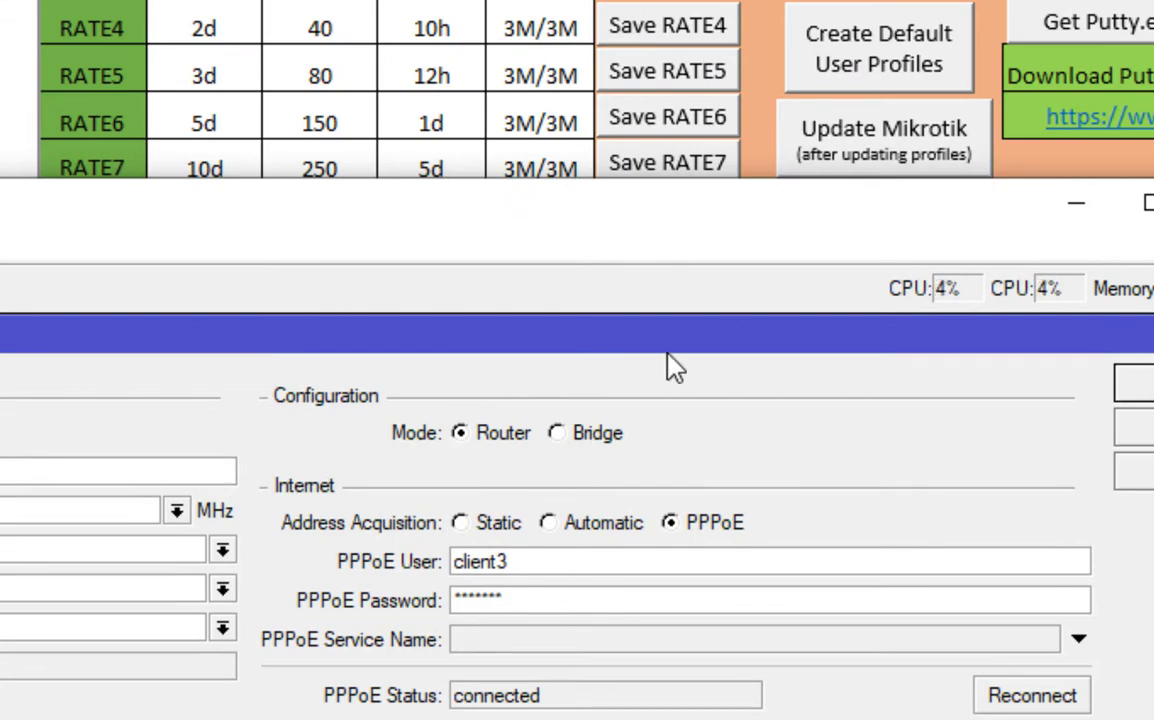
pyautogui.moveTo(645, 220); pyautogui.dragTo(720, 143)
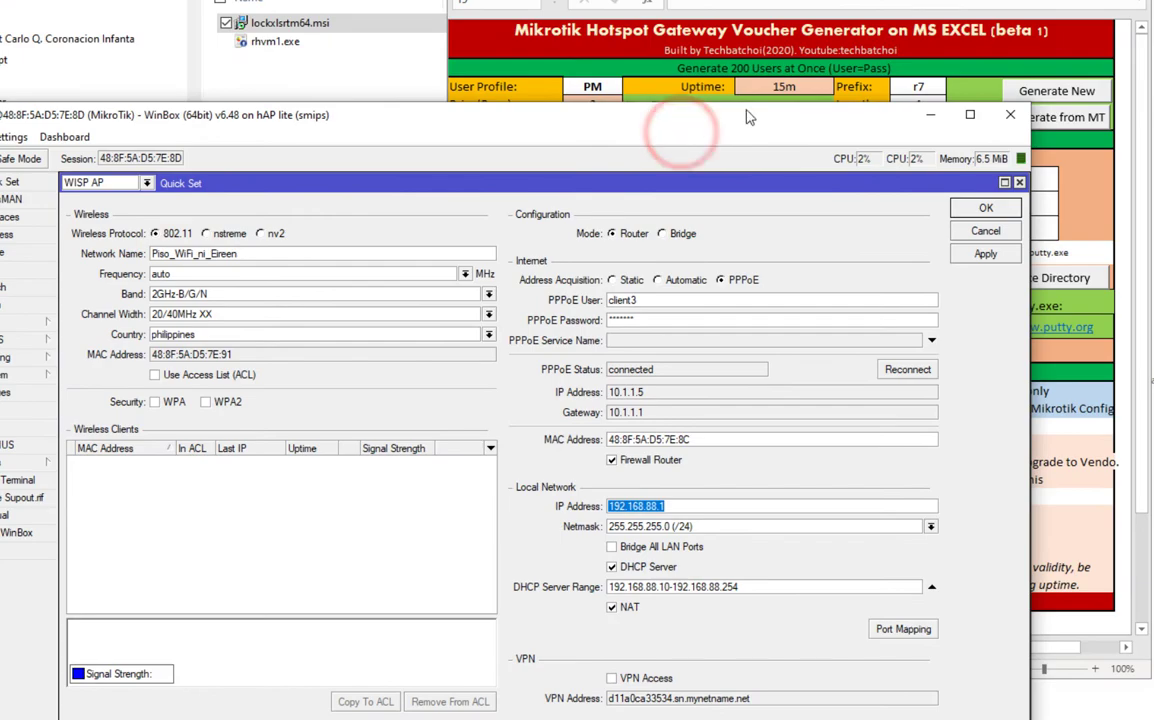
pyautogui.moveTo(680, 137)
pyautogui.mouseDown()
pyautogui.moveTo(812, 235)
pyautogui.moveTo(778, 242)
pyautogui.moveTo(864, 371)
pyautogui.mouseUp()
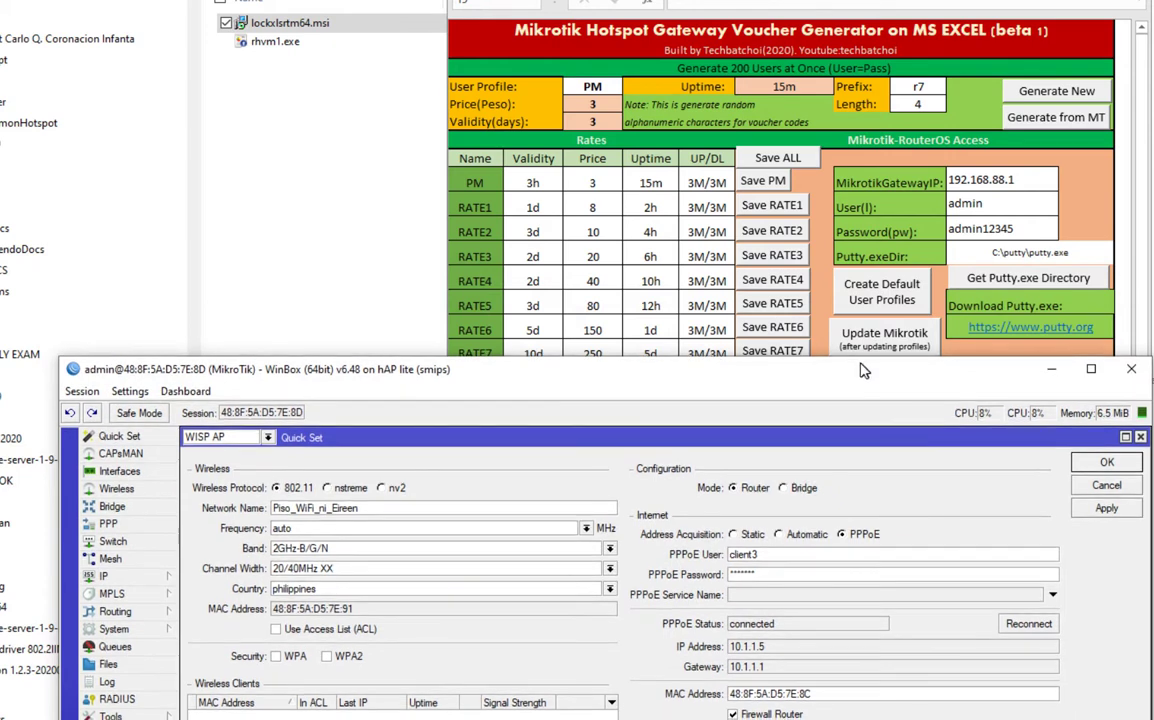
pyautogui.moveTo(864, 371); pyautogui.dragTo(854, 367)
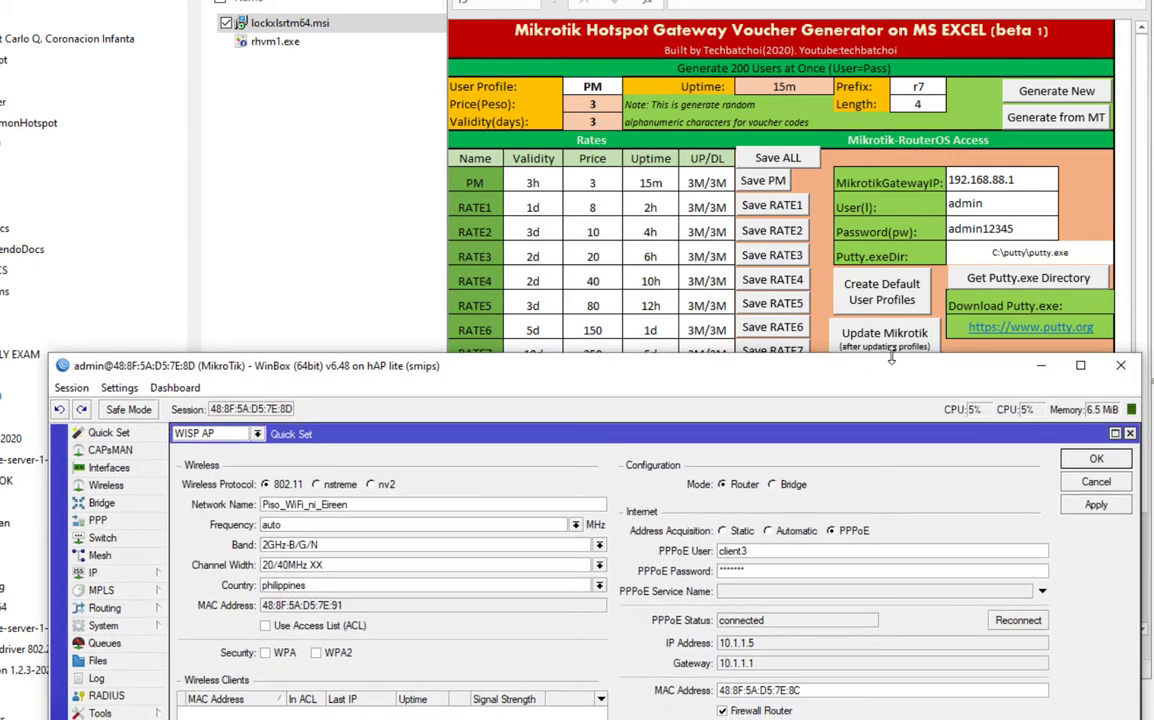
pyautogui.click(1041, 366)
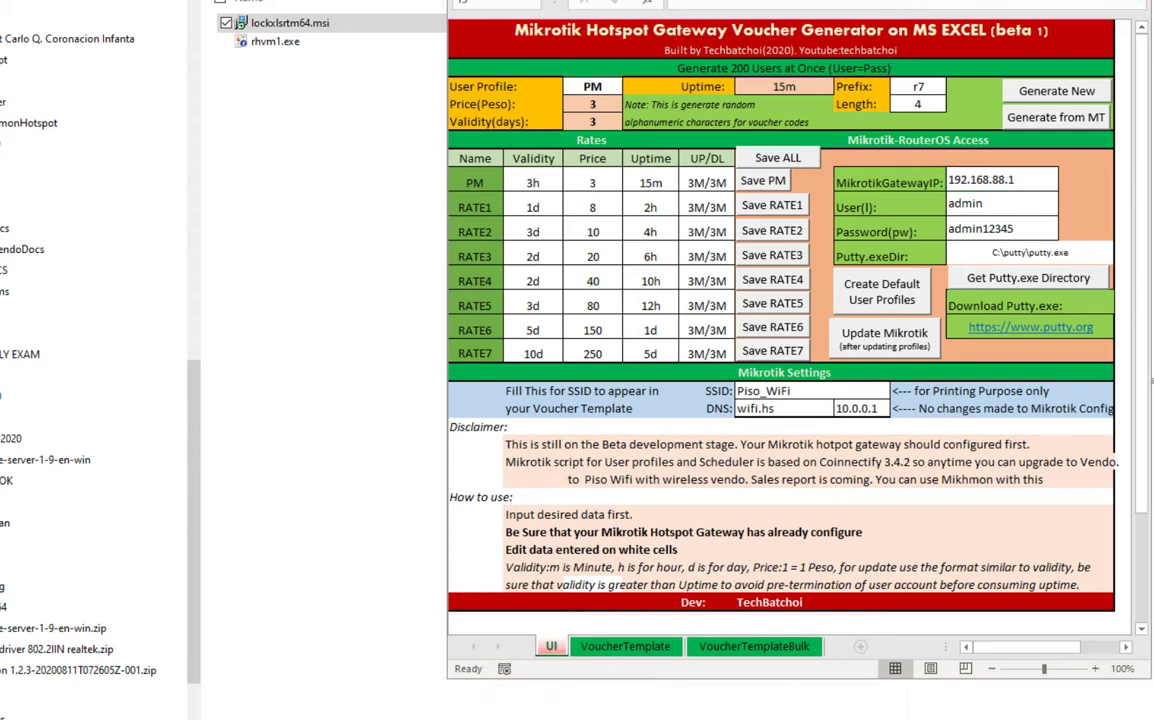
# Show WinBox's Hotspot User Profiles list (PM, RATE1–RATE7 at 3M/3M), then minimize WinBox.
pyautogui.hotkey('alt', 'Tab')
pyautogui.click(1129, 434)
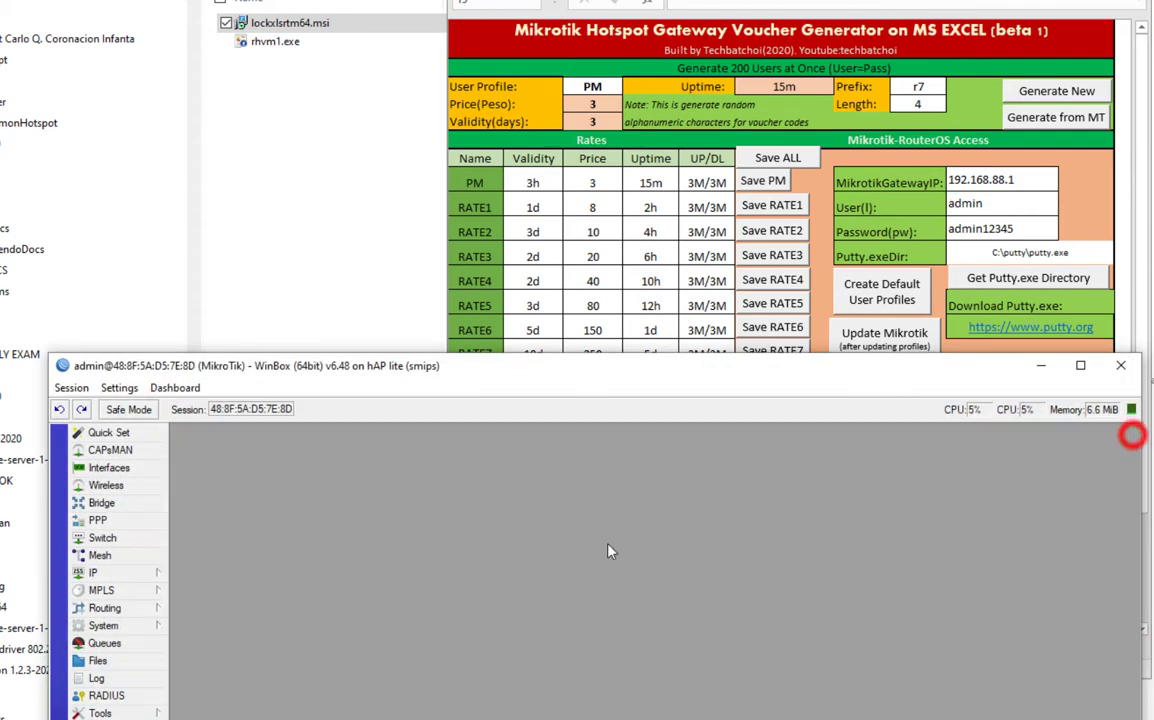
pyautogui.click(93, 572)
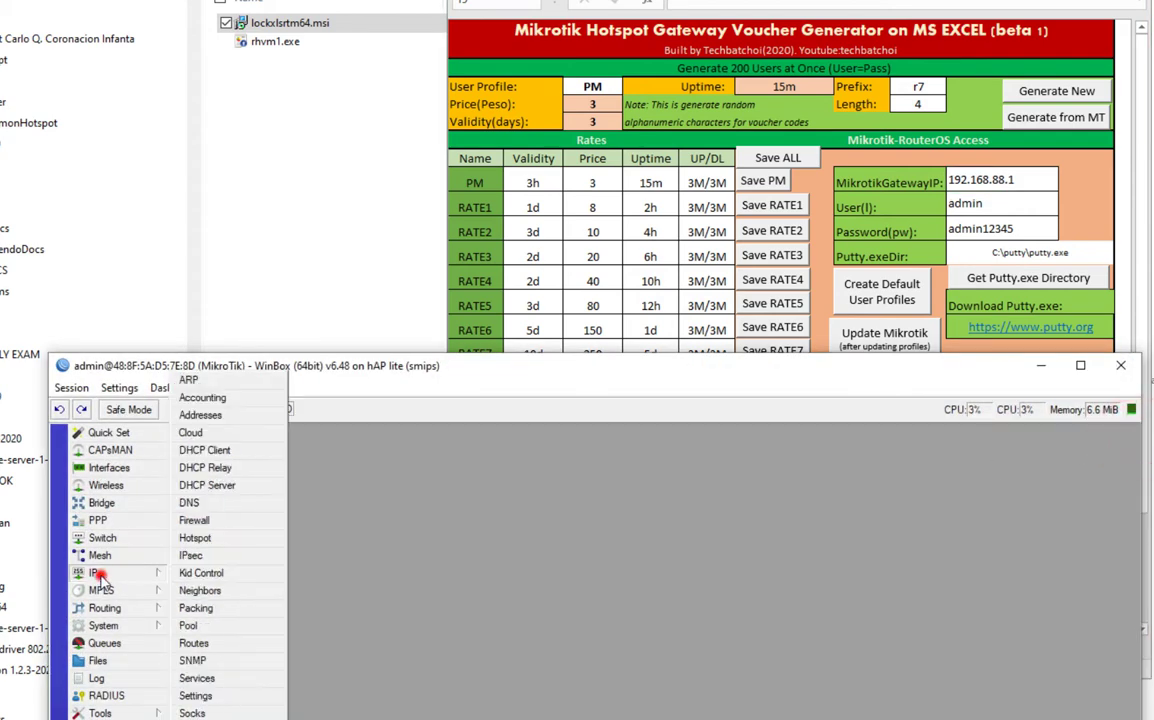
pyautogui.click(196, 538)
pyautogui.moveTo(444, 372); pyautogui.dragTo(380, 70)
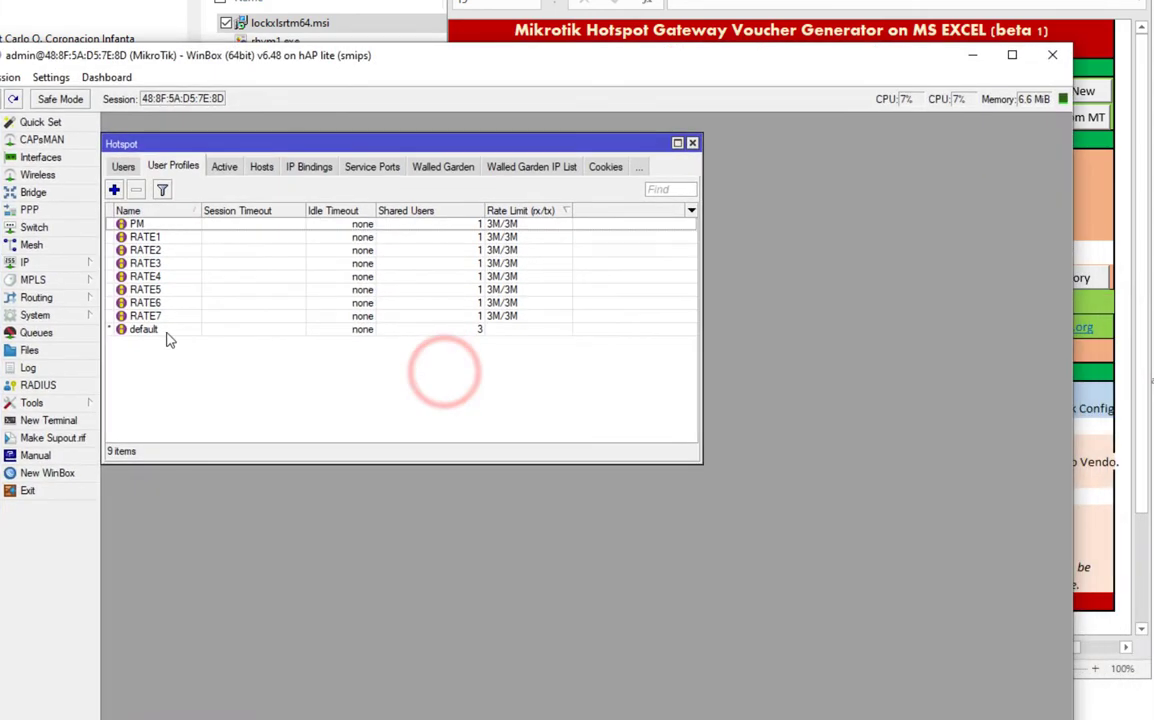
pyautogui.click(165, 329)
pyautogui.click(160, 301)
pyautogui.click(968, 57)
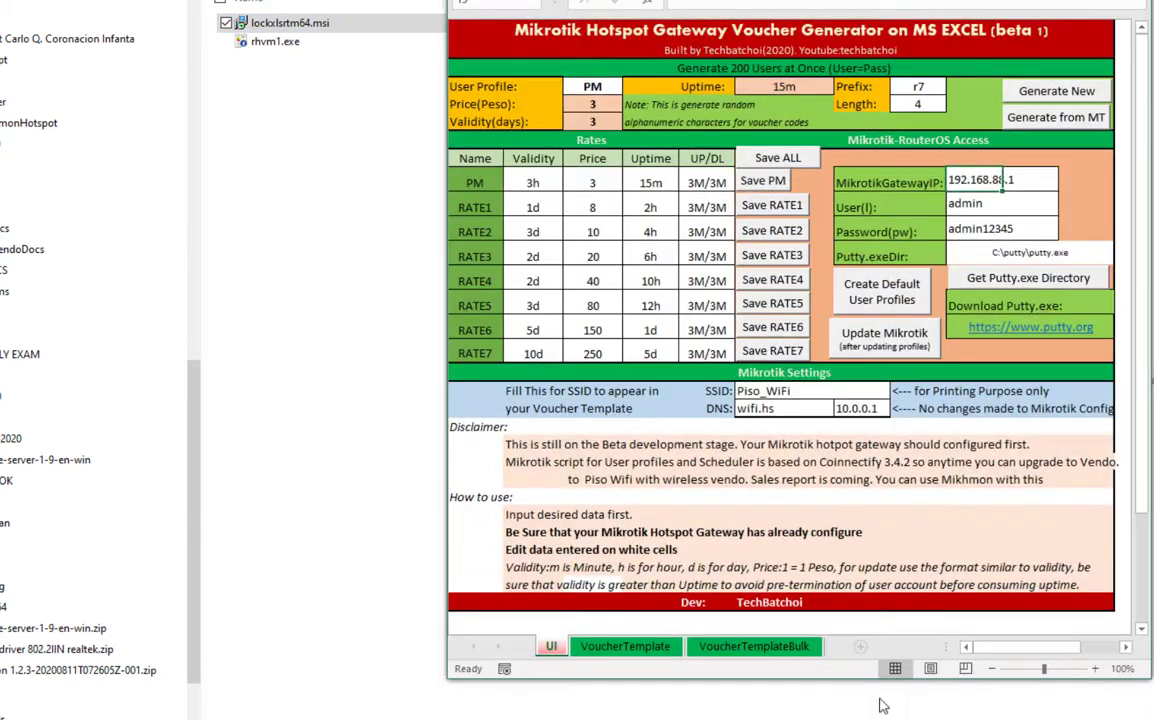
# Run Update Mikrotik and accept the telnet warning so the scheduler scripts upload.
pyautogui.click(877, 305)
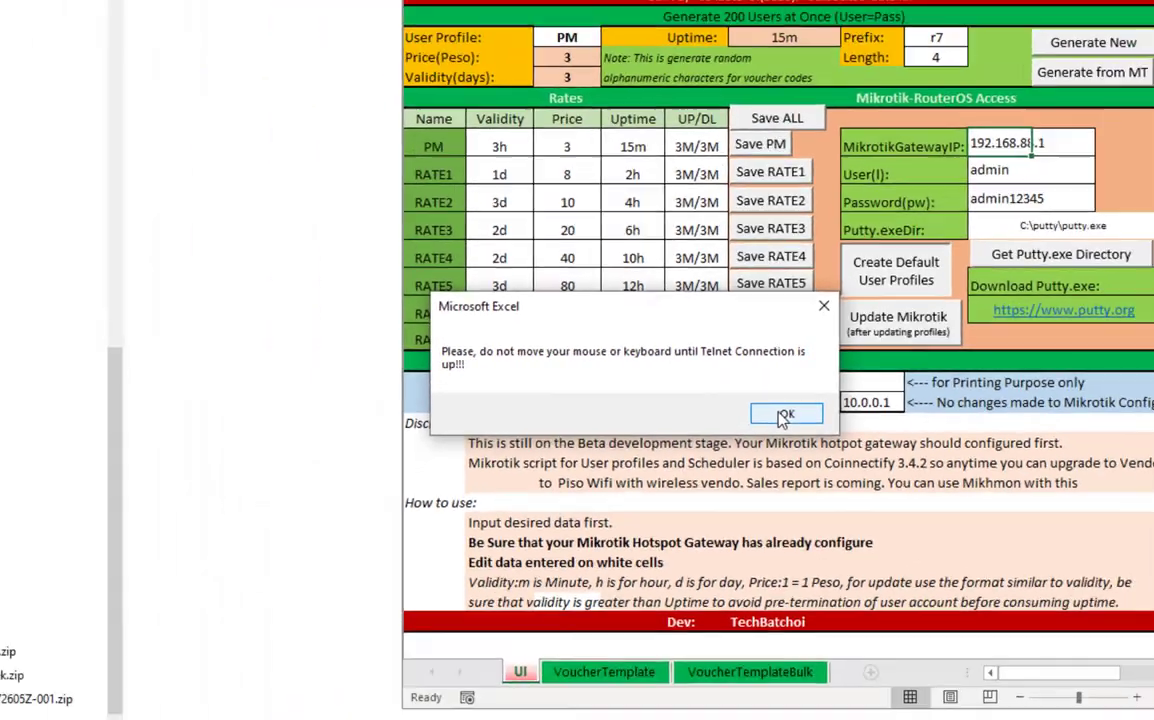
pyautogui.click(765, 455)
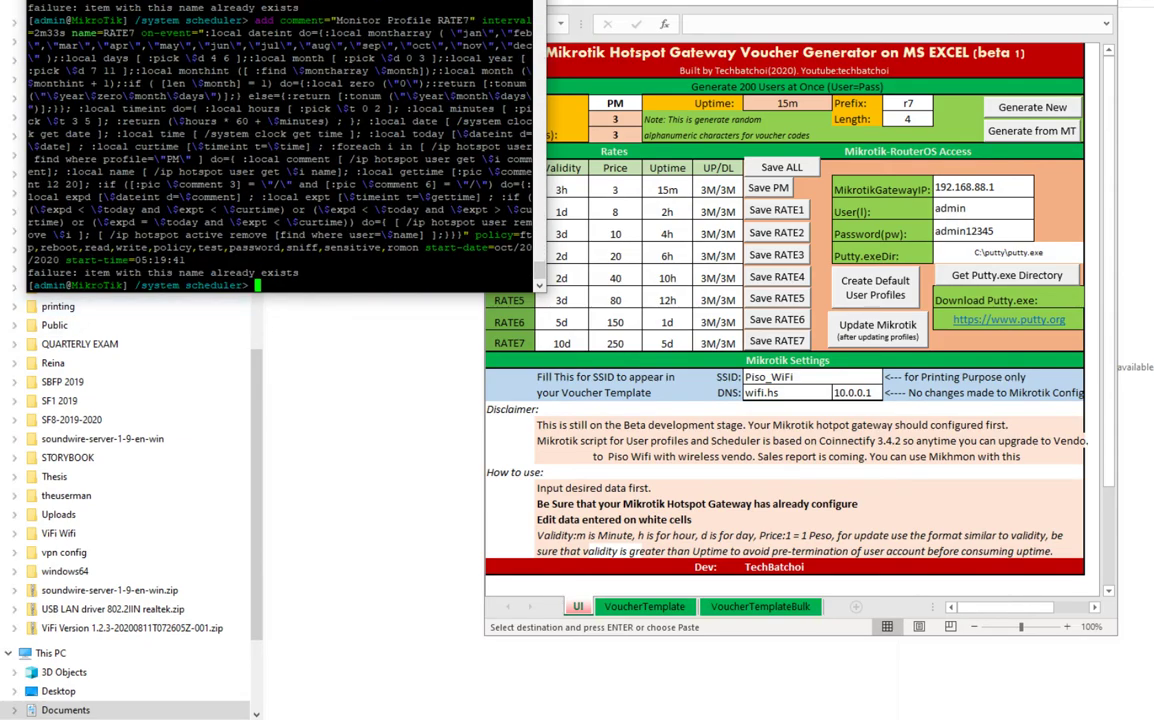
pyautogui.moveTo(343, 46); pyautogui.dragTo(104, 276)
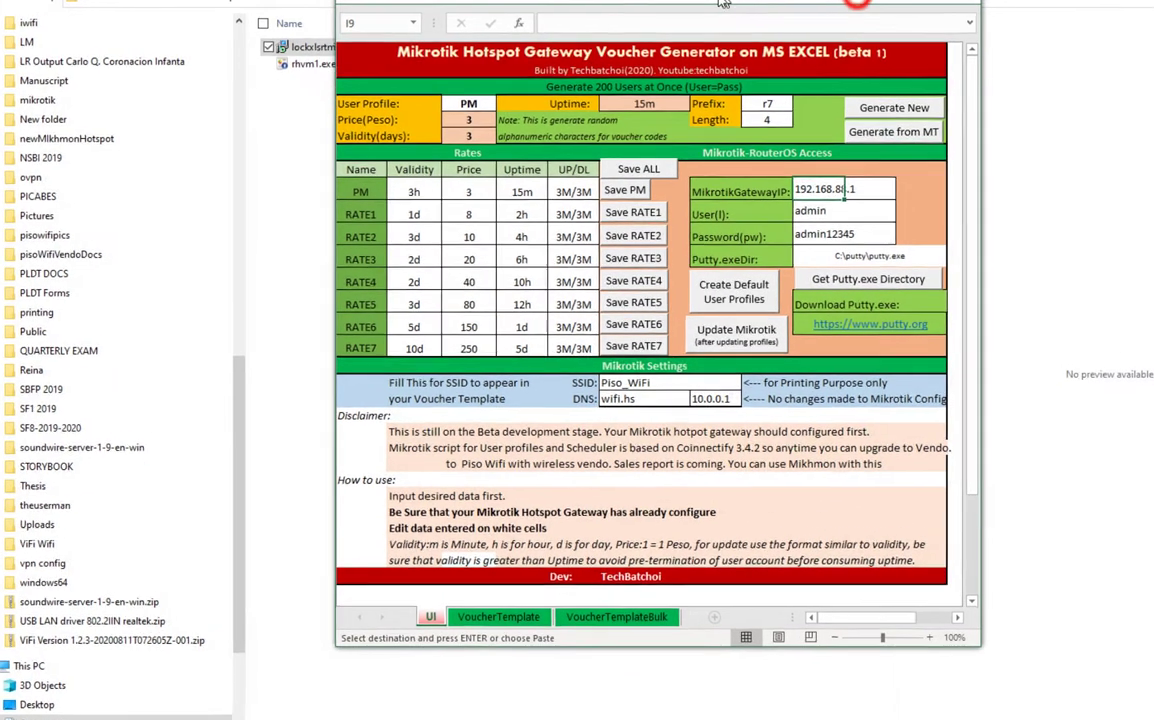
# Browse WinBox's 405 hotspot users and inspect one user's RATE1 profile details.
pyautogui.hotkey('alt', 'Tab')
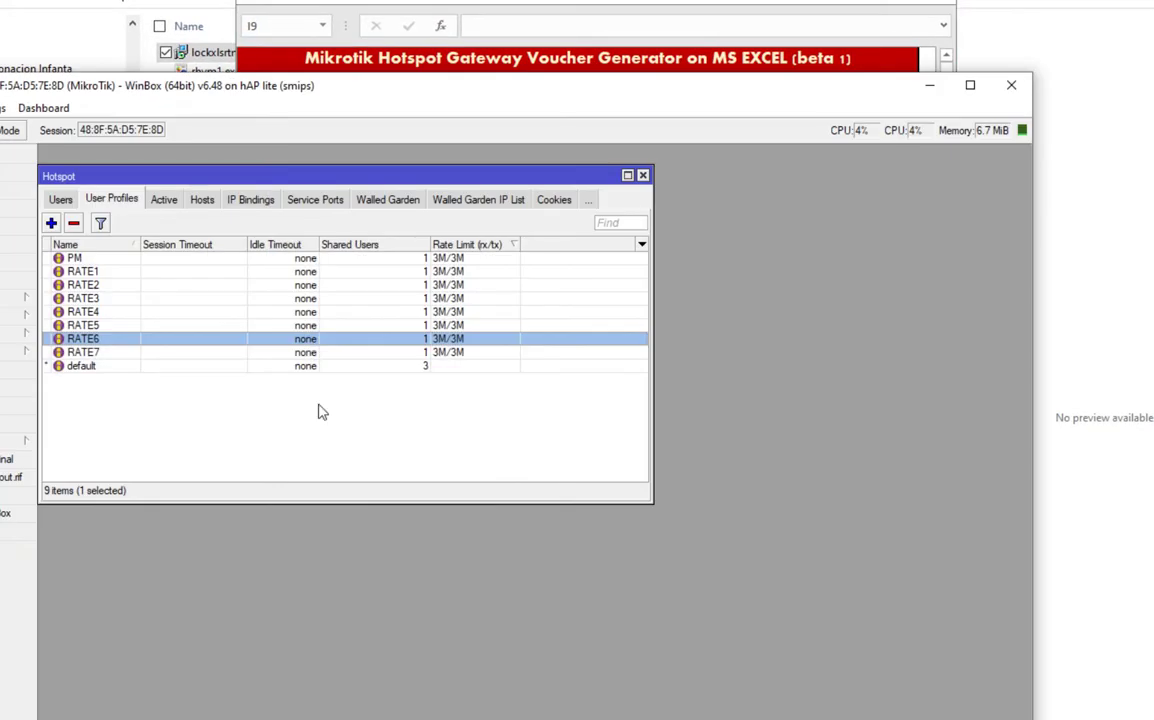
pyautogui.click(62, 200)
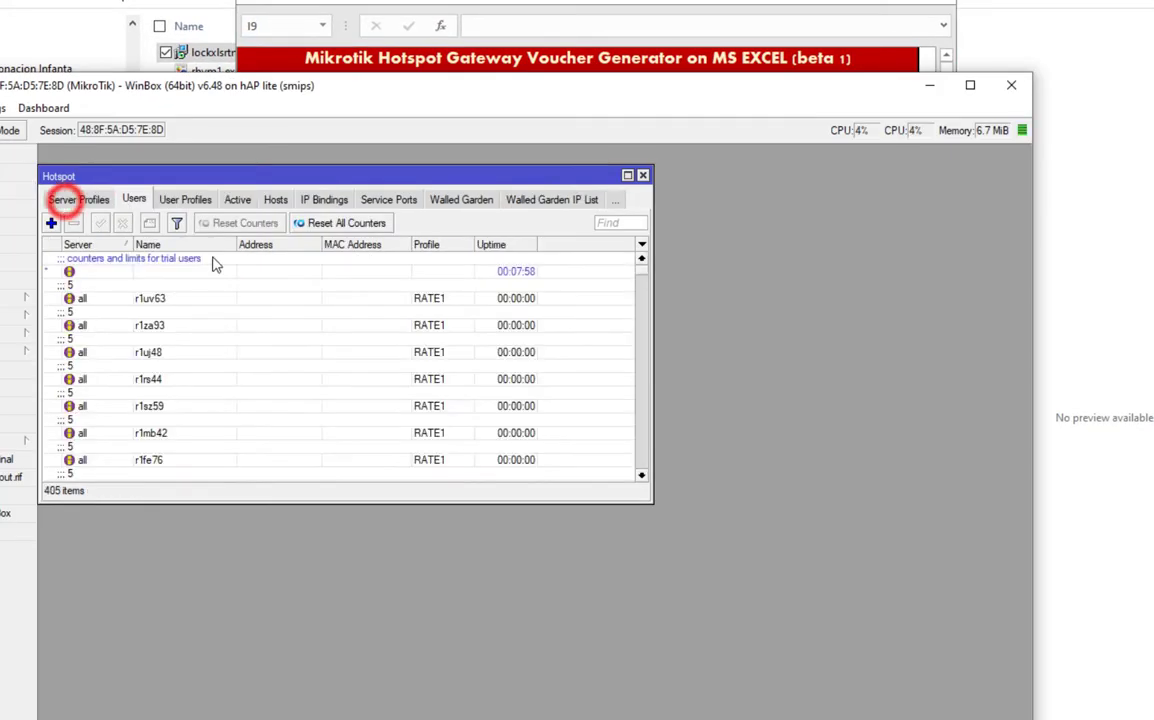
pyautogui.scroll(-1, 341, 369)
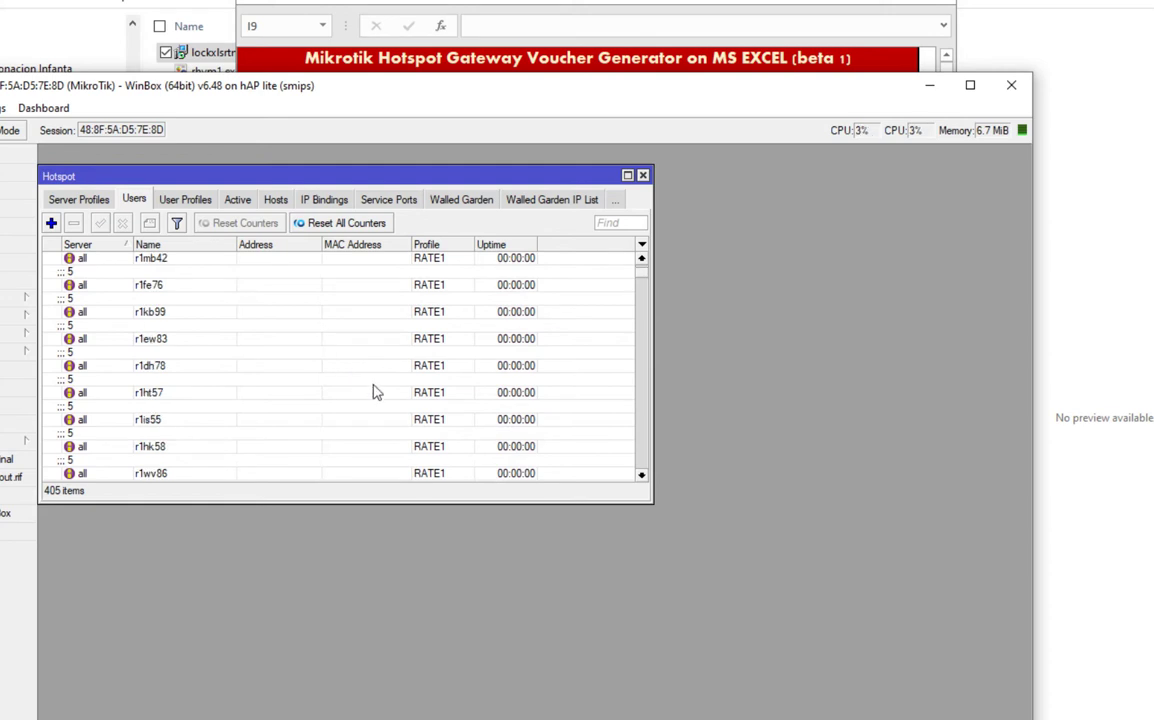
pyautogui.scroll(-1, 373, 392)
pyautogui.moveTo(648, 501); pyautogui.dragTo(711, 719)
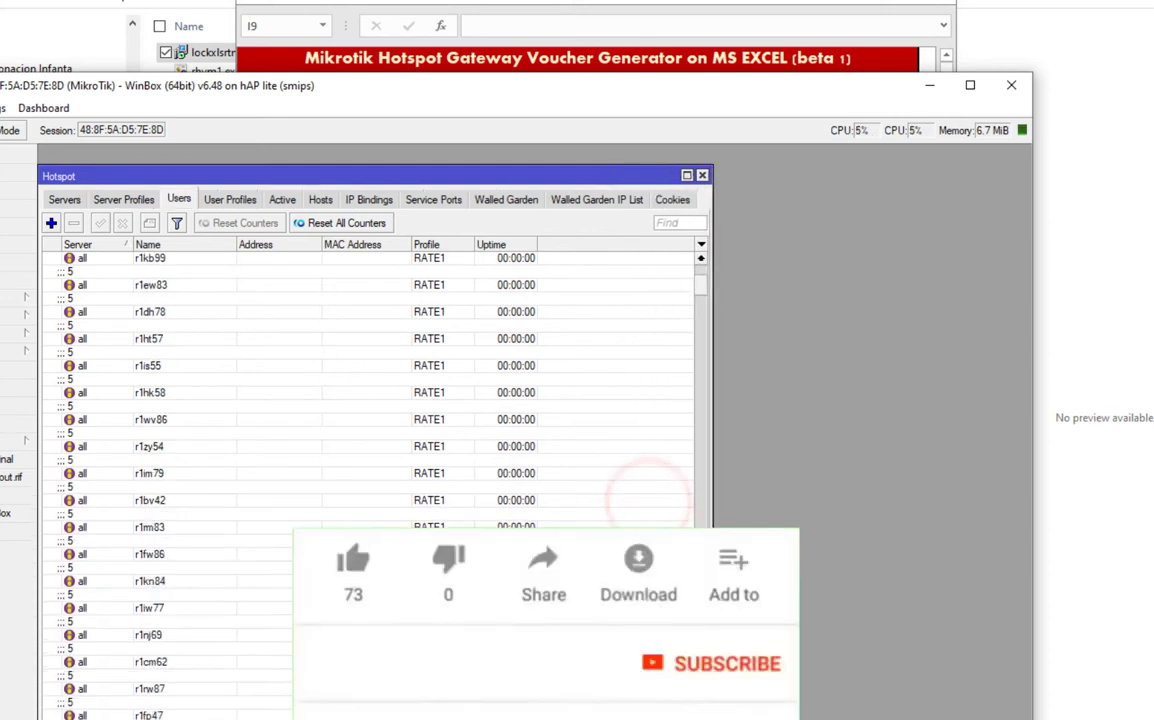
pyautogui.scroll(-1, 300, 400)
pyautogui.click(165, 412)
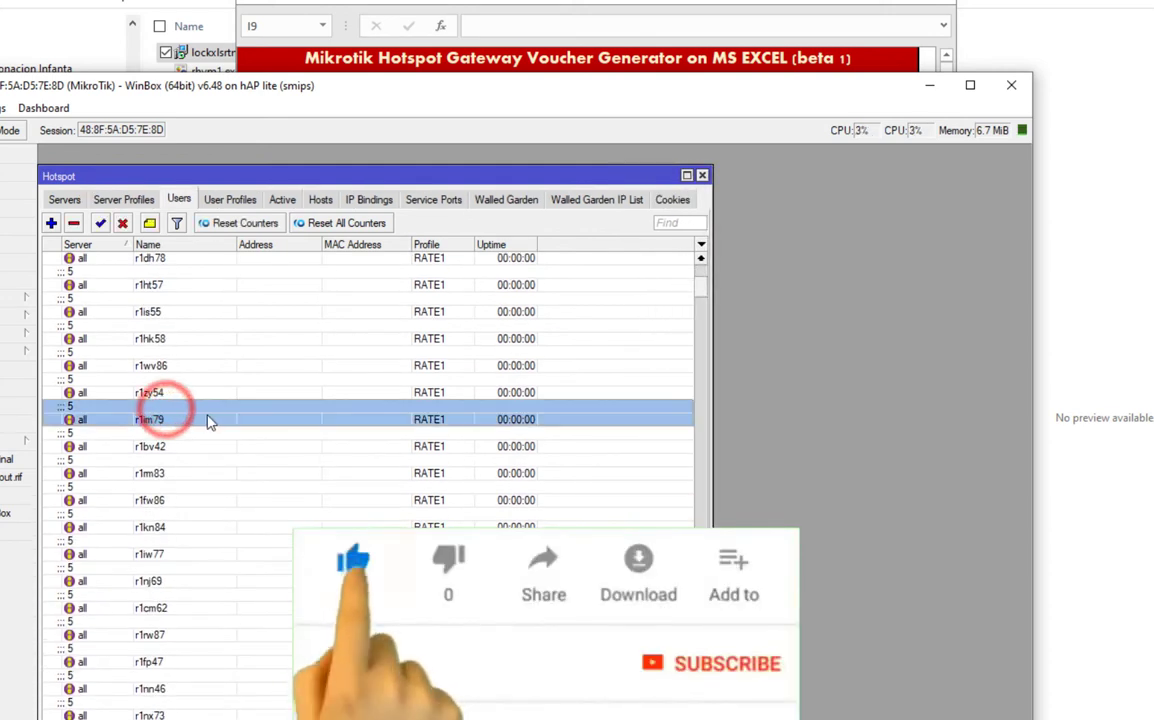
pyautogui.doubleClick(175, 418)
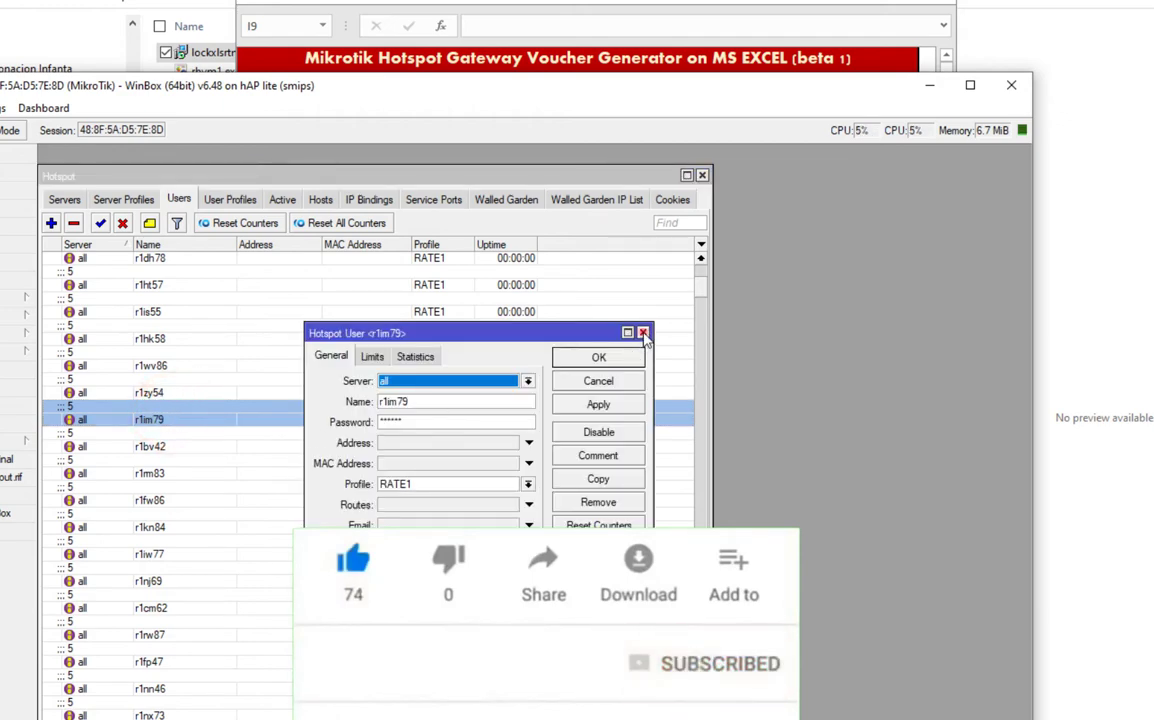
pyautogui.click(643, 333)
pyautogui.moveTo(851, 97); pyautogui.dragTo(840, 195)
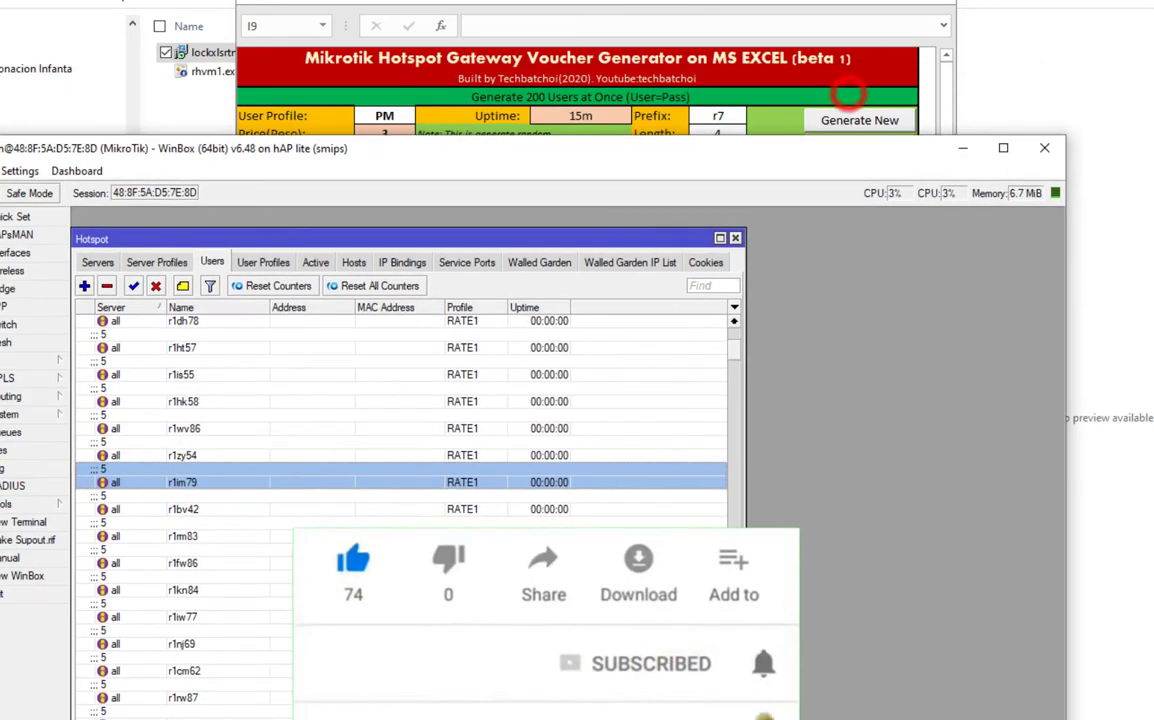
pyautogui.moveTo(390, 3); pyautogui.dragTo(680, 5)
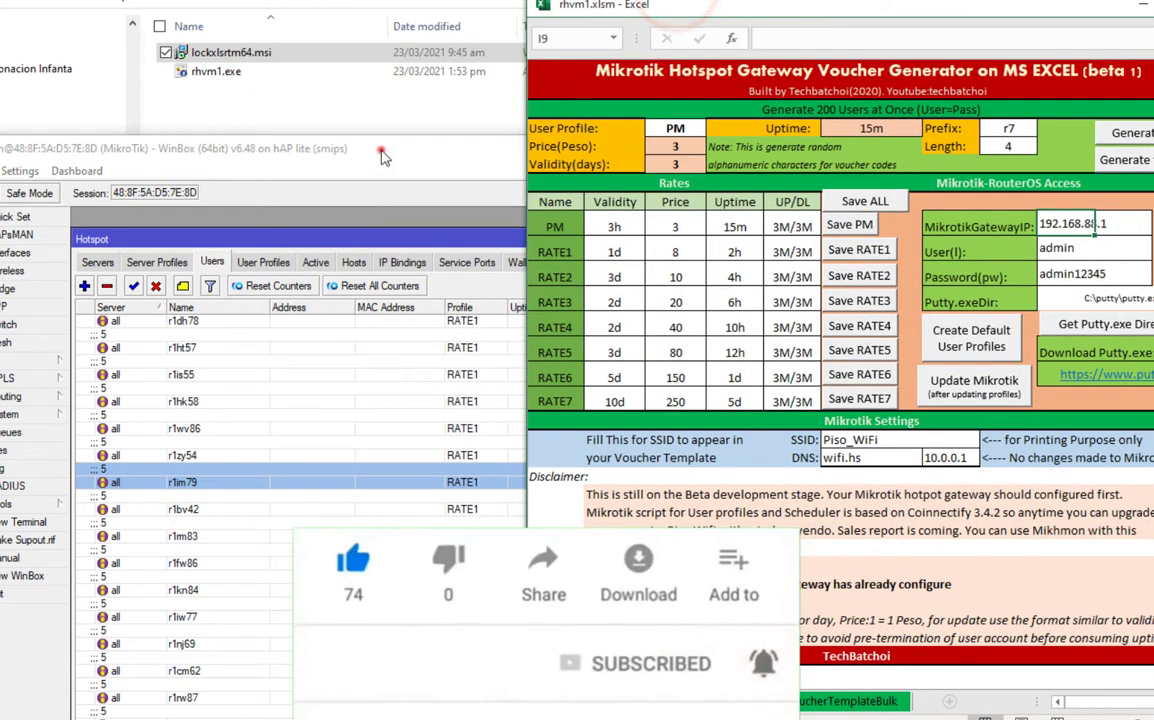
# Close the Hotspot users window and place WinBox's Log beside the Excel generator.
pyautogui.moveTo(381, 149); pyautogui.dragTo(311, 39)
pyautogui.click(667, 130)
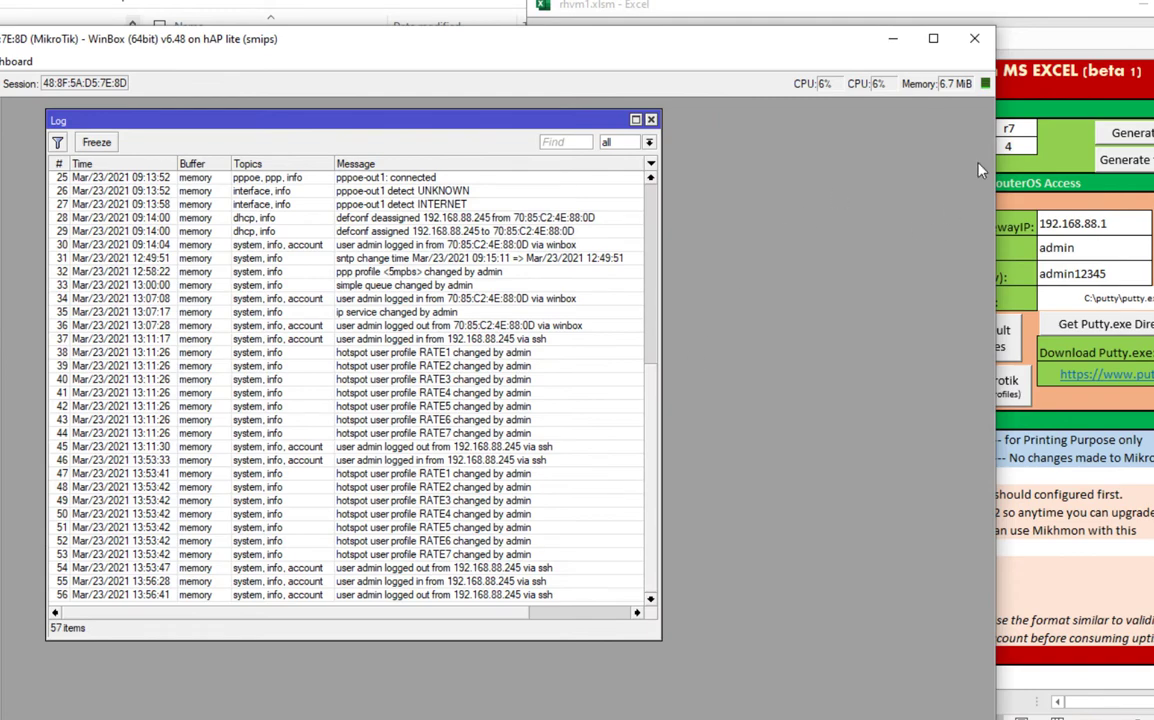
pyautogui.moveTo(995, 117); pyautogui.dragTo(674, 117)
pyautogui.moveTo(500, 38); pyautogui.dragTo(455, 35)
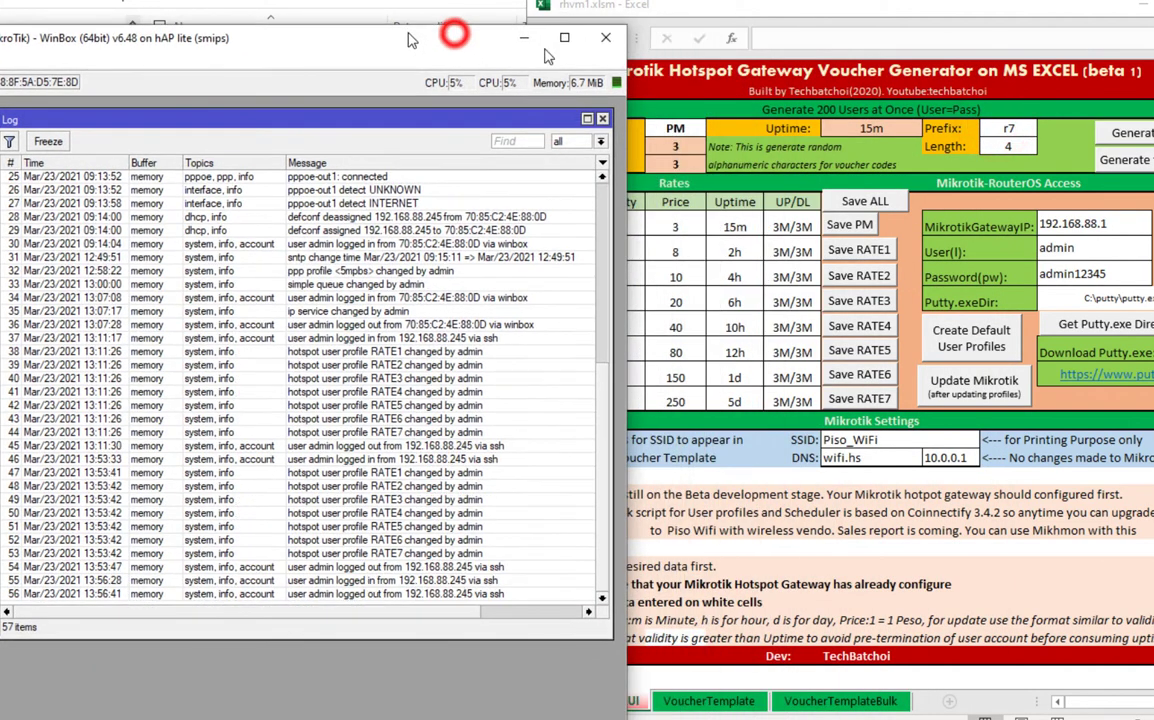
pyautogui.click(828, 20)
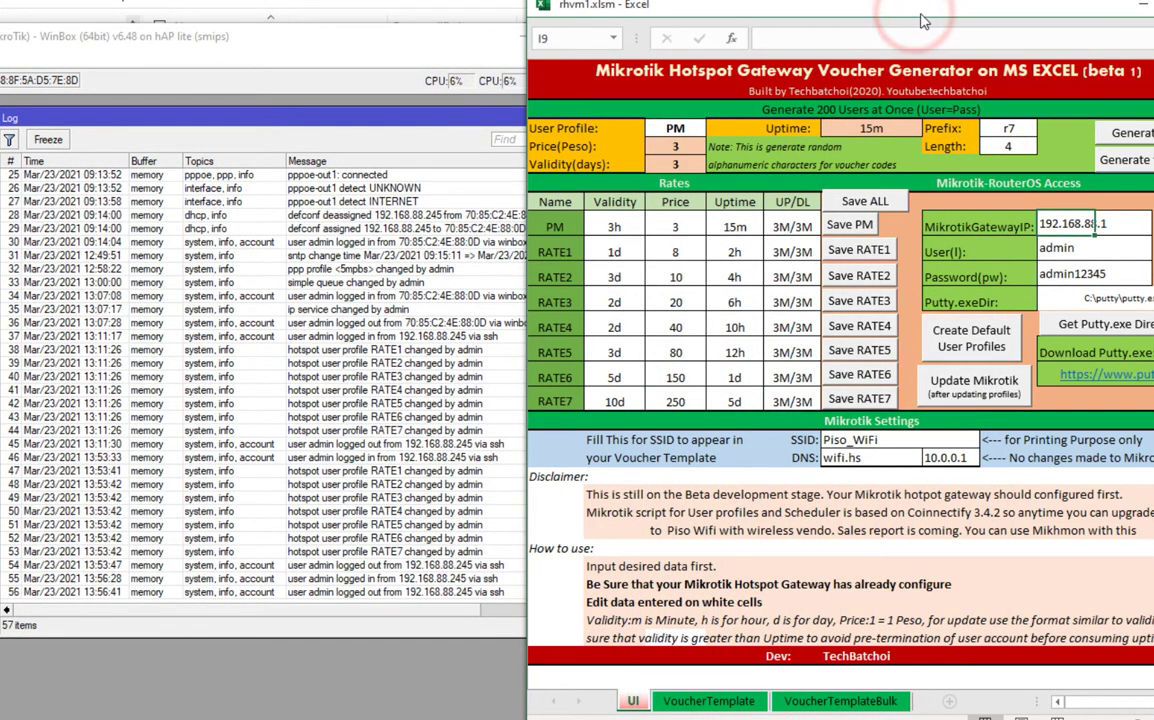
pyautogui.moveTo(917, 14); pyautogui.dragTo(963, 18)
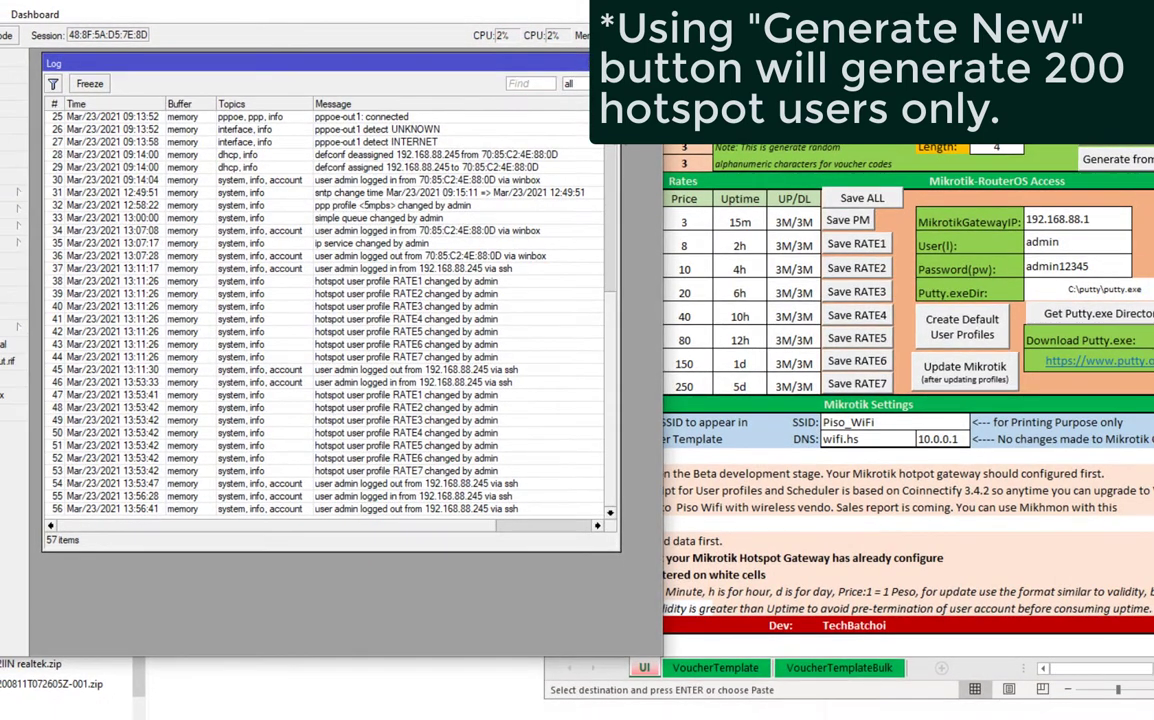
# Review the RATE1–RATE7 update entries in the router log, then run Generate from MT.
pyautogui.moveTo(620, 150); pyautogui.dragTo(607, 150)
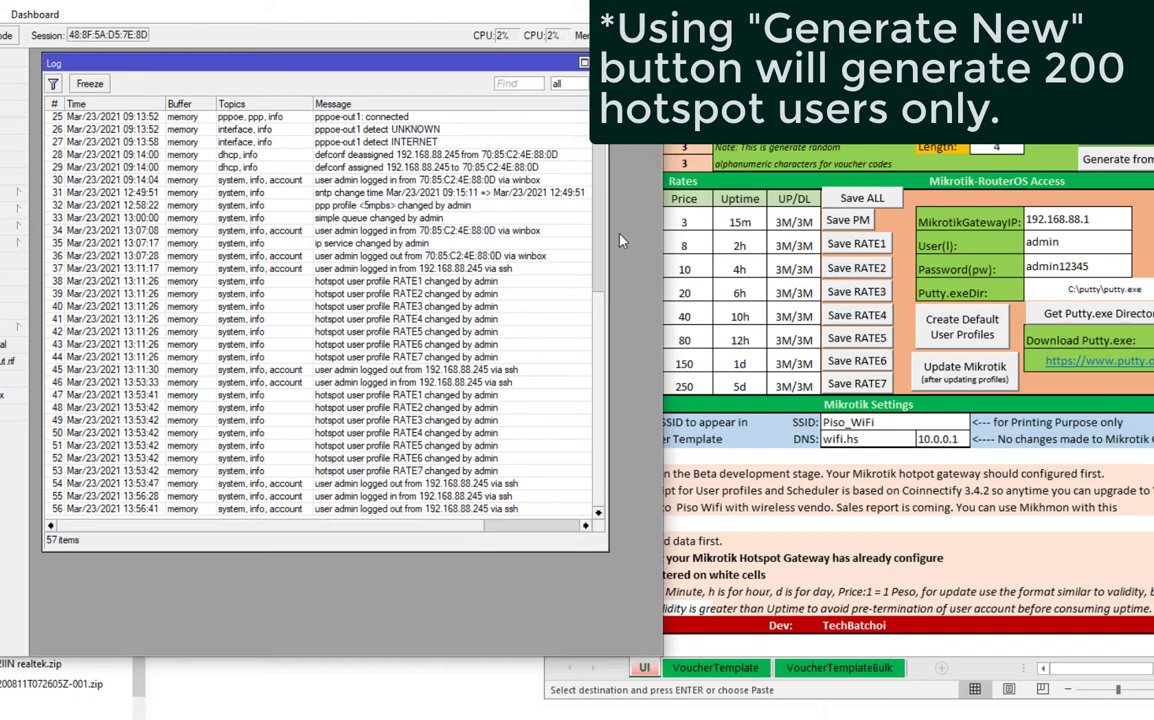
pyautogui.click(598, 323)
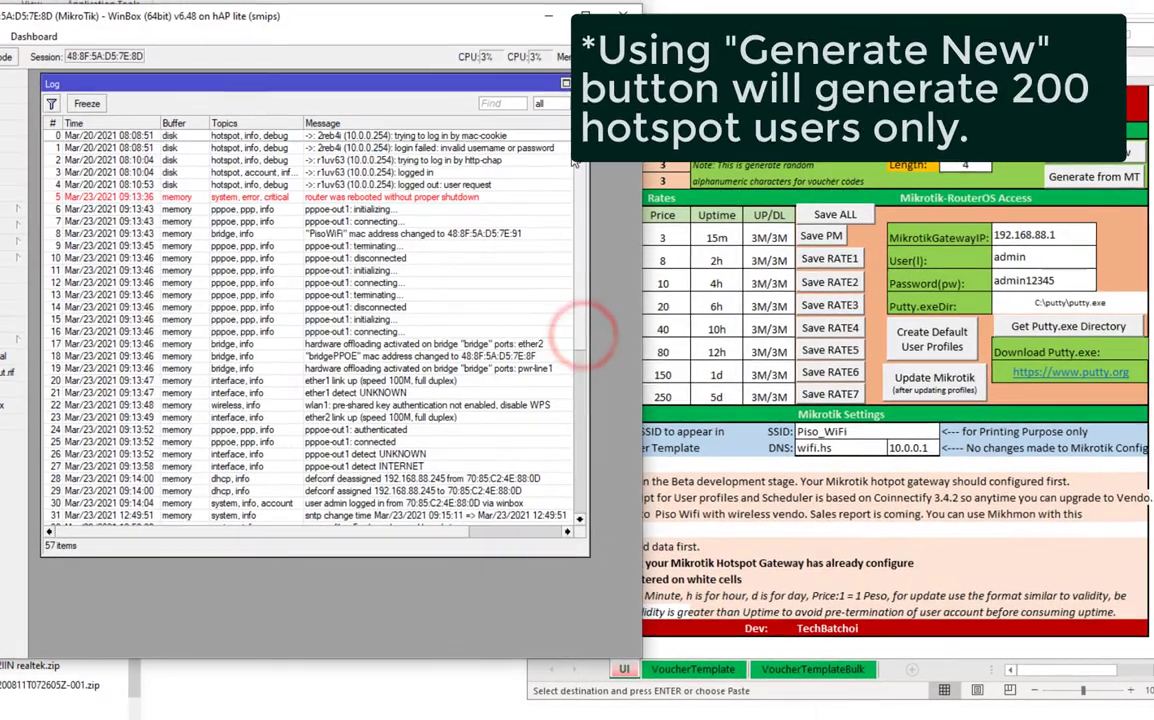
pyautogui.moveTo(577, 160); pyautogui.dragTo(582, 385)
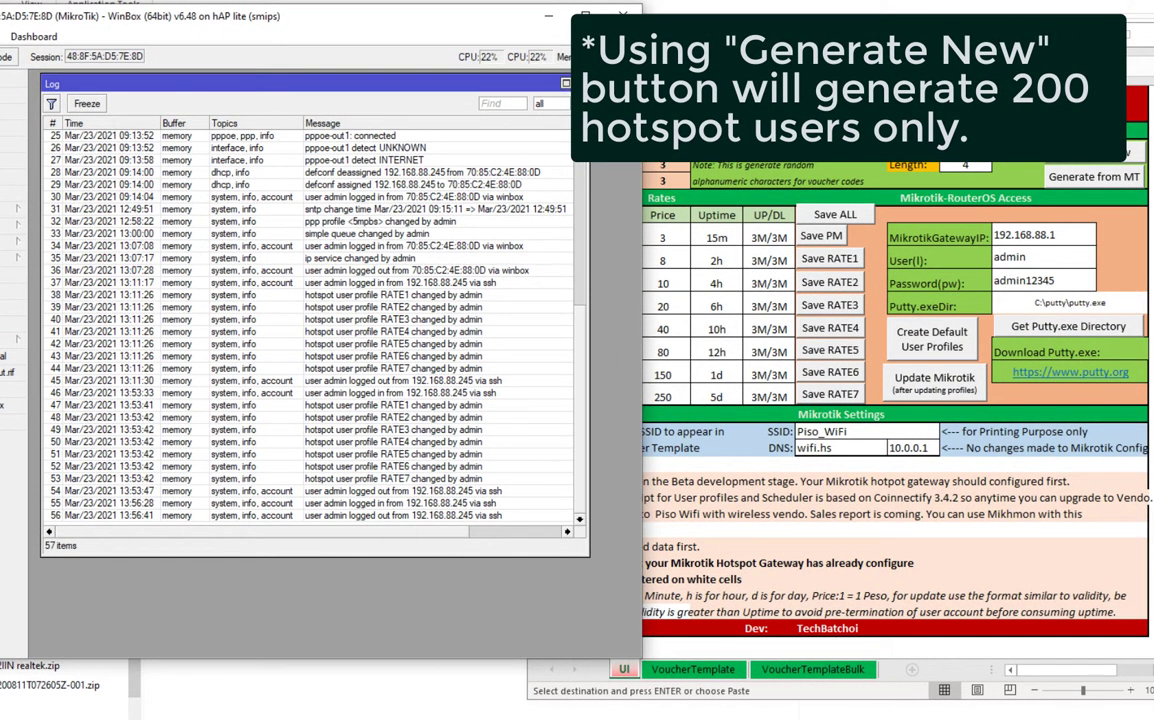
pyautogui.moveTo(848, 36); pyautogui.dragTo(847, 9)
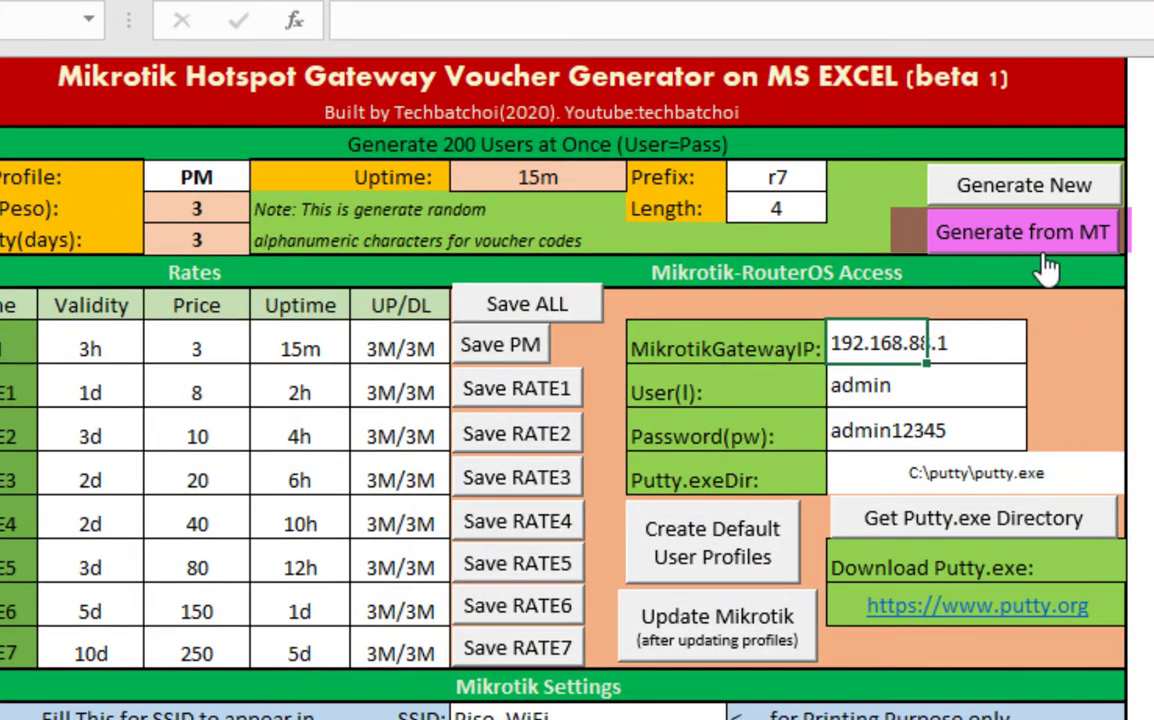
pyautogui.click(1030, 260)
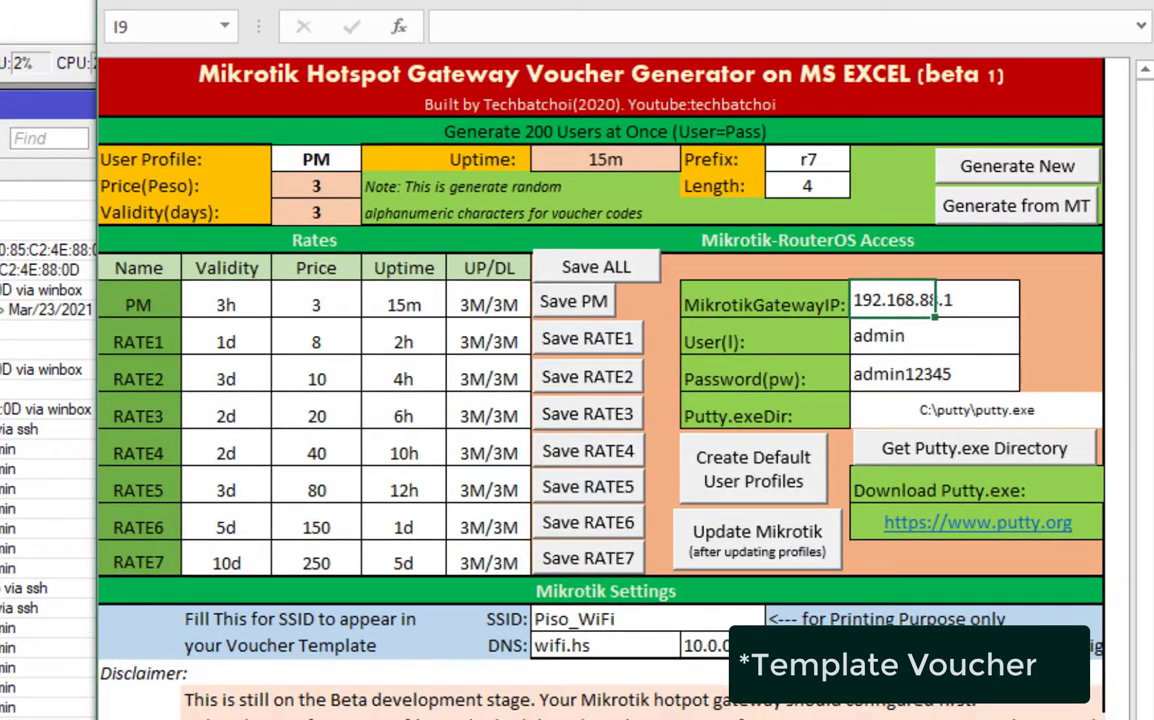
# View the generated r7 vouchers (P 3.00, 3-Day) on the template, then return to the main sheet.
pyautogui.hotkey('ctrl', 'pagedown')
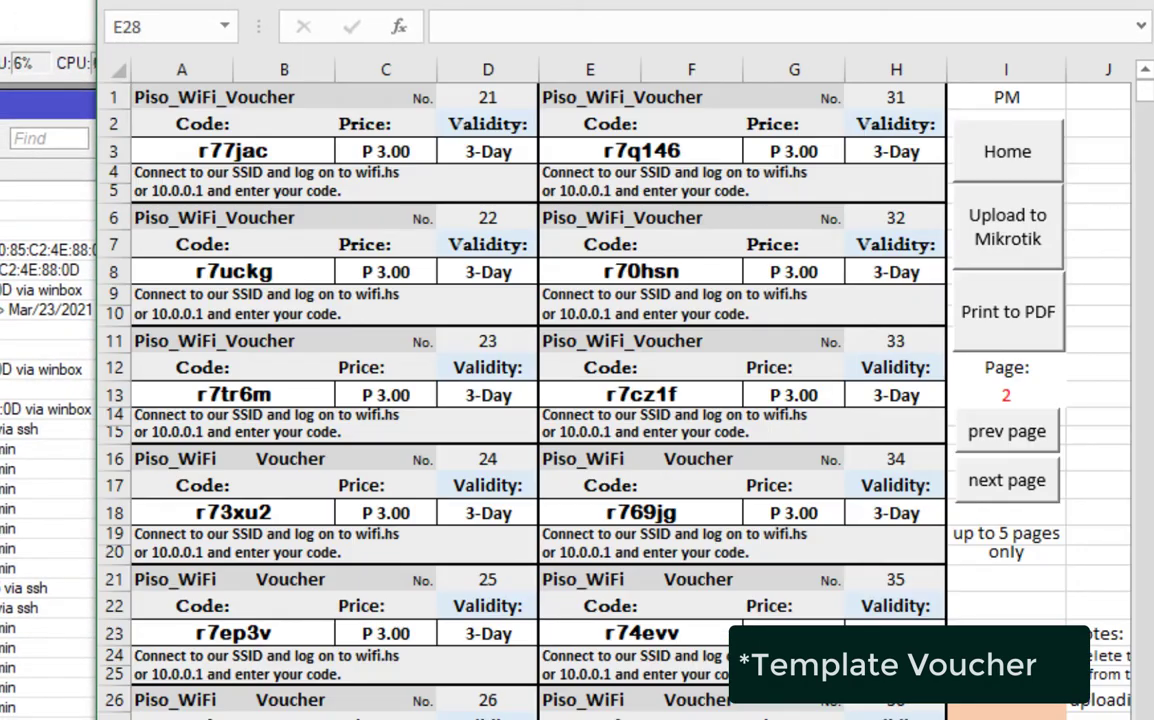
pyautogui.scroll(-5, 540, 400)
pyautogui.scroll(4, 540, 400)
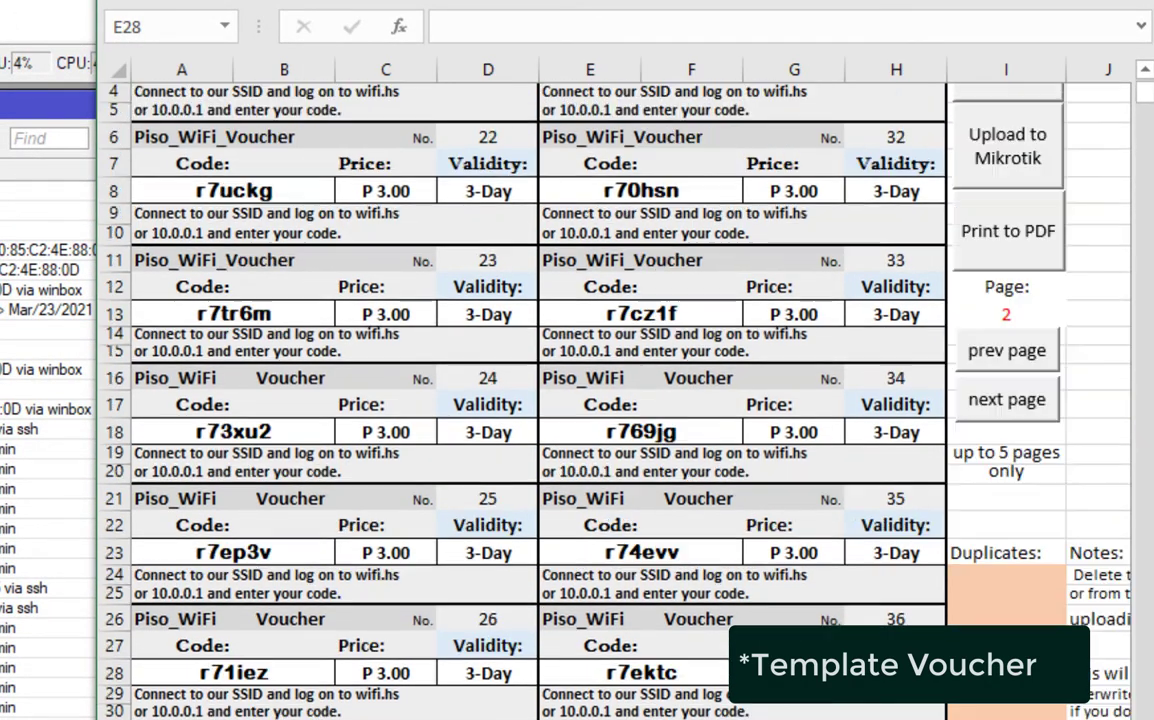
pyautogui.scroll(1, 540, 400)
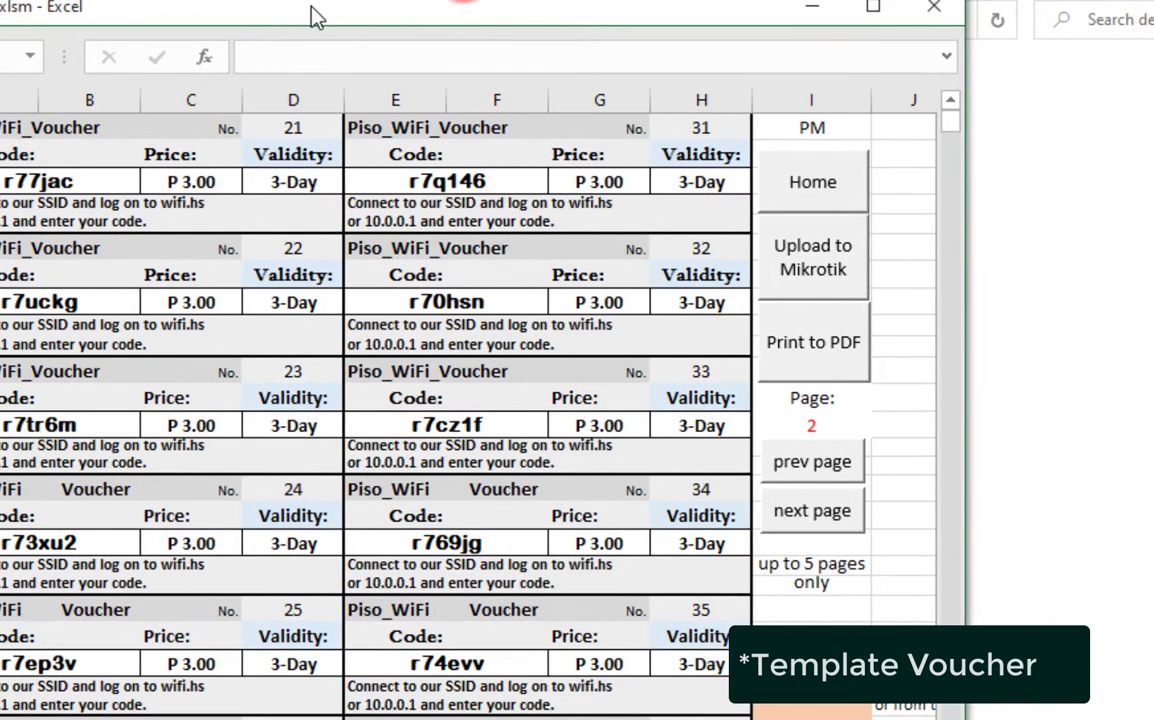
pyautogui.moveTo(971, 338); pyautogui.dragTo(1133, 337)
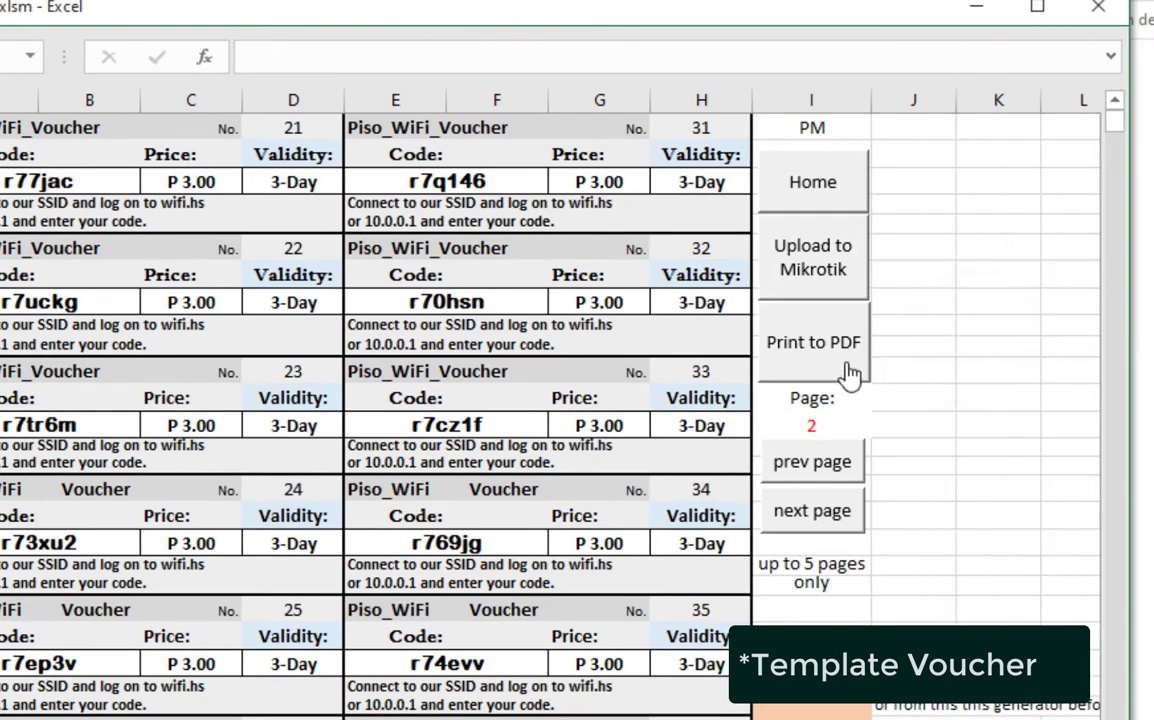
pyautogui.click(814, 381)
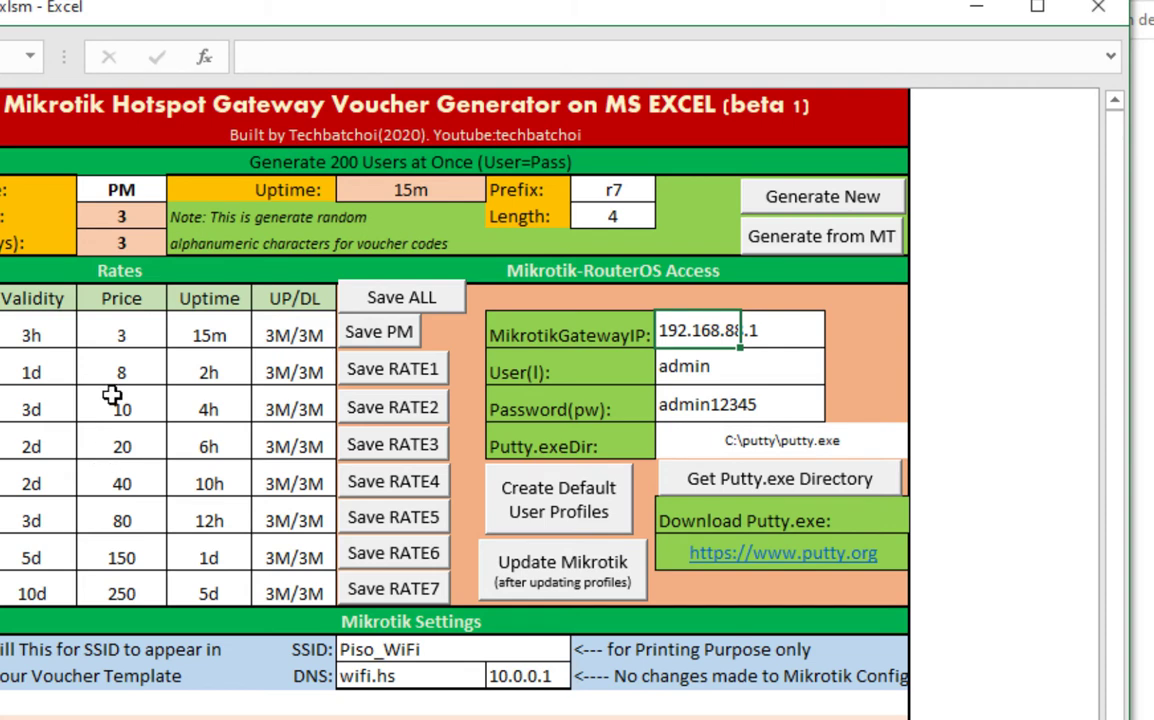
# Choose RATE6 in the User Profile dropdown.
pyautogui.click(148, 190)
pyautogui.click(177, 190)
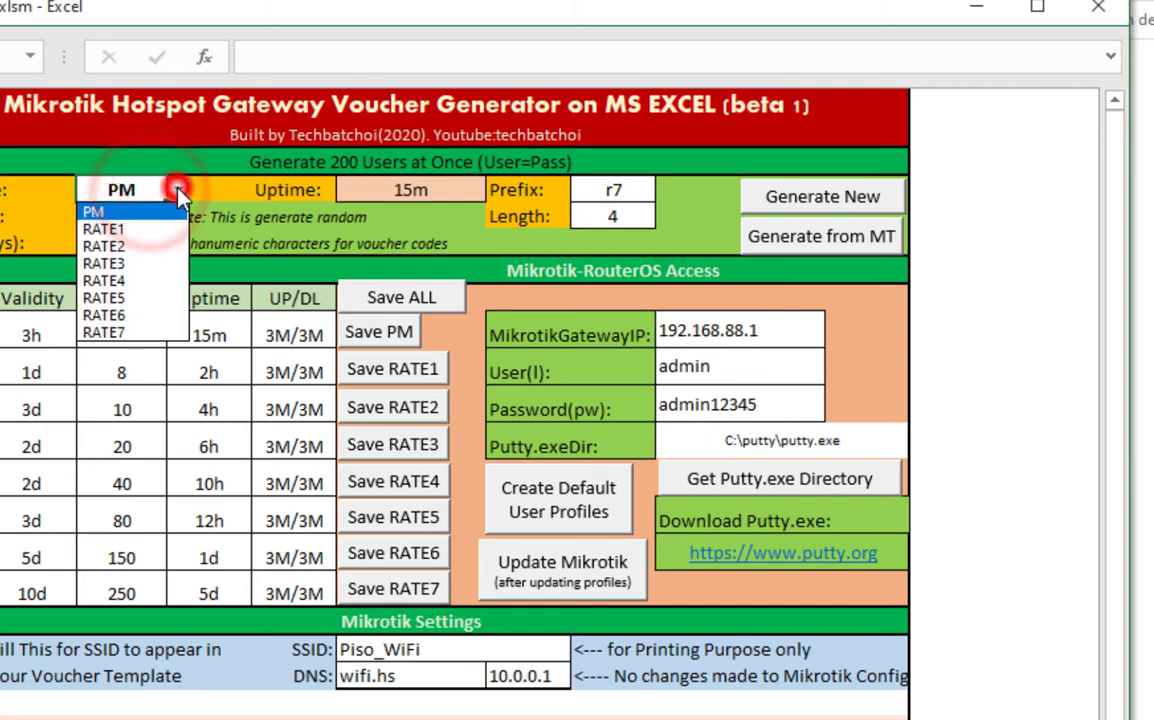
pyautogui.click(114, 332)
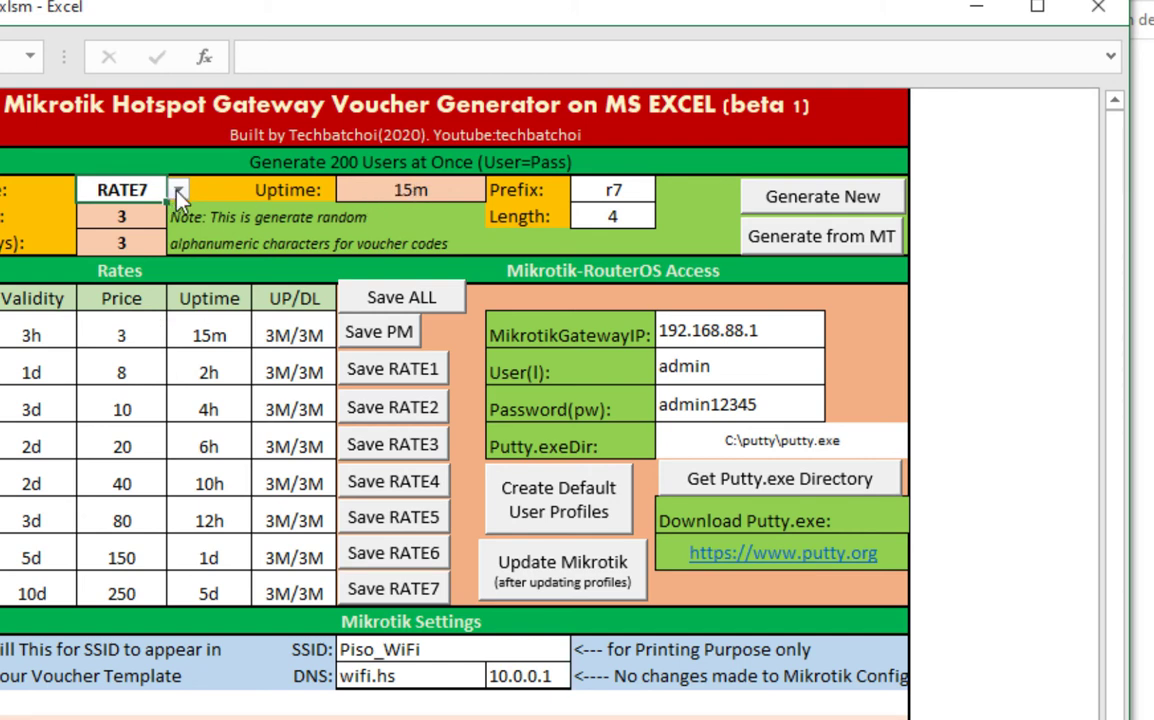
pyautogui.click(177, 190)
pyautogui.click(104, 324)
pyautogui.click(103, 315)
# Change RATE6's uptime to 2d, save the rate, and send it to the router.
pyautogui.click(212, 561)
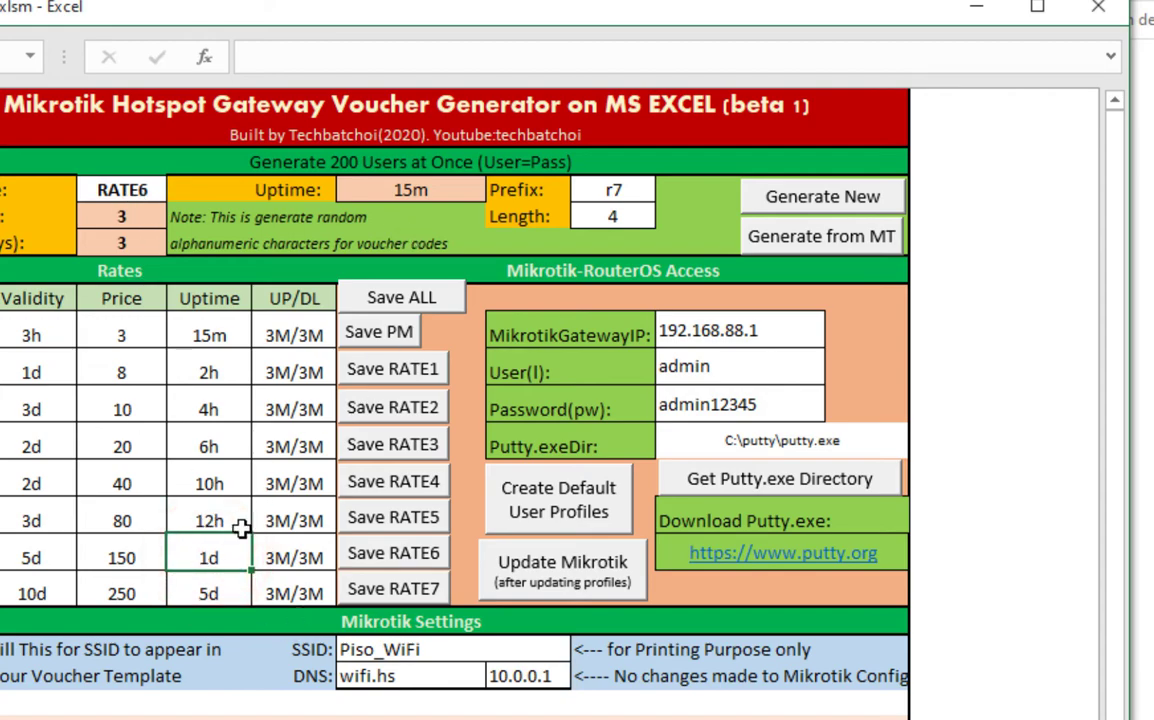
pyautogui.click(208, 553)
pyautogui.press('BackSpace')
pyautogui.write('2')
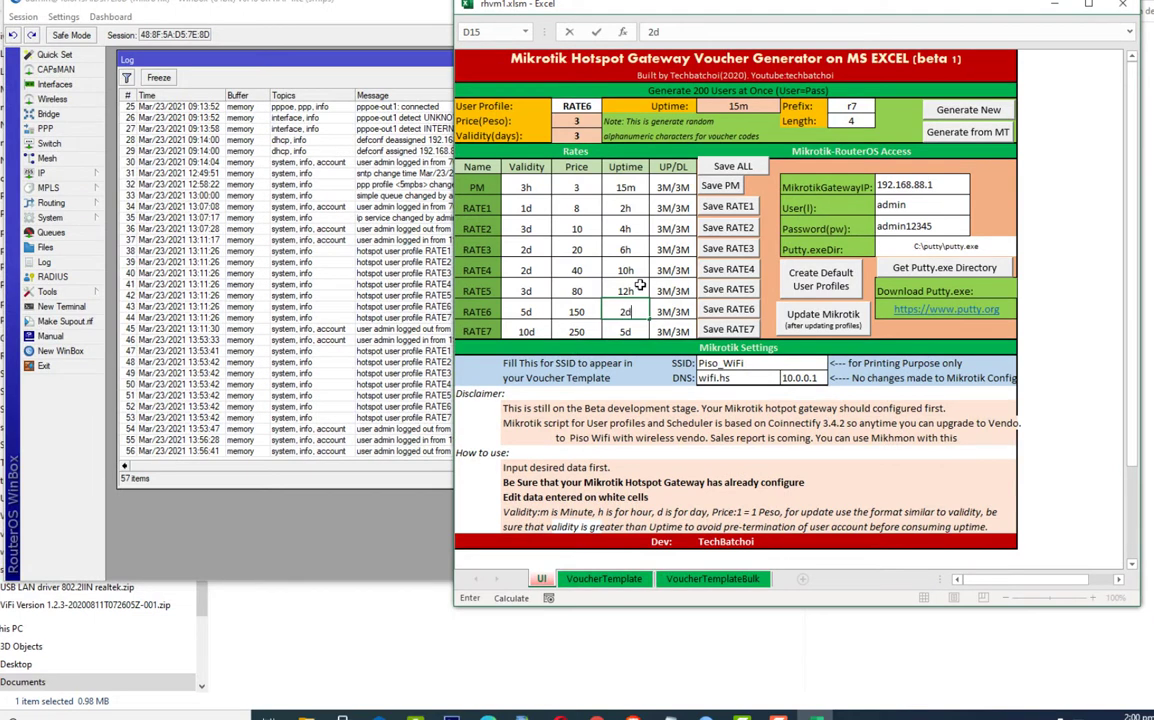
pyautogui.click(657, 309)
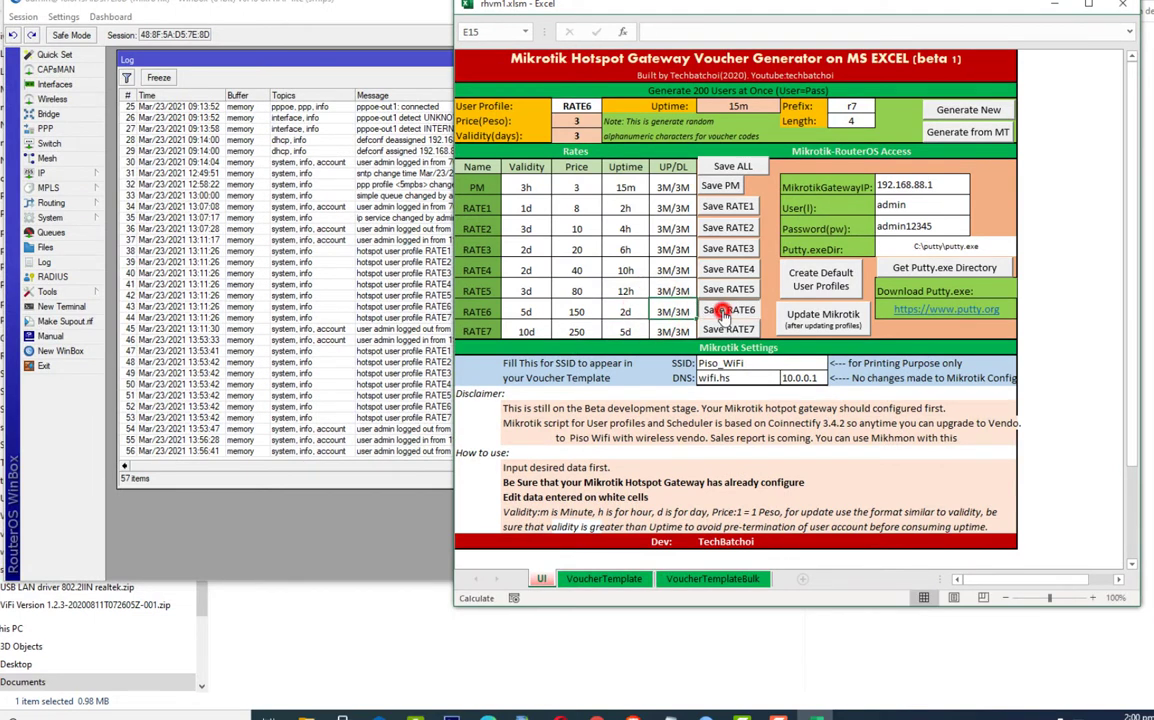
pyautogui.click(718, 312)
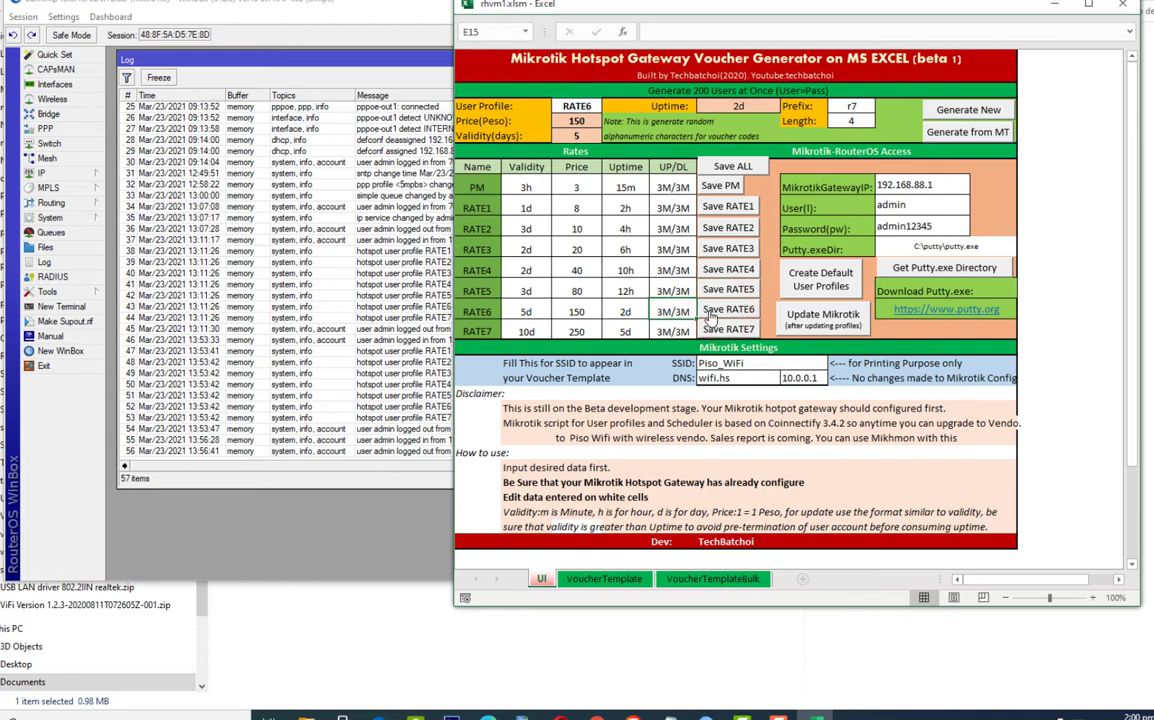
pyautogui.click(822, 316)
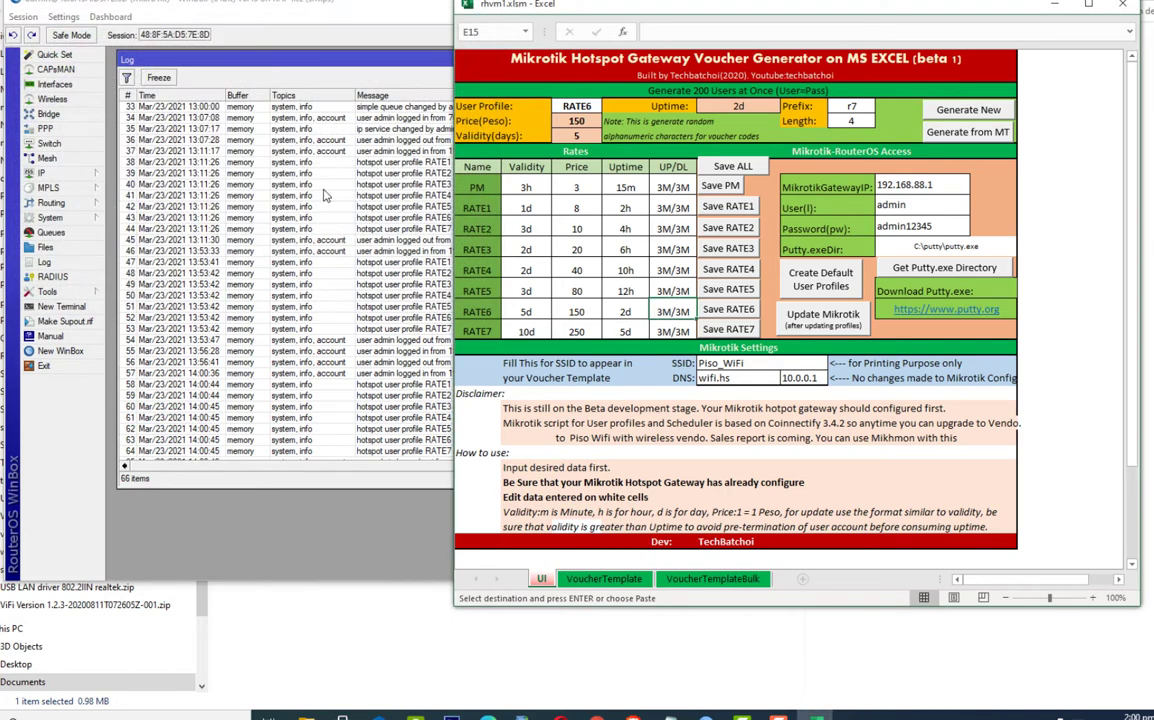
pyautogui.click(340, 62)
pyautogui.moveTo(425, 488); pyautogui.dragTo(487, 545)
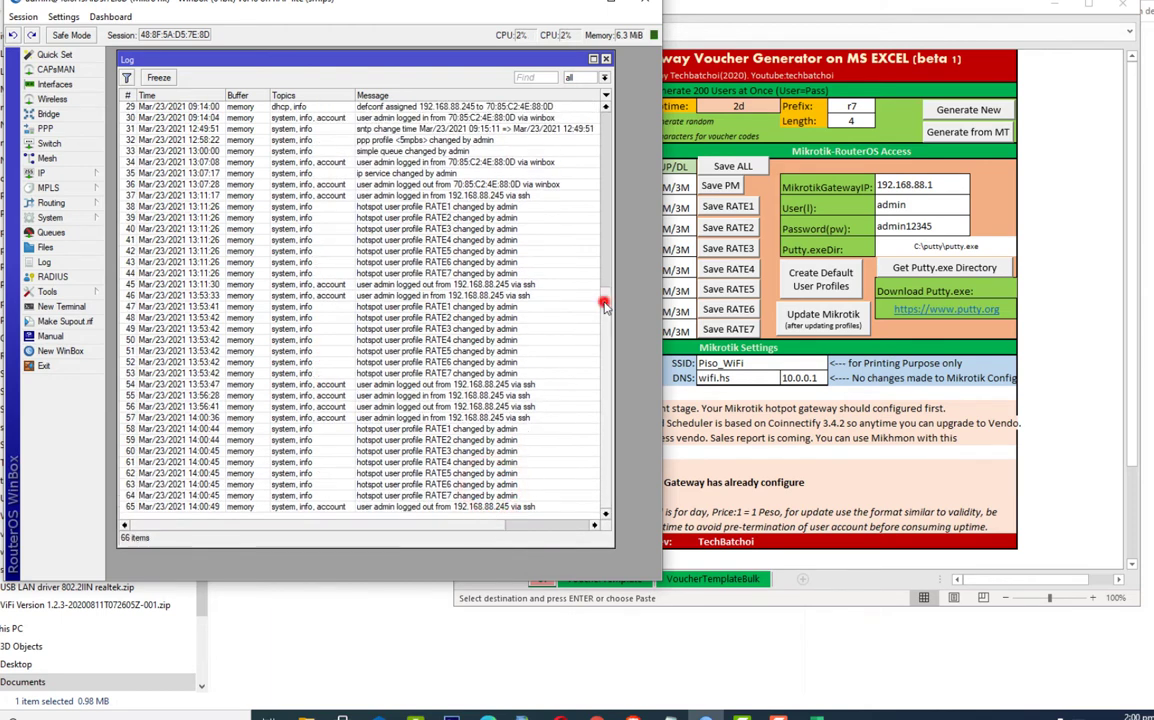
pyautogui.moveTo(604, 304); pyautogui.dragTo(610, 291)
pyautogui.click(763, 253)
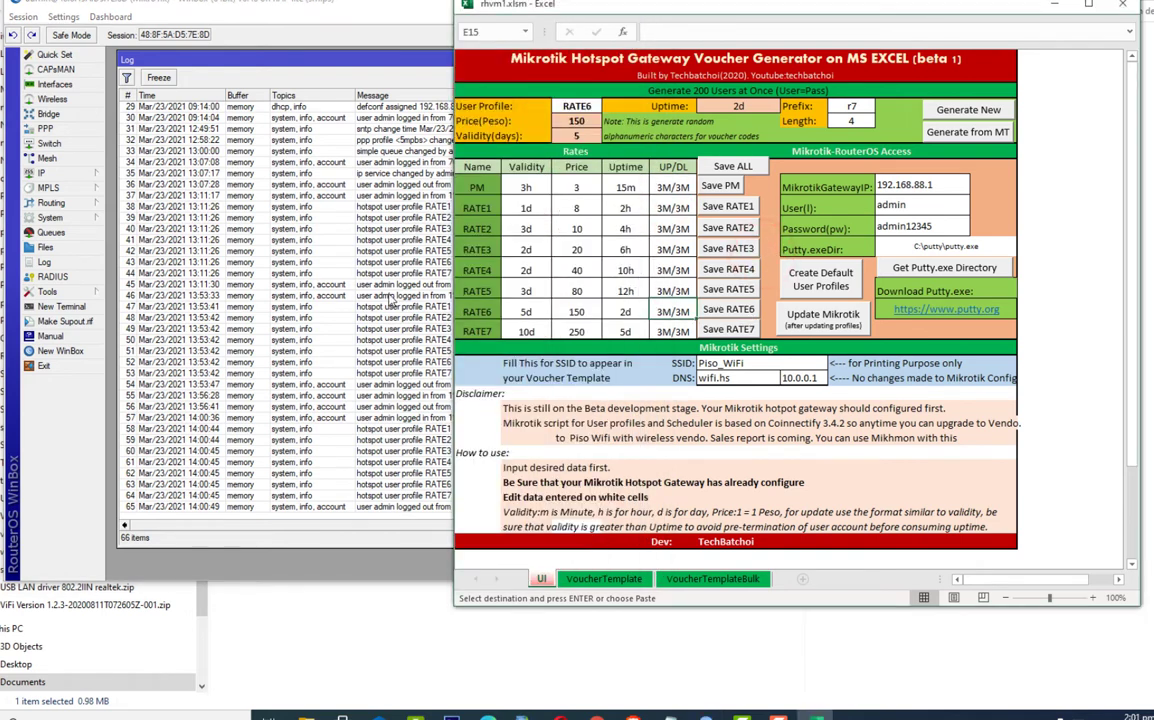
pyautogui.click(65, 172)
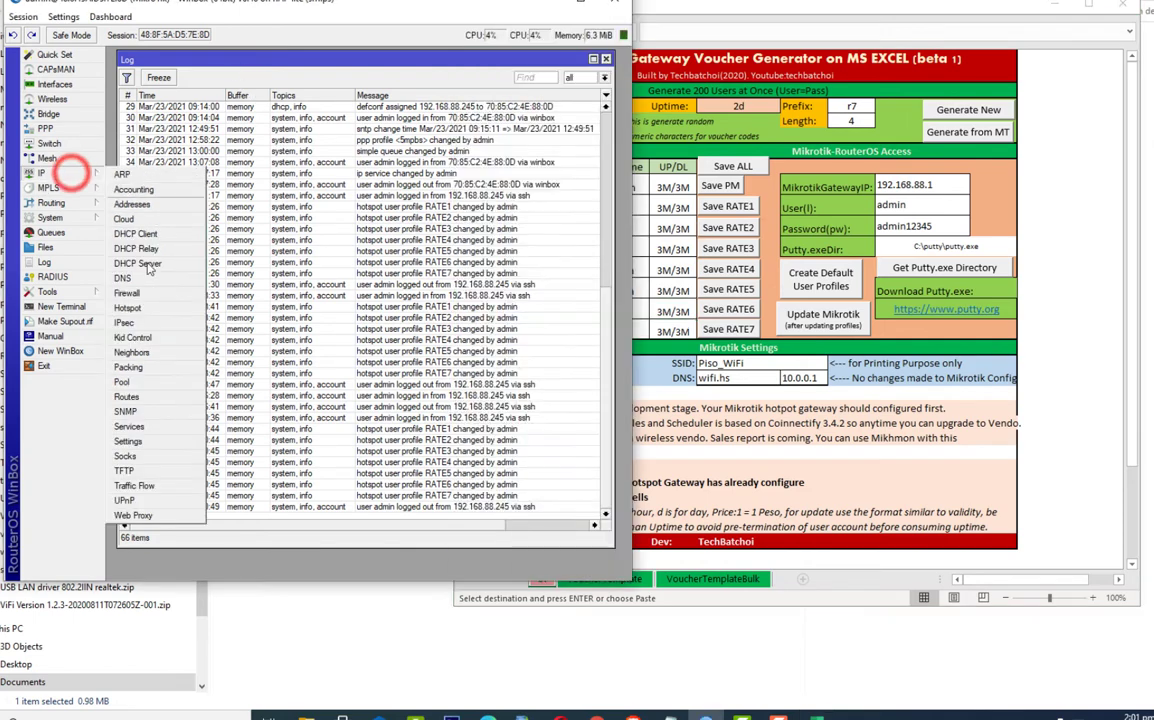
pyautogui.click(142, 308)
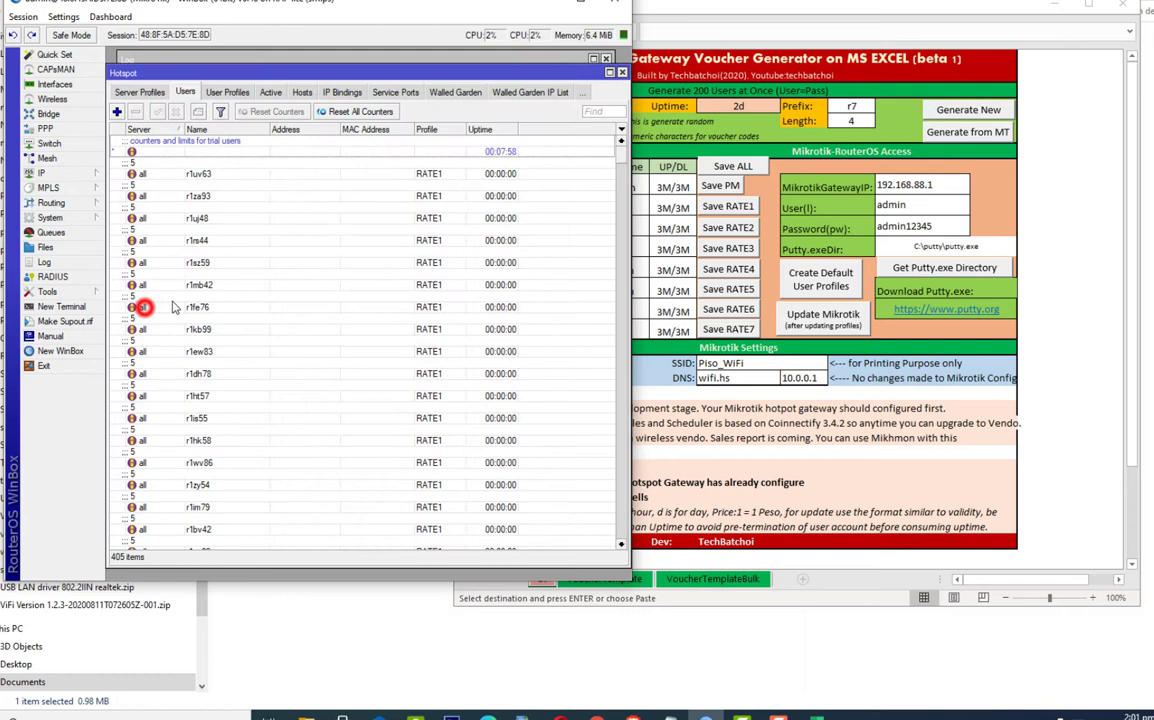
pyautogui.click(228, 91)
pyautogui.doubleClick(143, 207)
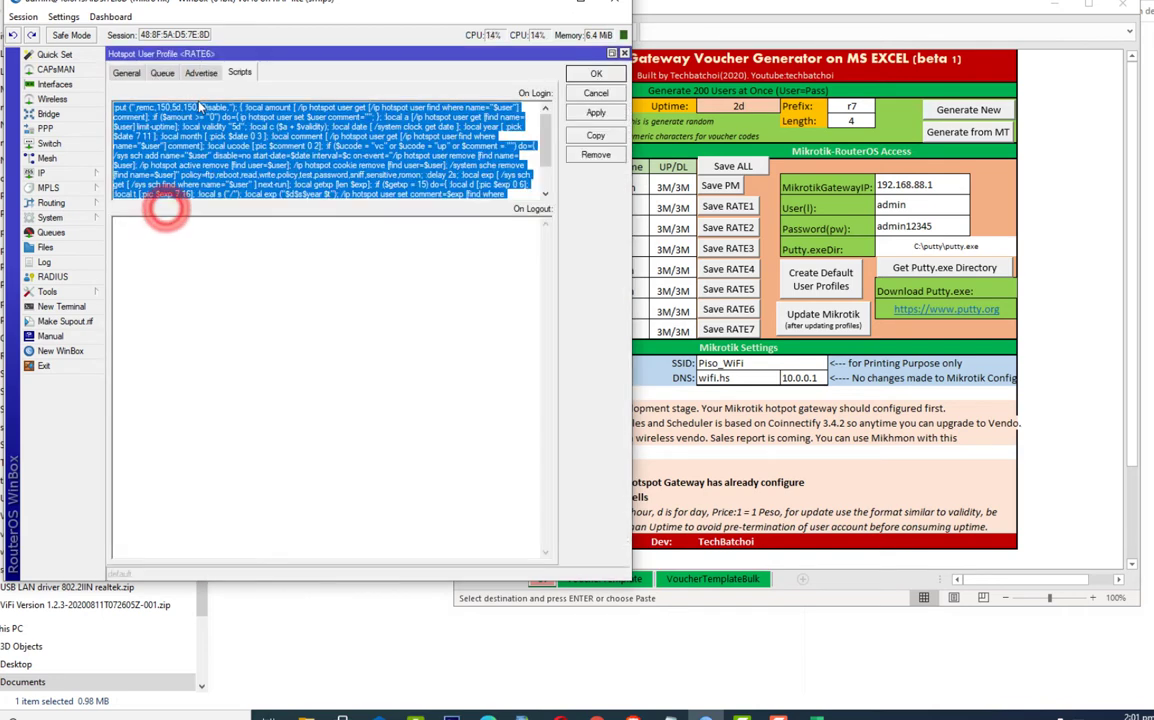
pyautogui.click(177, 107)
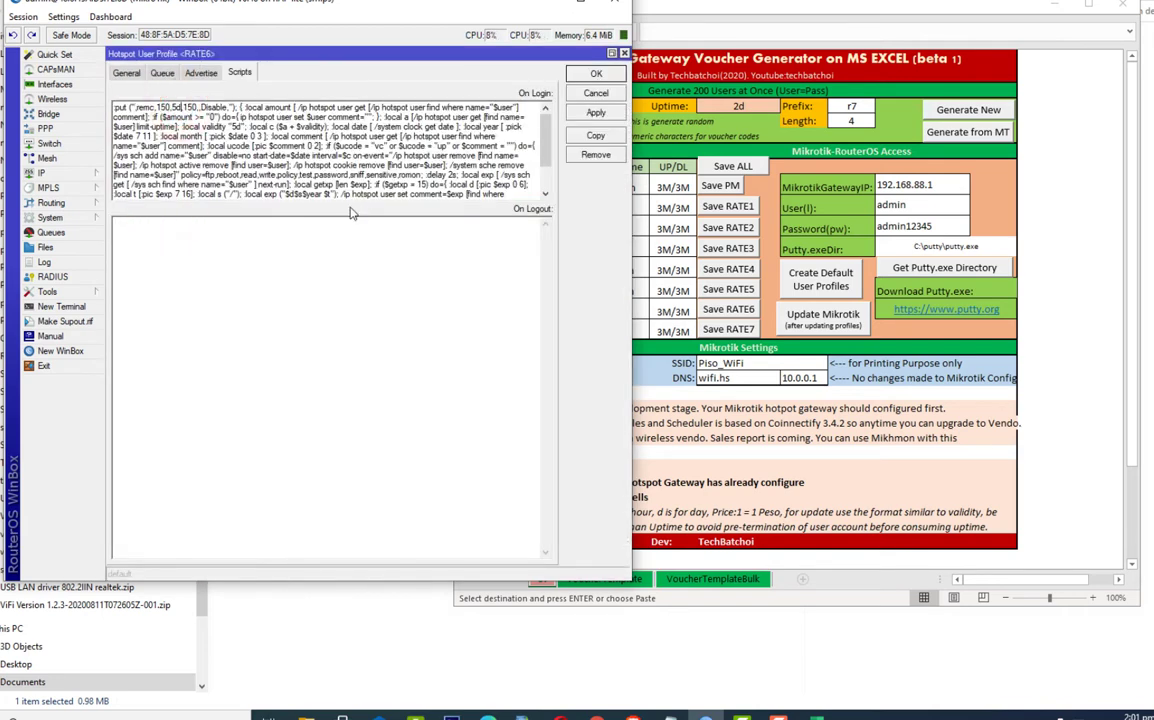
pyautogui.moveTo(405, 5)
pyautogui.mouseDown()
pyautogui.moveTo(603, 358)
pyautogui.moveTo(592, 347)
pyautogui.mouseUp()
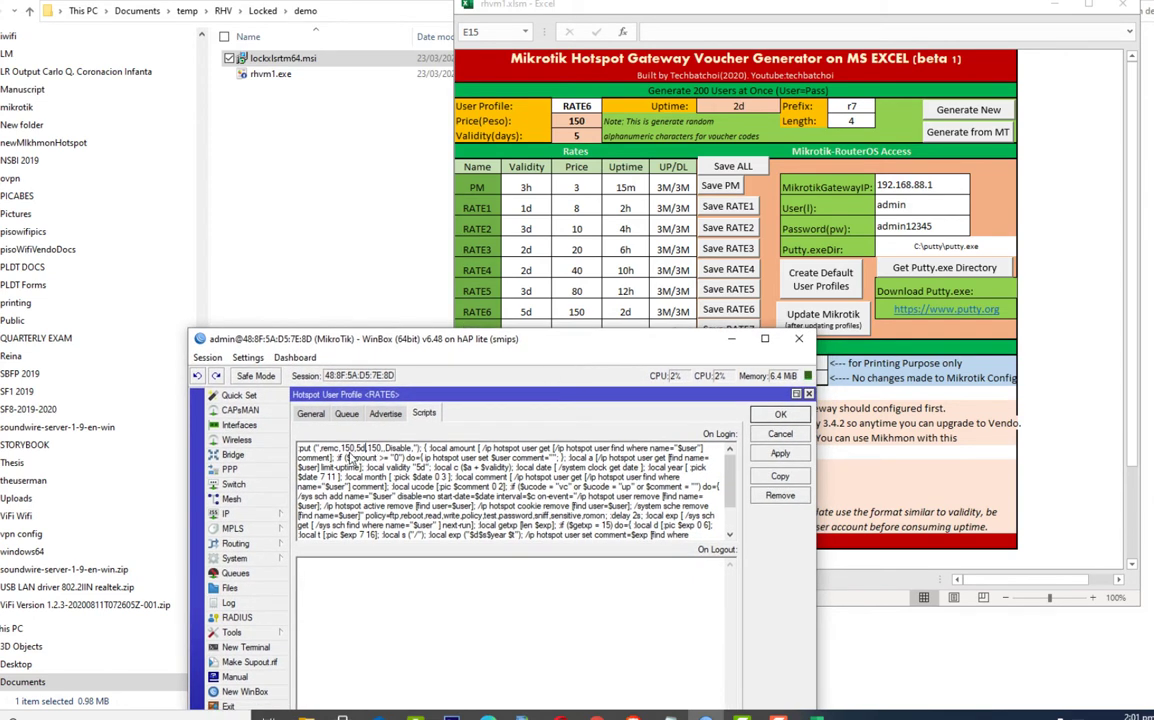
pyautogui.doubleClick(350, 448)
pyautogui.scroll(-2, 546, 468)
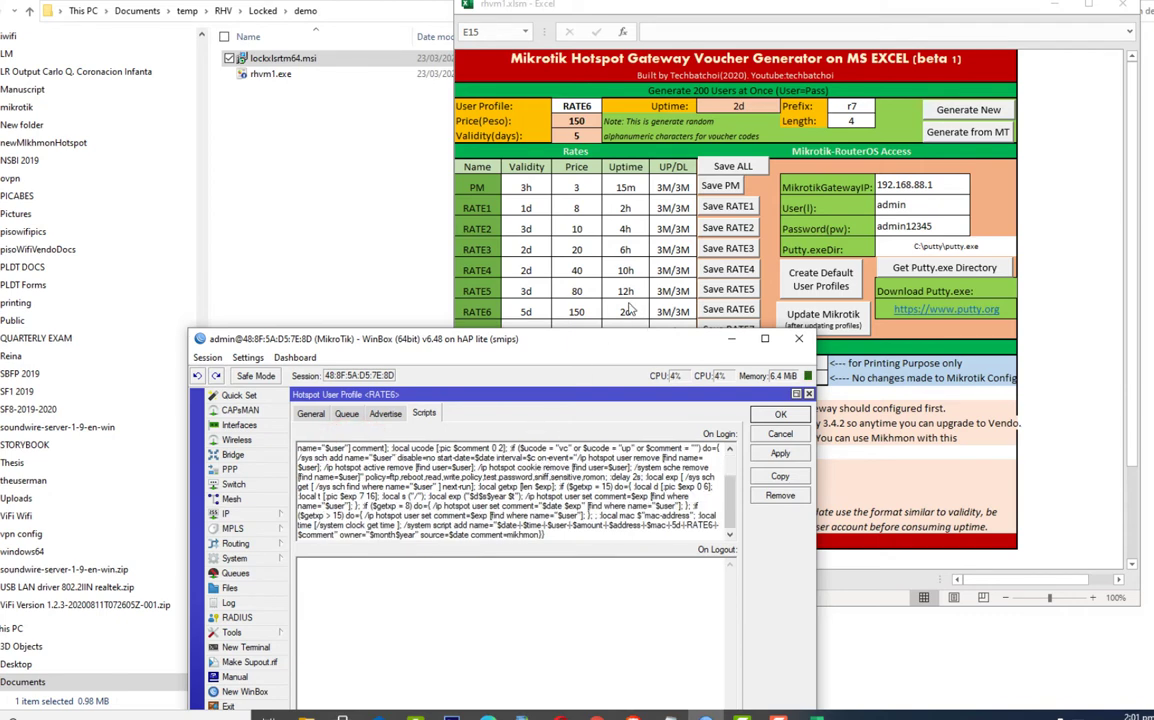
pyautogui.scroll(2, 440, 449)
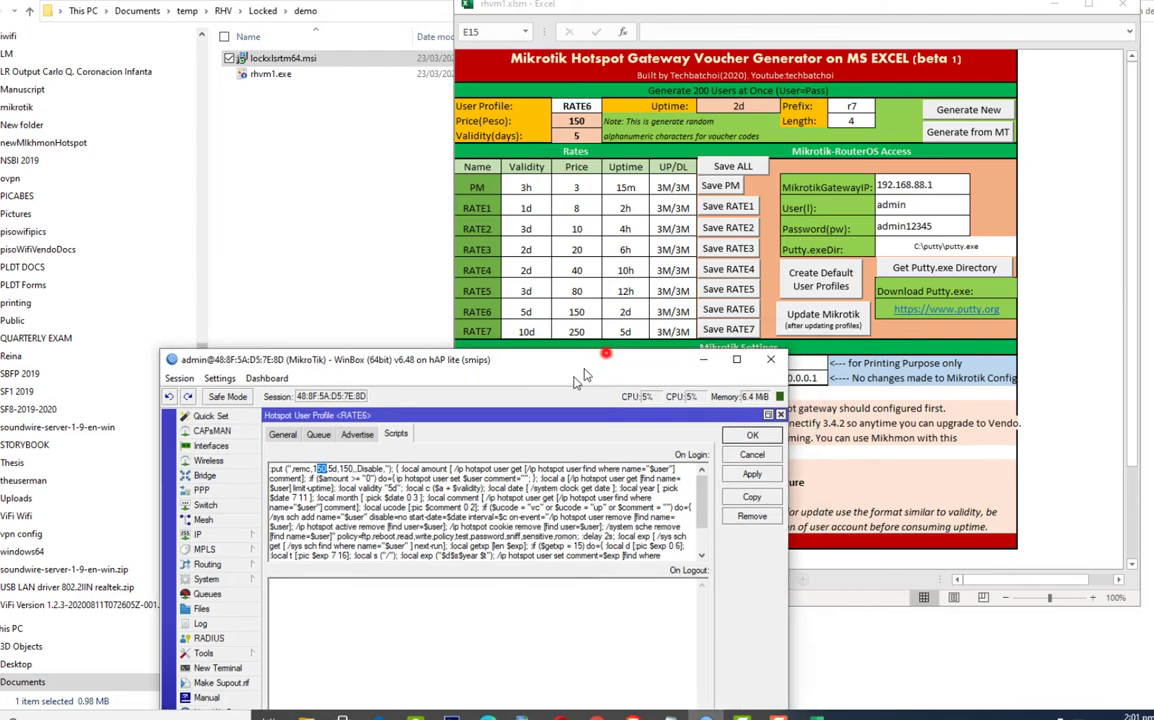
pyautogui.moveTo(585, 341); pyautogui.dragTo(546, 370)
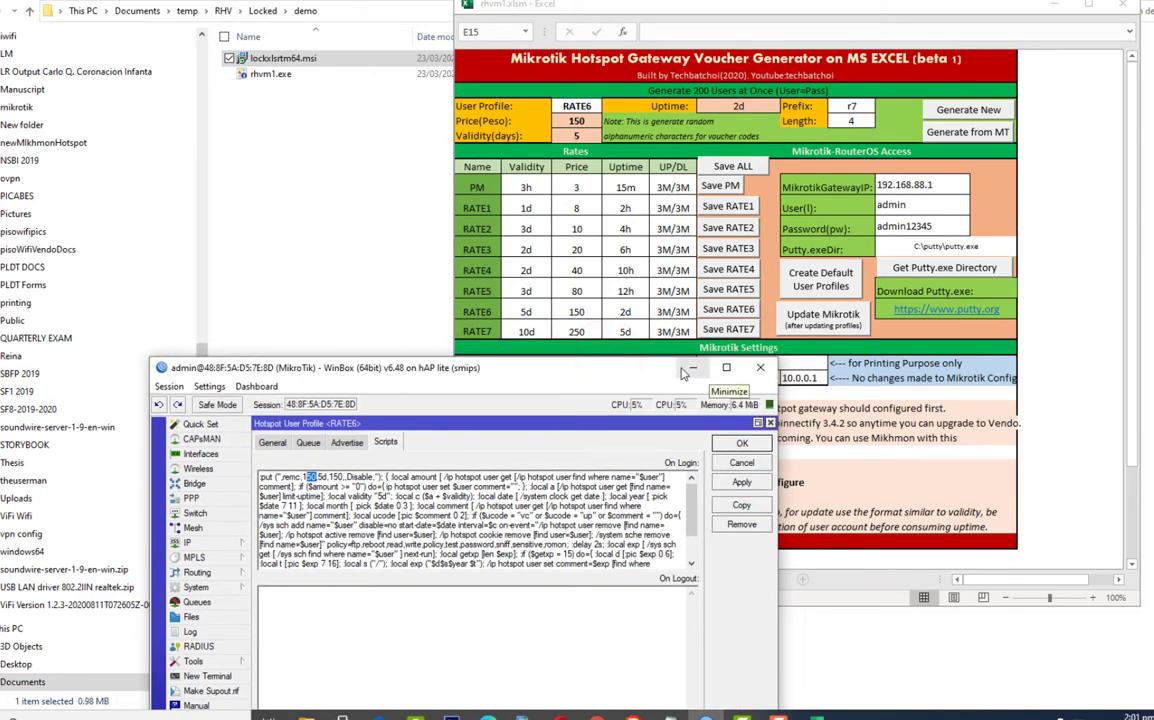
pyautogui.moveTo(640, 367); pyautogui.dragTo(515, 203)
pyautogui.click(624, 301)
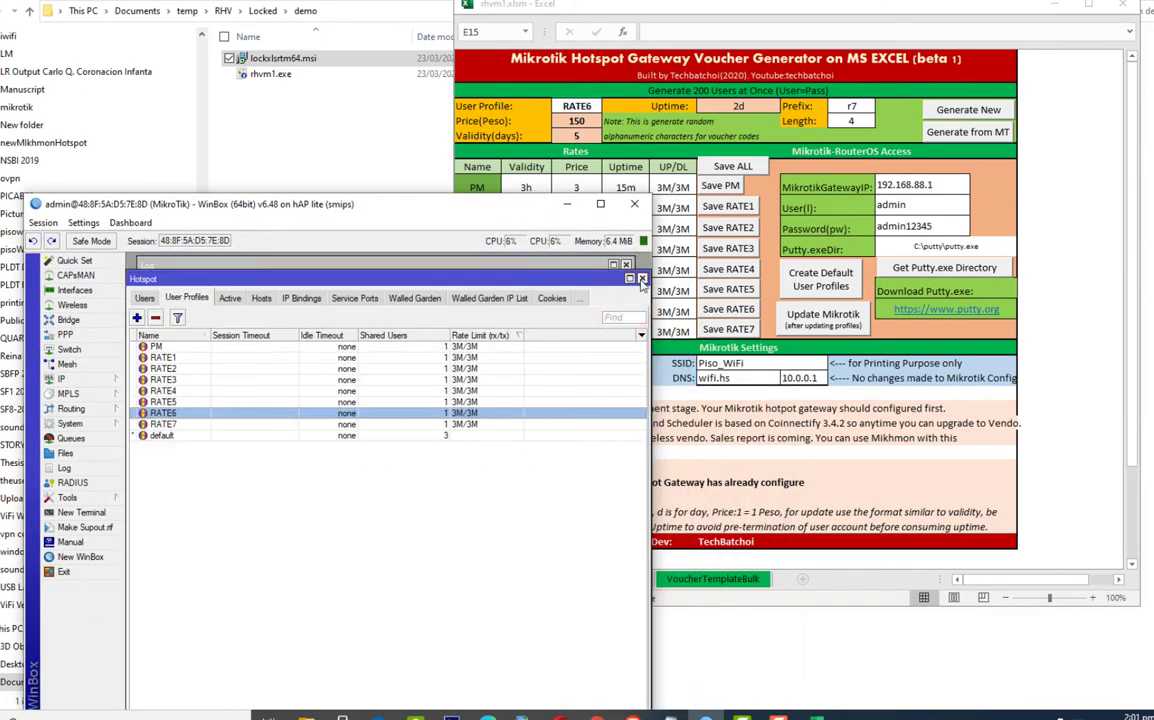
pyautogui.click(642, 280)
pyautogui.moveTo(457, 206); pyautogui.dragTo(418, 9)
pyautogui.moveTo(425, 590); pyautogui.dragTo(430, 648)
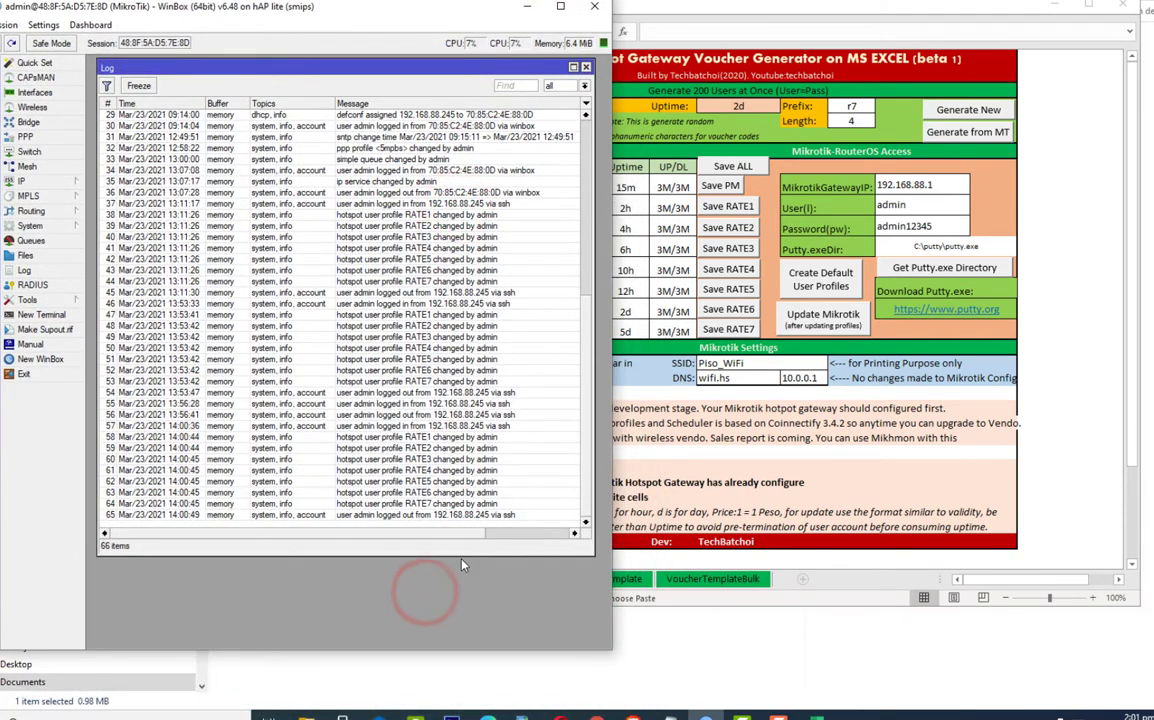
pyautogui.moveTo(462, 556); pyautogui.dragTo(460, 638)
# Set the voucher prefix in H4 to r6 and generate a new voucher batch.
pyautogui.click(870, 68)
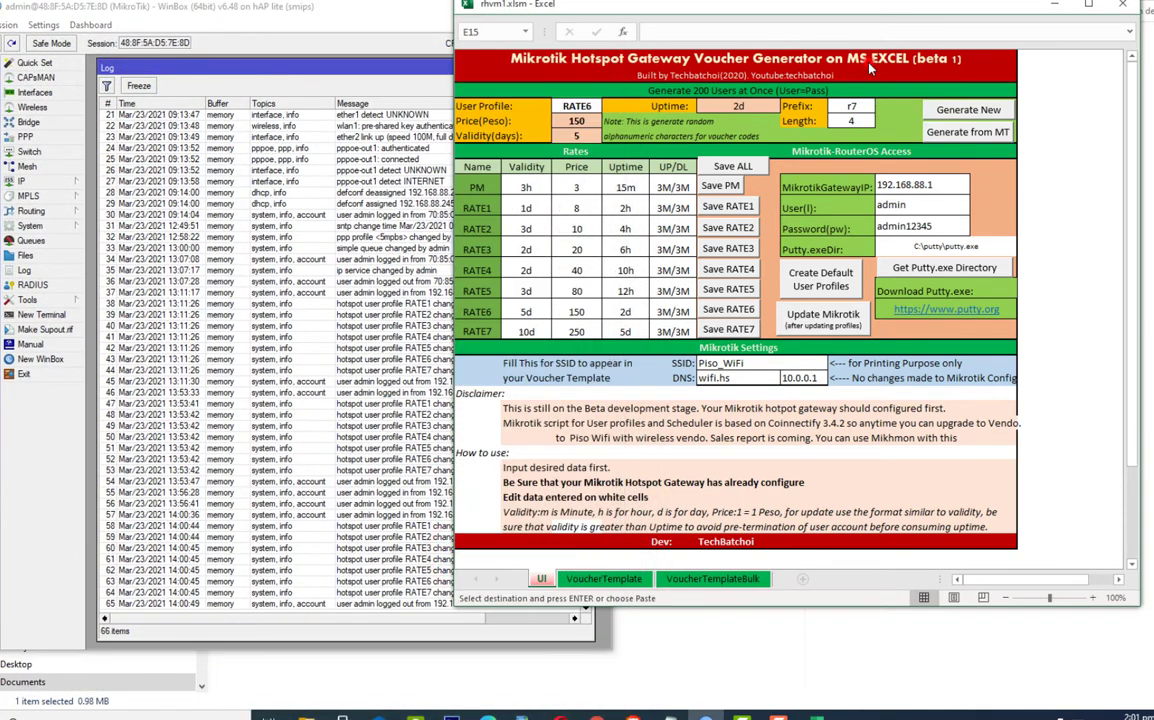
pyautogui.click(596, 106)
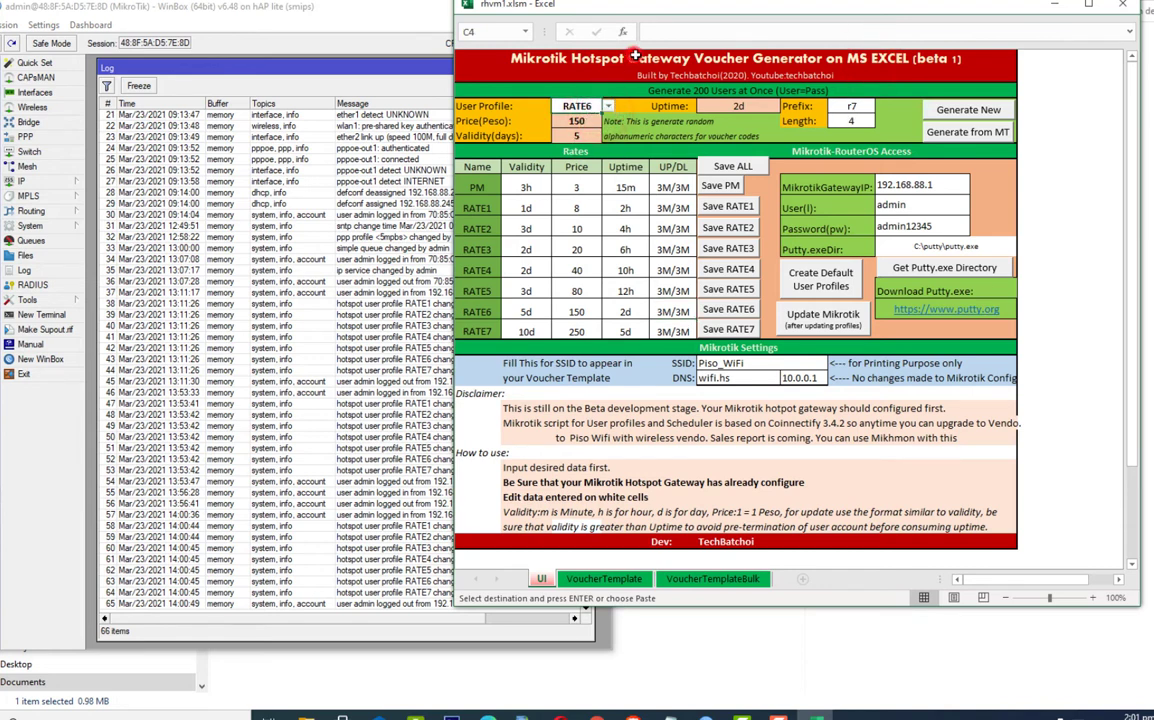
pyautogui.click(861, 108)
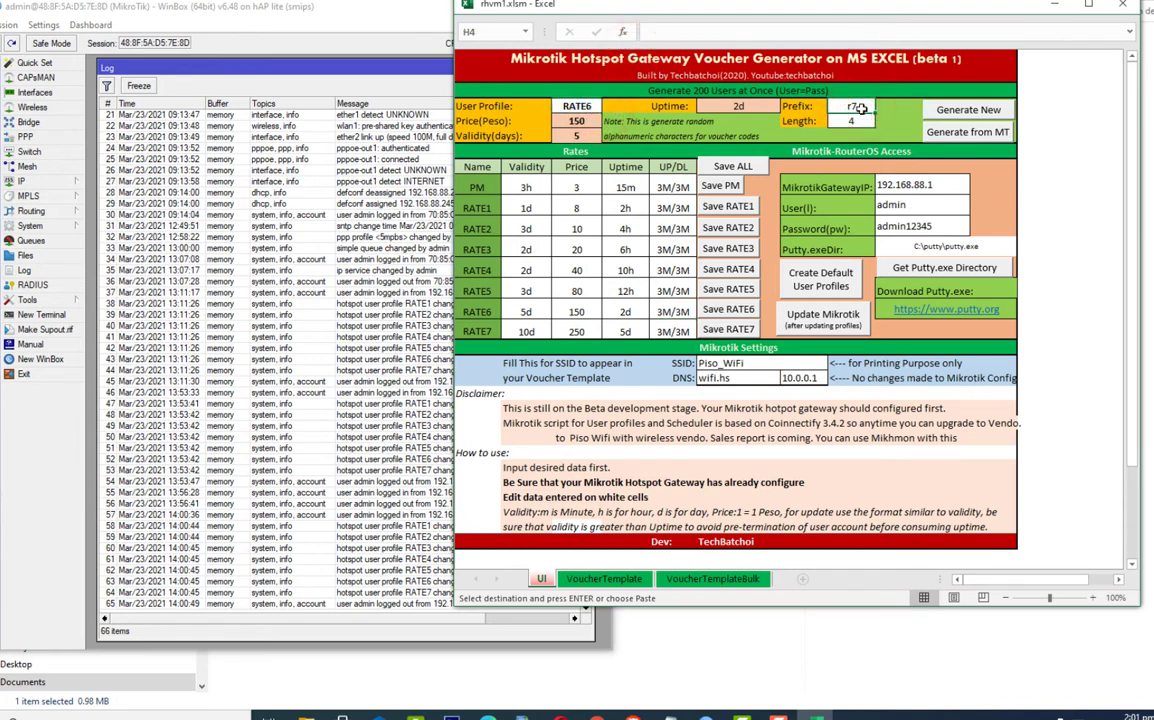
pyautogui.write('r')
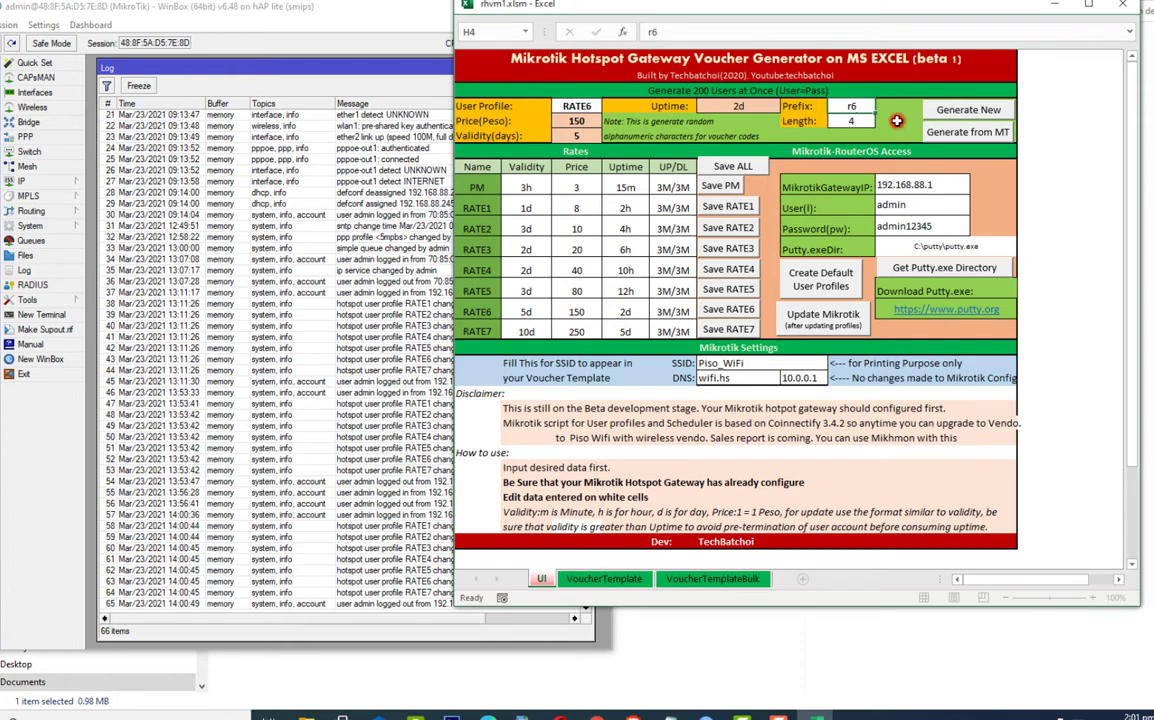
pyautogui.click(897, 118)
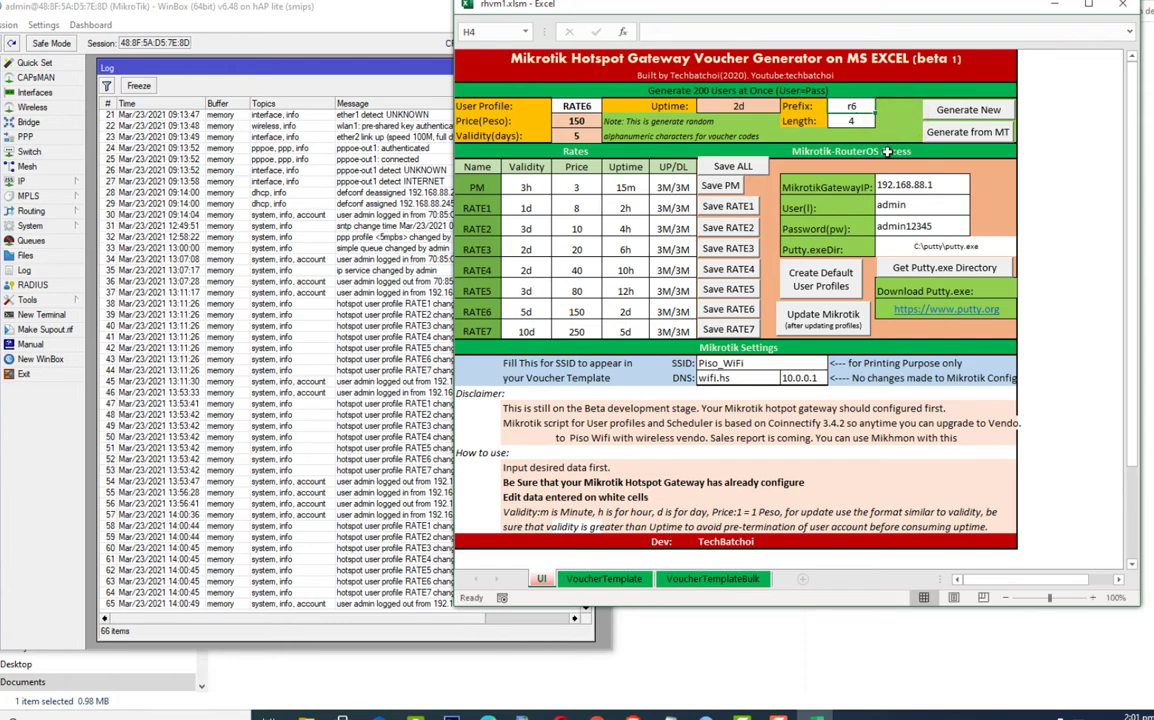
pyautogui.click(963, 116)
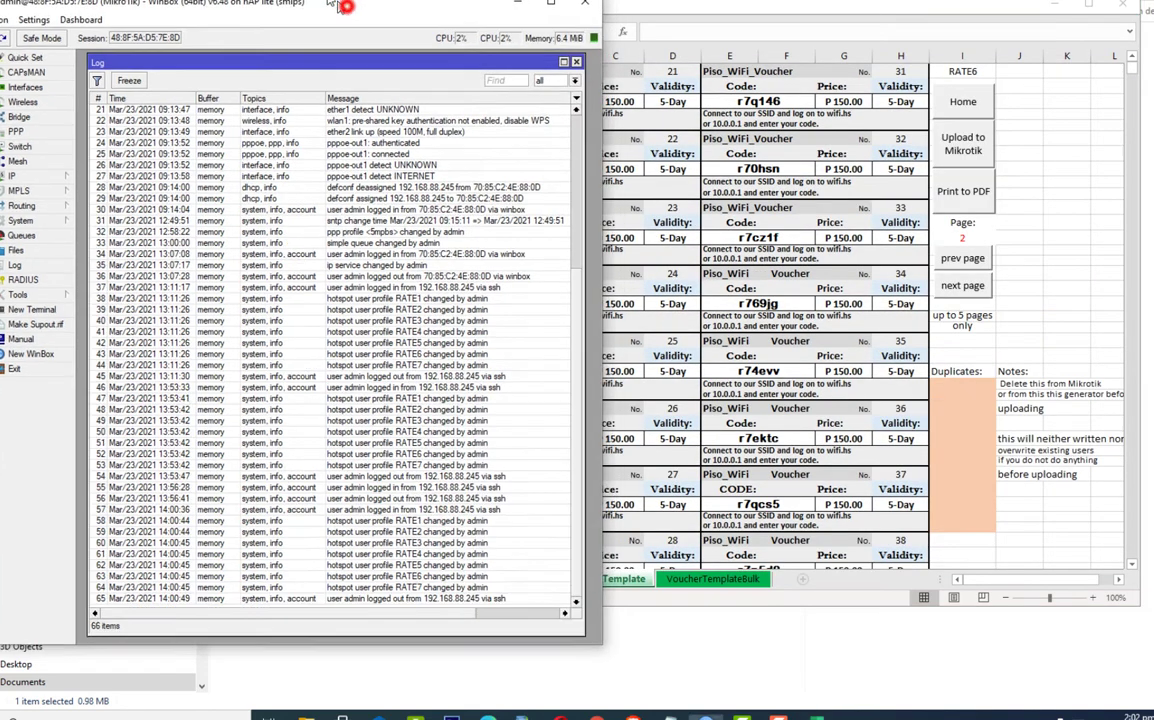
# Upload the generated r6 vouchers to the MikroTik and check the router log.
pyautogui.moveTo(348, 5); pyautogui.dragTo(321, 0)
pyautogui.moveTo(637, 10); pyautogui.dragTo(680, 6)
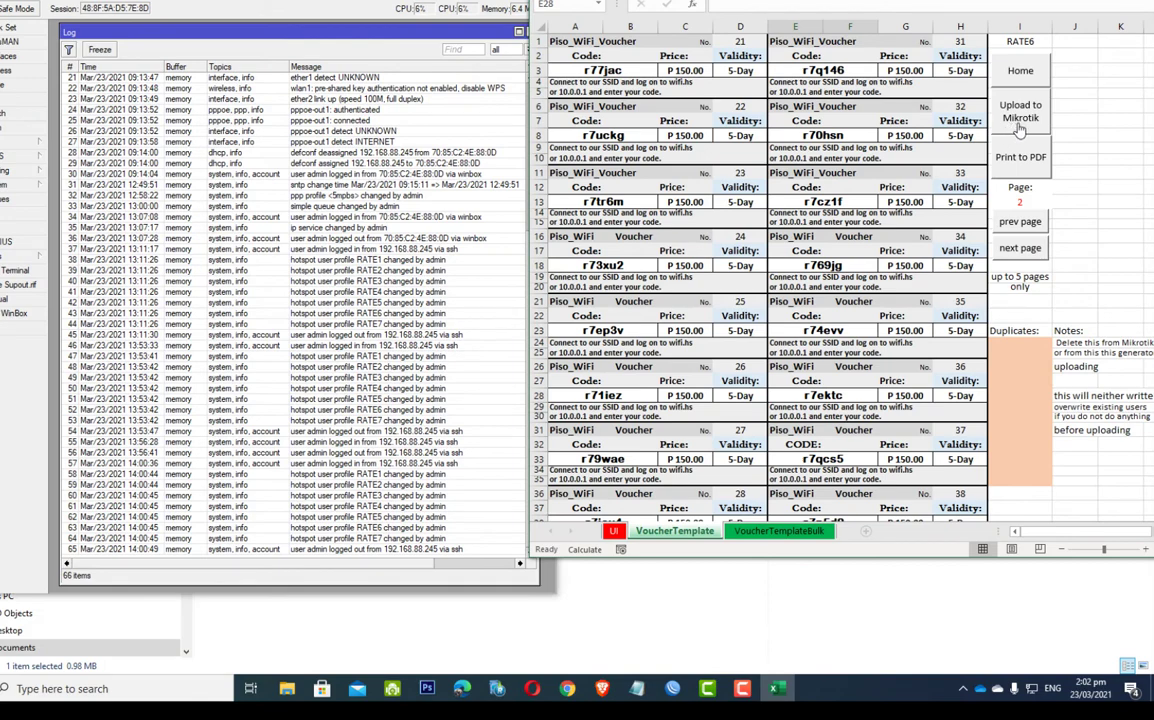
pyautogui.click(1013, 125)
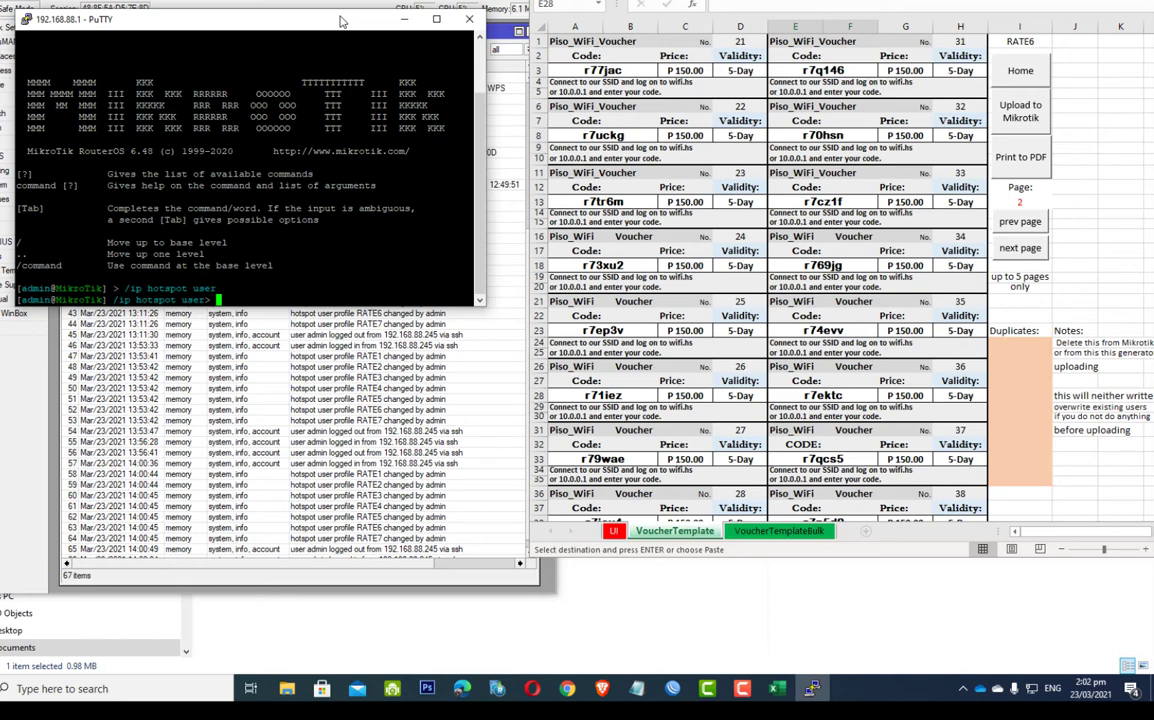
pyautogui.moveTo(340, 20); pyautogui.dragTo(394, 44)
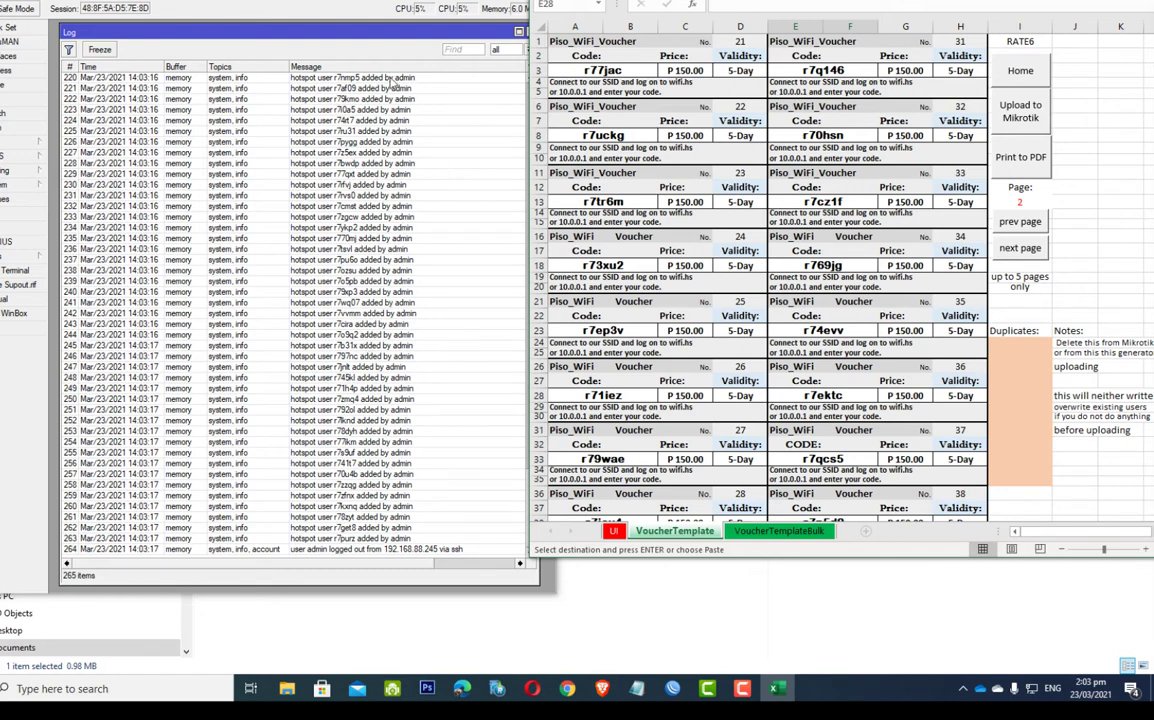
pyautogui.click(440, 430)
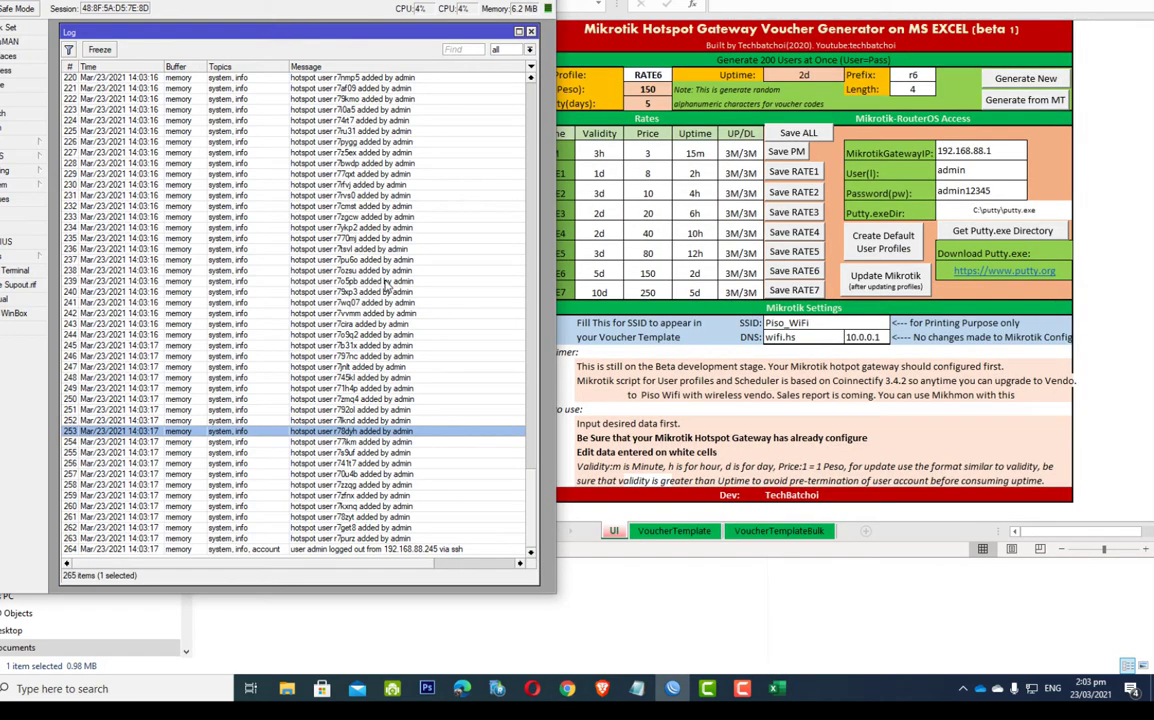
pyautogui.scroll(1, 386, 283)
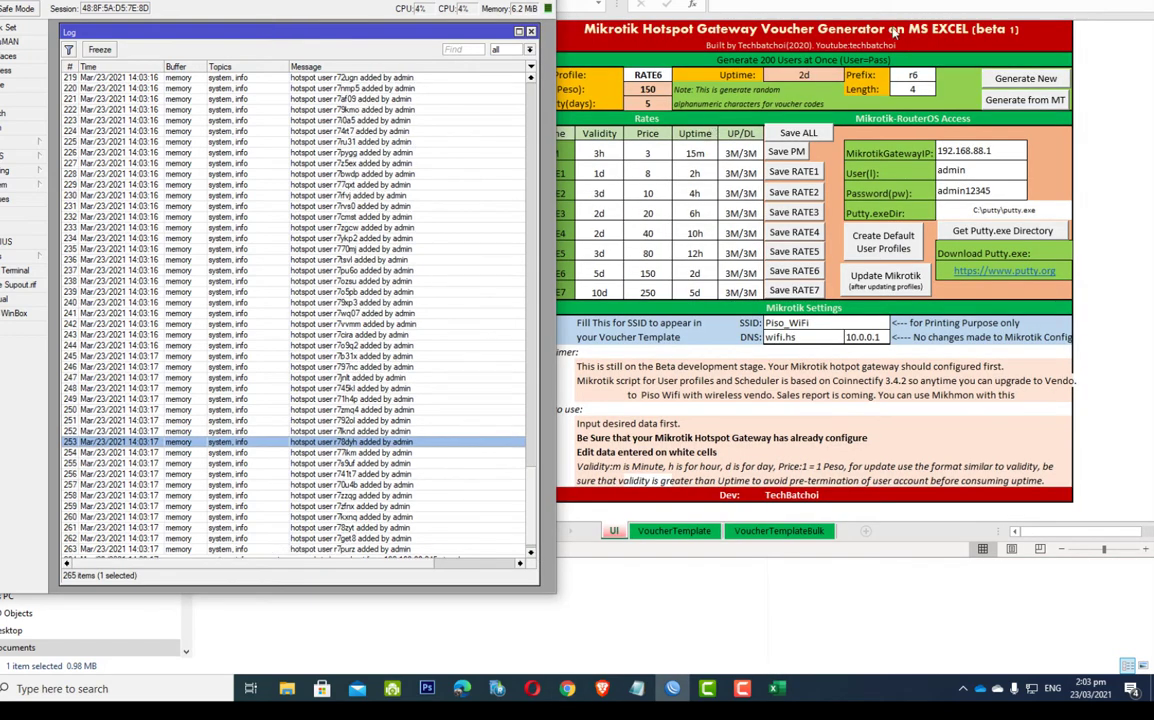
# Back in Excel, select the first voucher code cell and refresh the voucher codes.
pyautogui.click(877, 28)
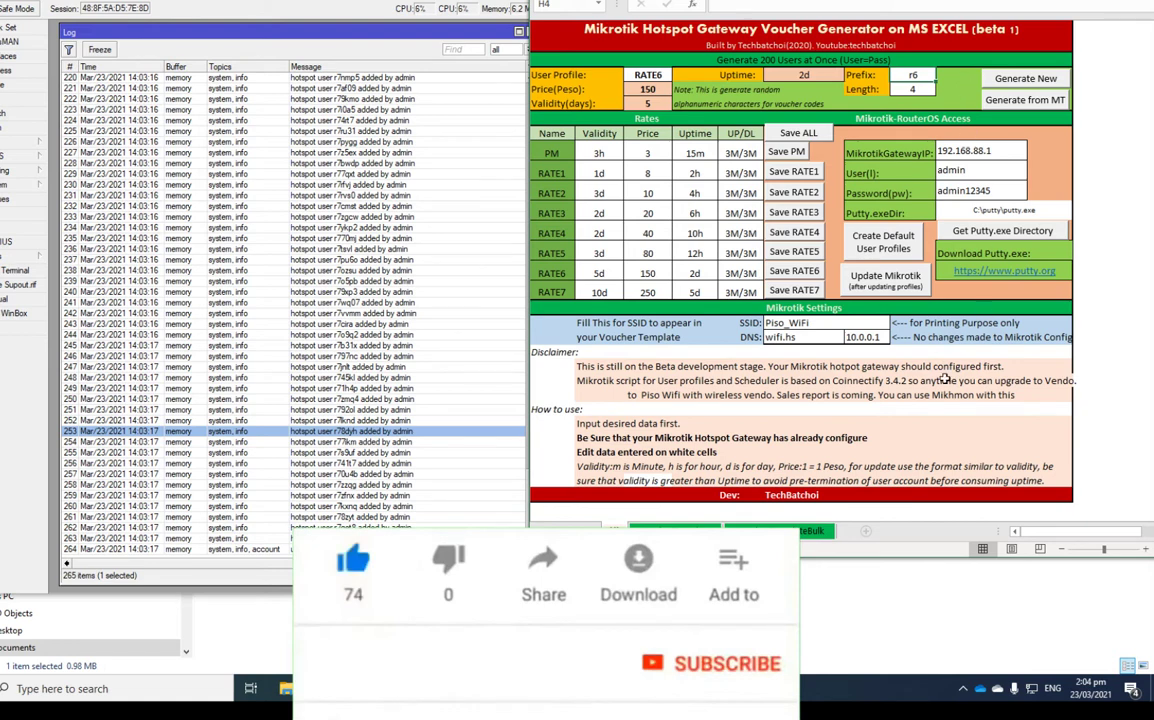
pyautogui.click(855, 79)
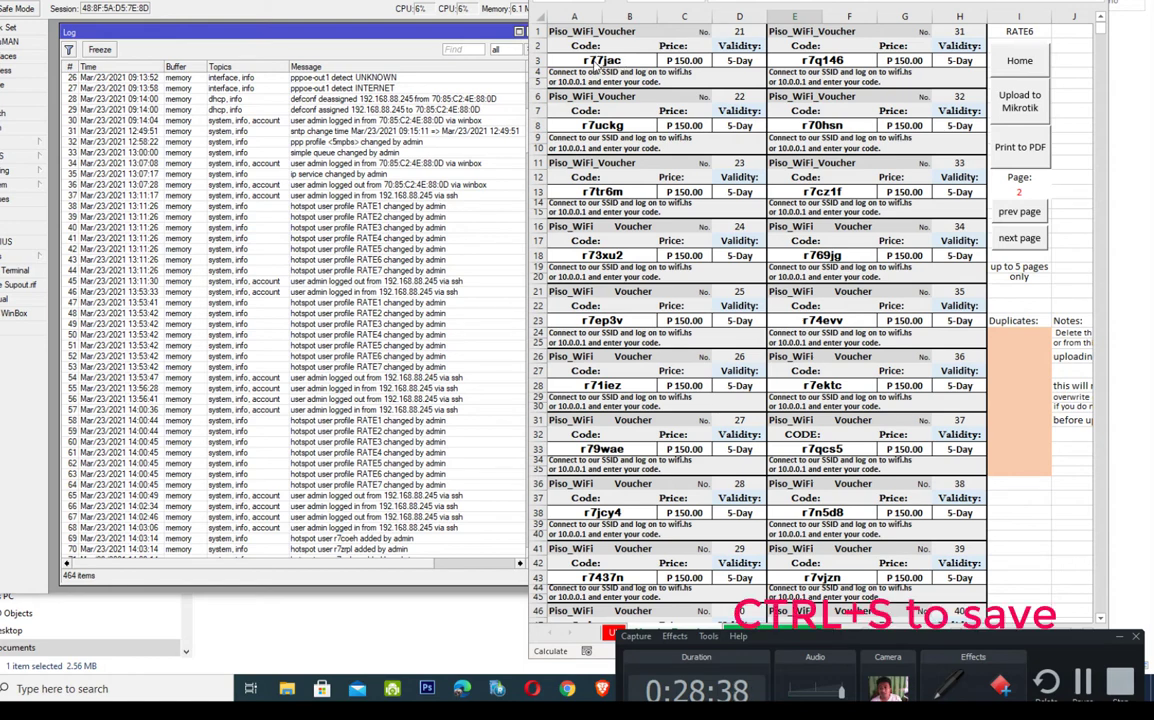
pyautogui.click(592, 60)
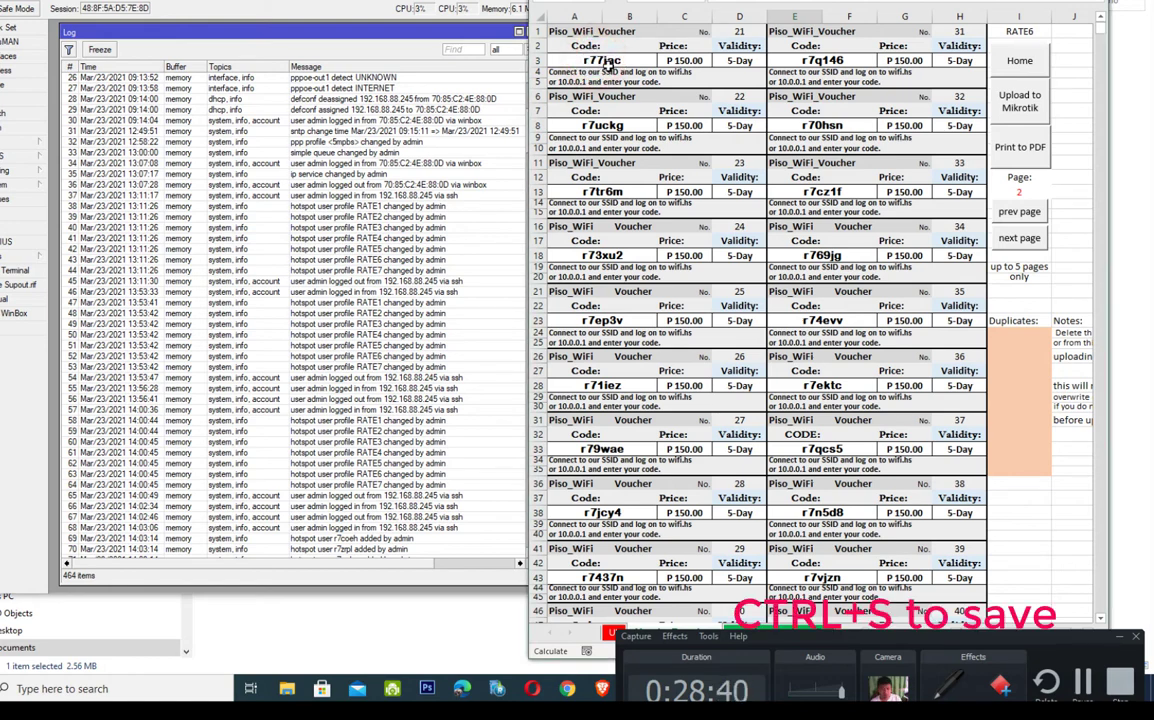
pyautogui.hotkey('ctrl', 's')
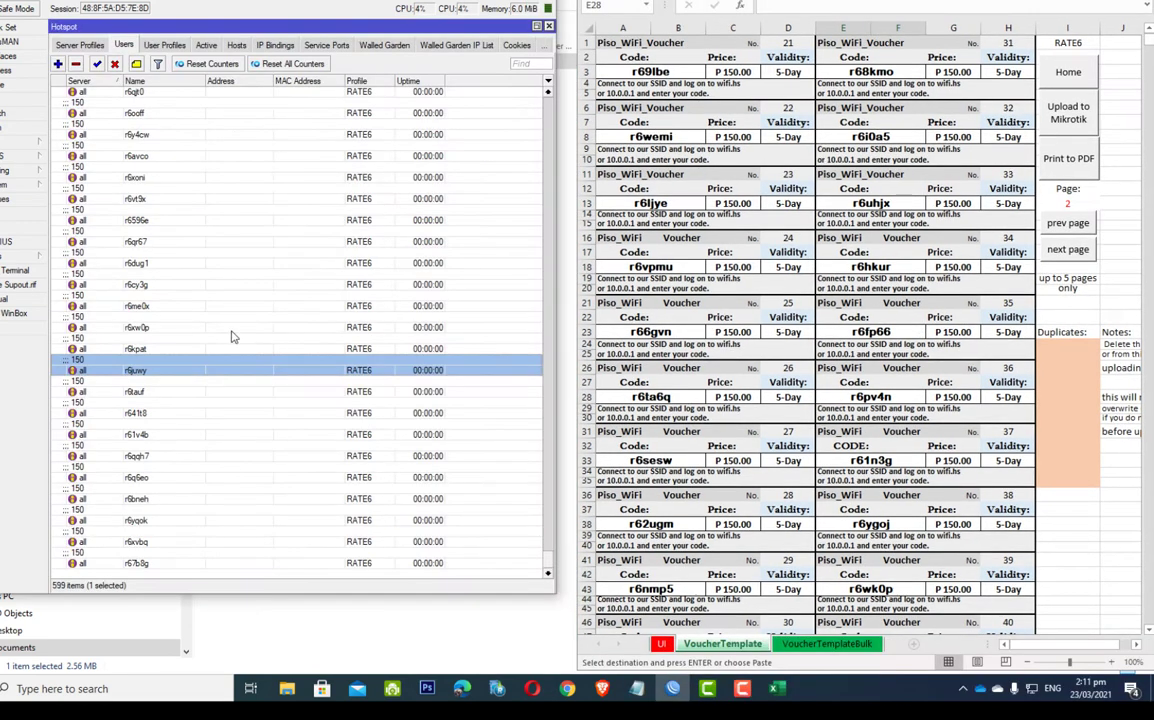
pyautogui.click(222, 394)
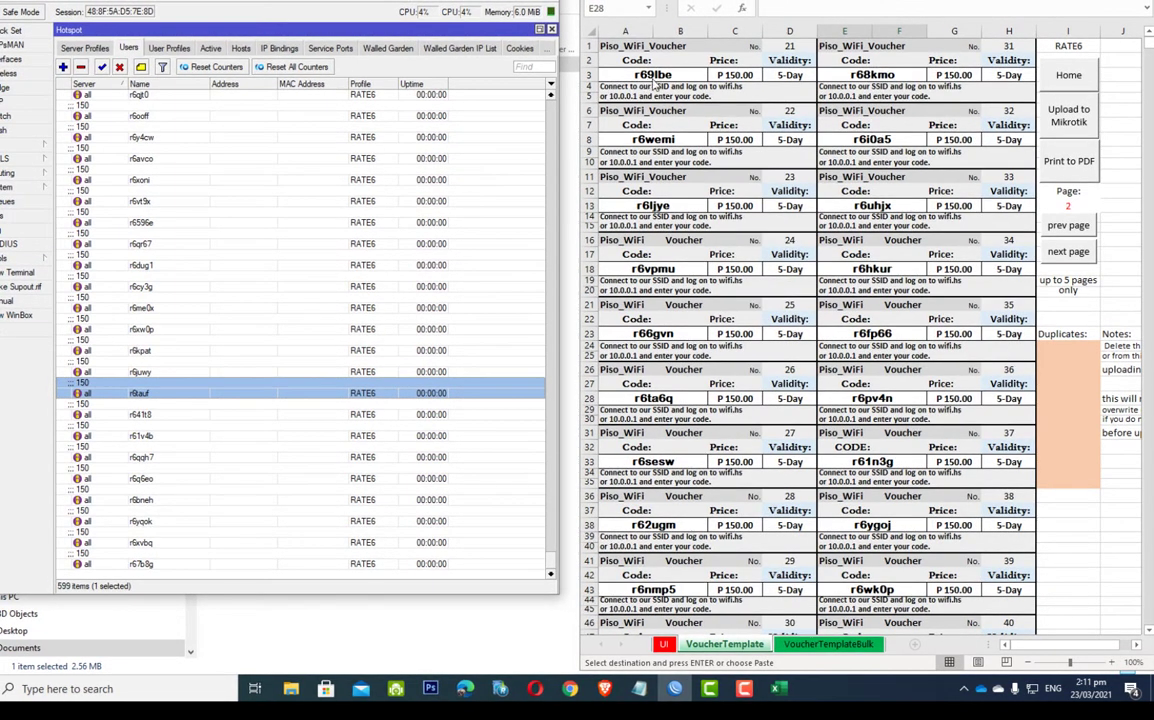
pyautogui.click(528, 69)
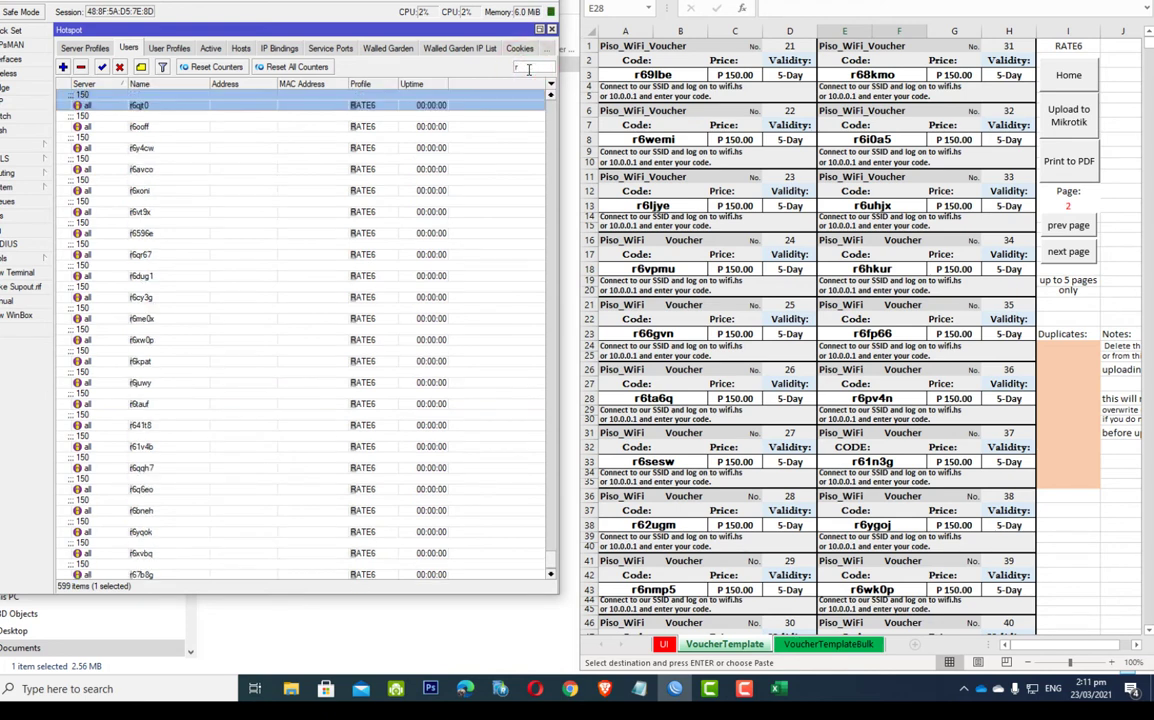
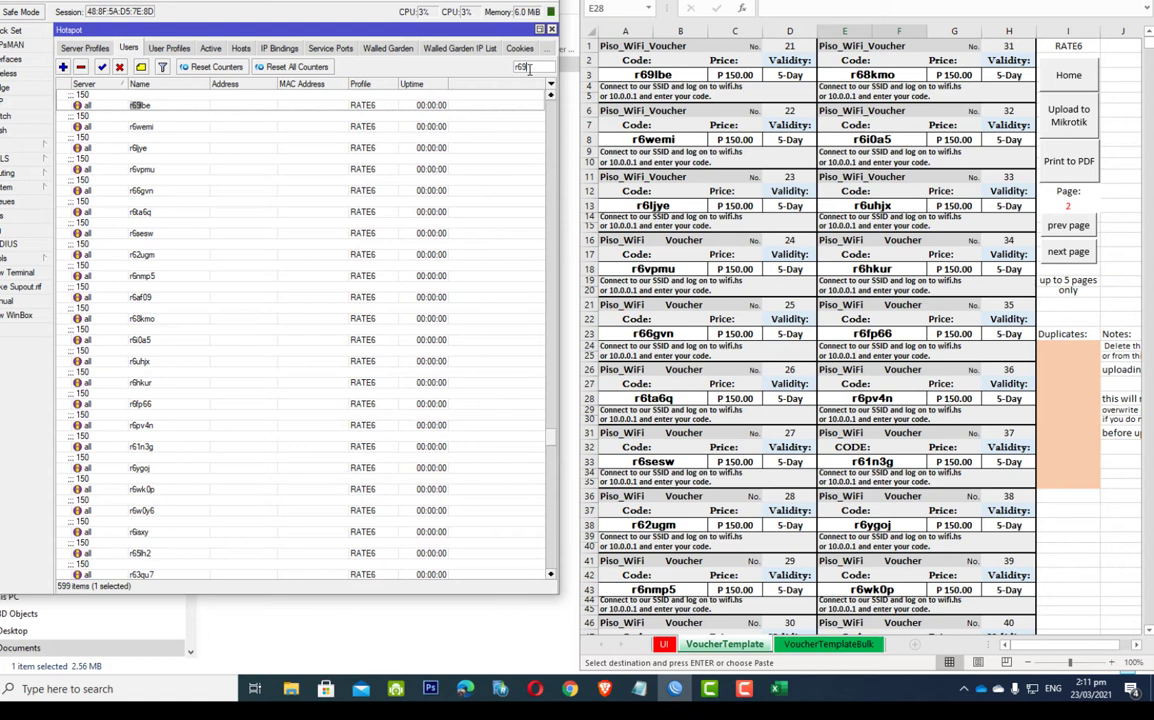
pyautogui.click(136, 105)
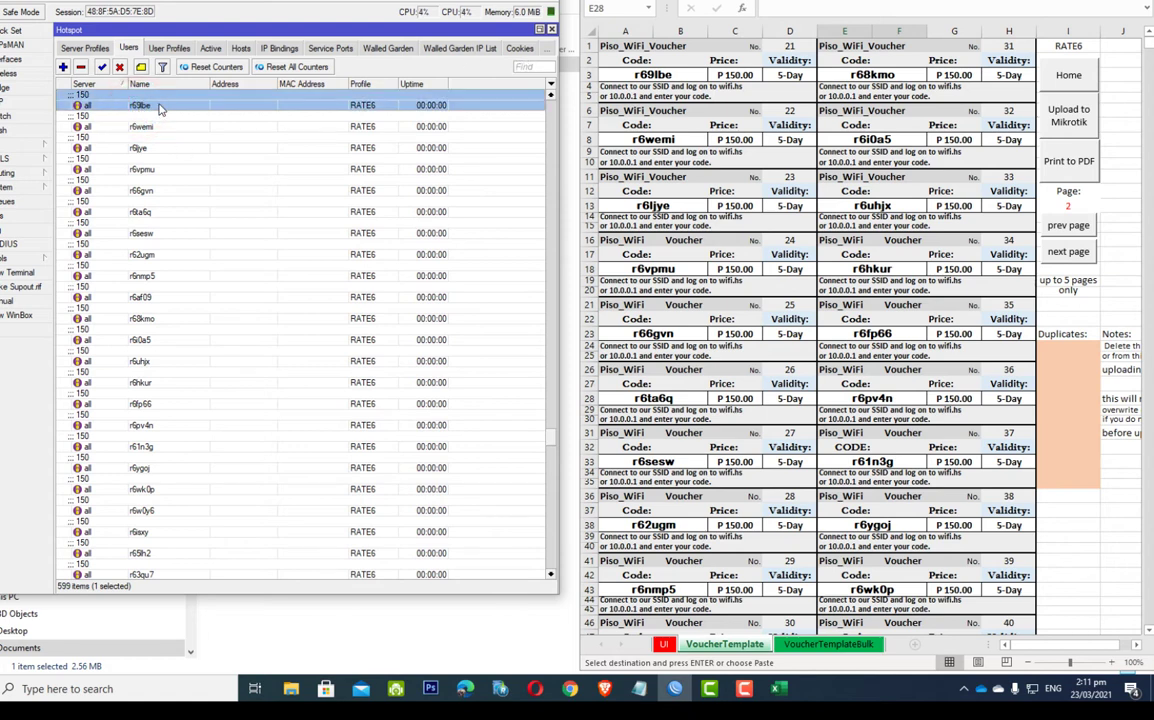
pyautogui.doubleClick(157, 107)
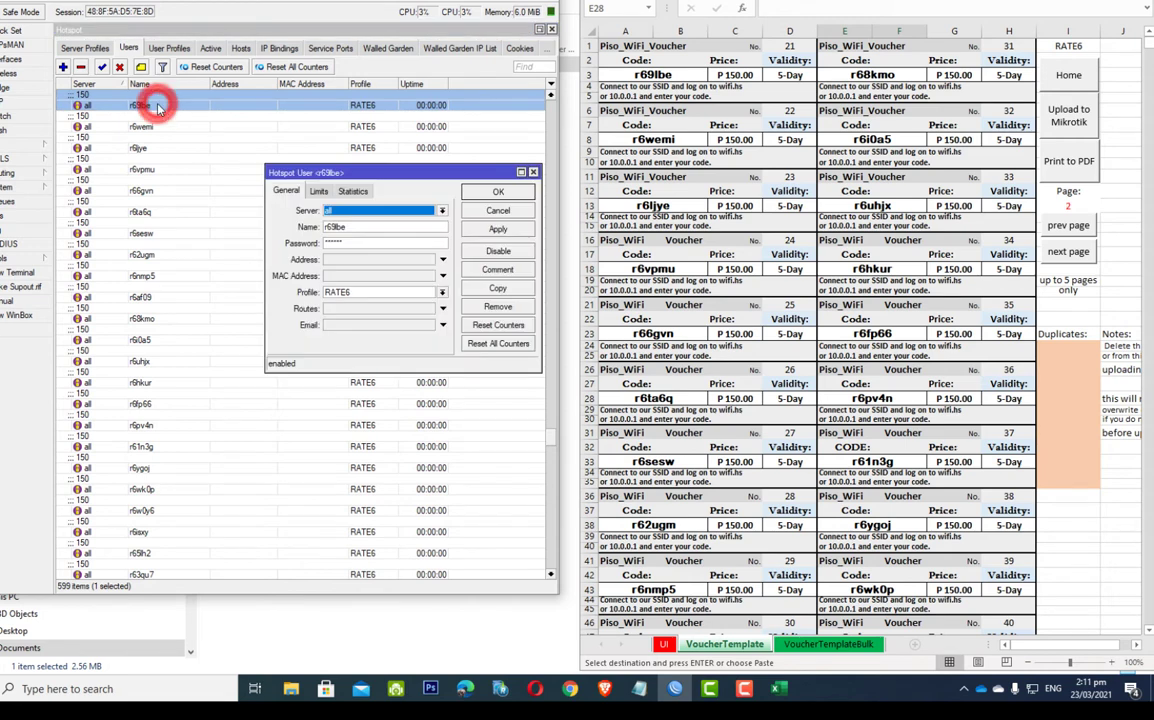
pyautogui.click(318, 190)
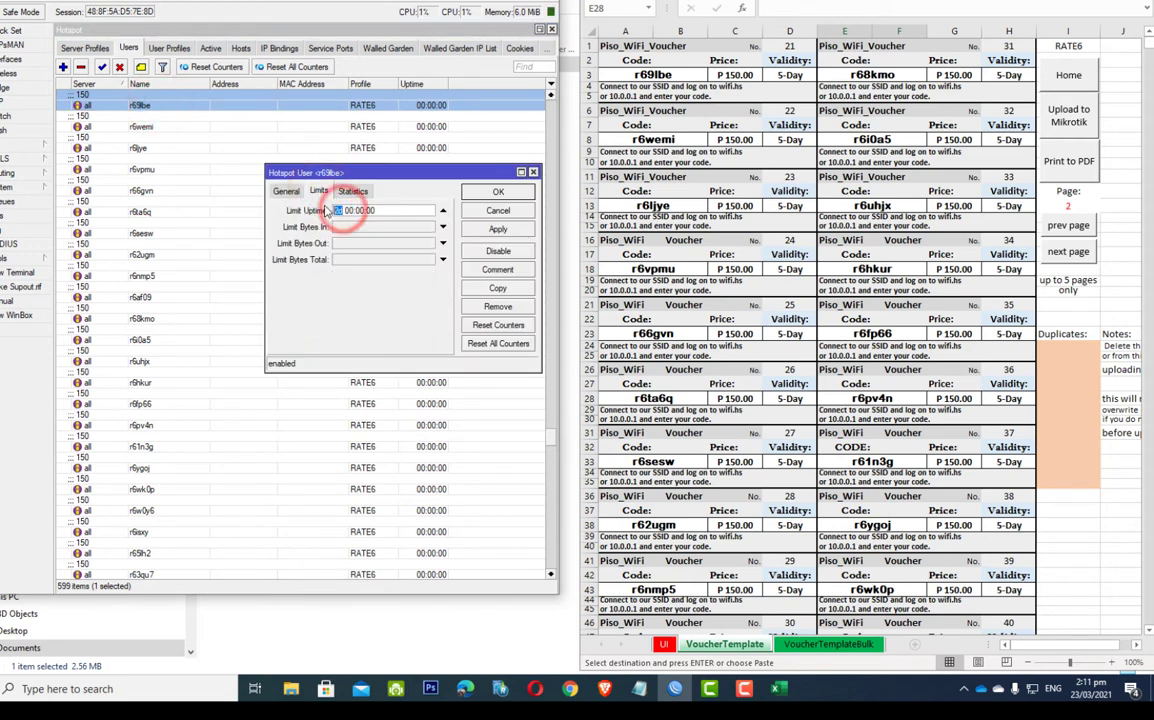
pyautogui.click(286, 191)
pyautogui.doubleClick(340, 227)
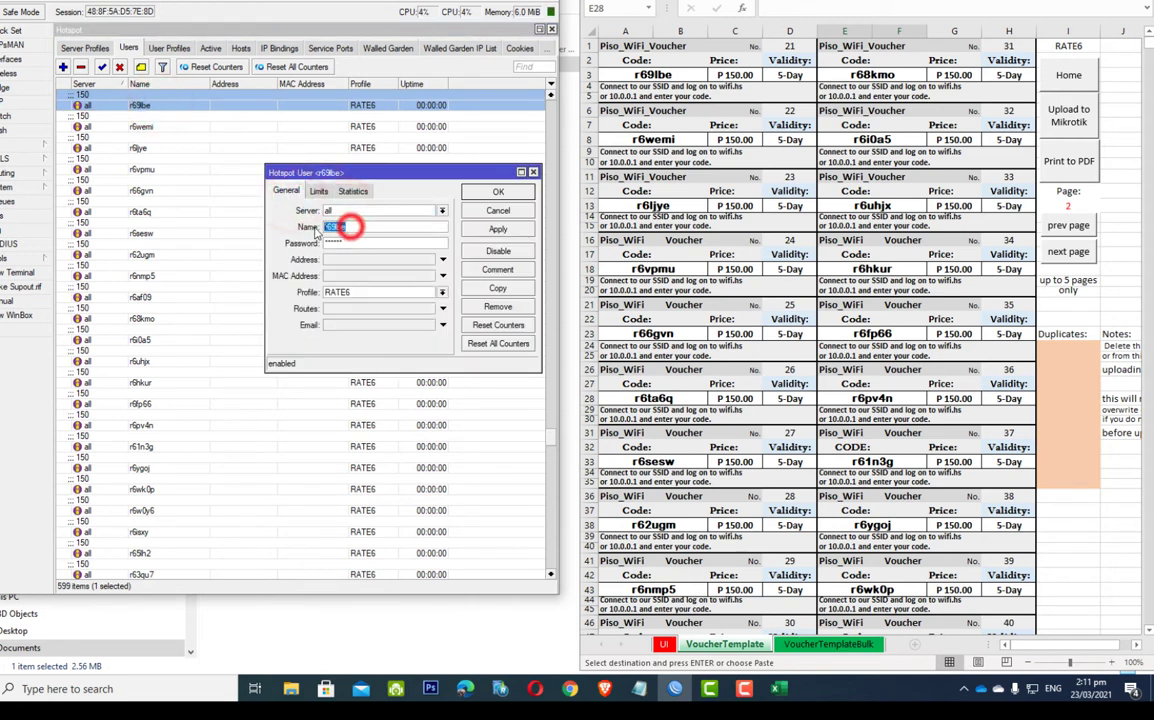
pyautogui.click(352, 191)
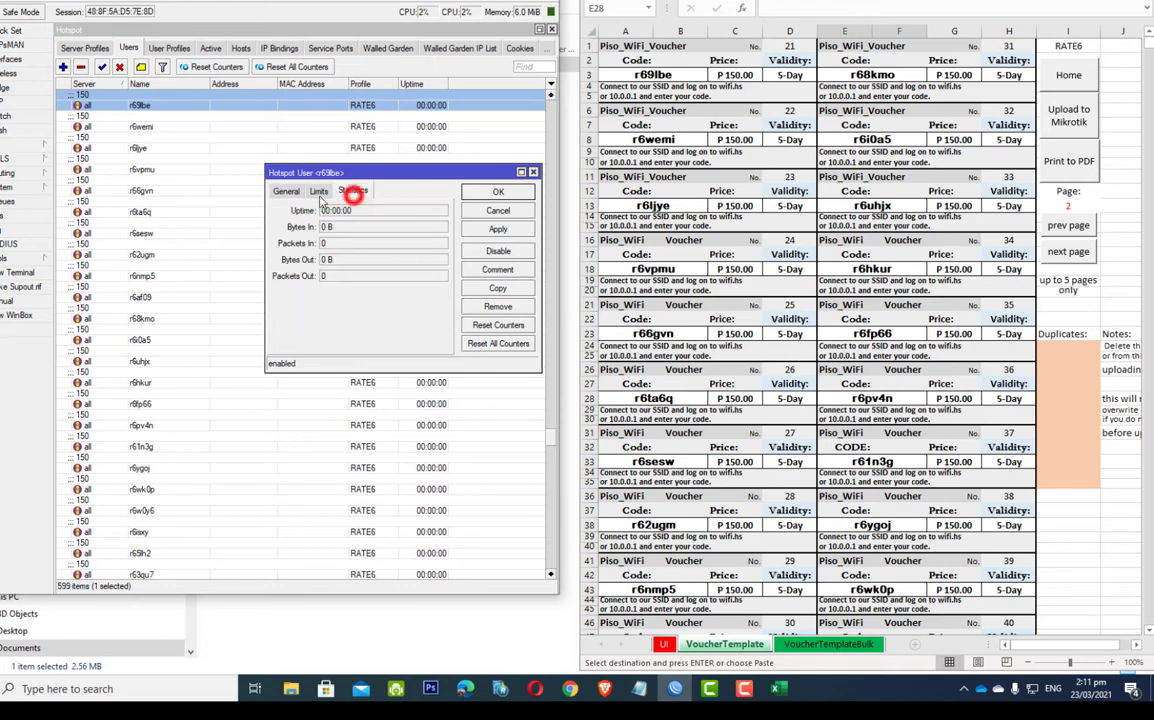
pyautogui.click(318, 191)
pyautogui.click(533, 173)
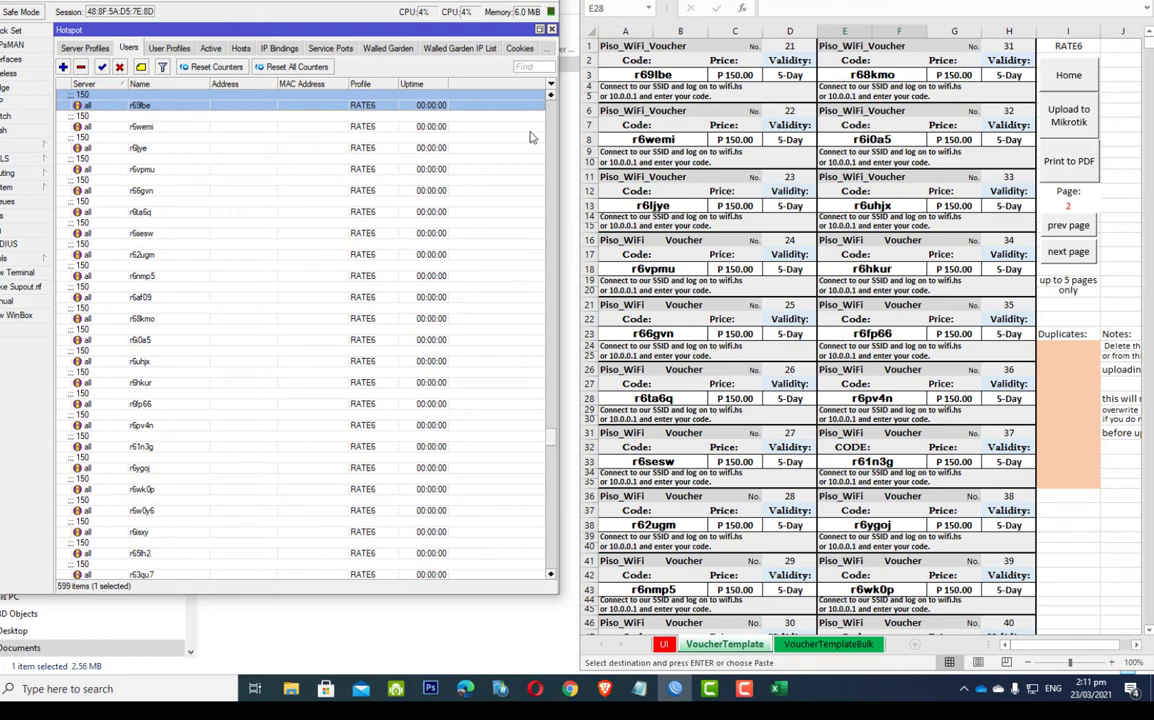
# Select another RATE6 user in WinBox, then return Excel to the UI sheet.
pyautogui.moveTo(549, 434)
pyautogui.mouseDown()
pyautogui.moveTo(549, 453)
pyautogui.moveTo(562, 328)
pyautogui.moveTo(533, 428)
pyautogui.mouseUp()
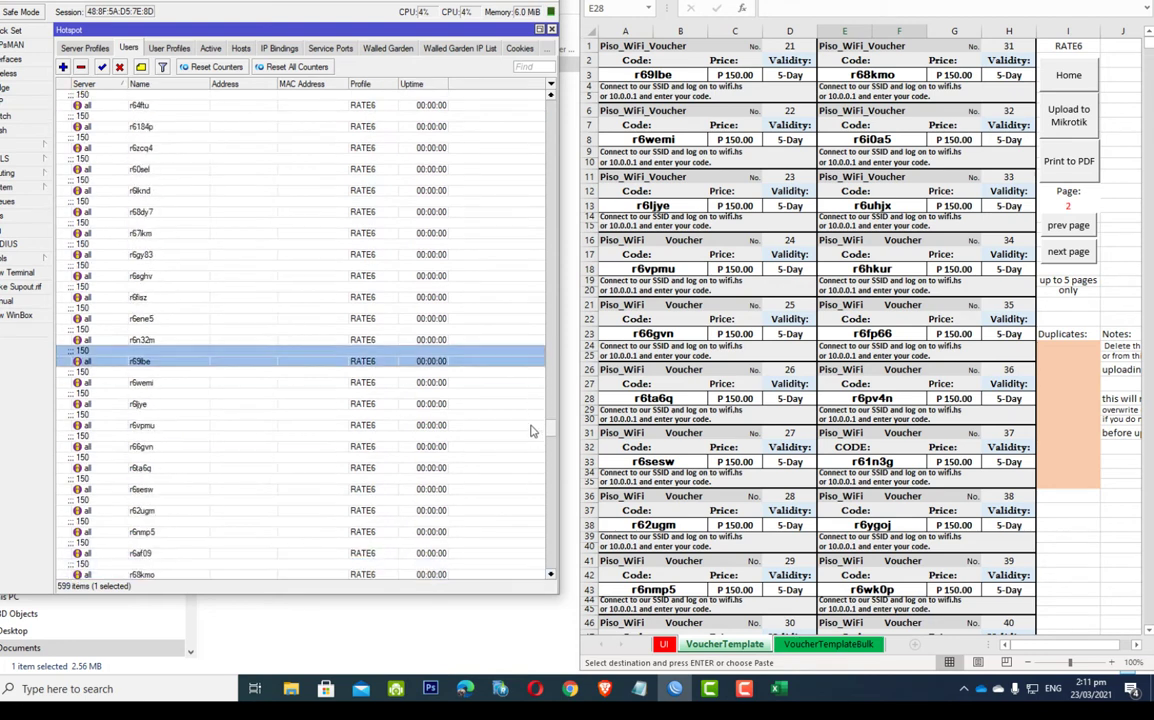
pyautogui.click(345, 425)
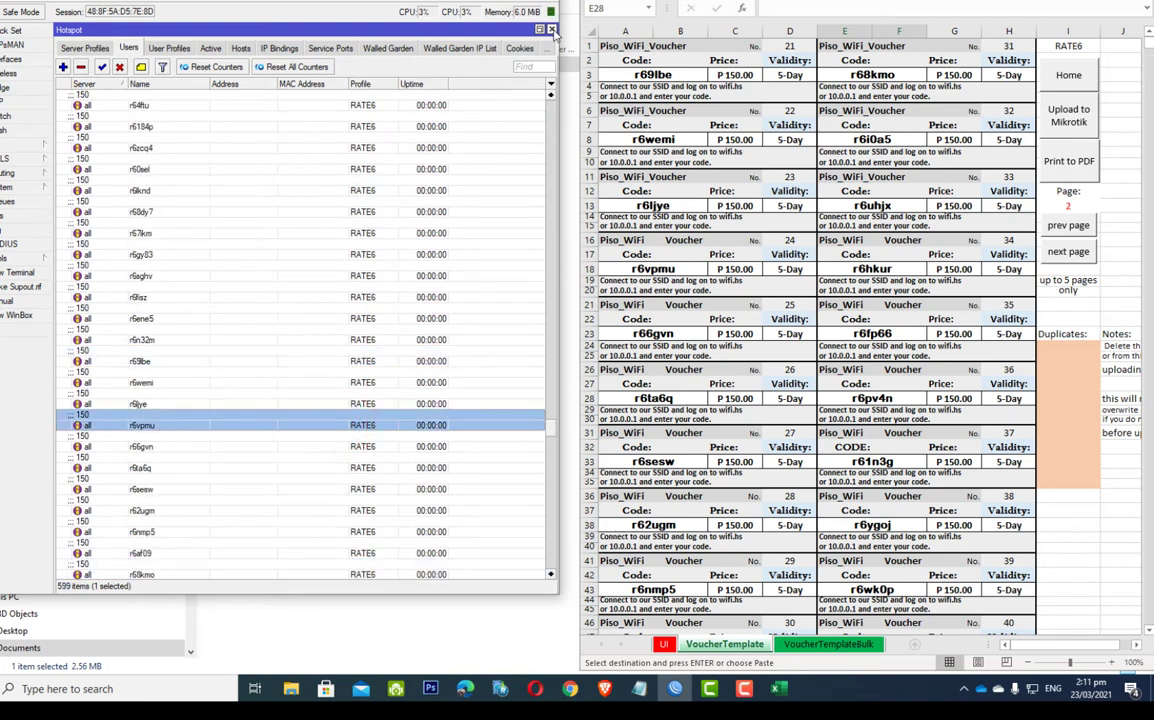
pyautogui.scroll(-2, 200, 130)
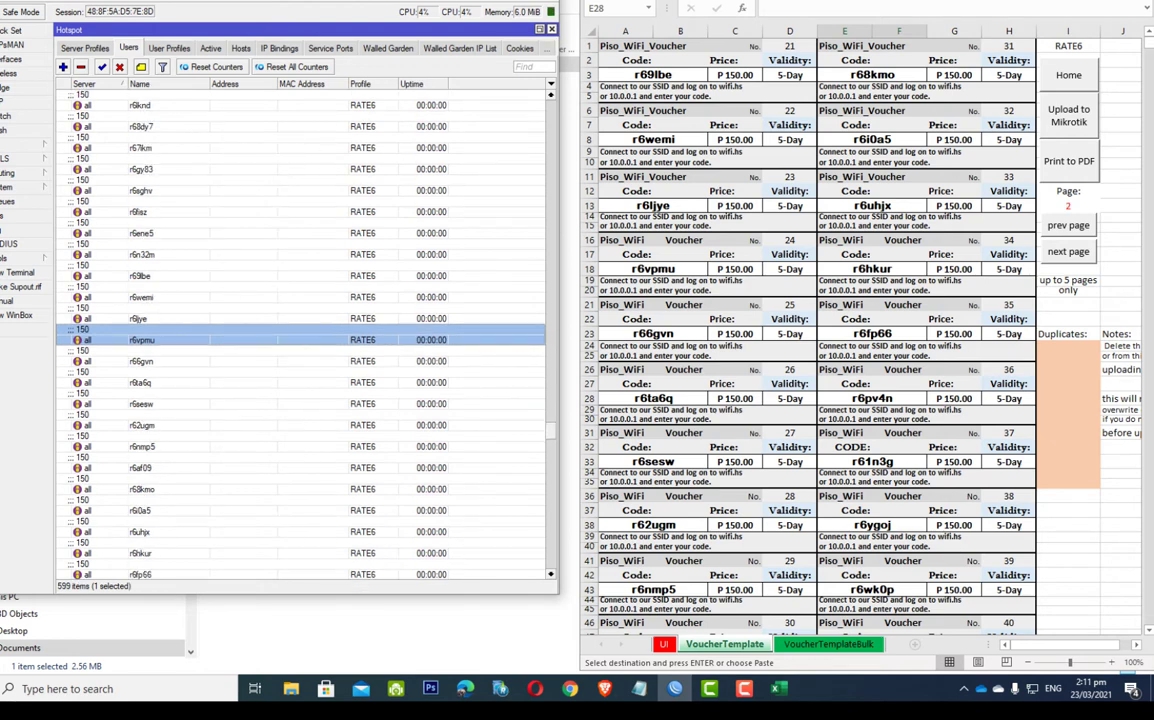
pyautogui.click(685, 6)
pyautogui.hotkey('ctrl', 'pageup')
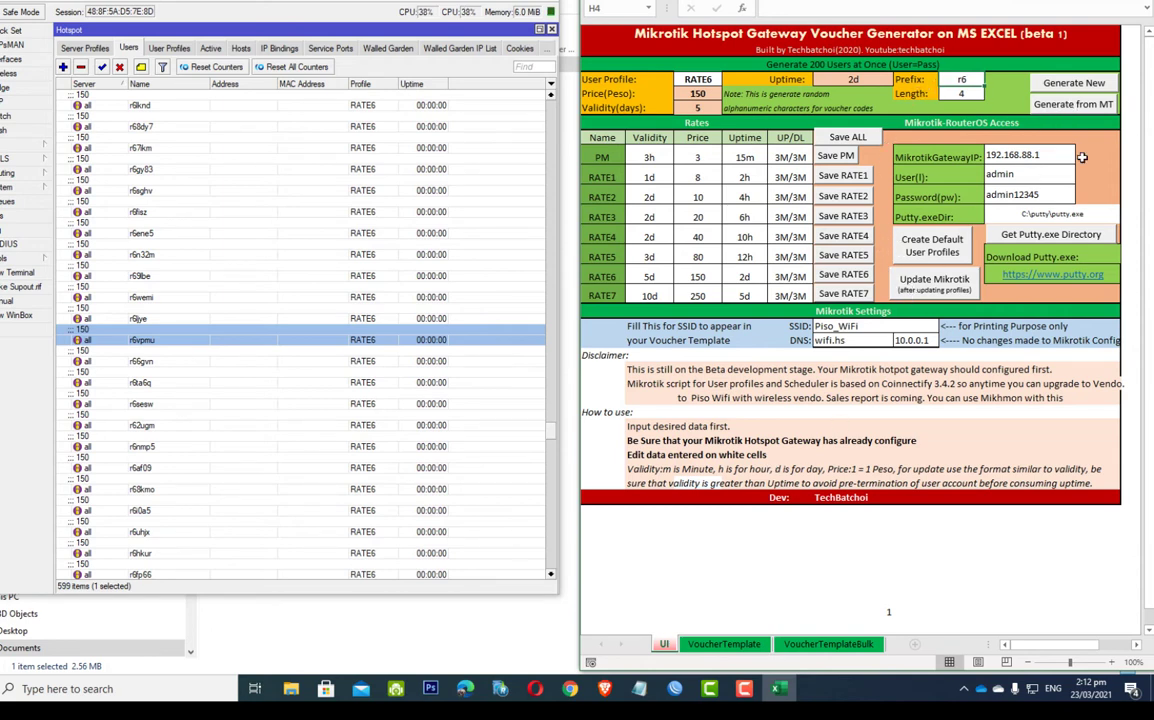
# Run Generate from MT and confirm the notice to load the router's existing r6 users.
pyautogui.click(1073, 106)
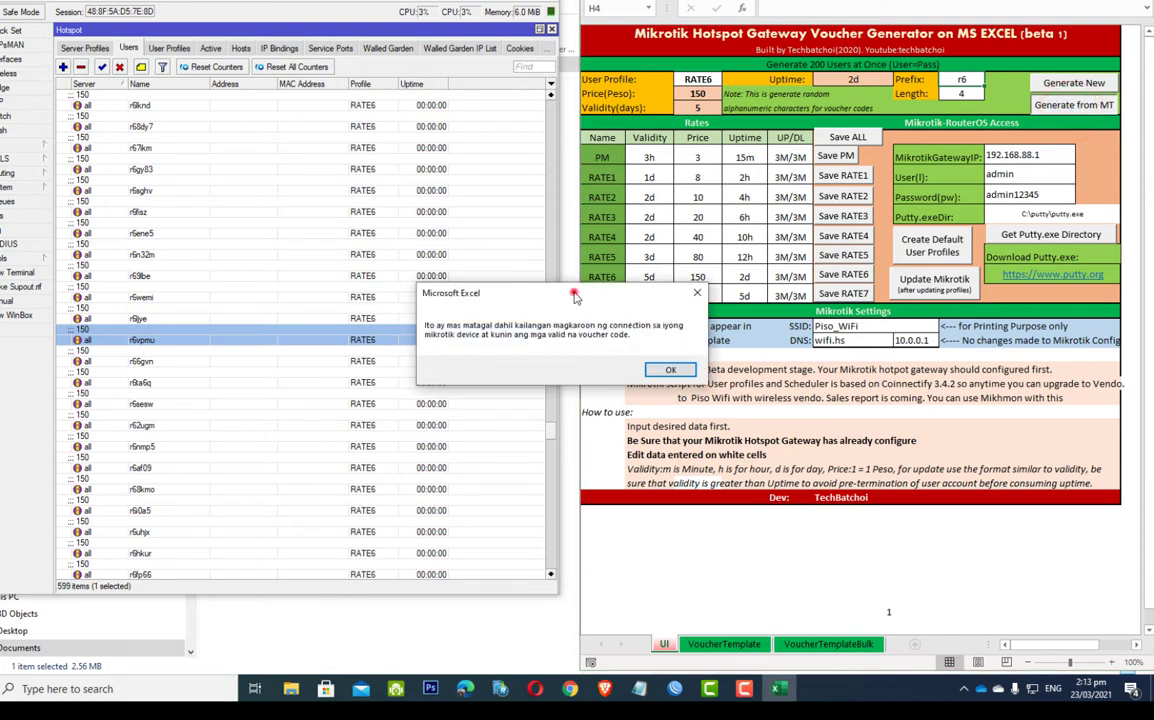
pyautogui.moveTo(575, 296); pyautogui.dragTo(701, 219)
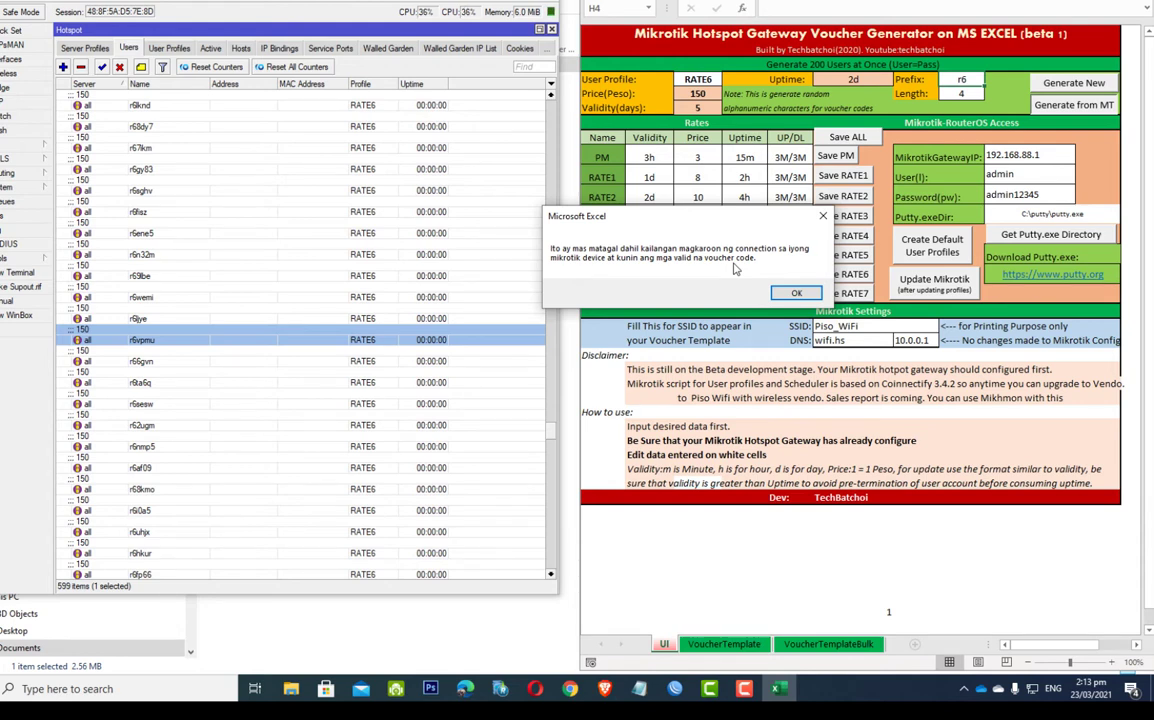
pyautogui.click(795, 292)
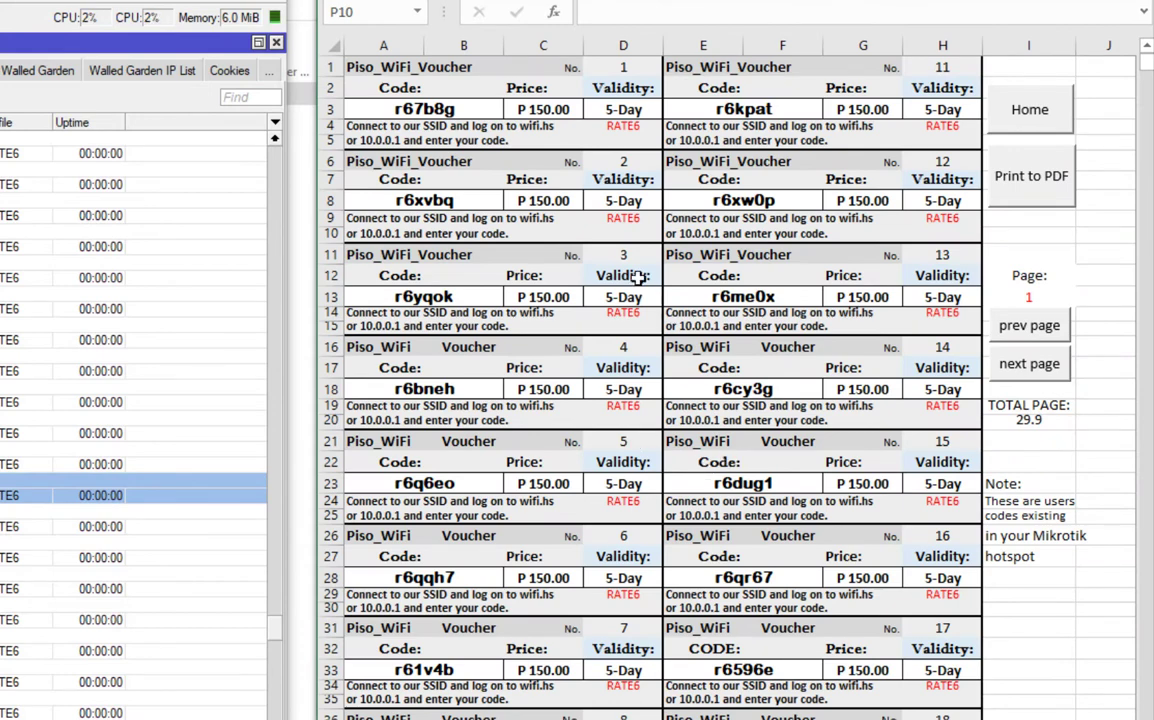
# Move and widen the Excel window and check the 29.9 total page count.
pyautogui.moveTo(700, 2); pyautogui.dragTo(661, 0)
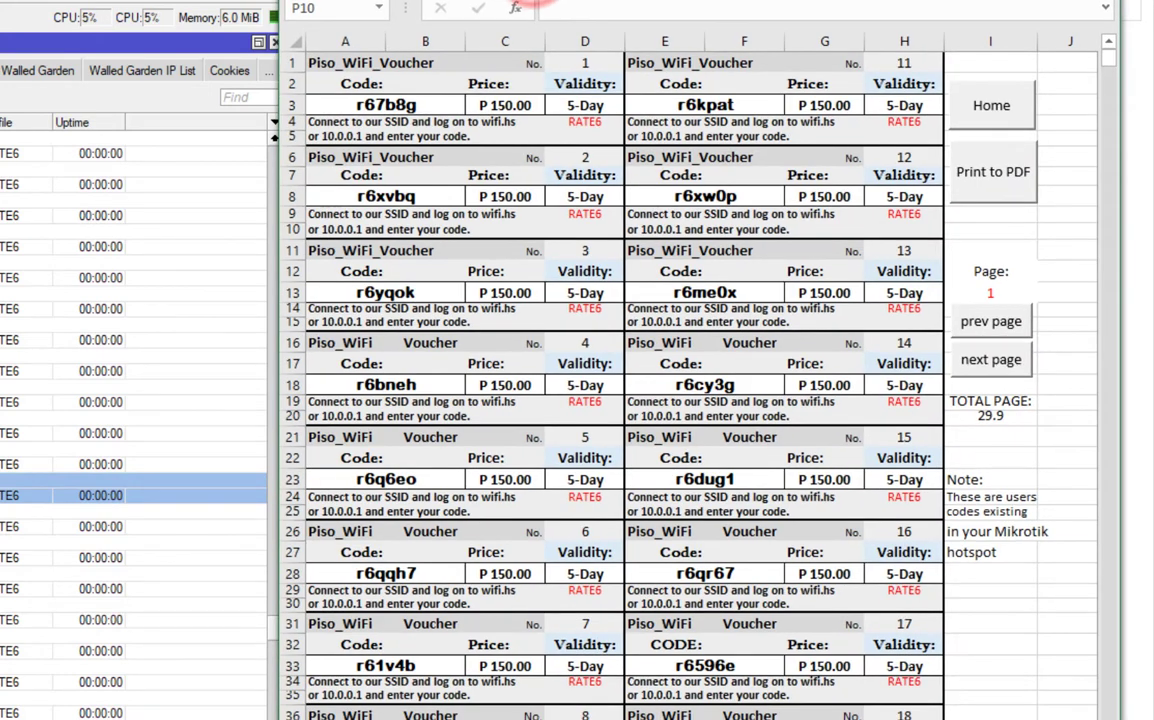
pyautogui.scroll(-4, 849, 242)
pyautogui.scroll(-1, 849, 242)
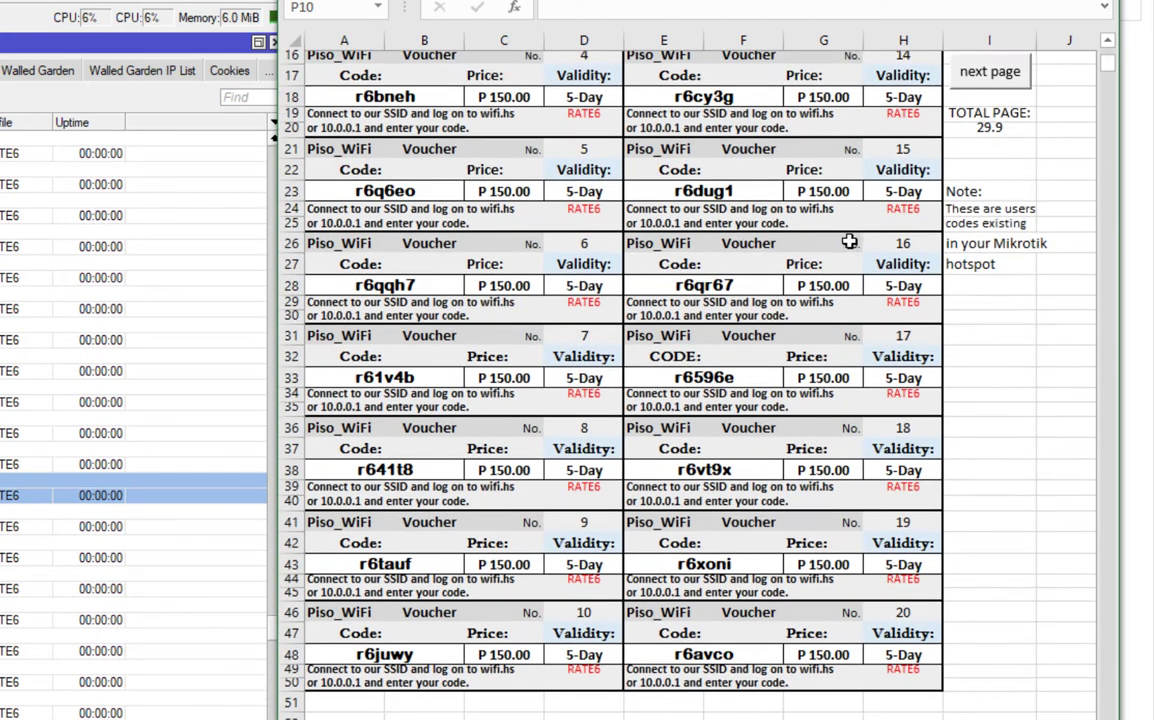
pyautogui.scroll(5, 849, 242)
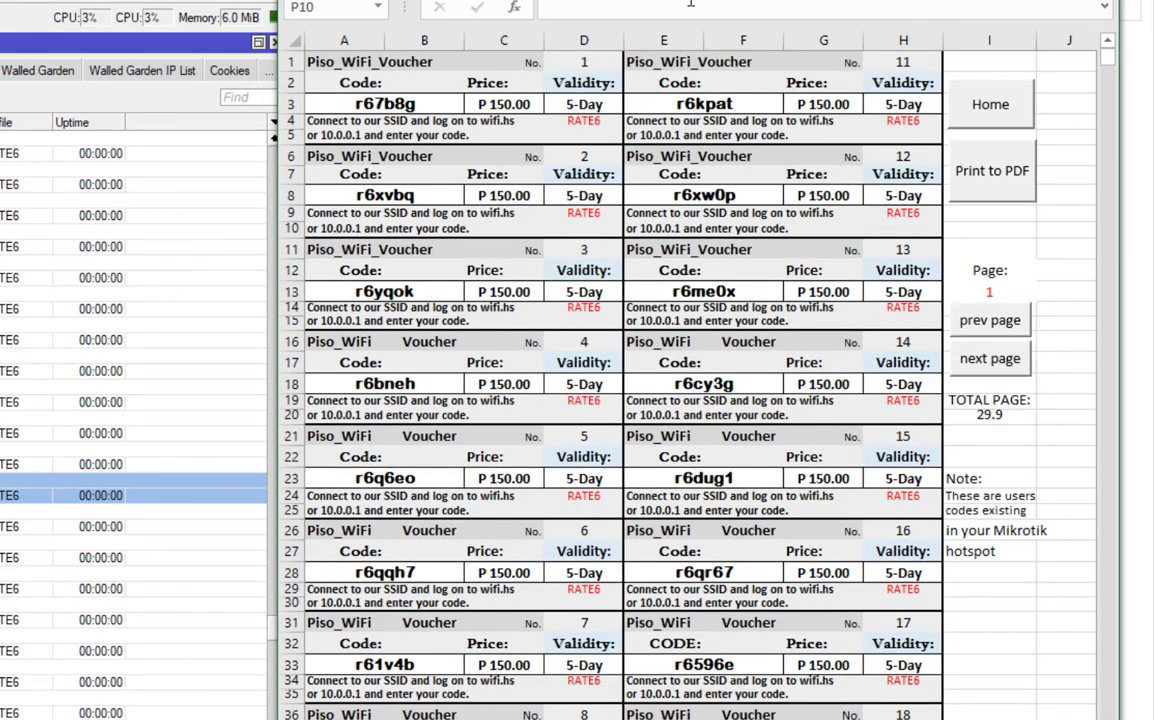
pyautogui.moveTo(769, 4); pyautogui.dragTo(650, 4)
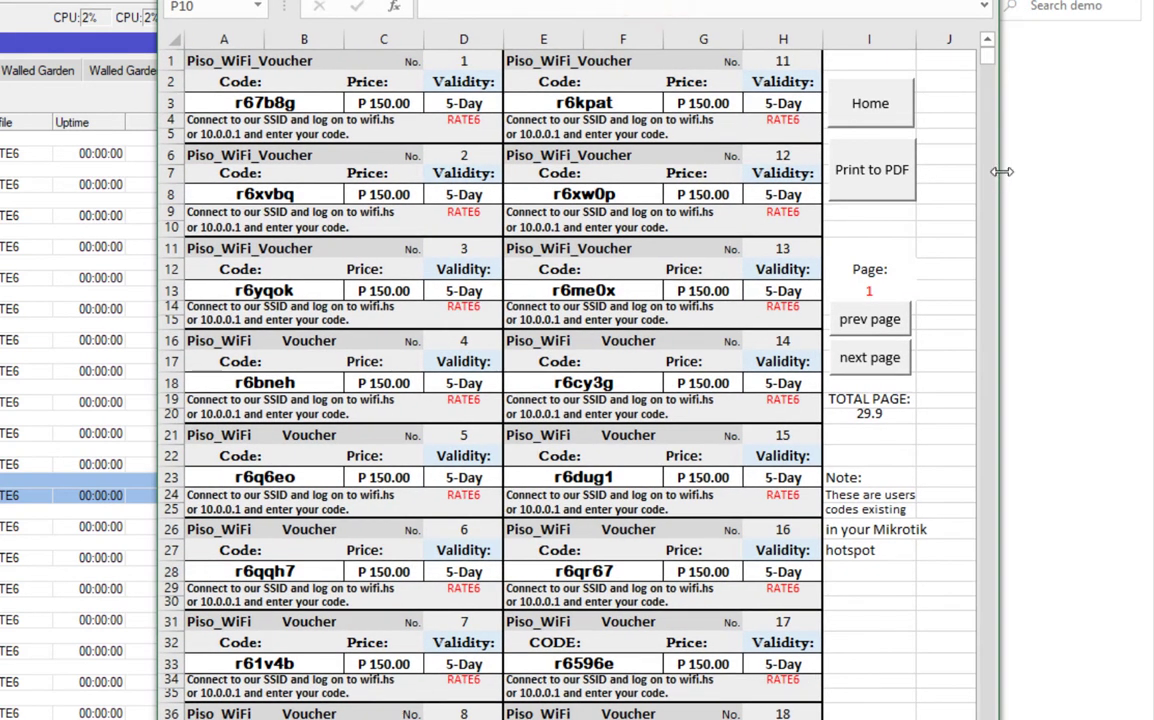
pyautogui.moveTo(999, 170); pyautogui.dragTo(1131, 180)
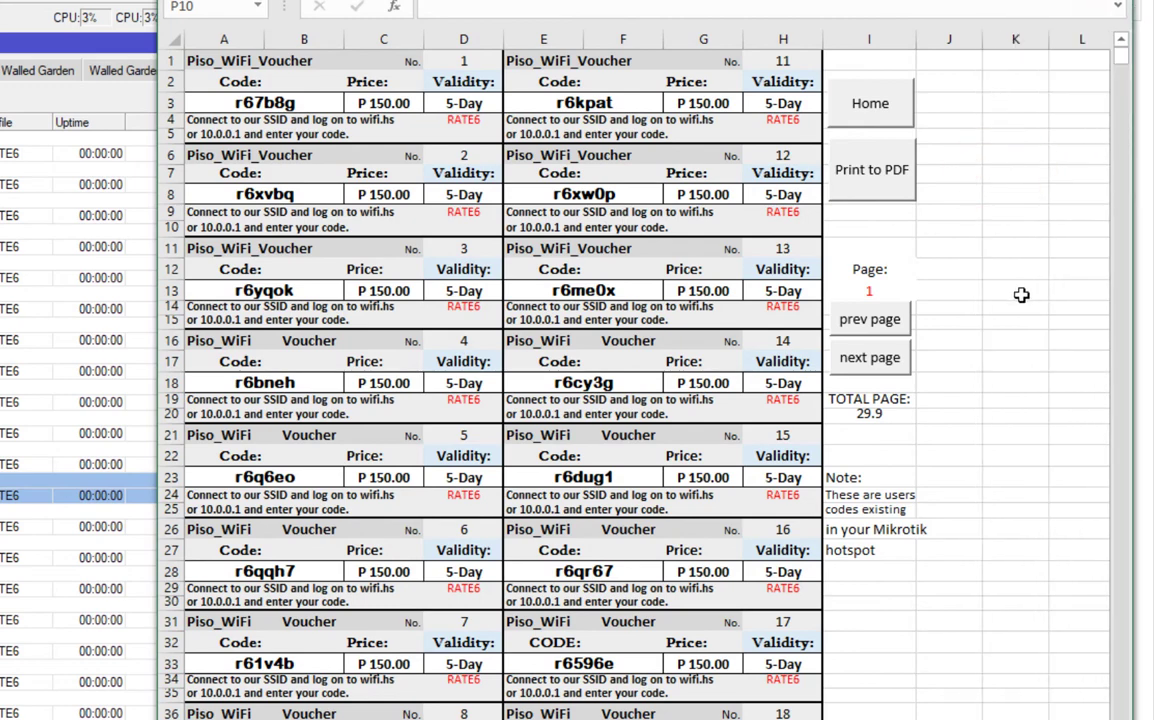
pyautogui.scroll(-2, 1020, 289)
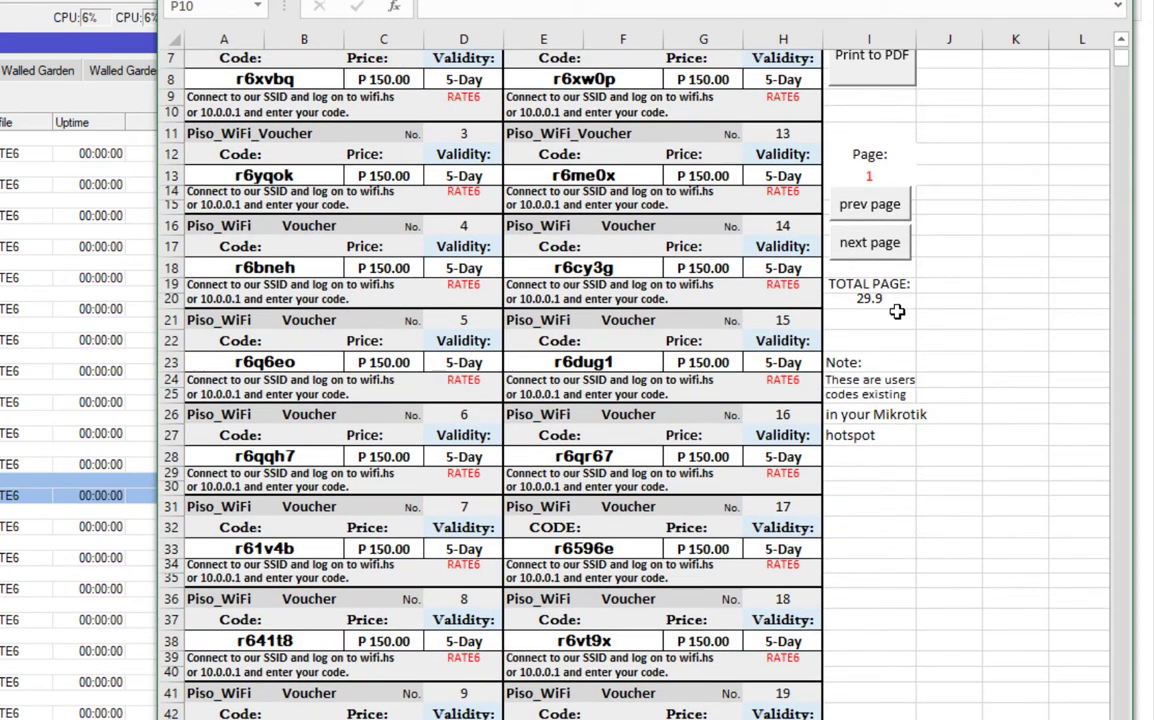
pyautogui.click(890, 301)
pyautogui.scroll(2, 812, 317)
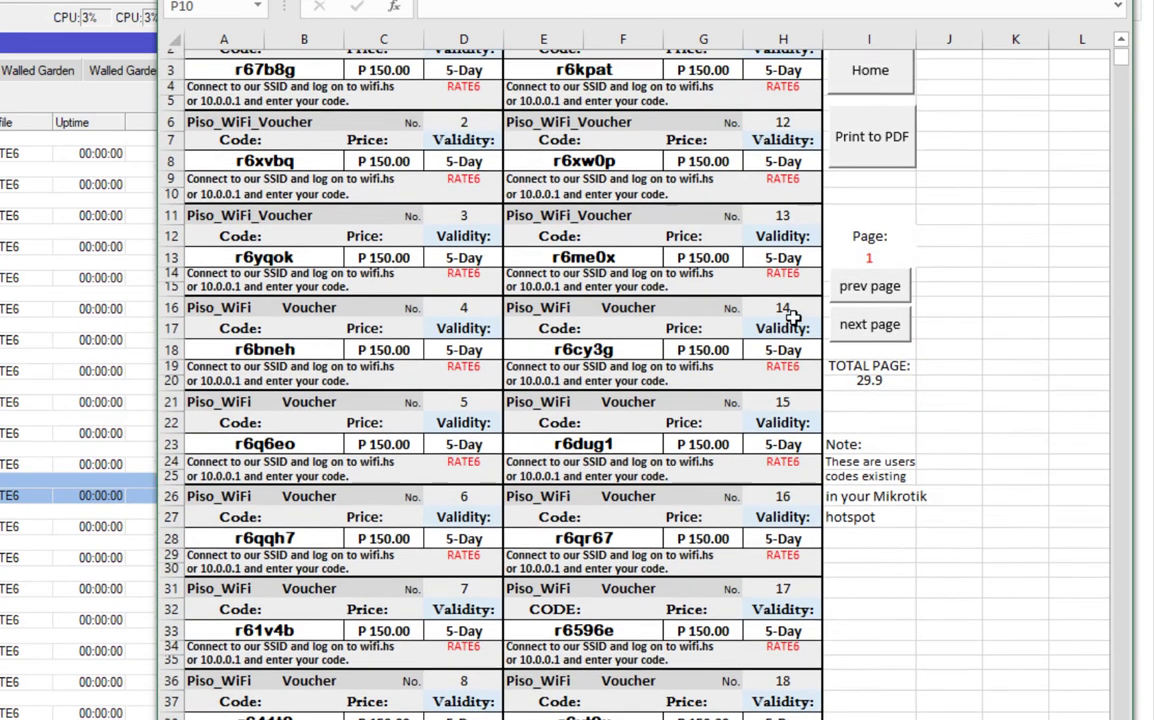
# Page forward through the bulk voucher sheet up to page 17.
pyautogui.click(885, 320)
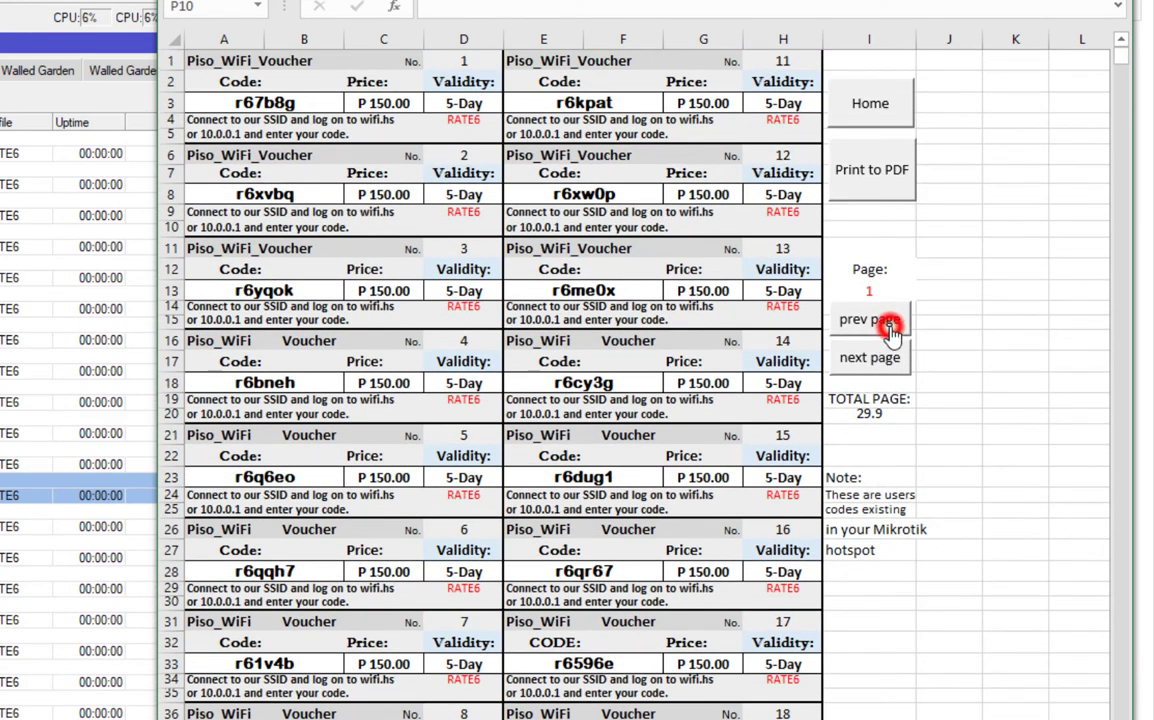
pyautogui.click(872, 370)
pyautogui.click(871, 365)
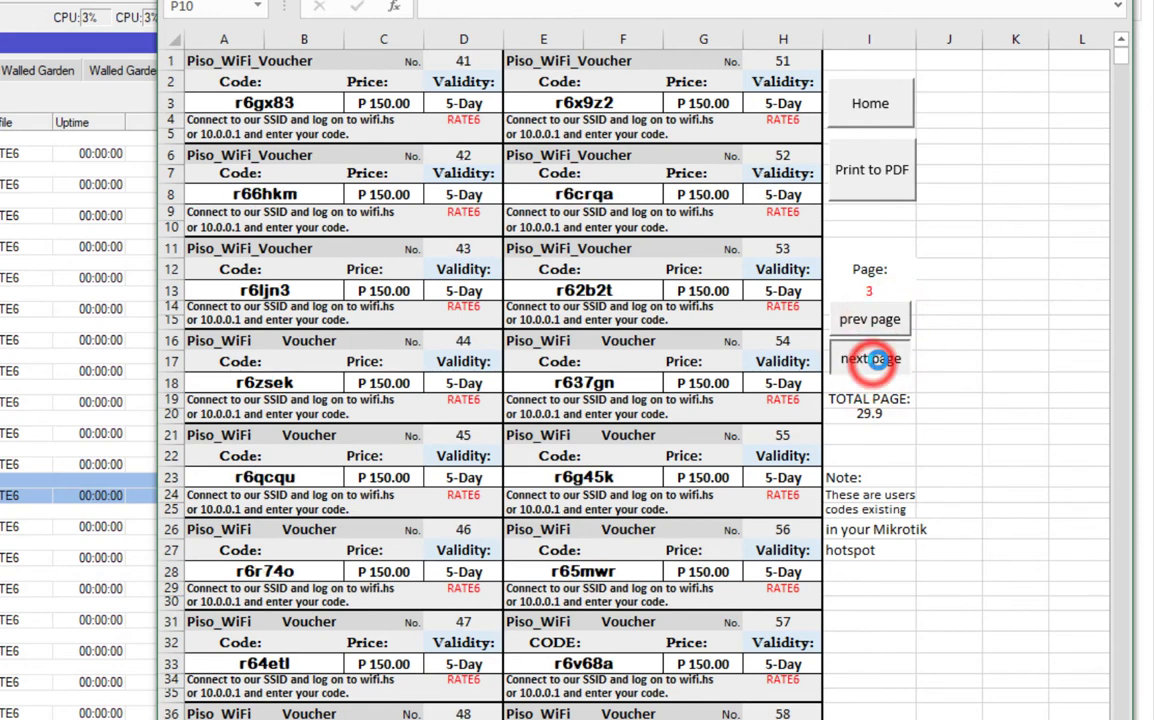
pyautogui.click(871, 361)
pyautogui.click(903, 358)
pyautogui.click(900, 360)
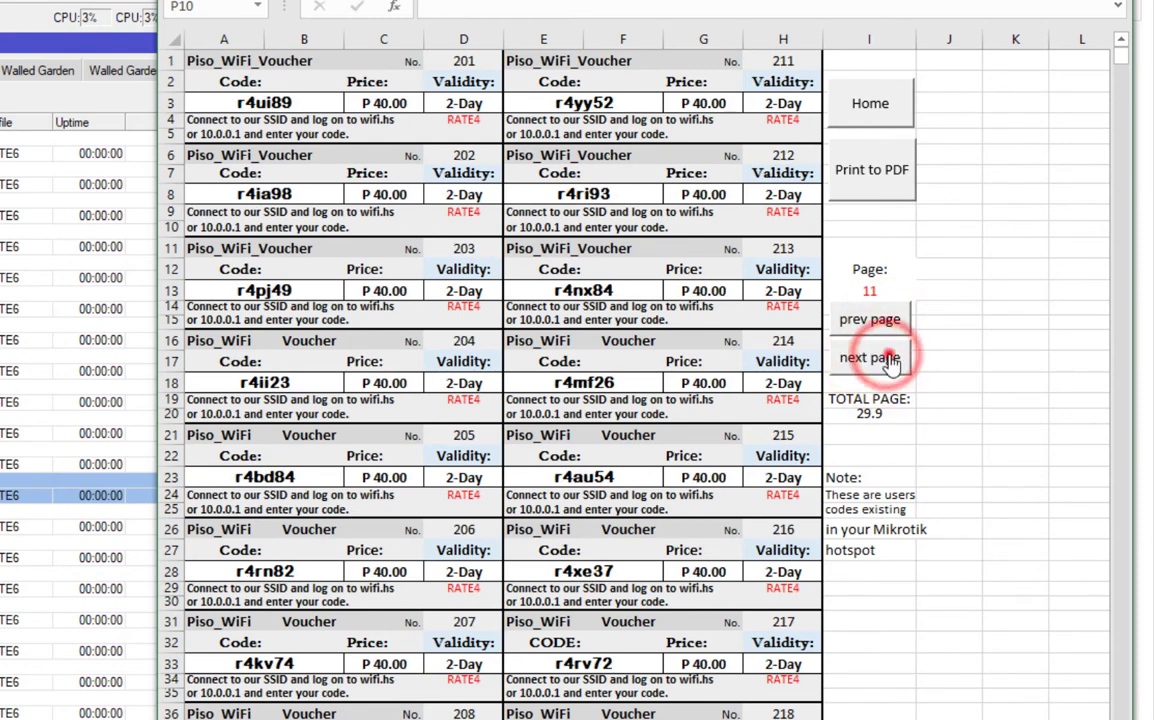
pyautogui.click(895, 360)
pyautogui.click(892, 356)
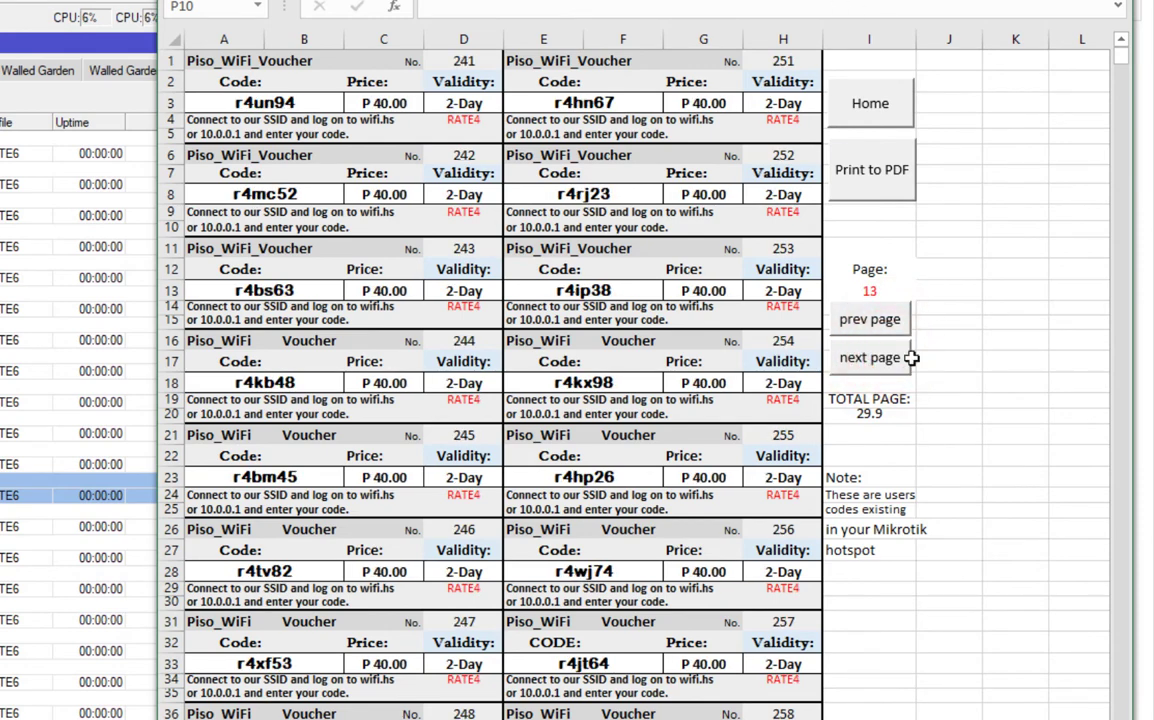
pyautogui.click(893, 357)
pyautogui.click(893, 360)
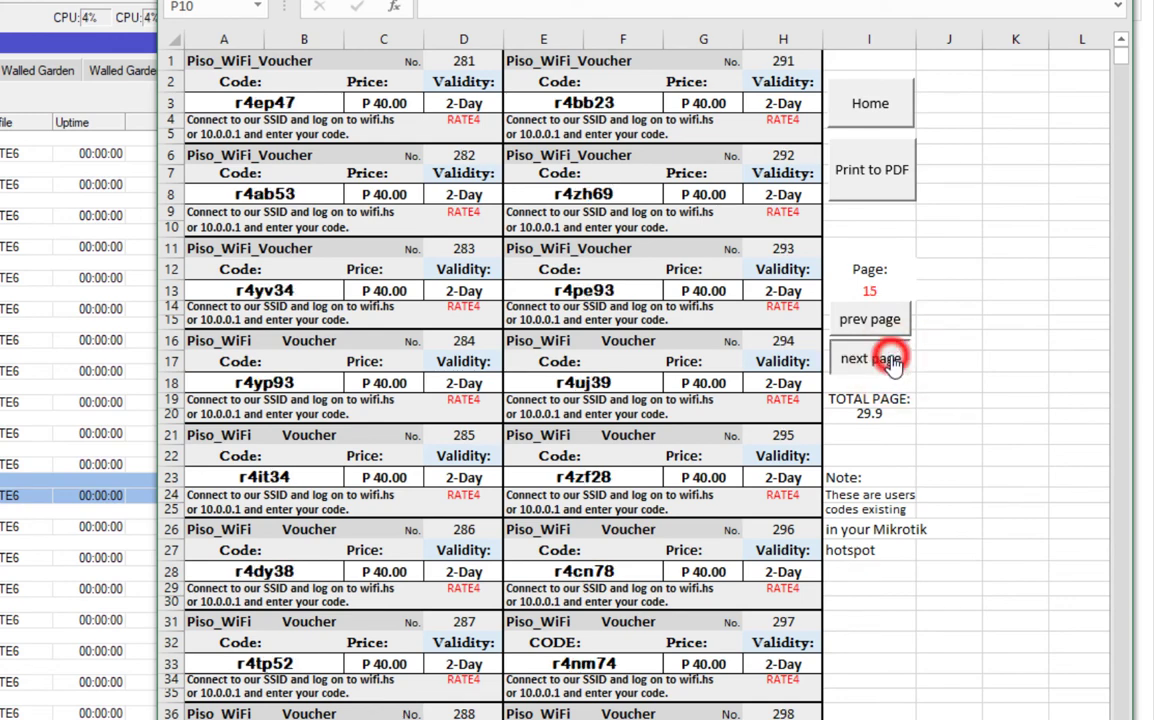
pyautogui.click(892, 364)
pyautogui.click(892, 360)
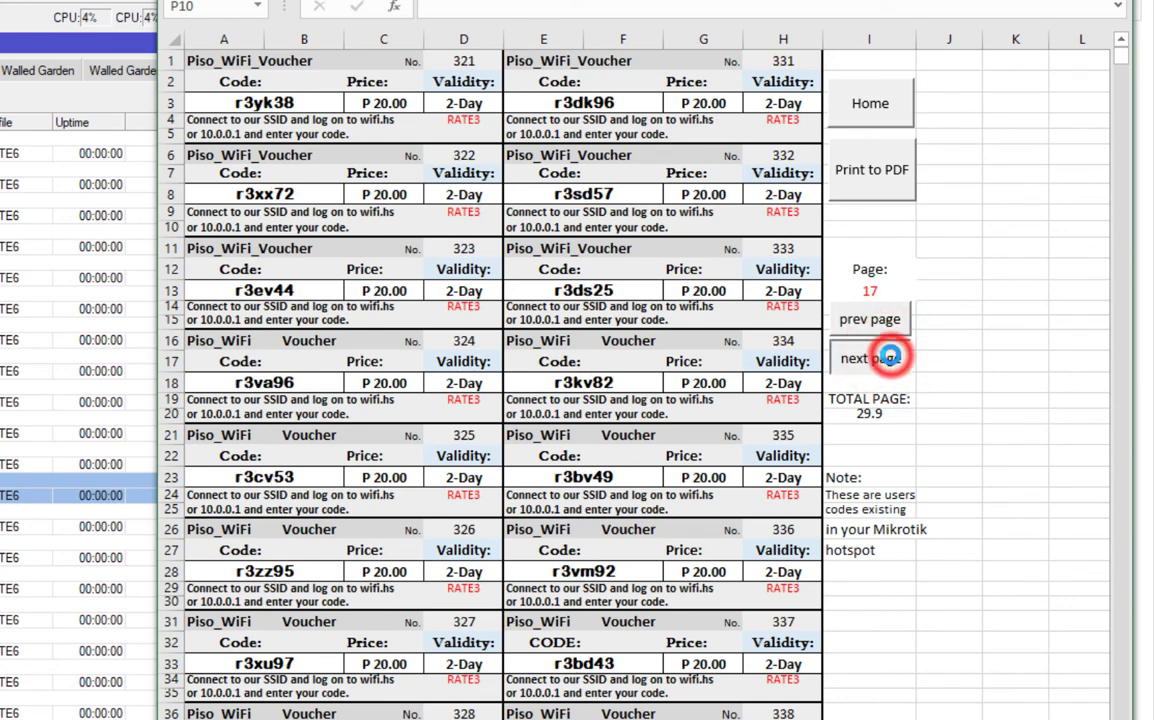
# Continue to page 21's P 10.00 RATE2 vouchers and open the print preview.
pyautogui.scroll(-4, 890, 370)
pyautogui.scroll(4, 910, 345)
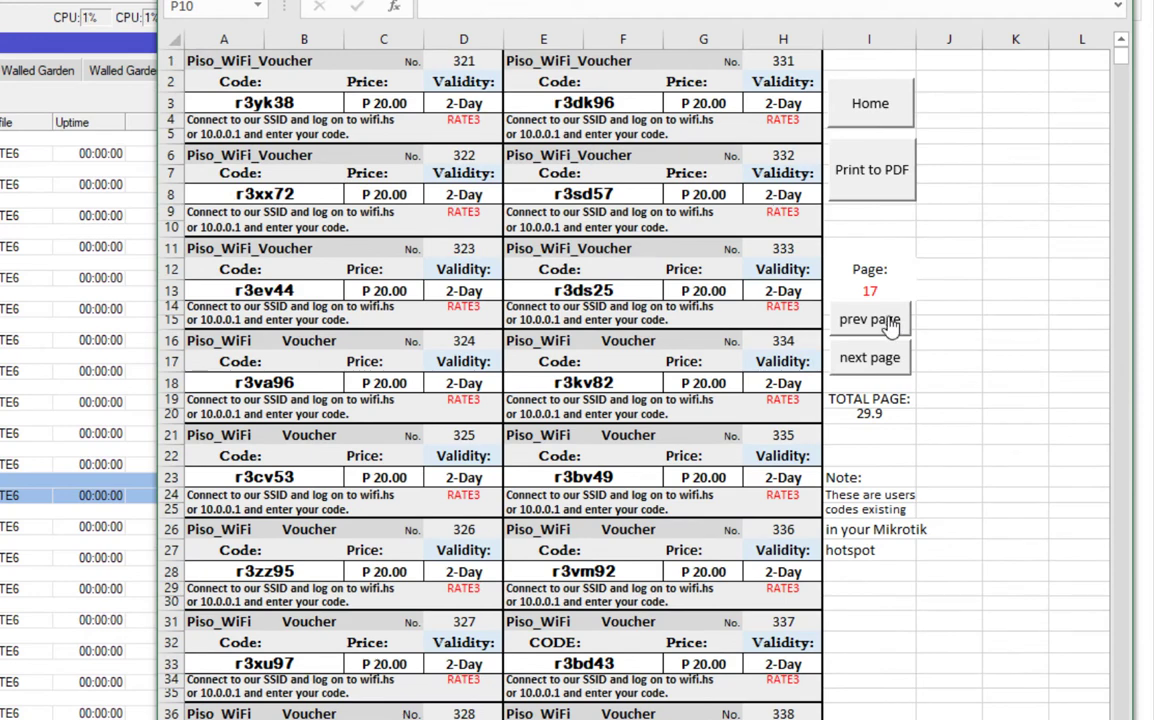
pyautogui.click(891, 362)
pyautogui.click(891, 362)
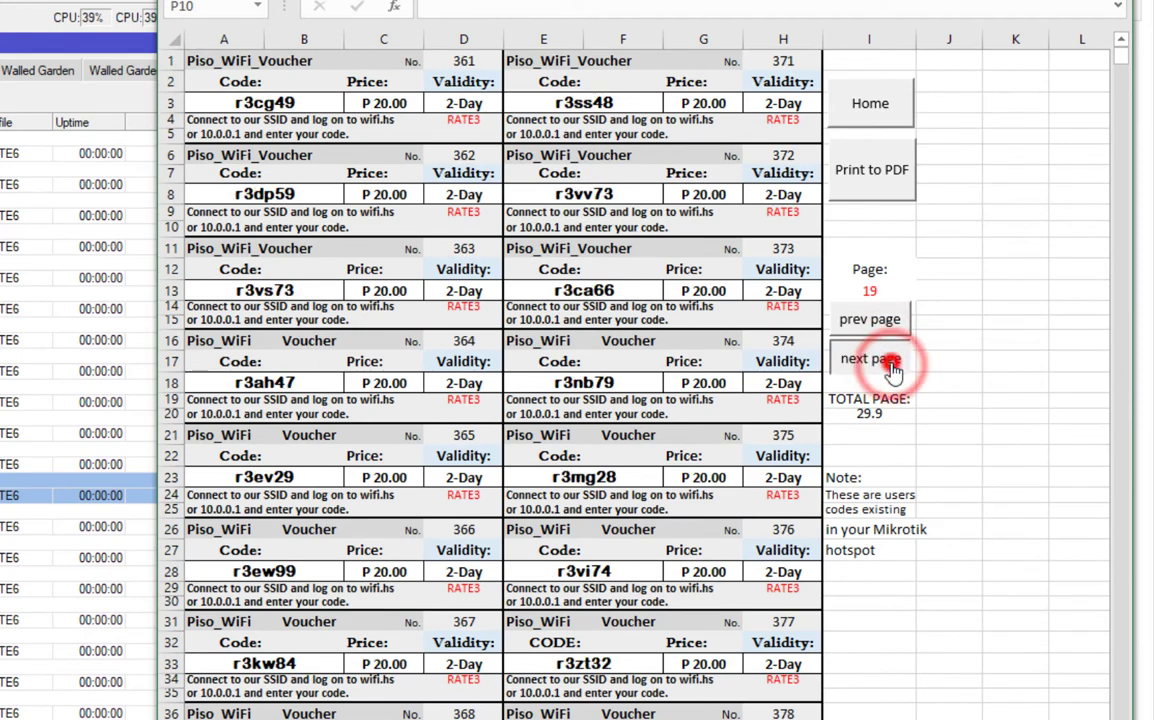
pyautogui.click(892, 365)
pyautogui.click(893, 366)
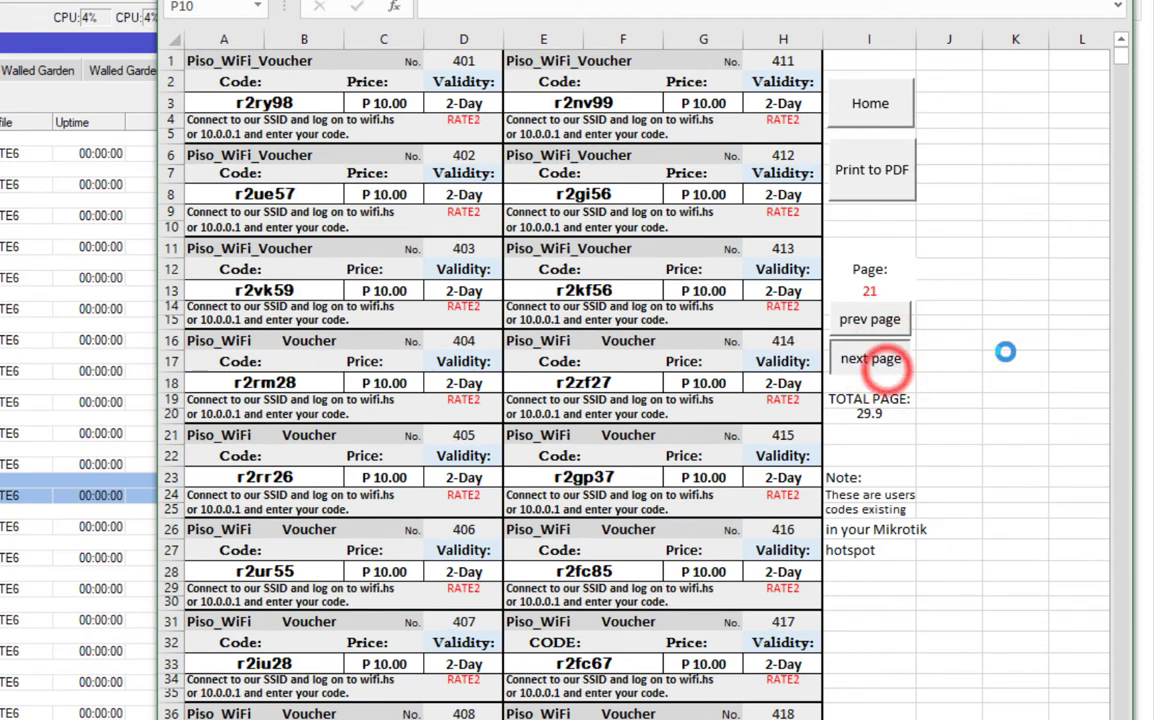
pyautogui.click(1005, 353)
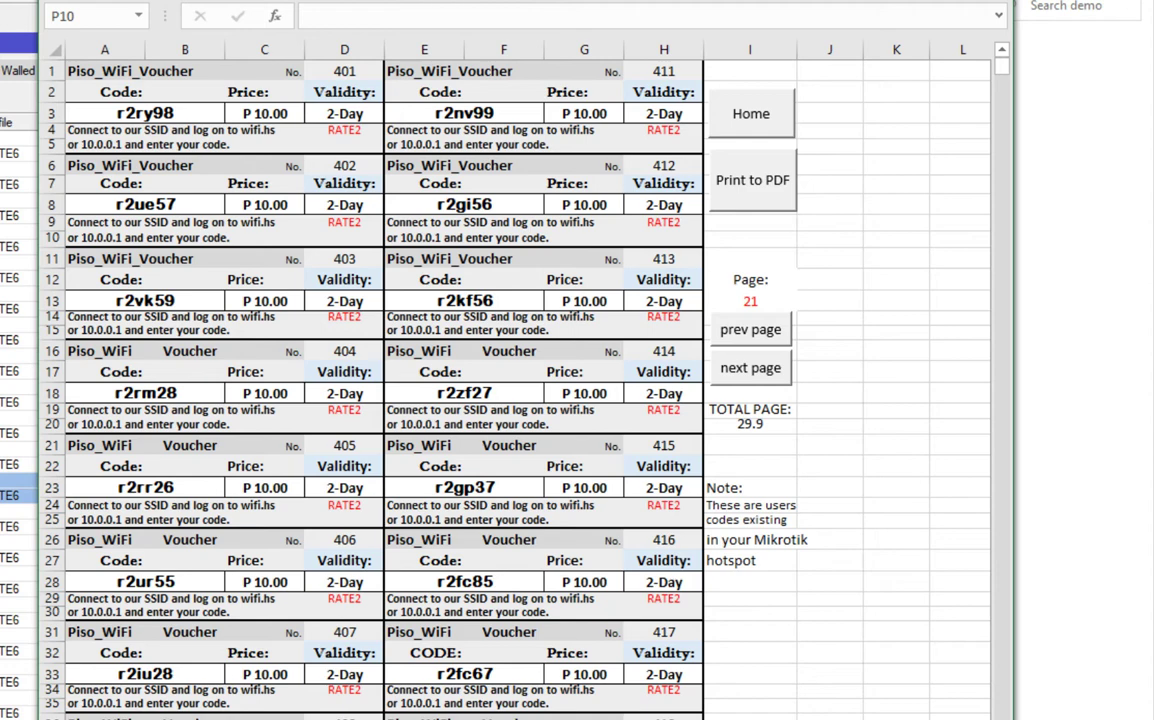
pyautogui.hotkey('ctrl', 'p')
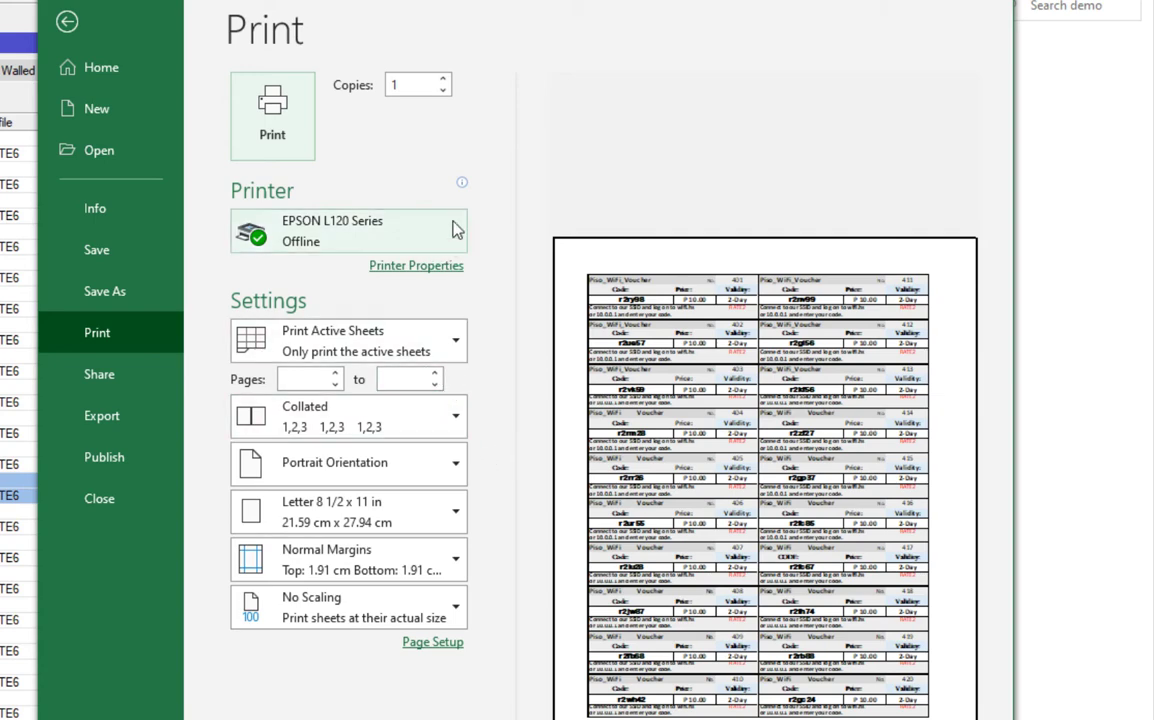
# Leave Print and start exporting the voucher pages with Print to PDF.
pyautogui.click(68, 22)
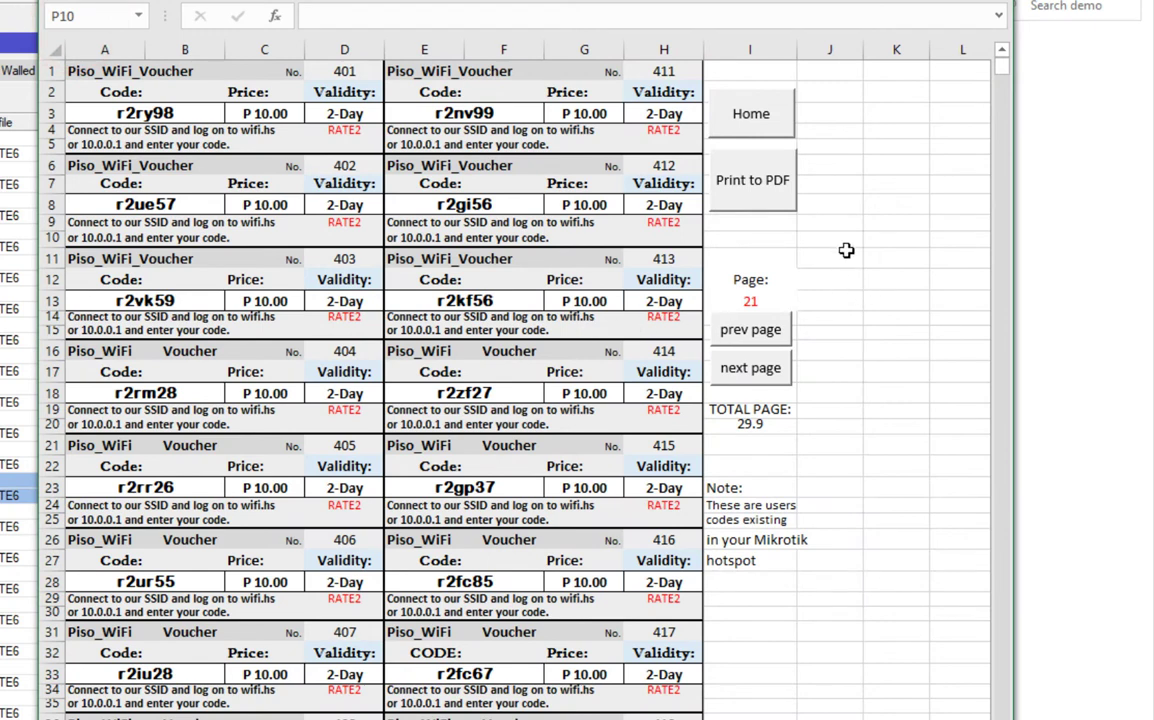
pyautogui.click(813, 241)
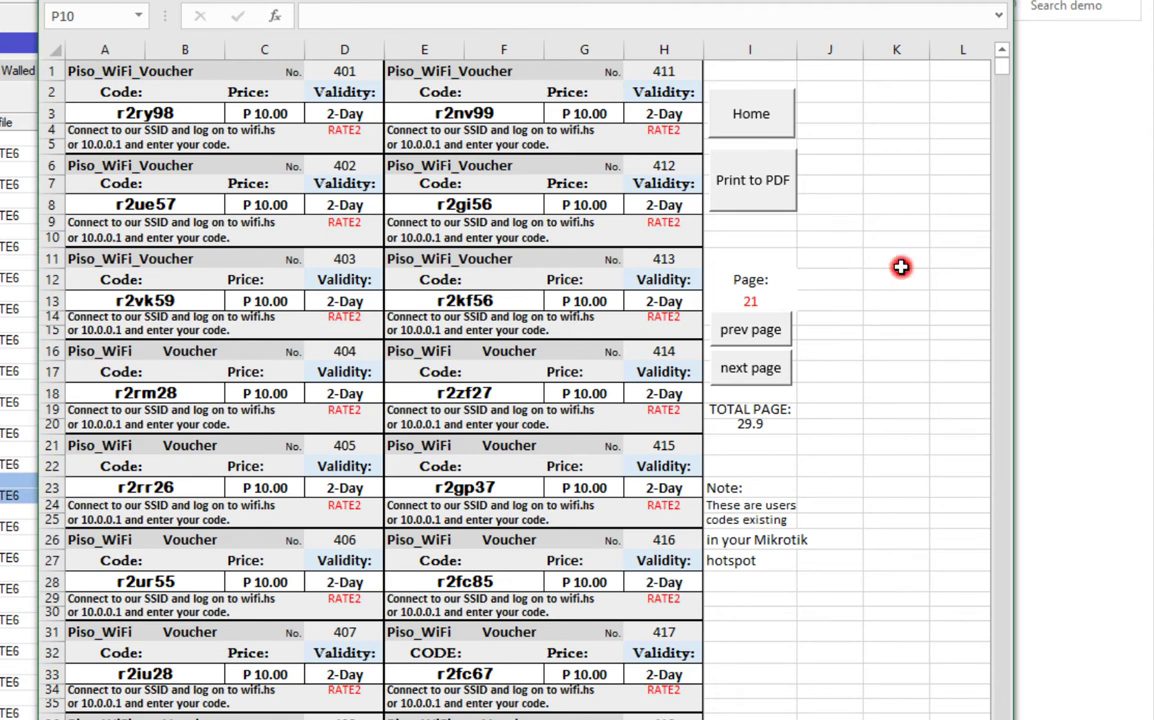
pyautogui.click(770, 195)
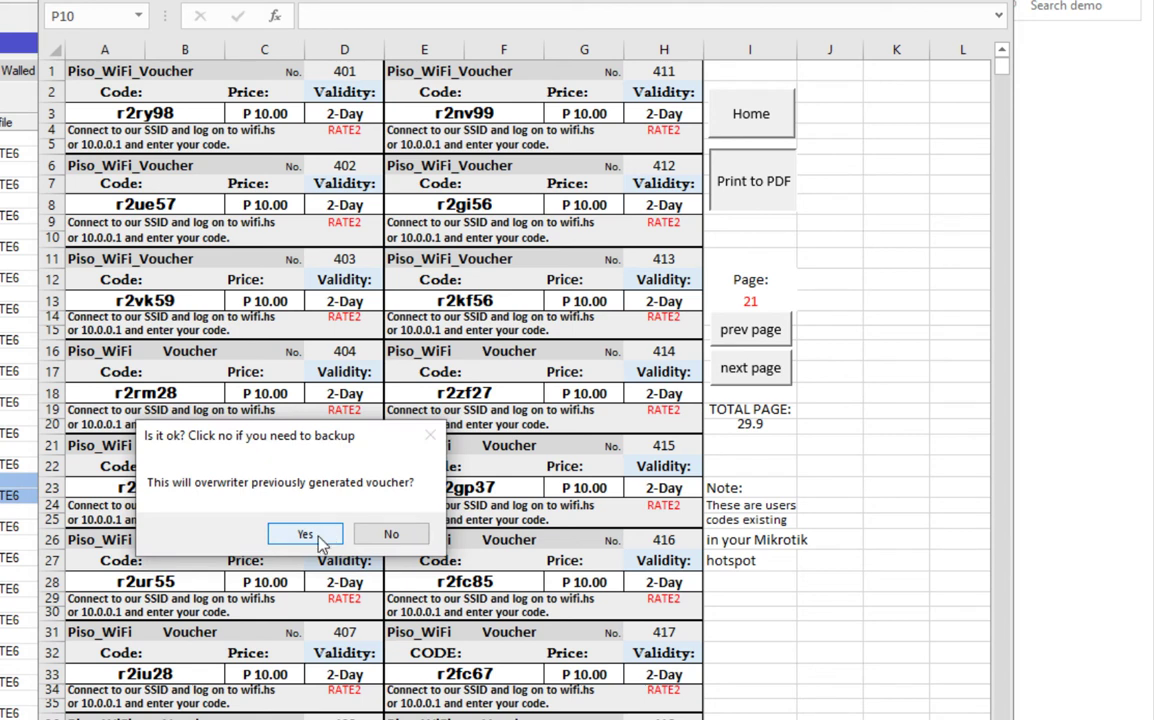
# Confirm the overwrite, then preview Page18.pdf, Page7.pdf and Page15.pdf in VouchersBulk.
pyautogui.click(323, 535)
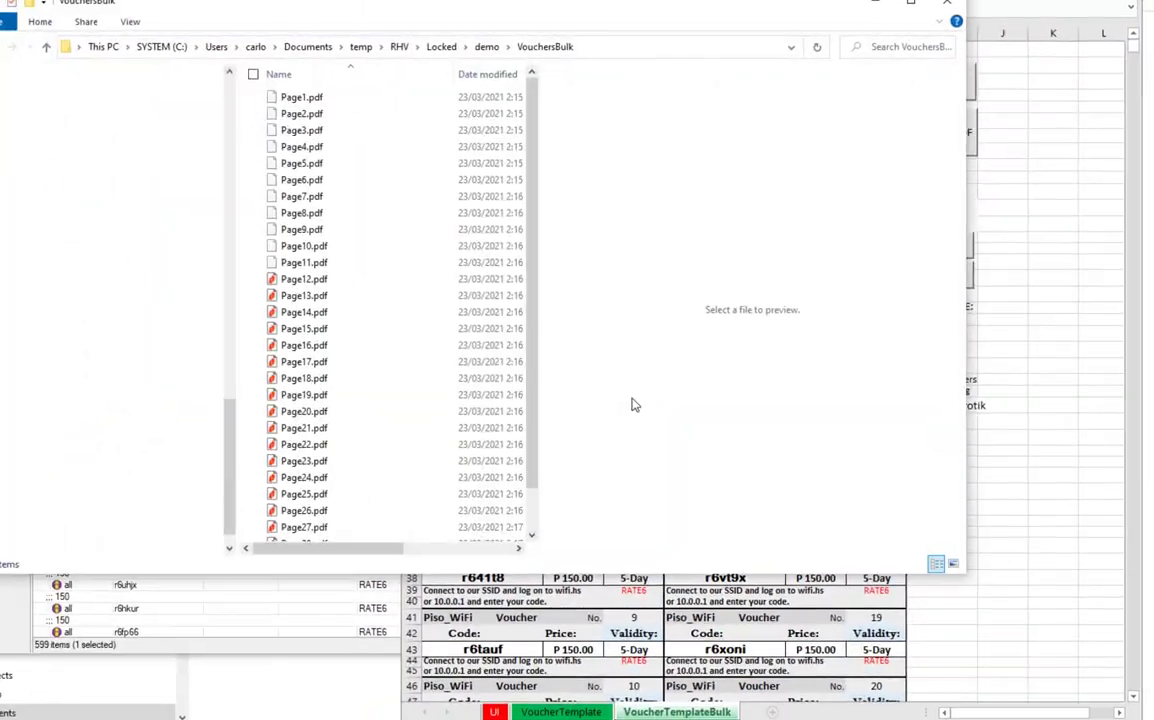
pyautogui.scroll(-3, 536, 358)
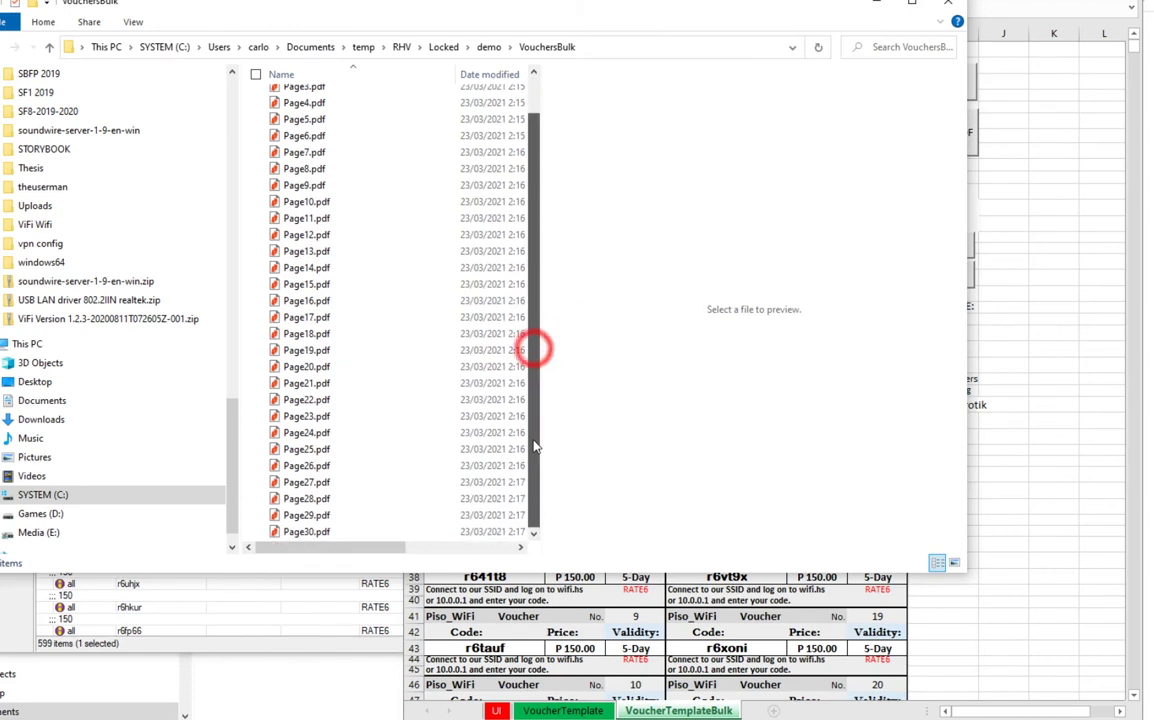
pyautogui.click(375, 338)
pyautogui.click(355, 151)
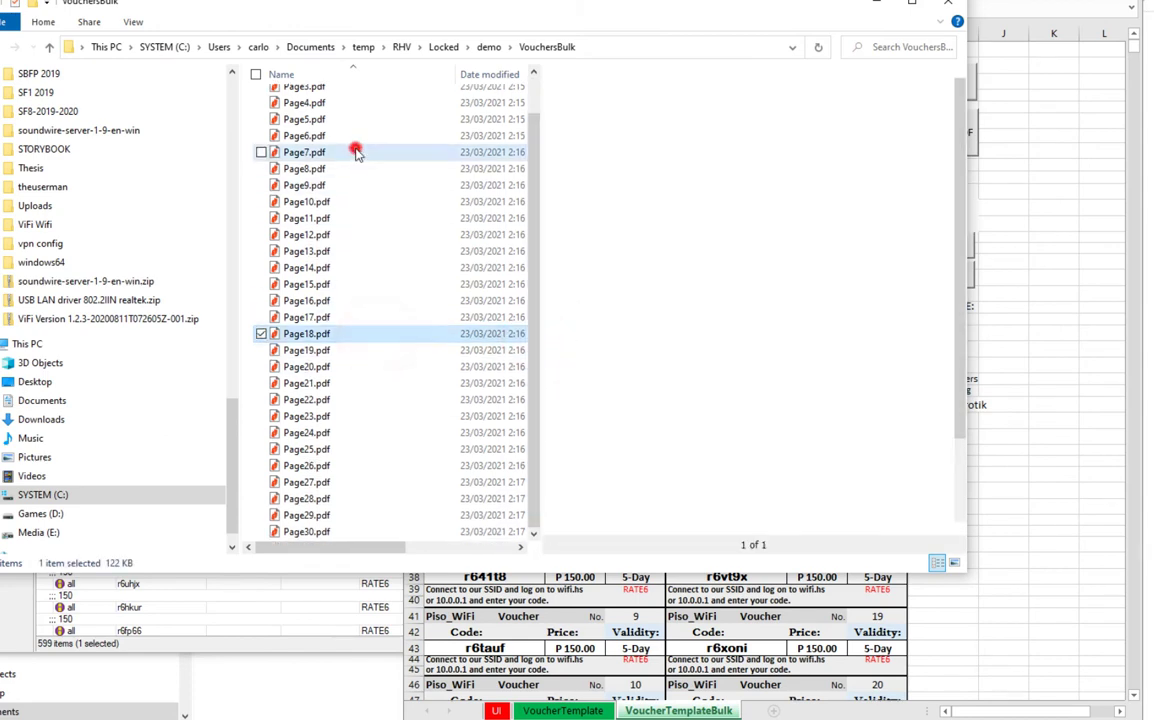
pyautogui.click(368, 286)
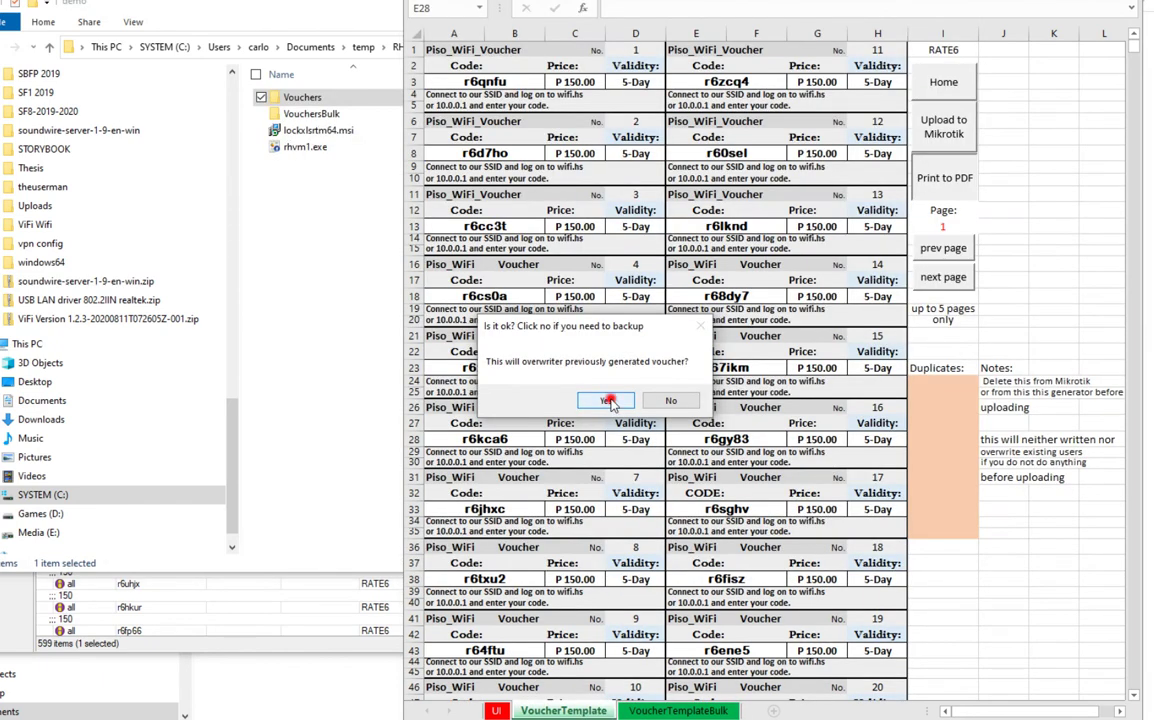
# Replace the previous RATE6 PDFs, inspect the RATE6 folder, close it and return to the demo folder.
pyautogui.click(609, 401)
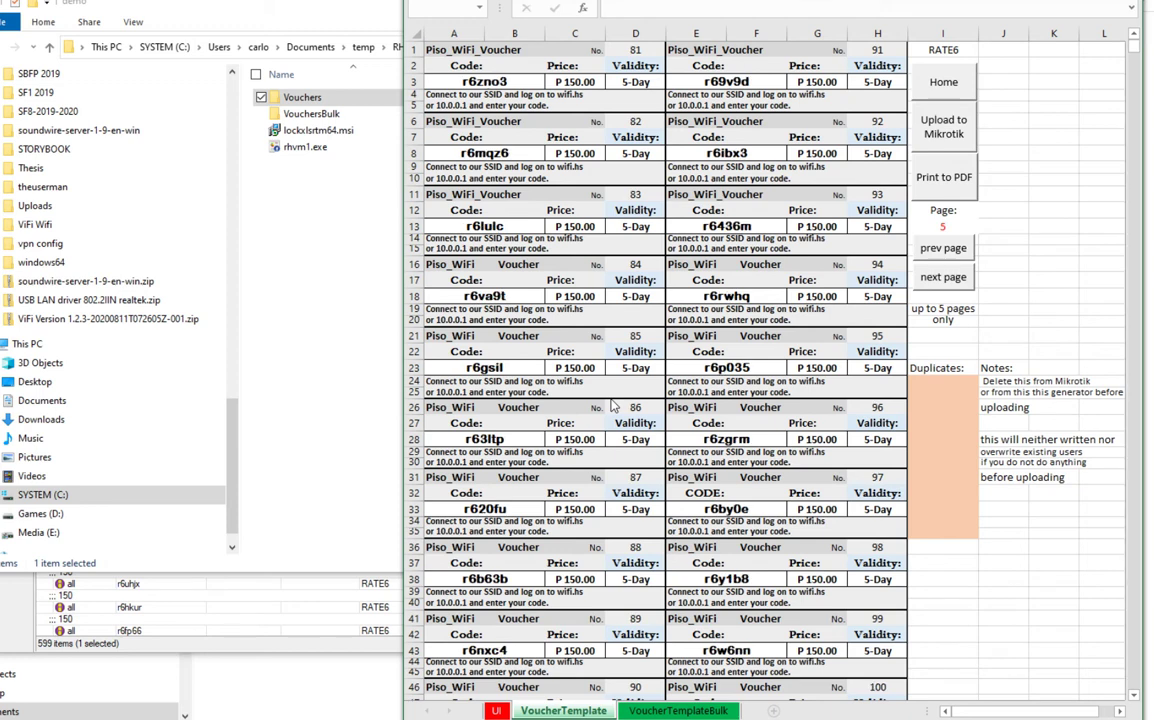
pyautogui.click(445, 210)
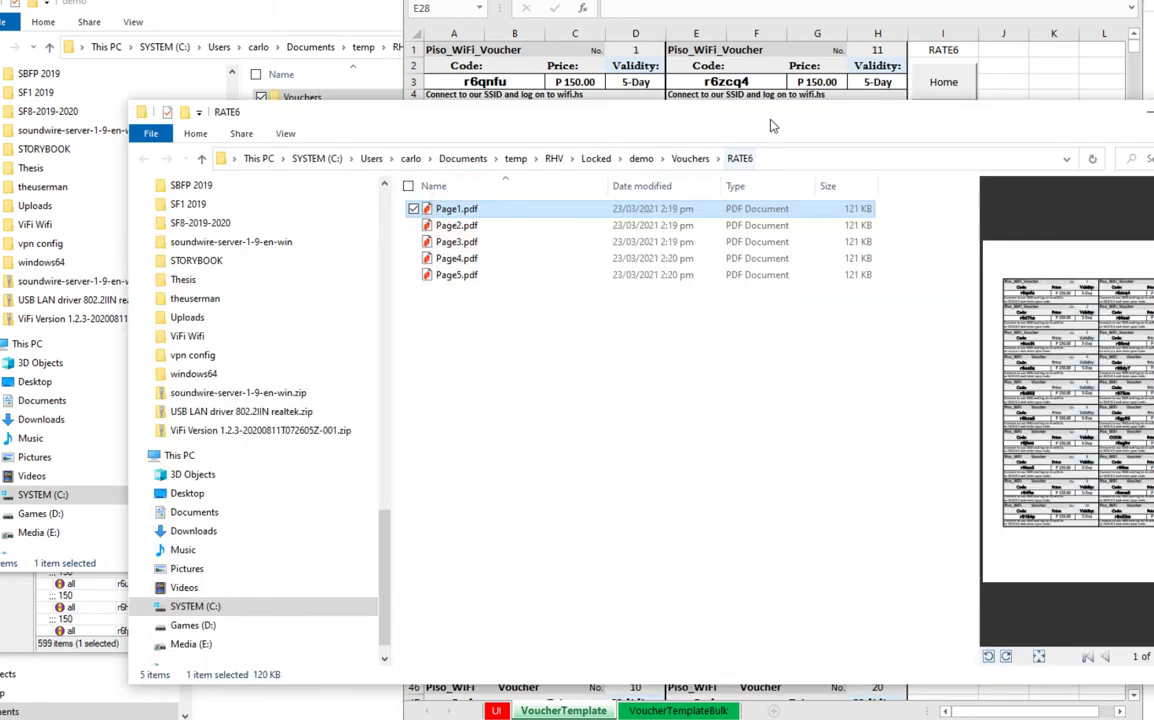
pyautogui.moveTo(757, 114)
pyautogui.mouseDown()
pyautogui.moveTo(735, 120)
pyautogui.moveTo(765, 108)
pyautogui.mouseUp()
pyautogui.click(1030, 117)
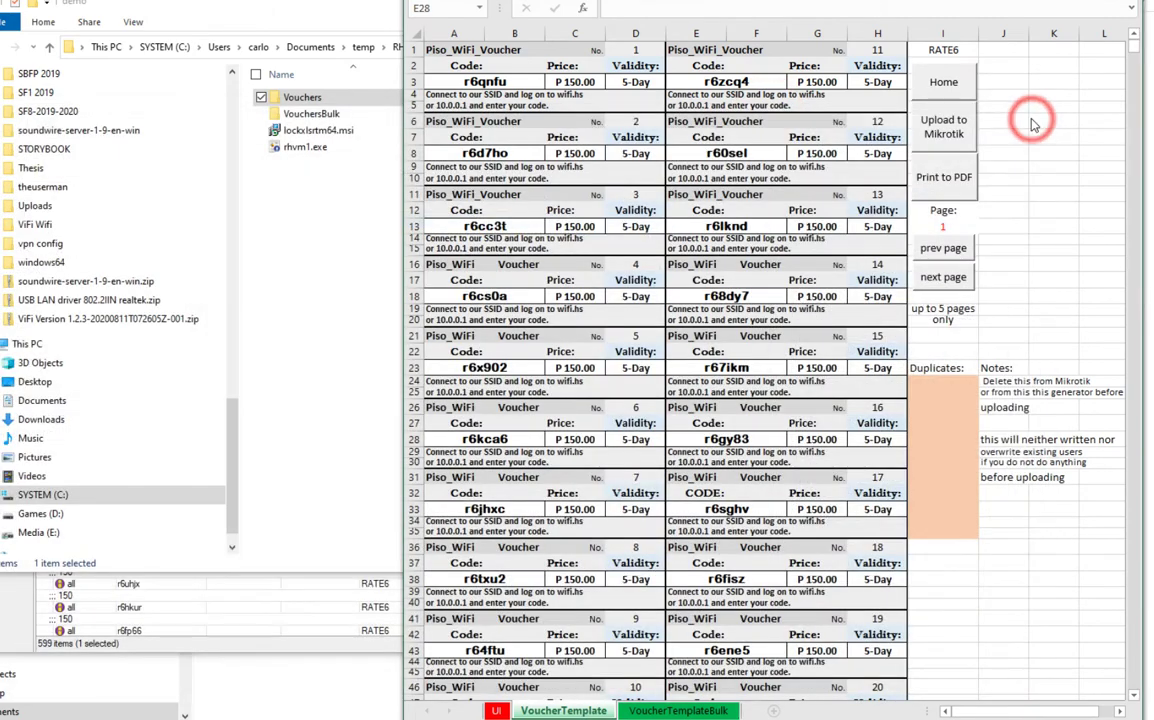
pyautogui.click(330, 365)
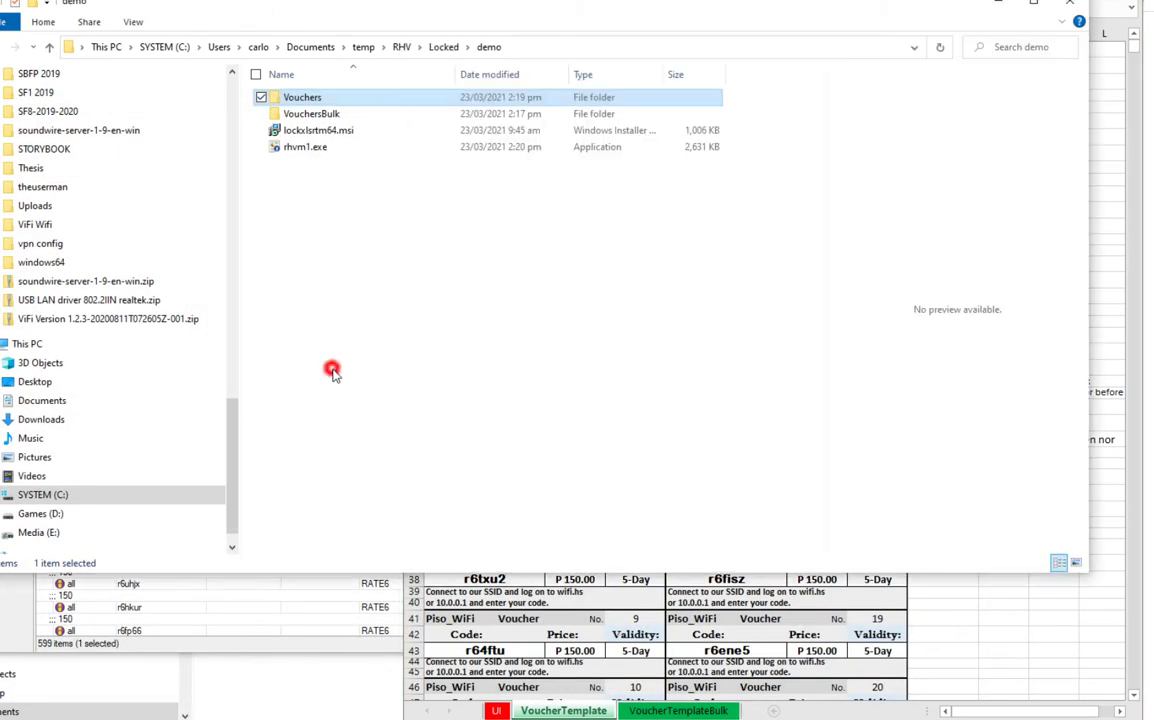
pyautogui.click(1003, 10)
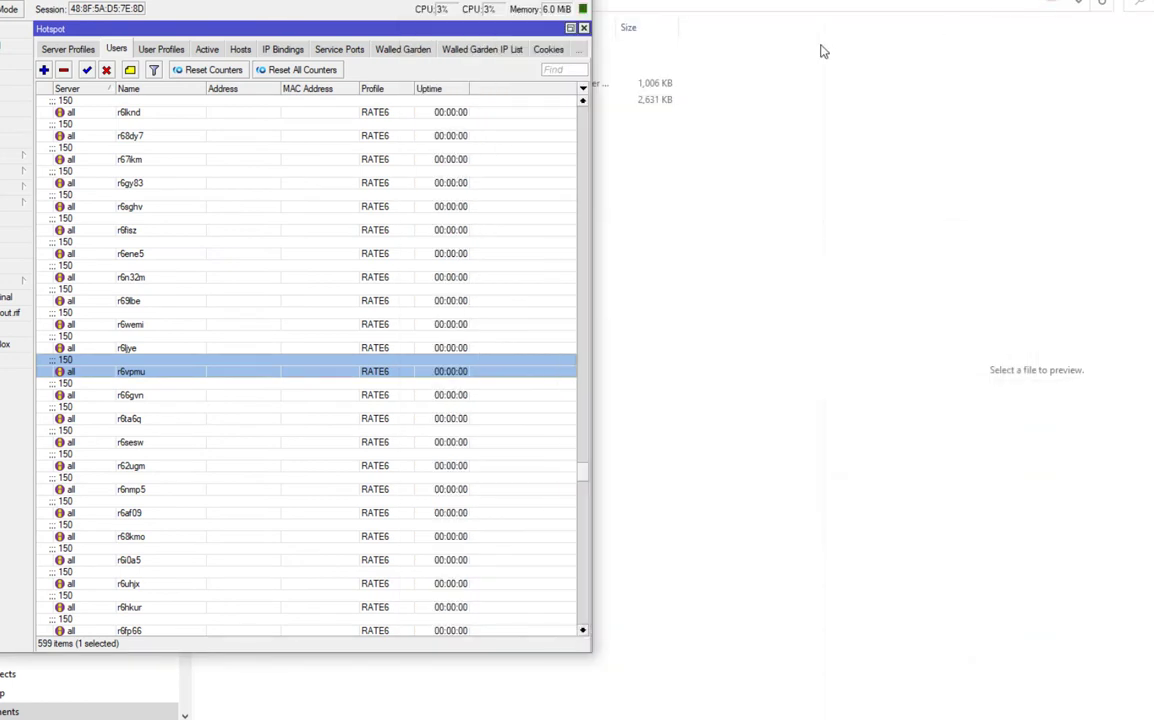
pyautogui.click(710, 98)
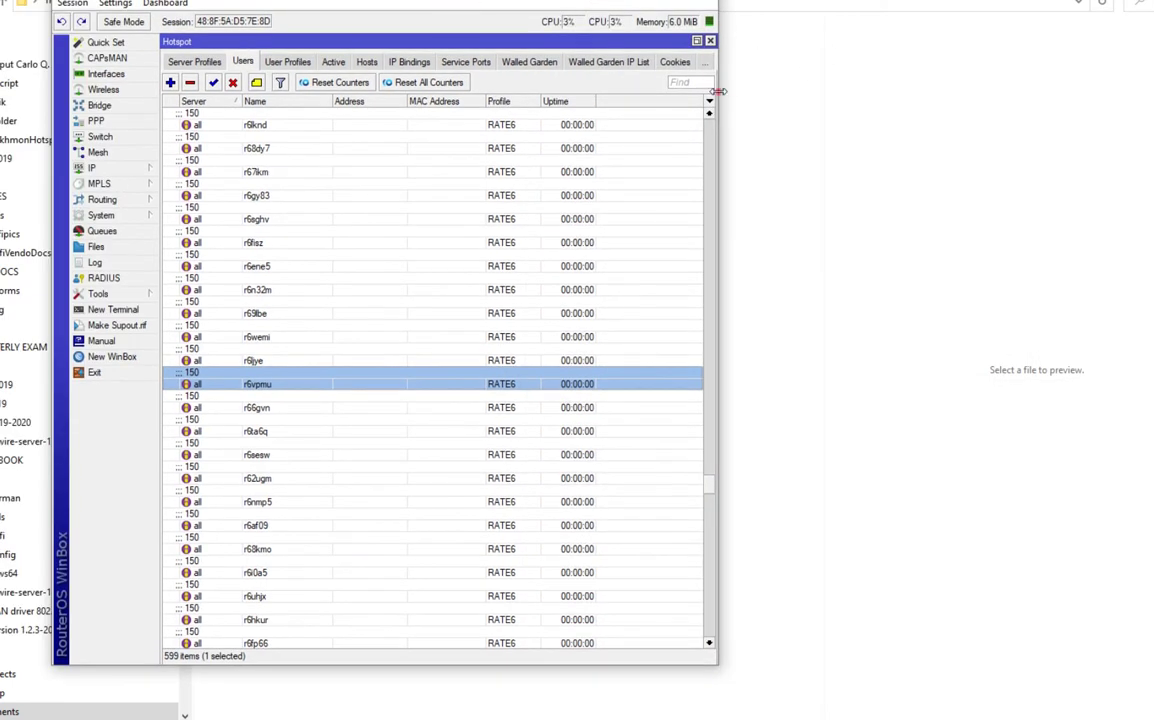
pyautogui.moveTo(718, 91); pyautogui.dragTo(953, 88)
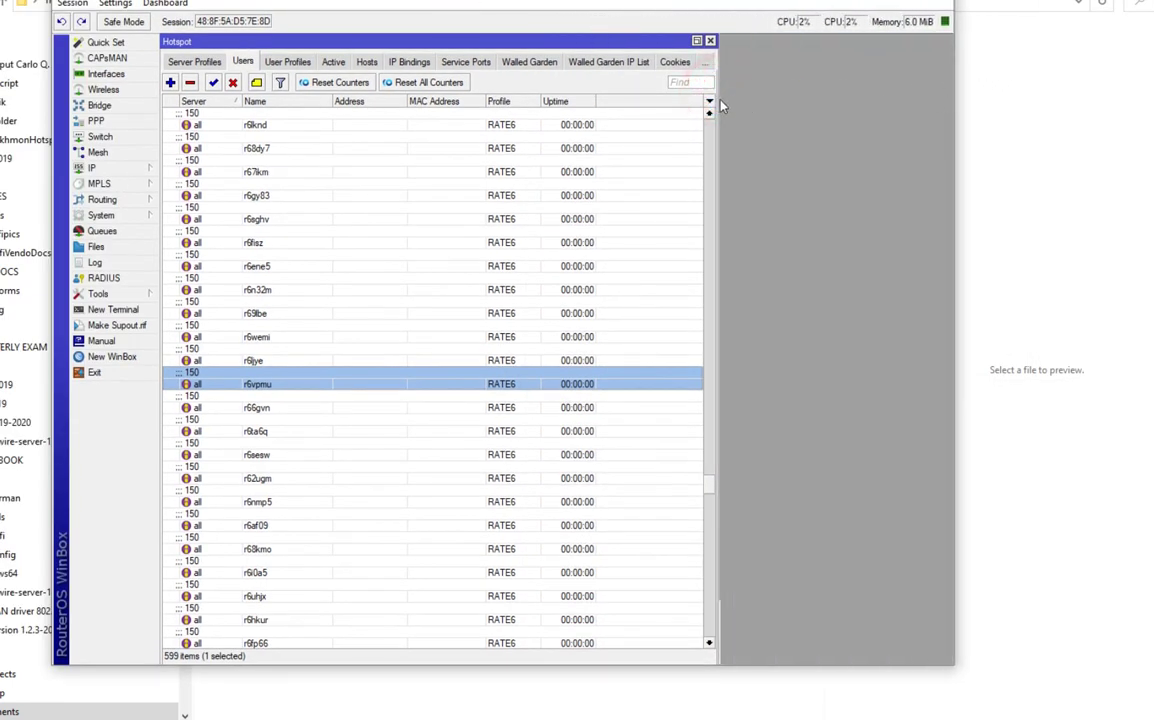
pyautogui.click(717, 91)
pyautogui.scroll(1, 240, 223)
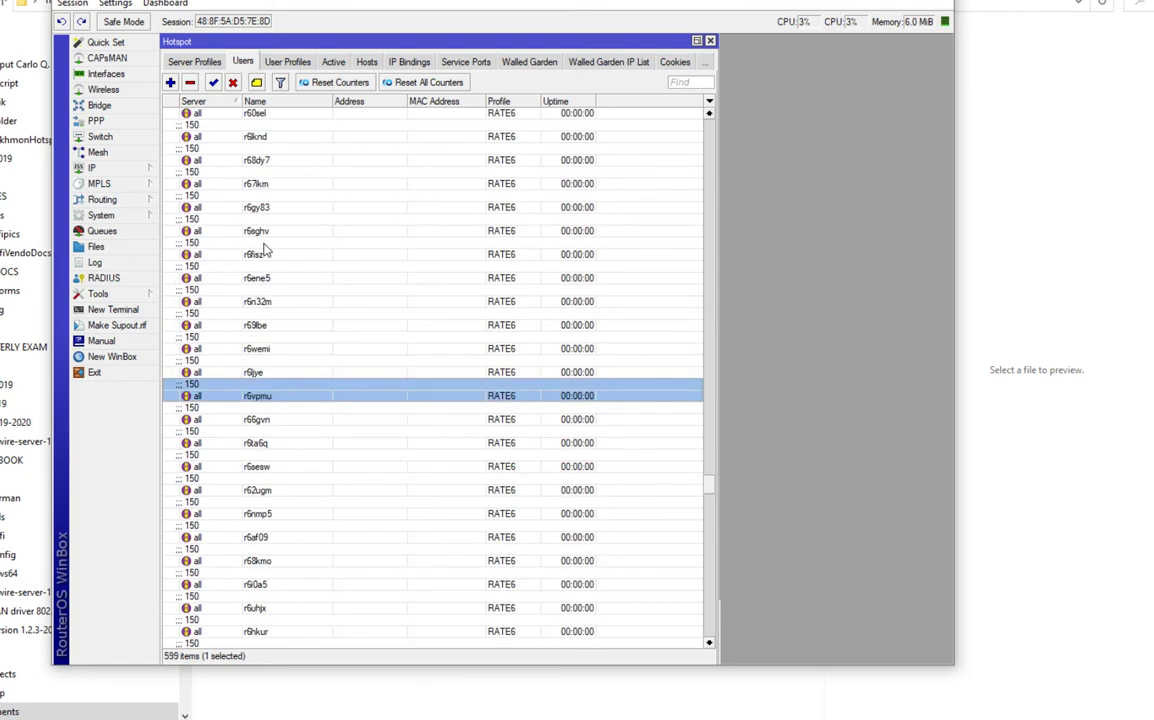
pyautogui.doubleClick(240, 137)
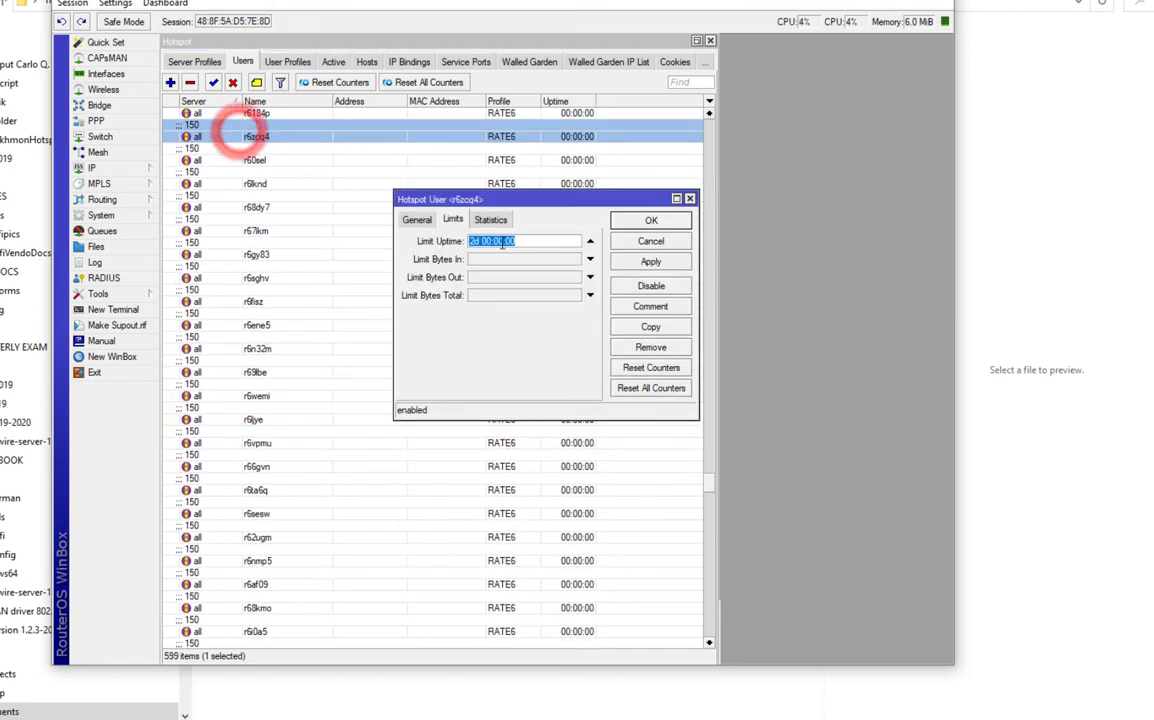
pyautogui.click(417, 220)
pyautogui.doubleClick(479, 259)
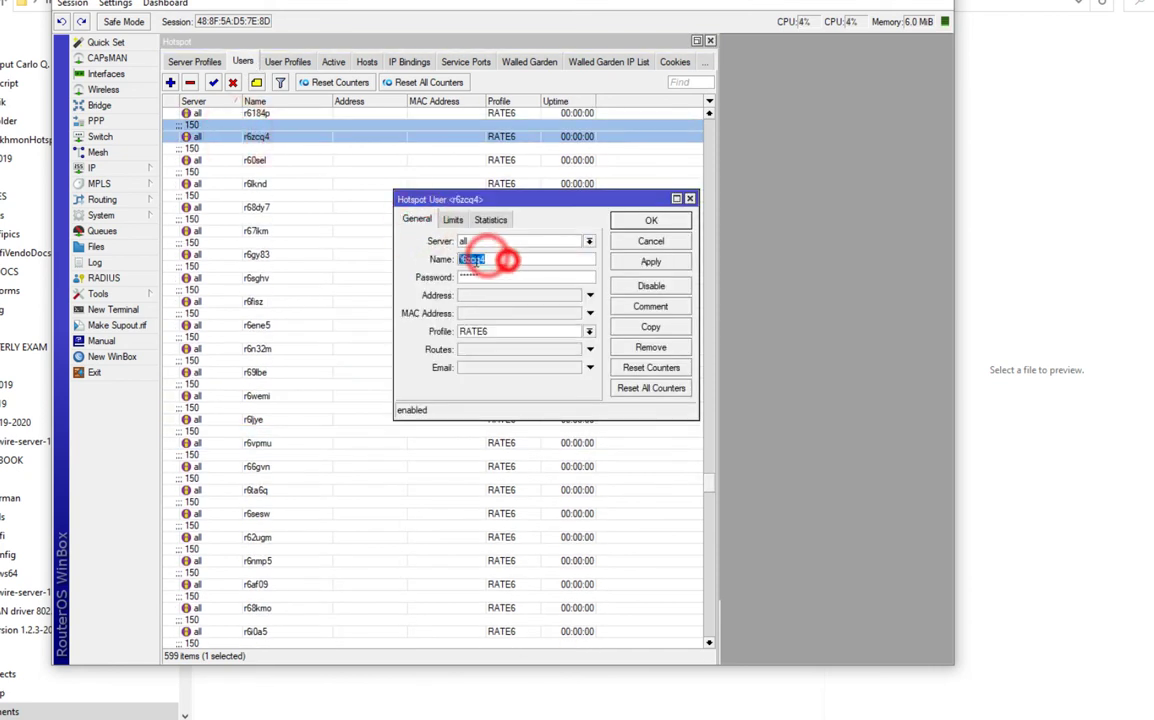
pyautogui.click(314, 232)
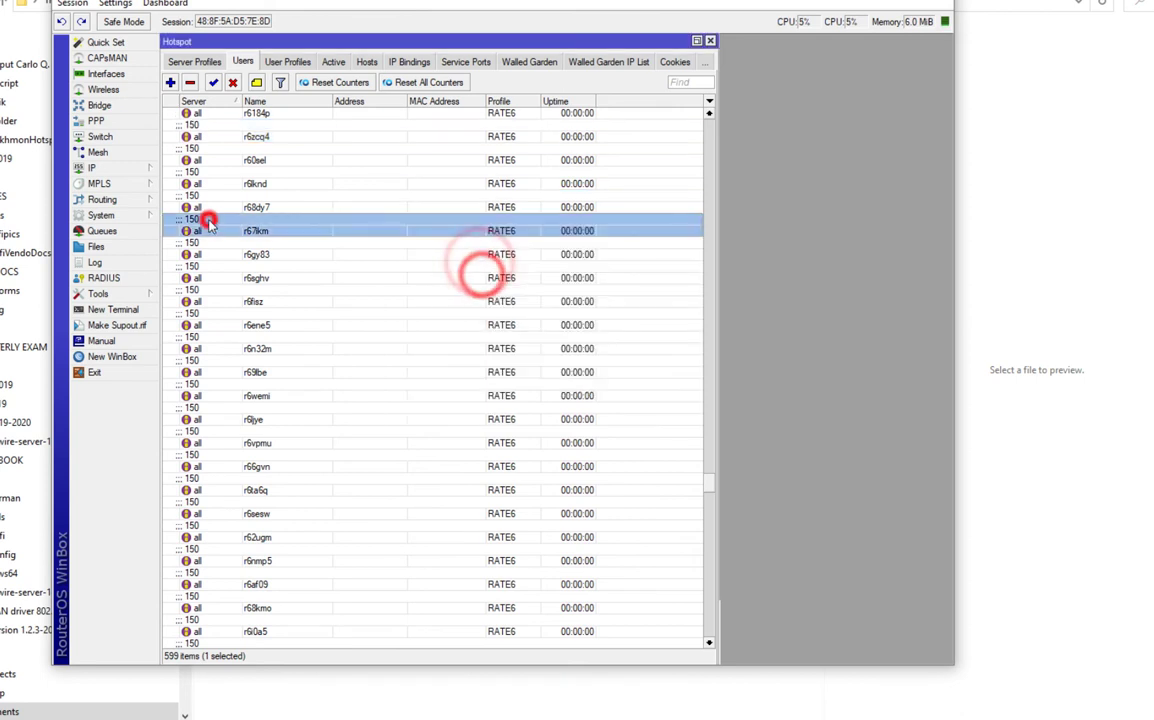
pyautogui.click(255, 278)
pyautogui.click(194, 62)
pyautogui.click(287, 62)
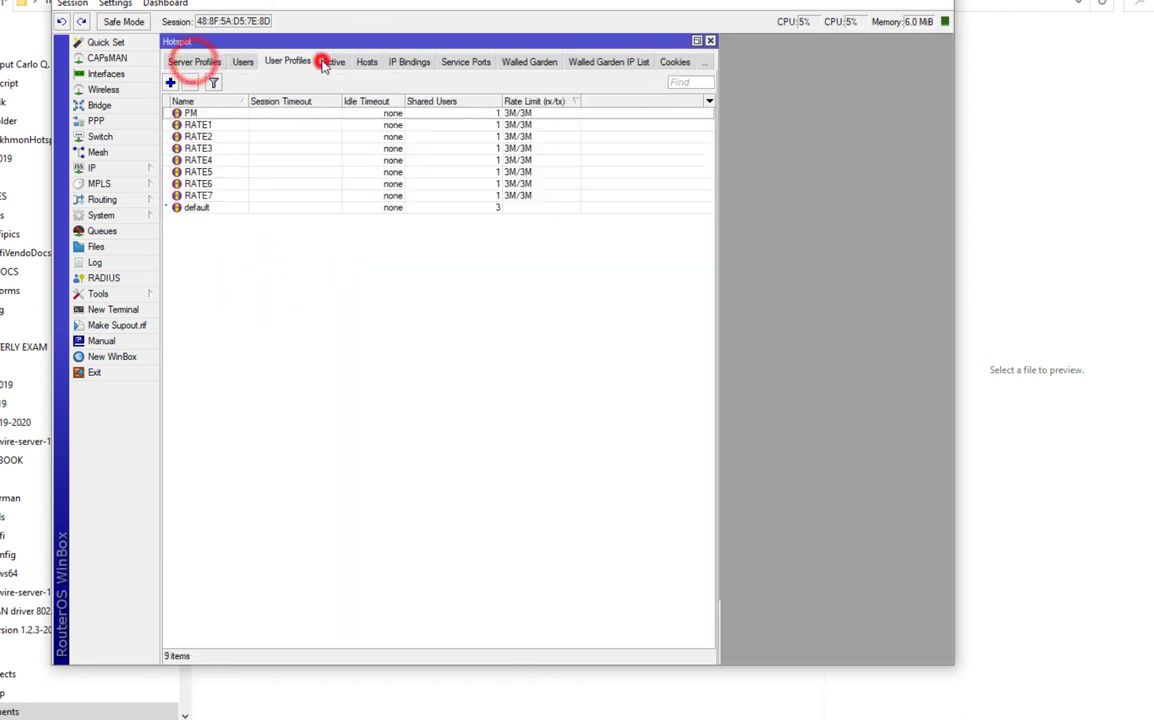
pyautogui.click(338, 62)
pyautogui.click(287, 62)
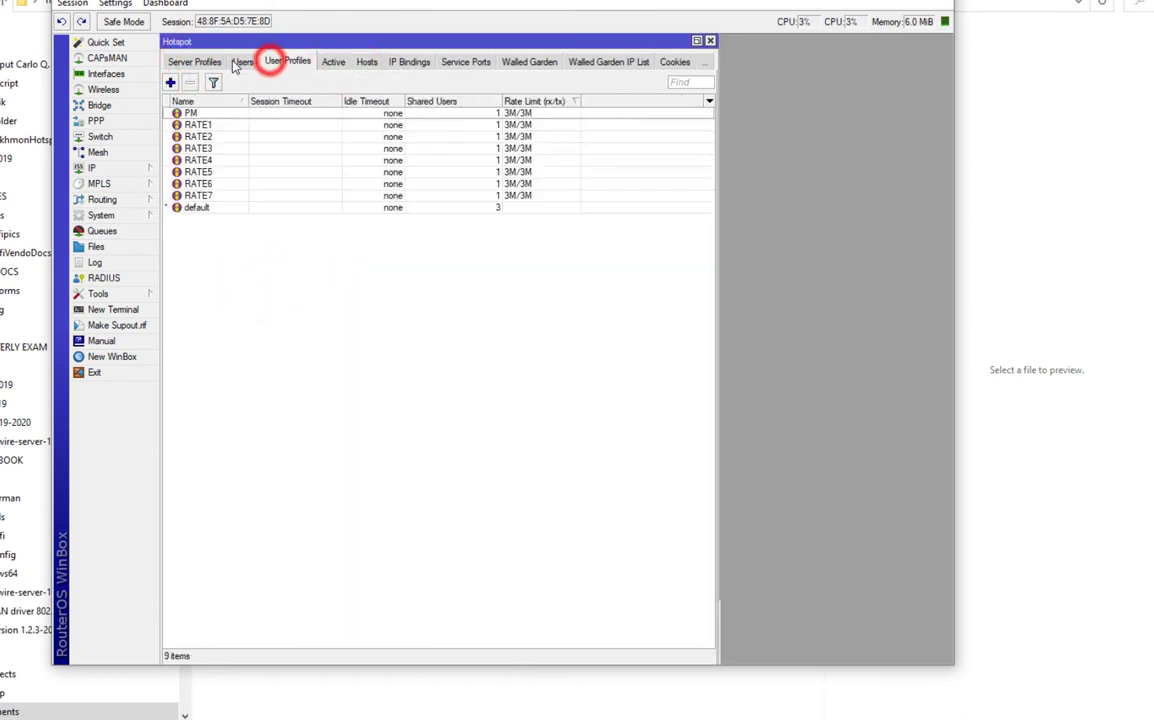
pyautogui.click(242, 62)
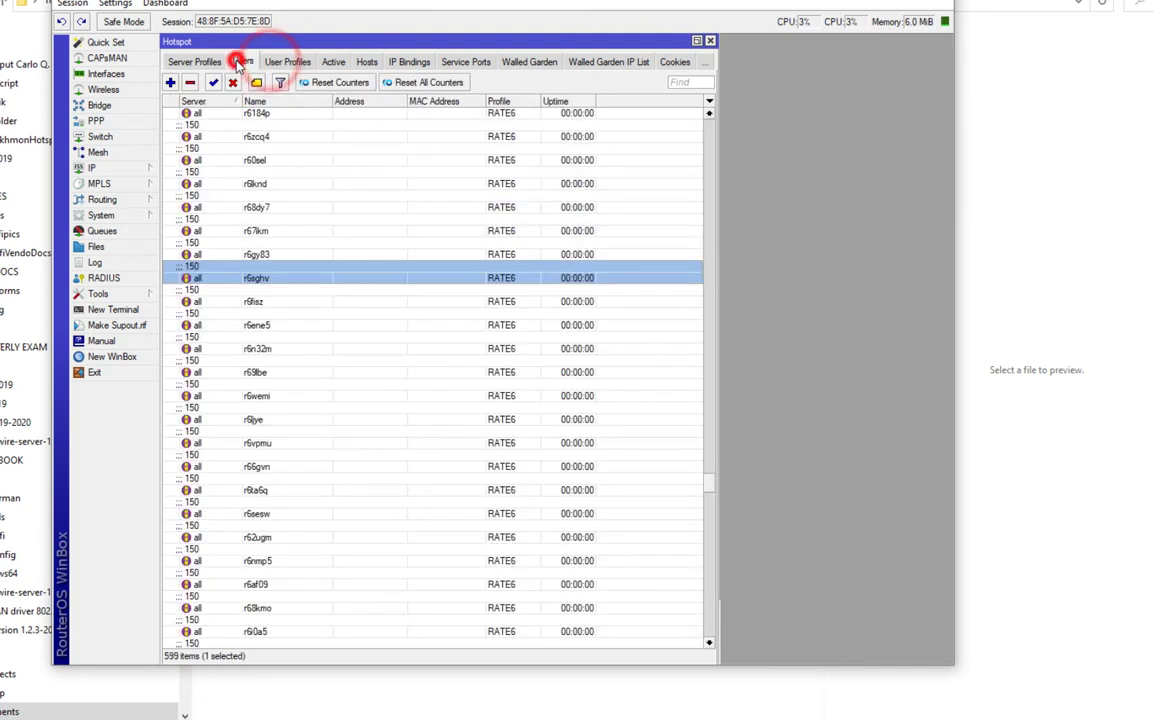
pyautogui.scroll(-2, 343, 279)
pyautogui.doubleClick(348, 290)
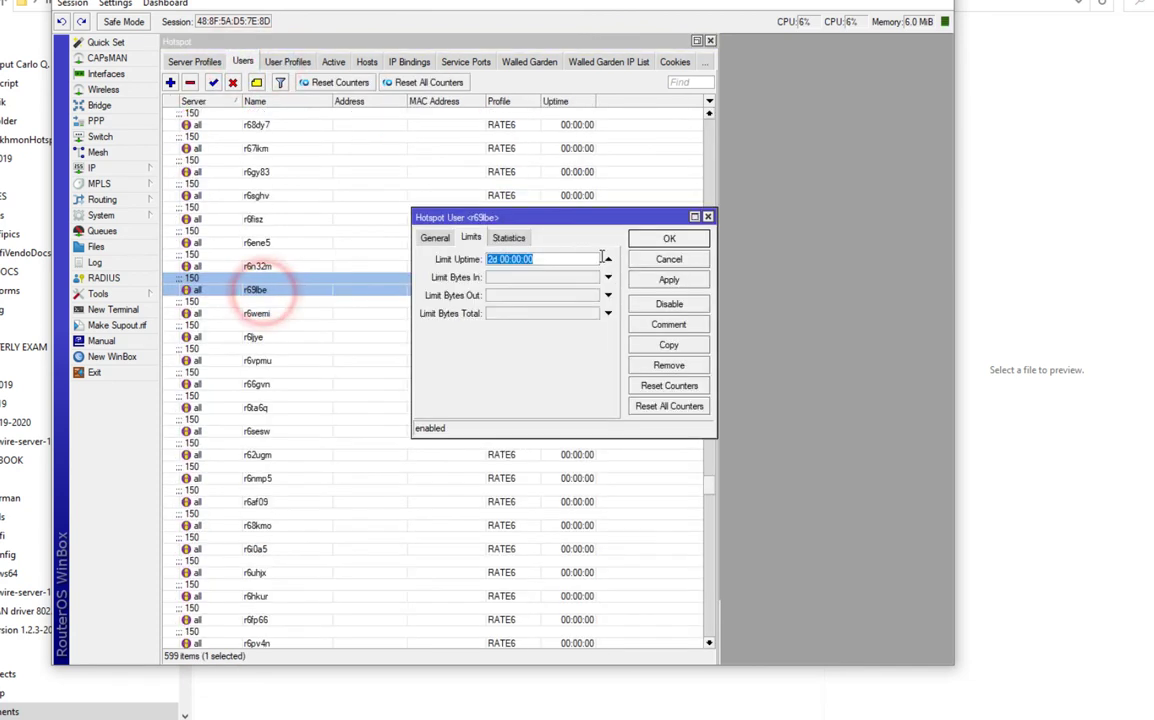
pyautogui.click(705, 217)
# Check the server profiles and scroll back to the top of the hotspot users list.
pyautogui.scroll(2, 289, 178)
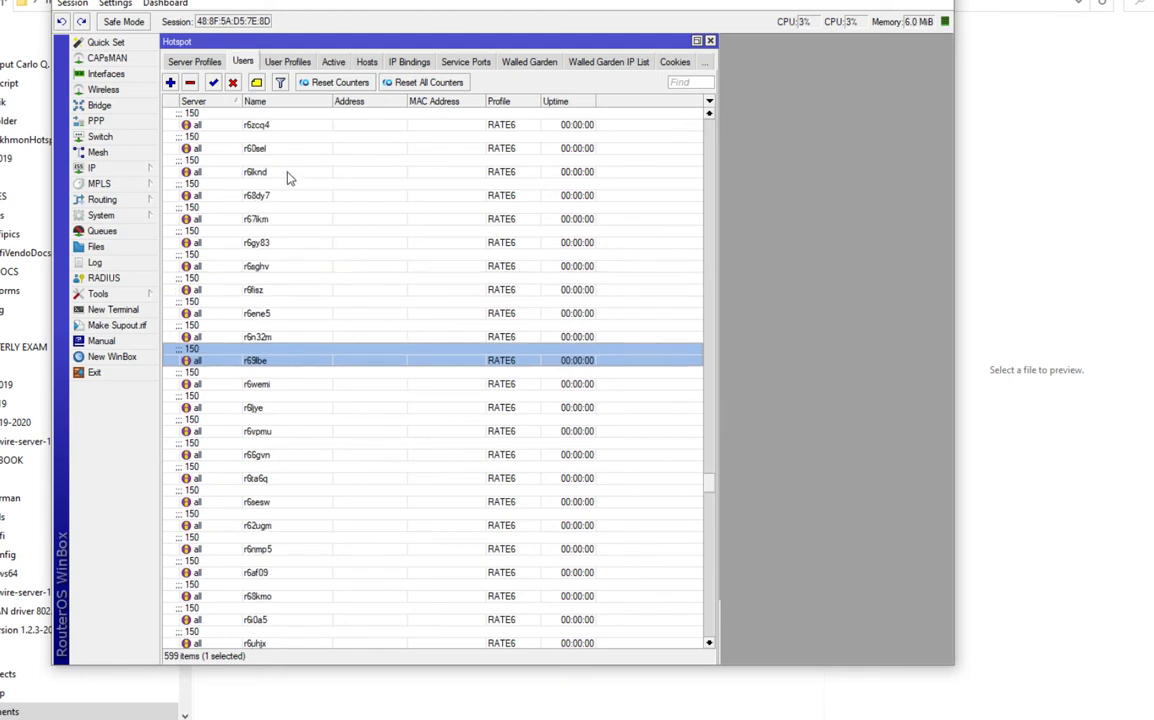
pyautogui.click(205, 62)
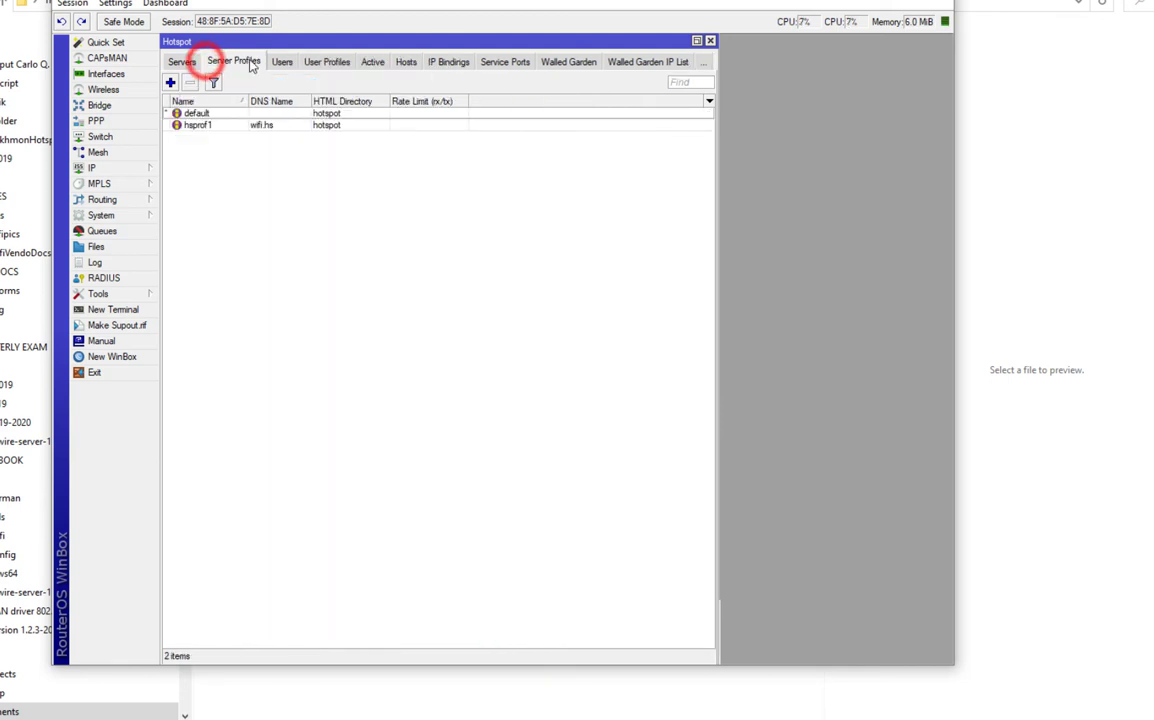
pyautogui.click(245, 61)
pyautogui.scroll(2, 286, 178)
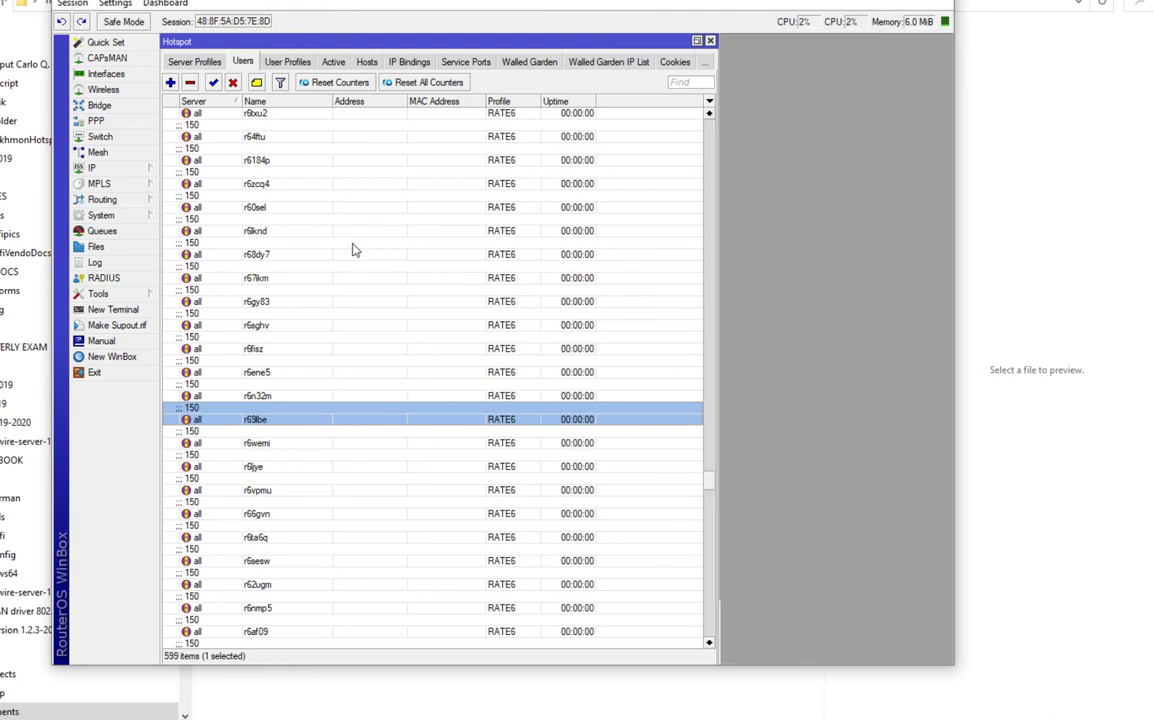
pyautogui.scroll(2, 352, 250)
pyautogui.scroll(3, 355, 248)
pyautogui.scroll(2, 358, 247)
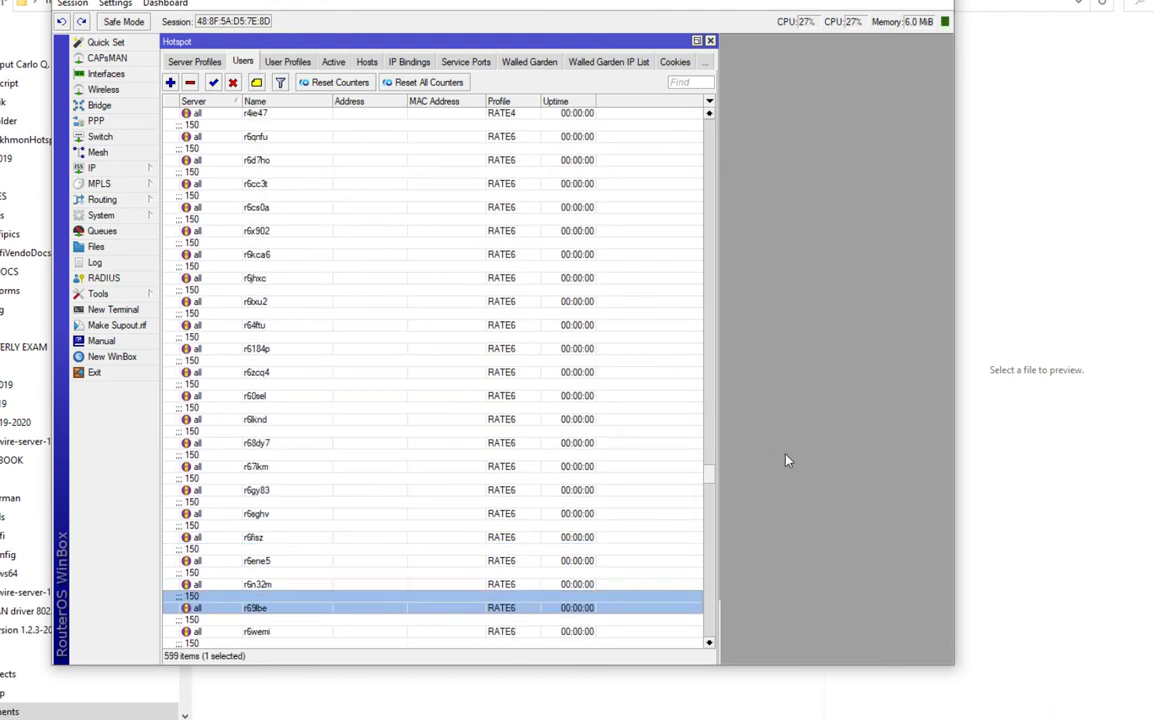
pyautogui.moveTo(711, 485)
pyautogui.mouseDown()
pyautogui.moveTo(693, 265)
pyautogui.moveTo(711, 140)
pyautogui.mouseUp()
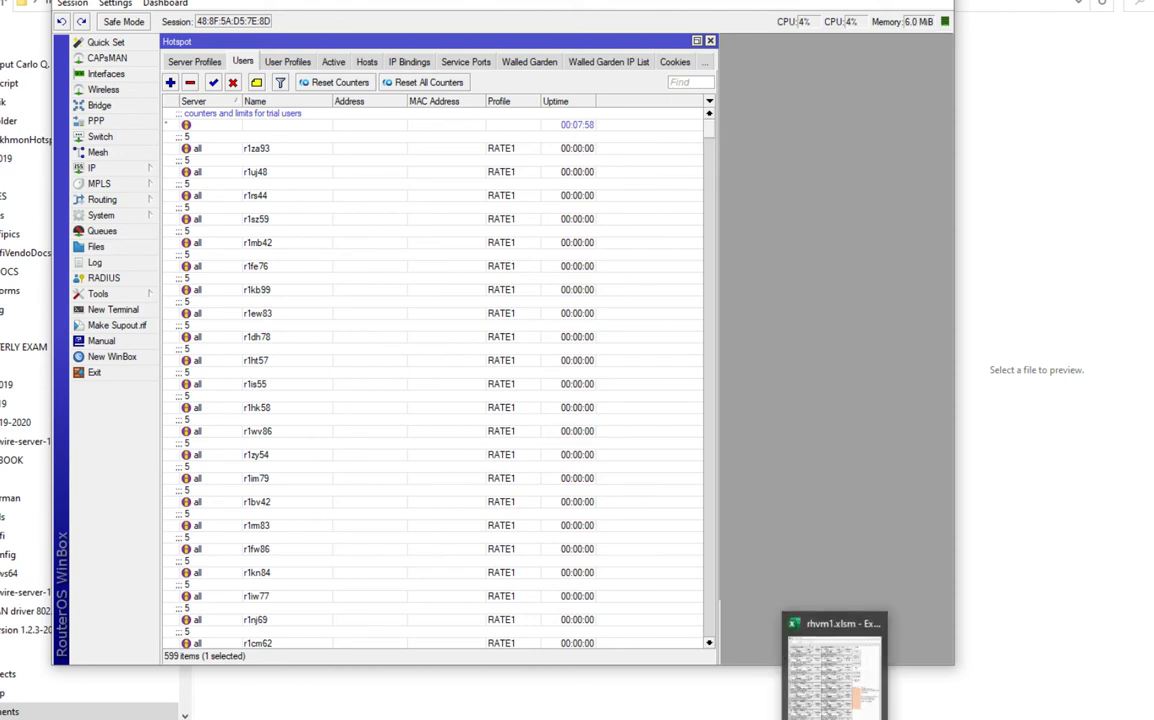
# Review the server profiles, active sessions, user profiles, hosts and IP bindings, ending on the 599 users.
pyautogui.click(840, 716)
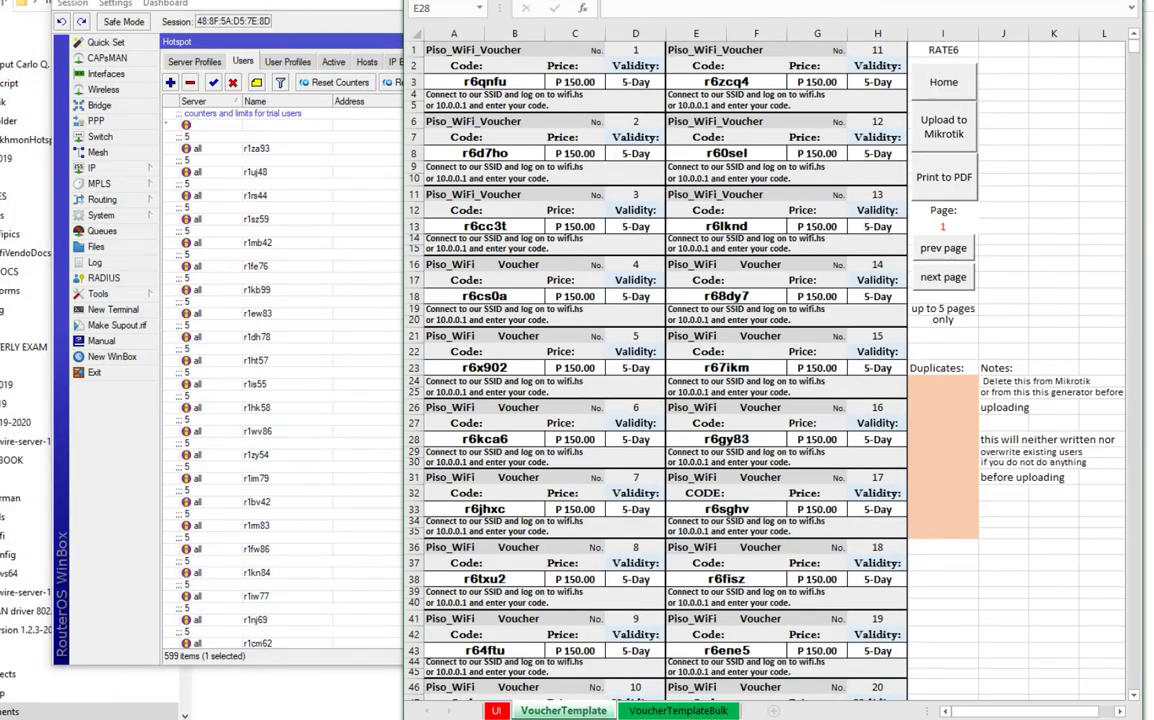
pyautogui.click(961, 189)
pyautogui.click(195, 62)
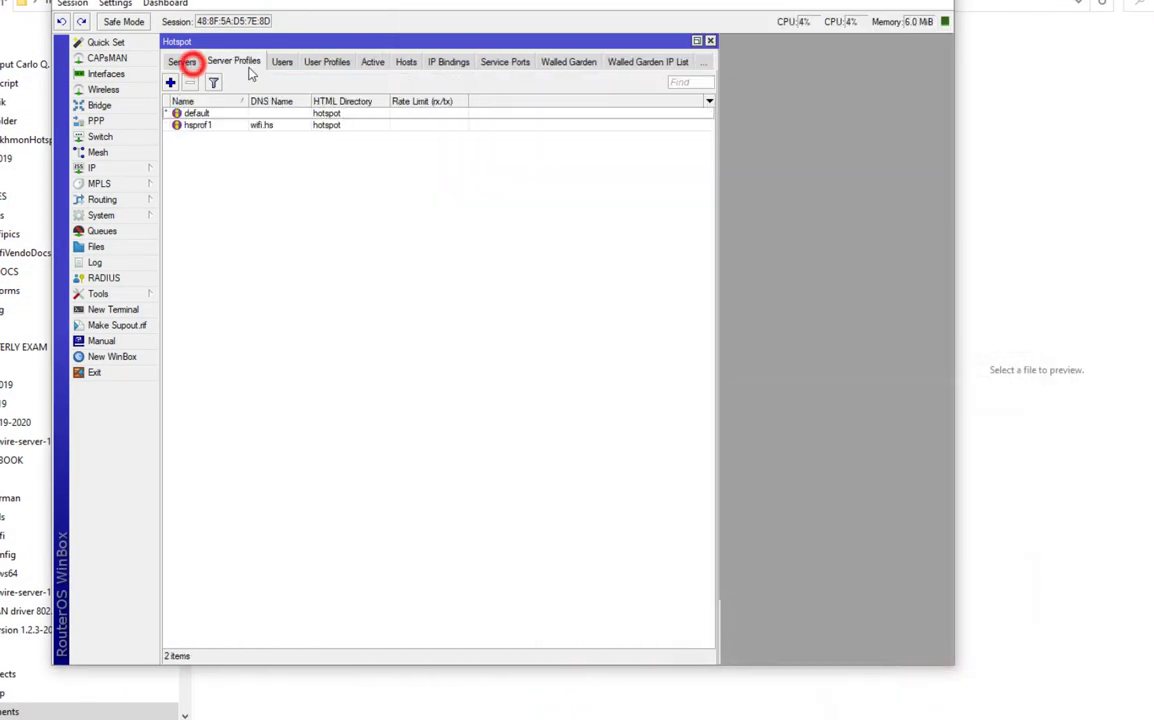
pyautogui.click(288, 61)
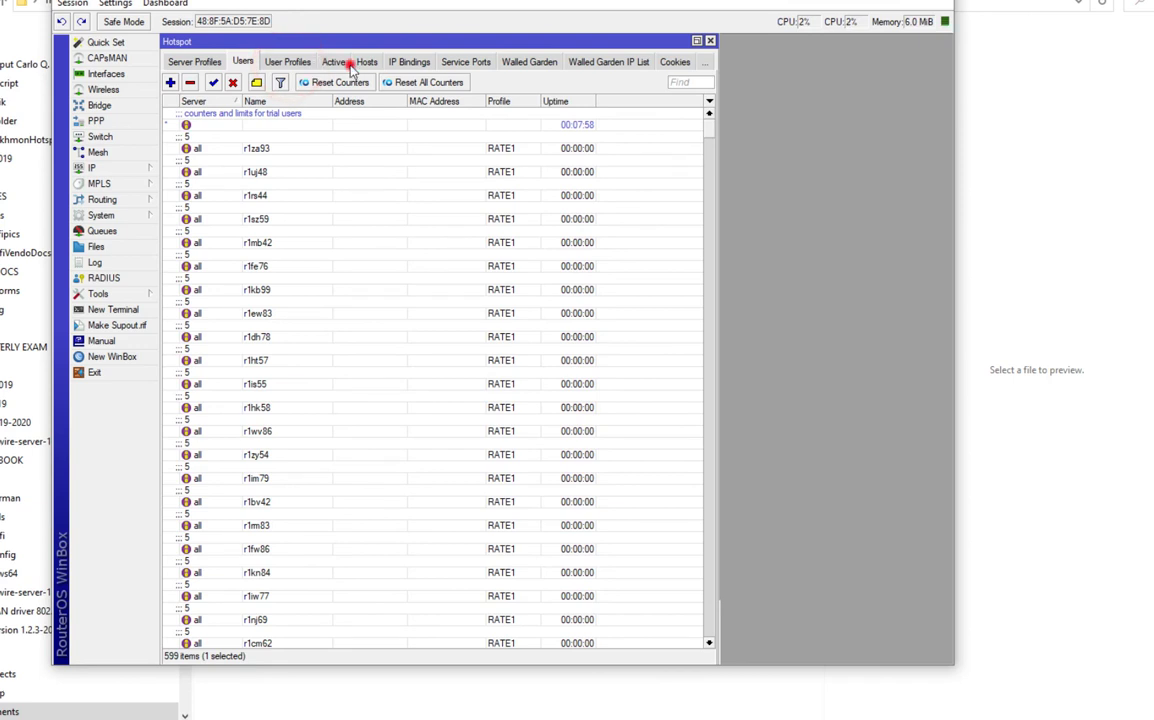
pyautogui.click(340, 63)
pyautogui.click(295, 62)
pyautogui.click(370, 60)
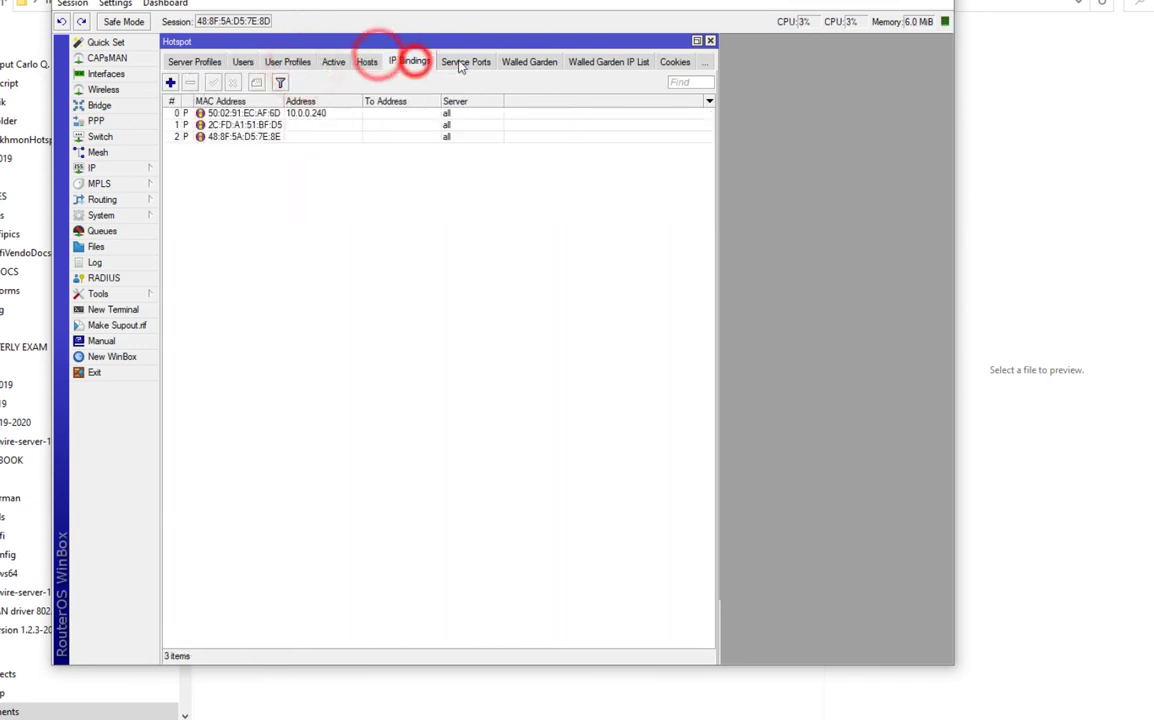
pyautogui.click(410, 62)
pyautogui.click(194, 62)
pyautogui.click(284, 62)
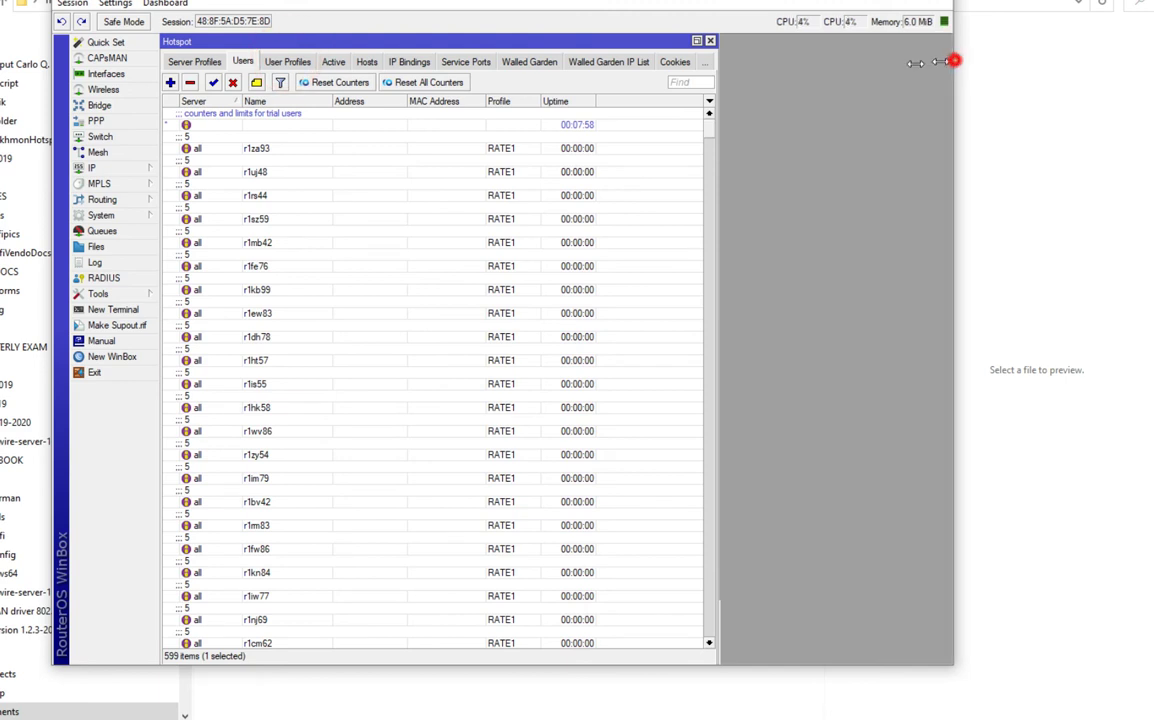
# Make the WinBox window narrower and move it down and to the right.
pyautogui.moveTo(957, 59); pyautogui.dragTo(782, 62)
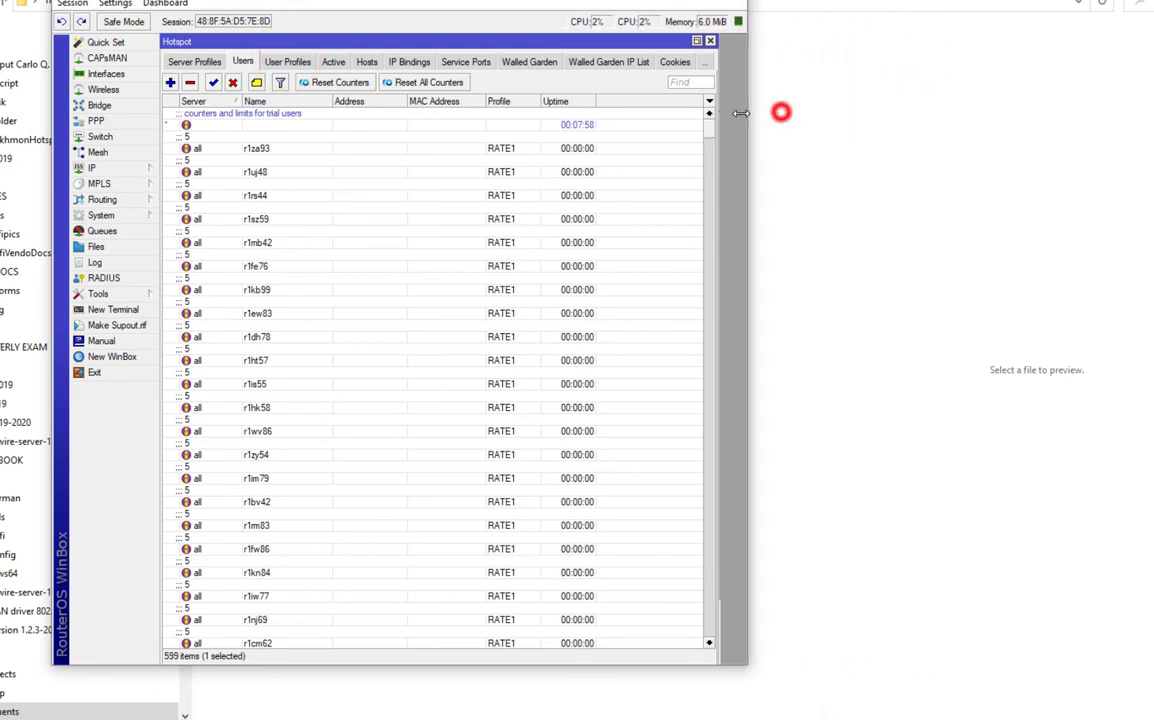
pyautogui.moveTo(782, 114); pyautogui.dragTo(737, 114)
pyautogui.moveTo(554, 2); pyautogui.dragTo(722, 175)
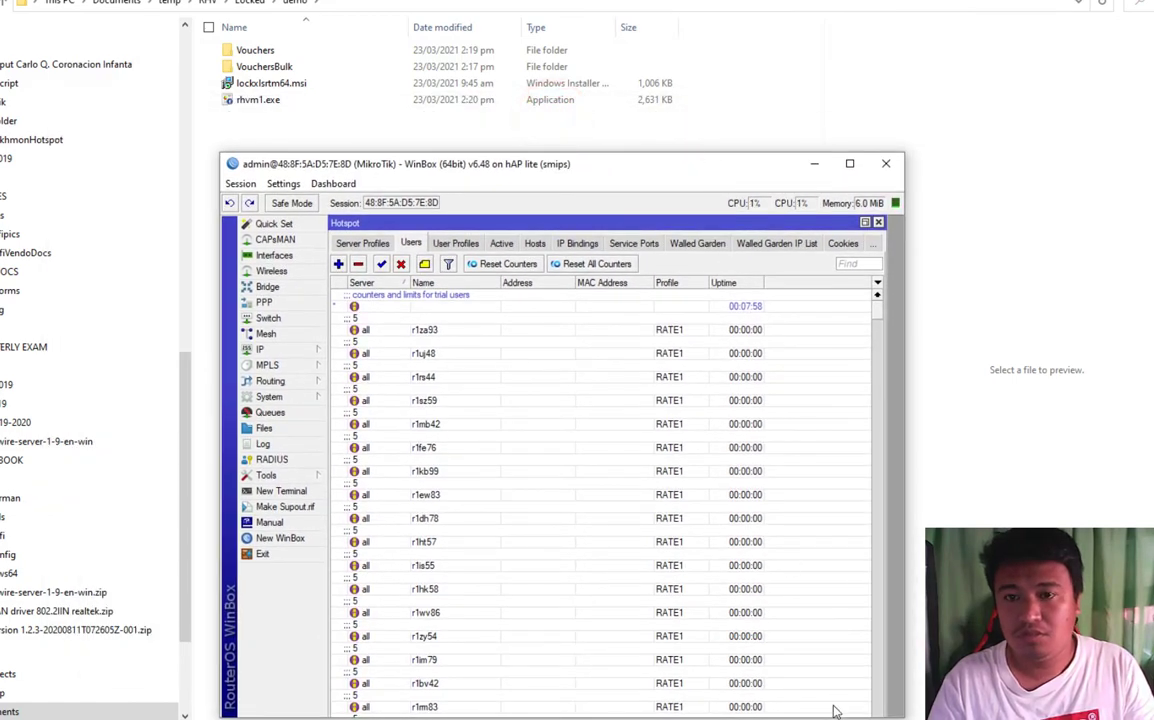
# Select the Piso_WiFi SSID cell on the UI sheet, then view the VoucherTemplate sheet.
pyautogui.click(832, 715)
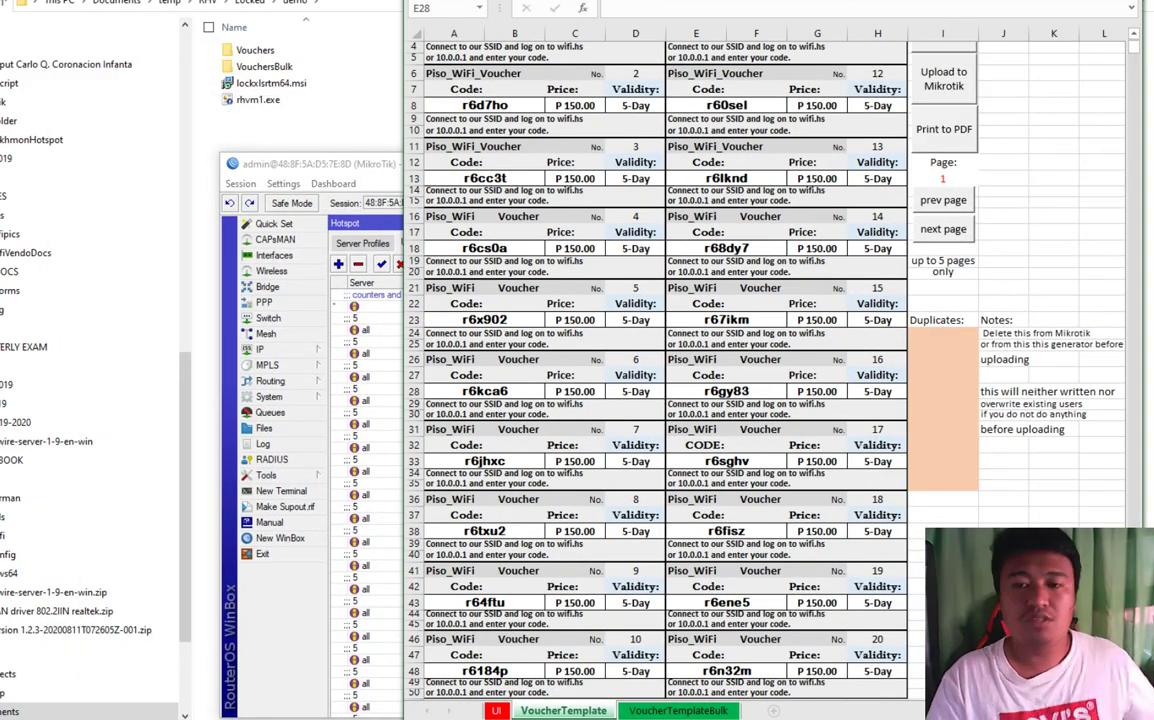
pyautogui.click(496, 710)
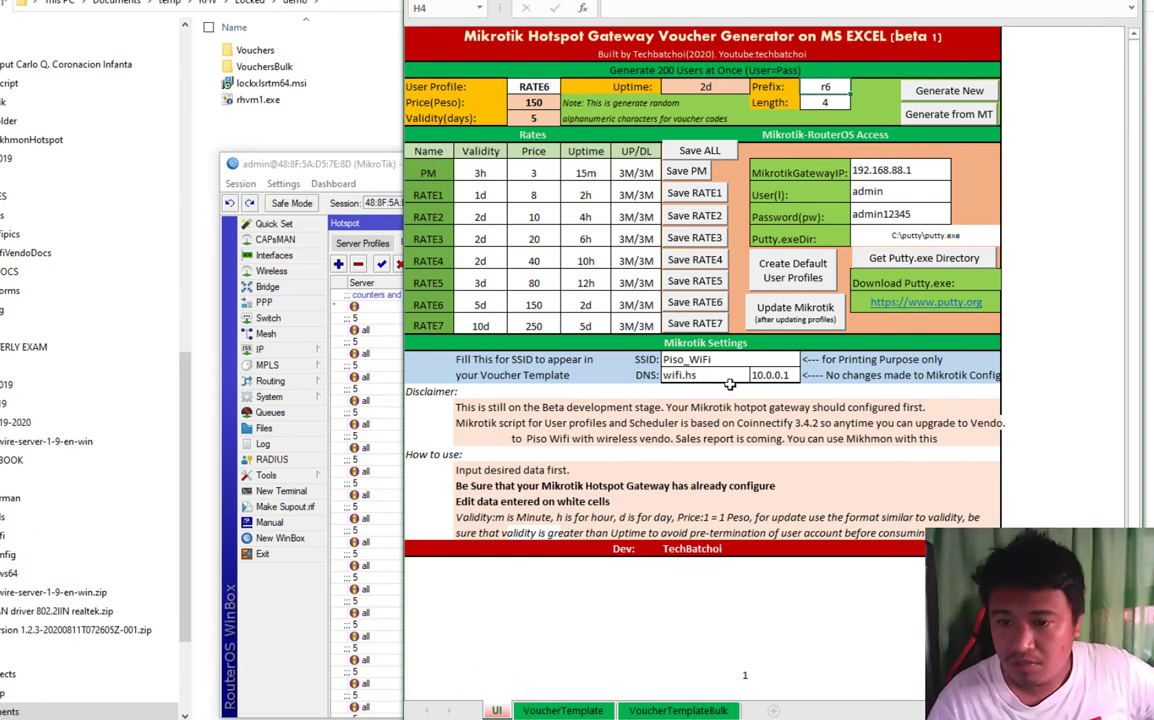
pyautogui.click(712, 365)
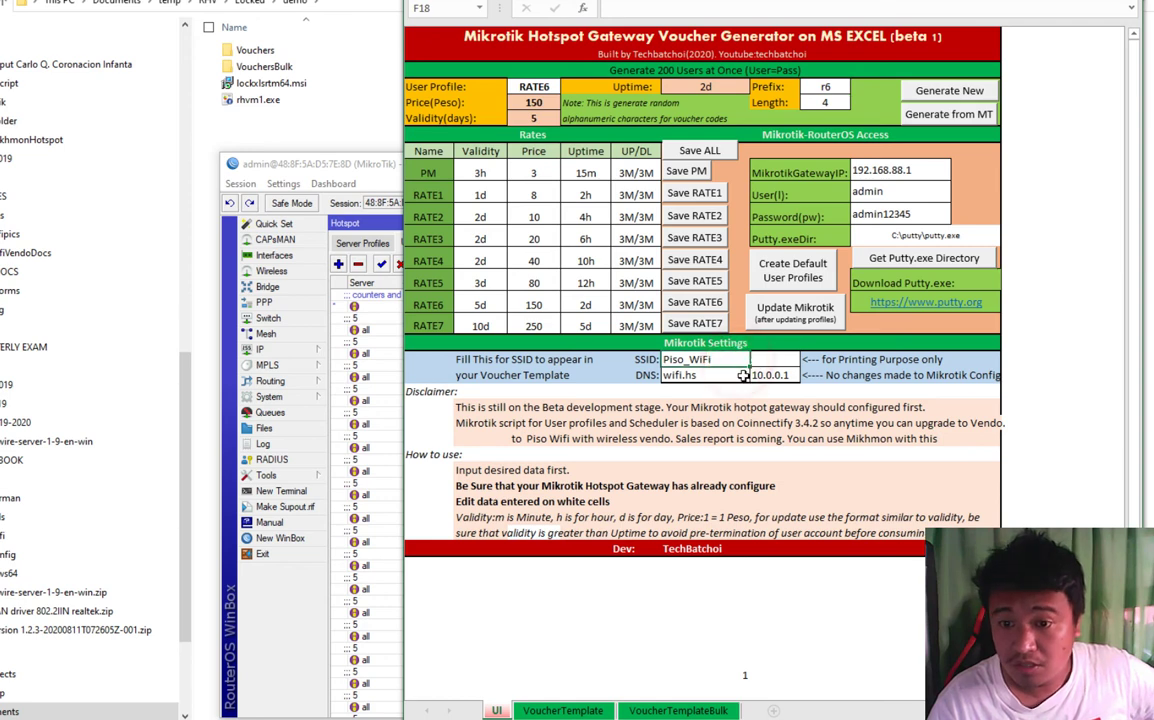
pyautogui.click(714, 366)
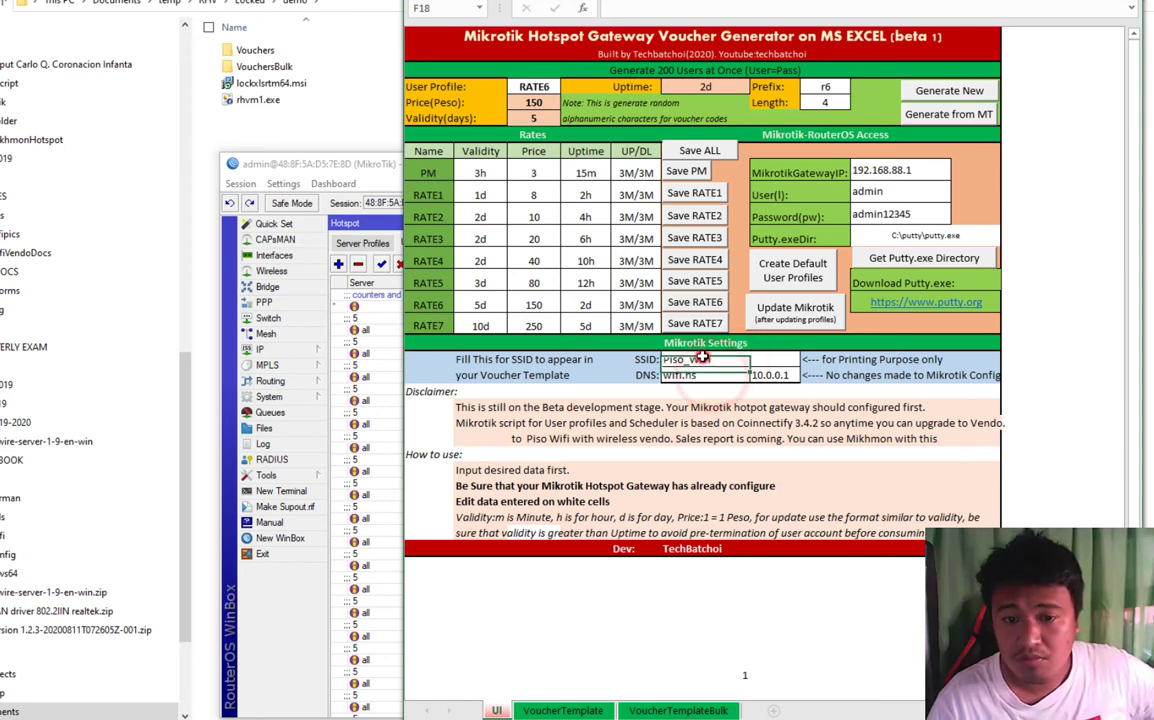
pyautogui.click(714, 366)
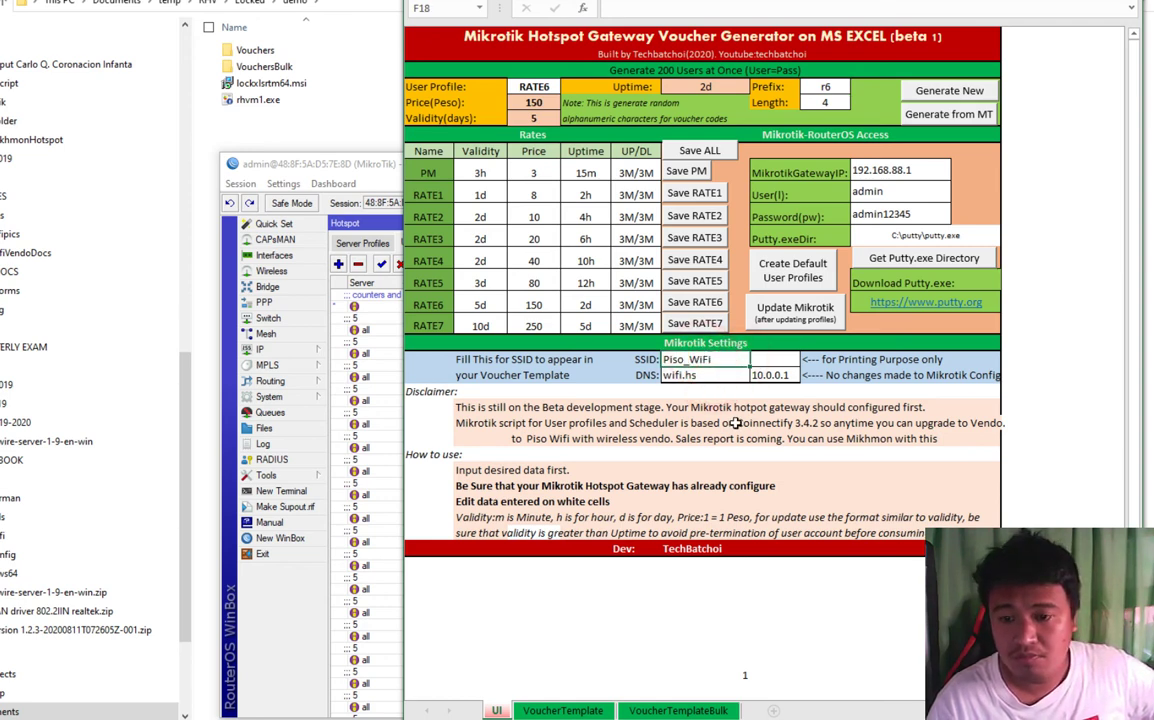
pyautogui.click(595, 710)
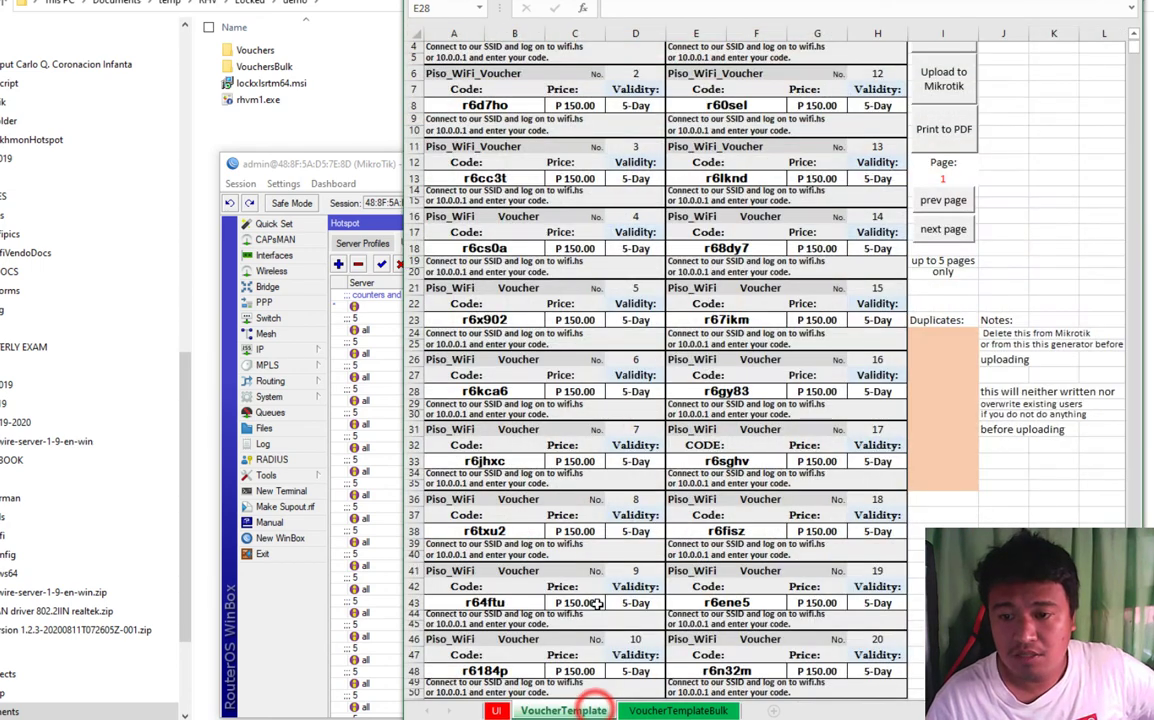
pyautogui.click(697, 362)
pyautogui.scroll(1, 697, 362)
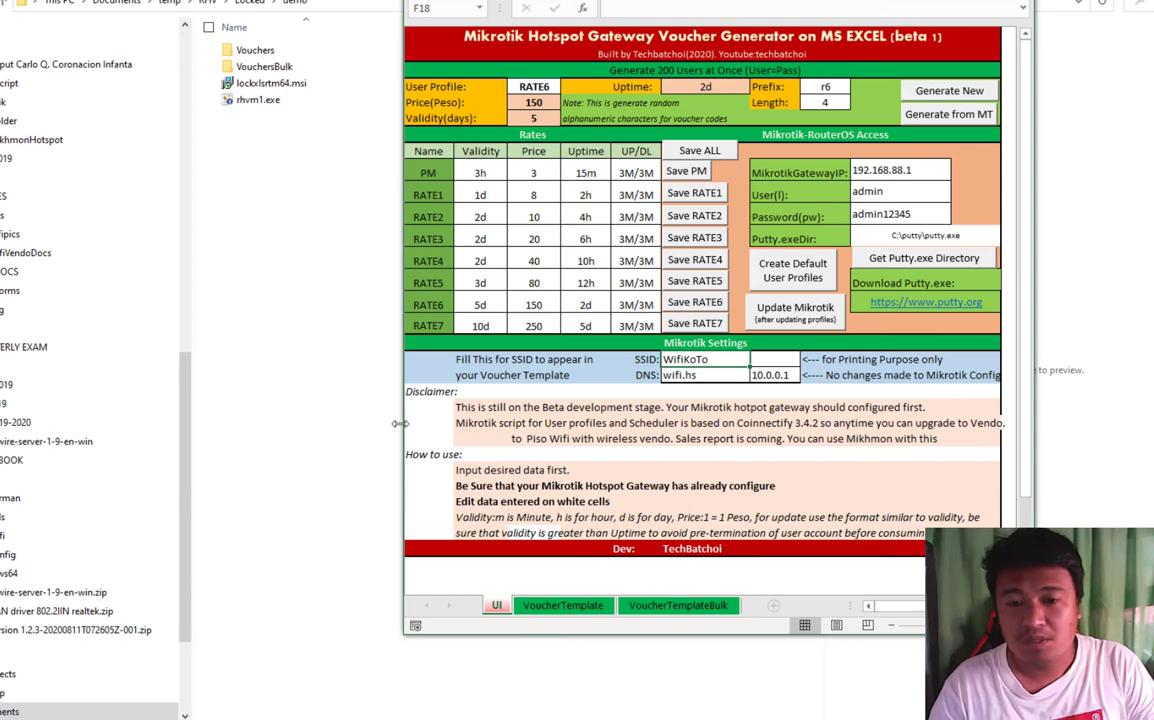
pyautogui.moveTo(400, 423)
pyautogui.mouseDown()
pyautogui.moveTo(361, 418)
pyautogui.moveTo(401, 419)
pyautogui.mouseUp()
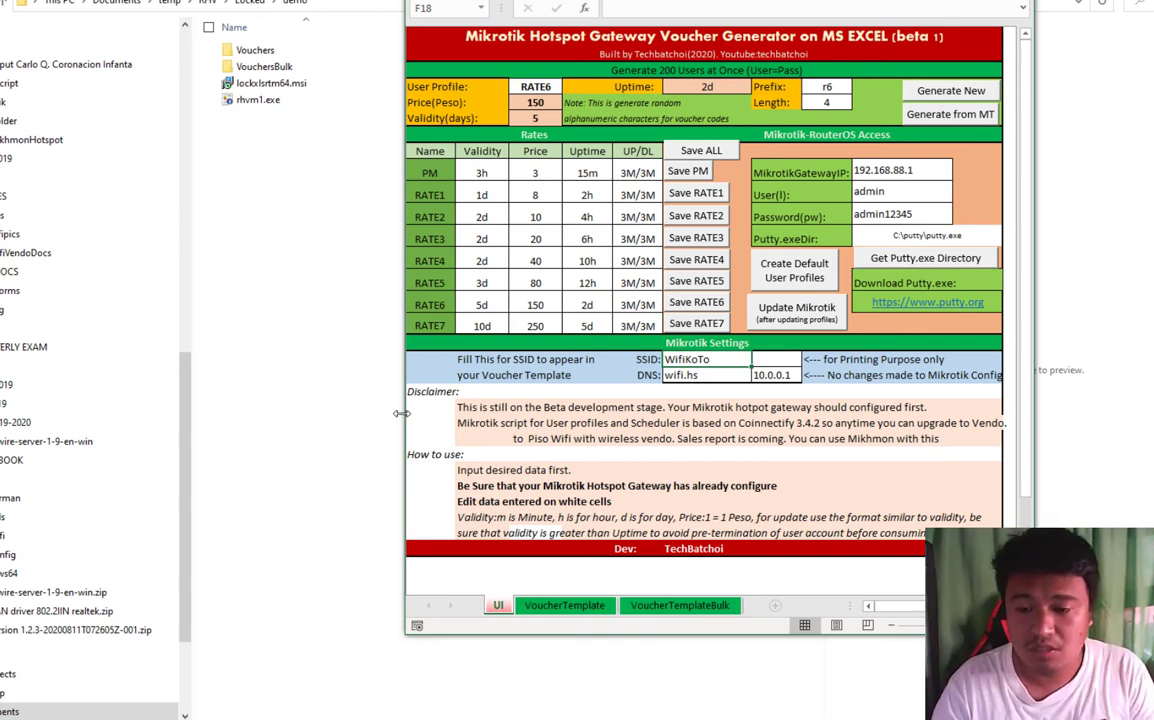
pyautogui.moveTo(727, 637); pyautogui.dragTo(733, 612)
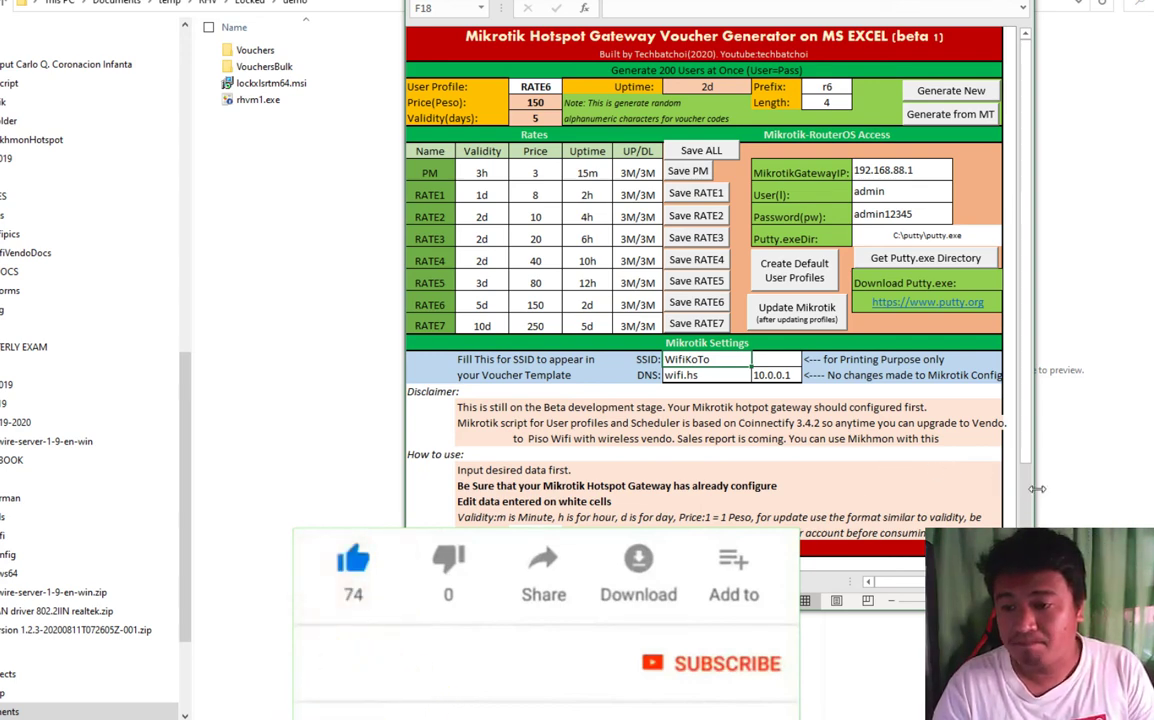
pyautogui.moveTo(1037, 489); pyautogui.dragTo(1023, 491)
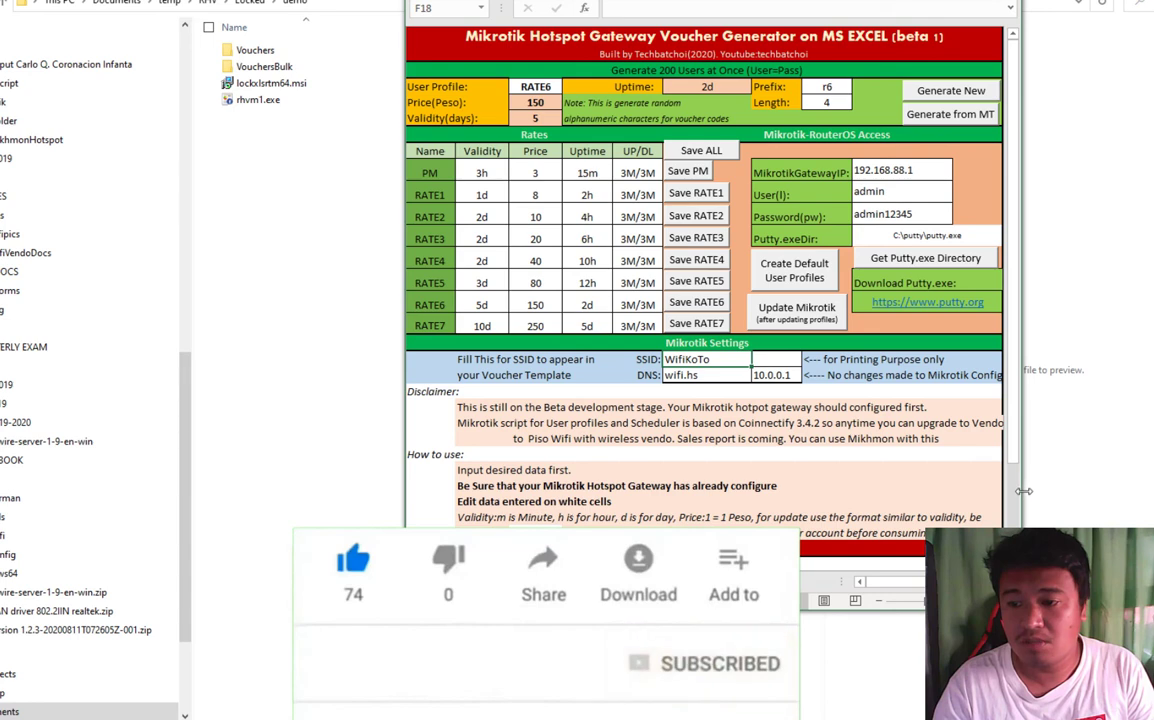
pyautogui.scroll(-1, 1012, 448)
pyautogui.scroll(1, 1010, 443)
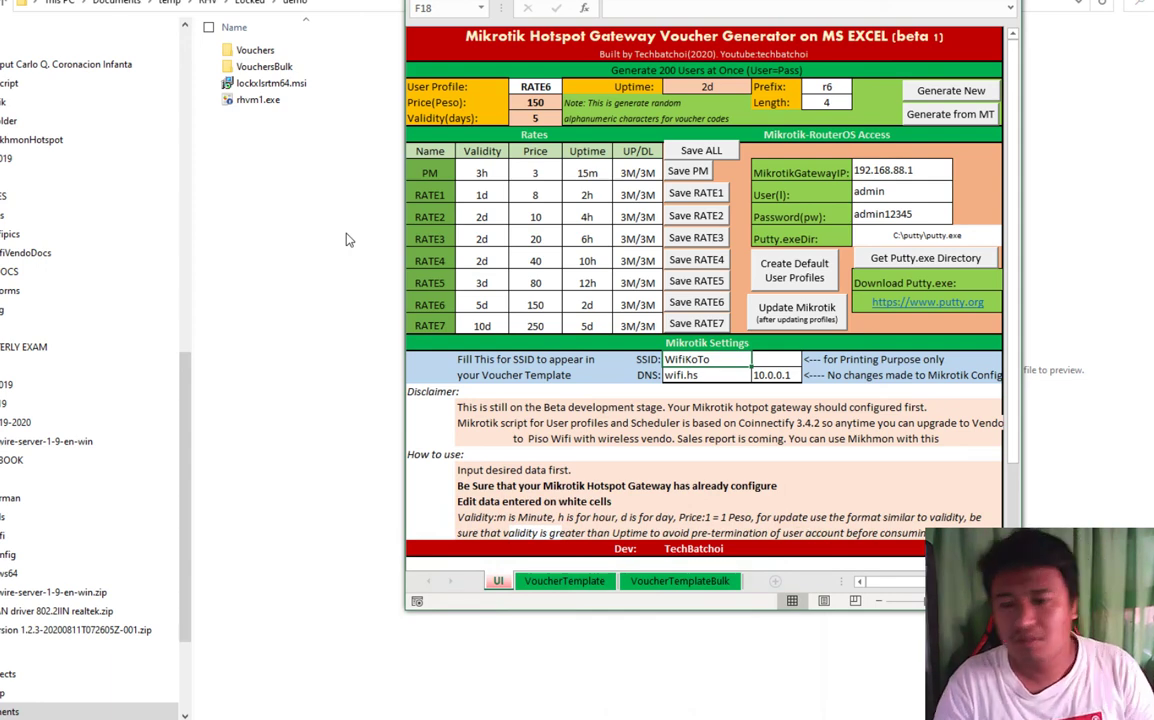
pyautogui.click(1018, 300)
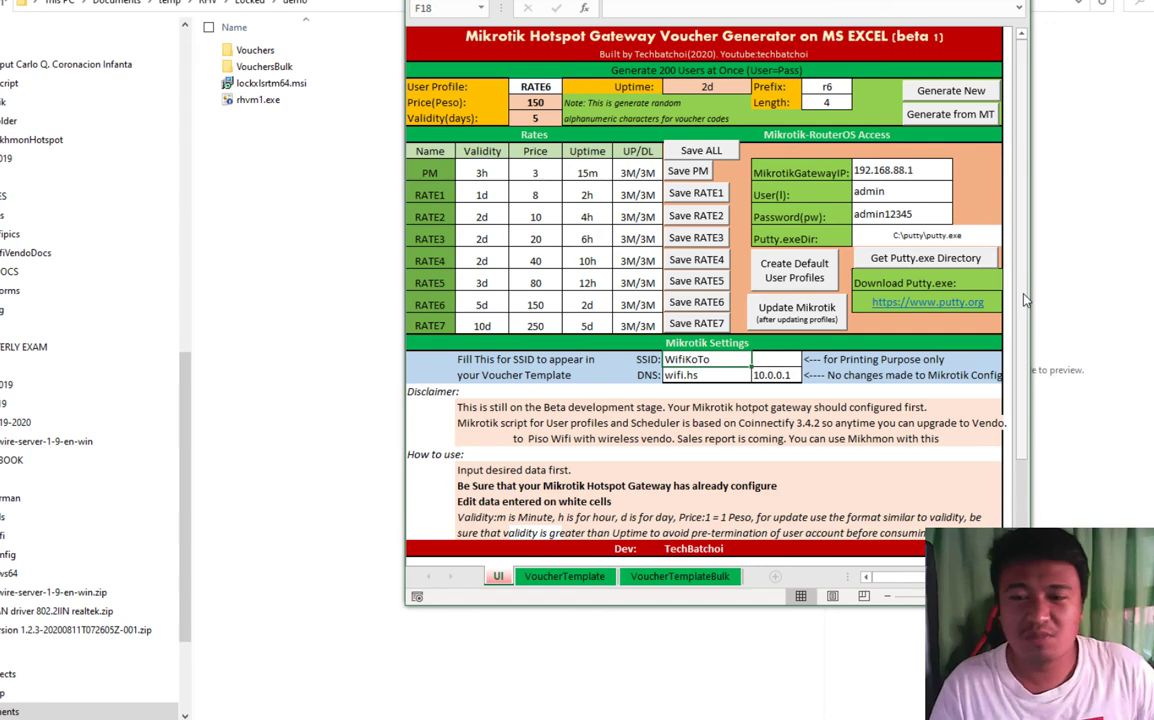
pyautogui.moveTo(1022, 300)
pyautogui.mouseDown()
pyautogui.moveTo(1022, 401)
pyautogui.moveTo(1012, 296)
pyautogui.mouseUp()
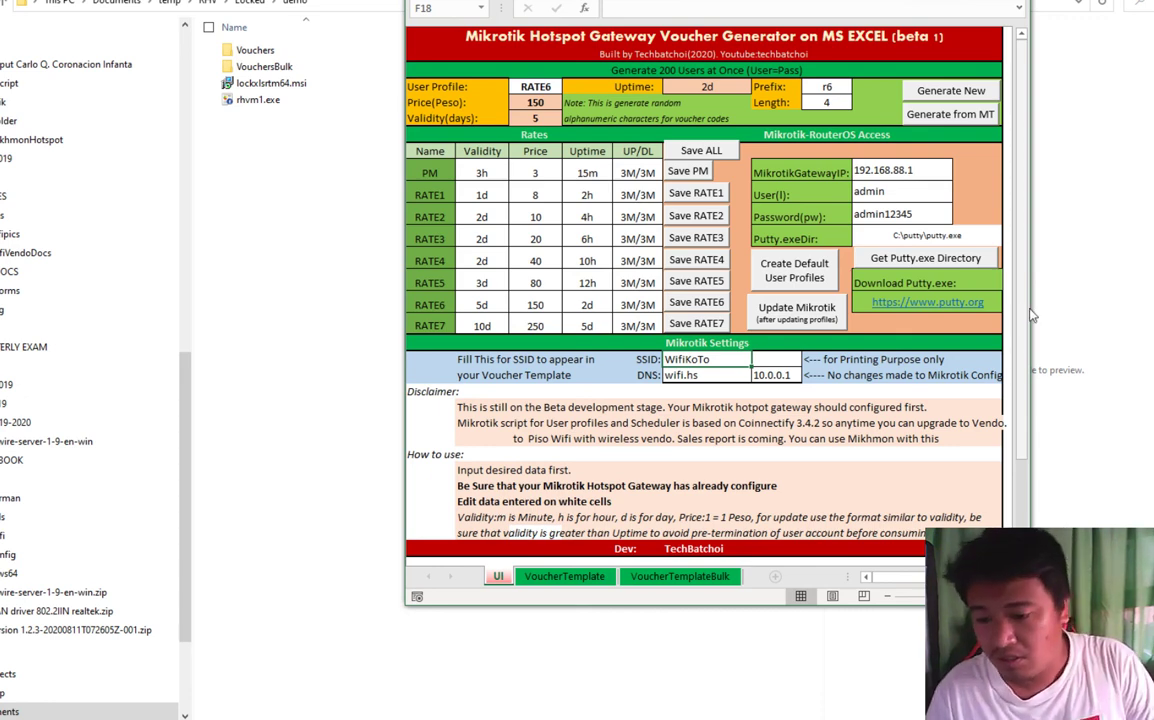
pyautogui.press('F10')
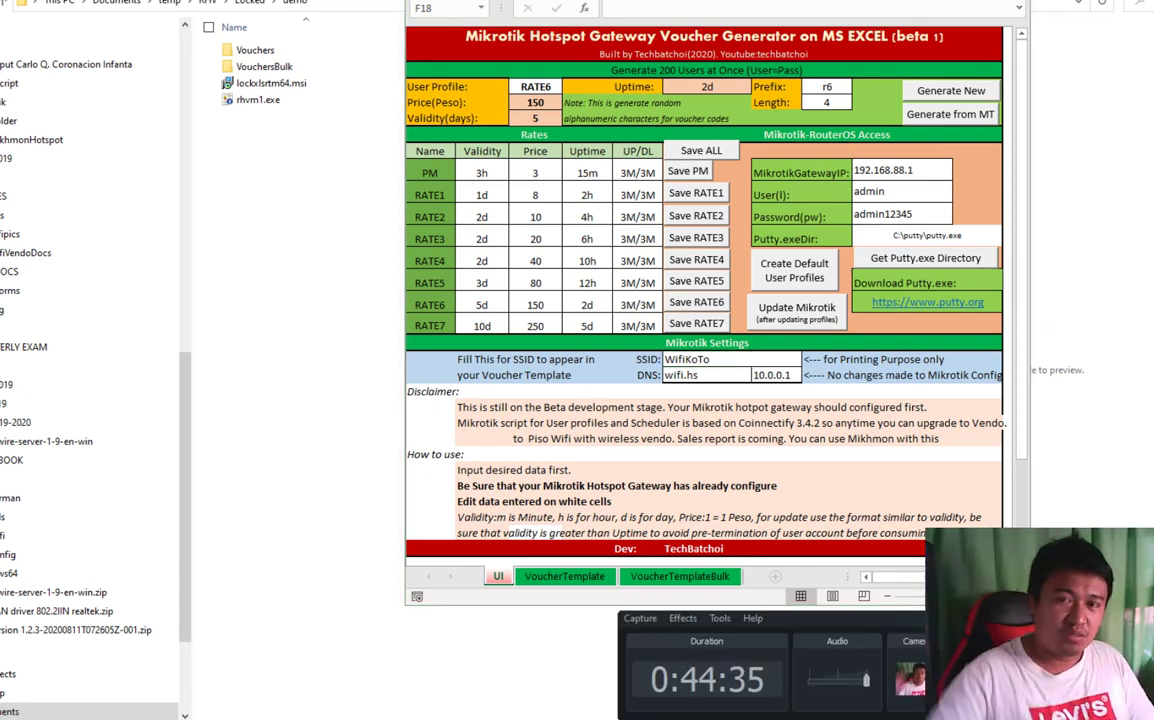